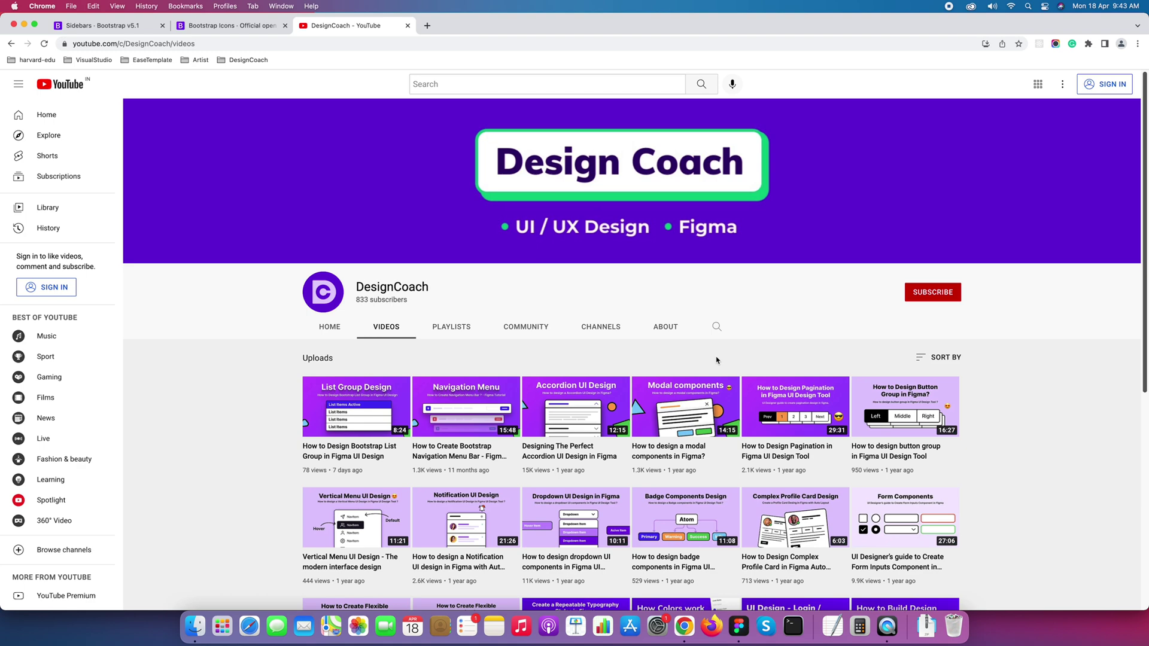
Review the Bootstrap sidebars example page and the uploaded videos on the DesignCoach channel.
{"action": "left_click", "coordinate": [93, 27]}
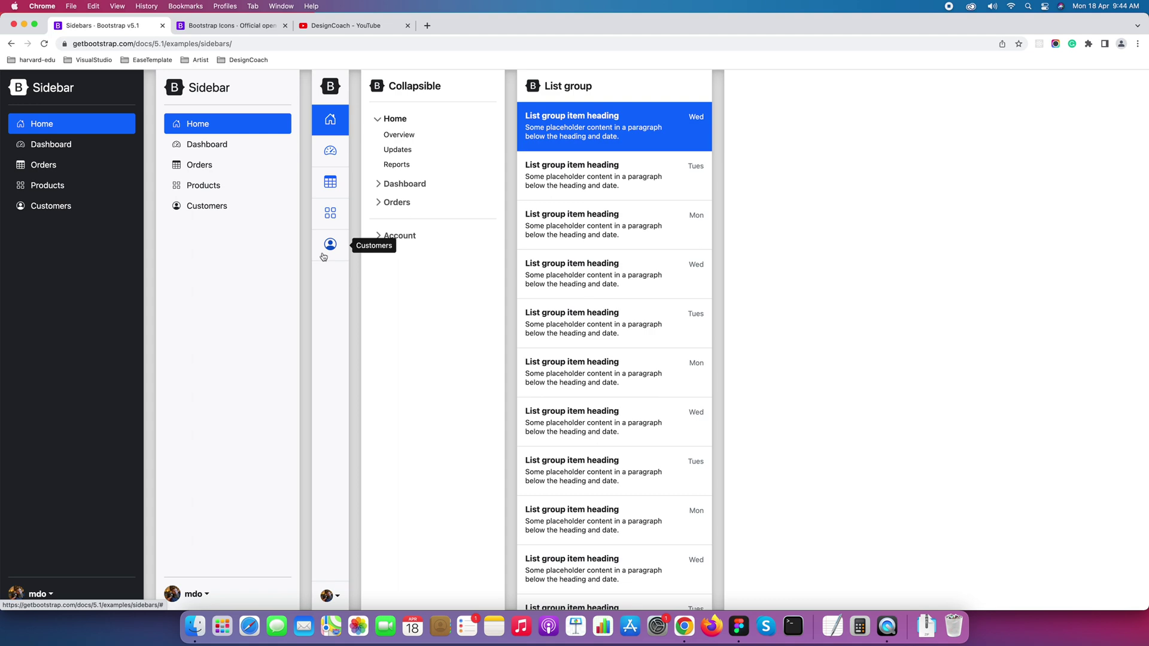
{"action": "left_click", "coordinate": [342, 25]}
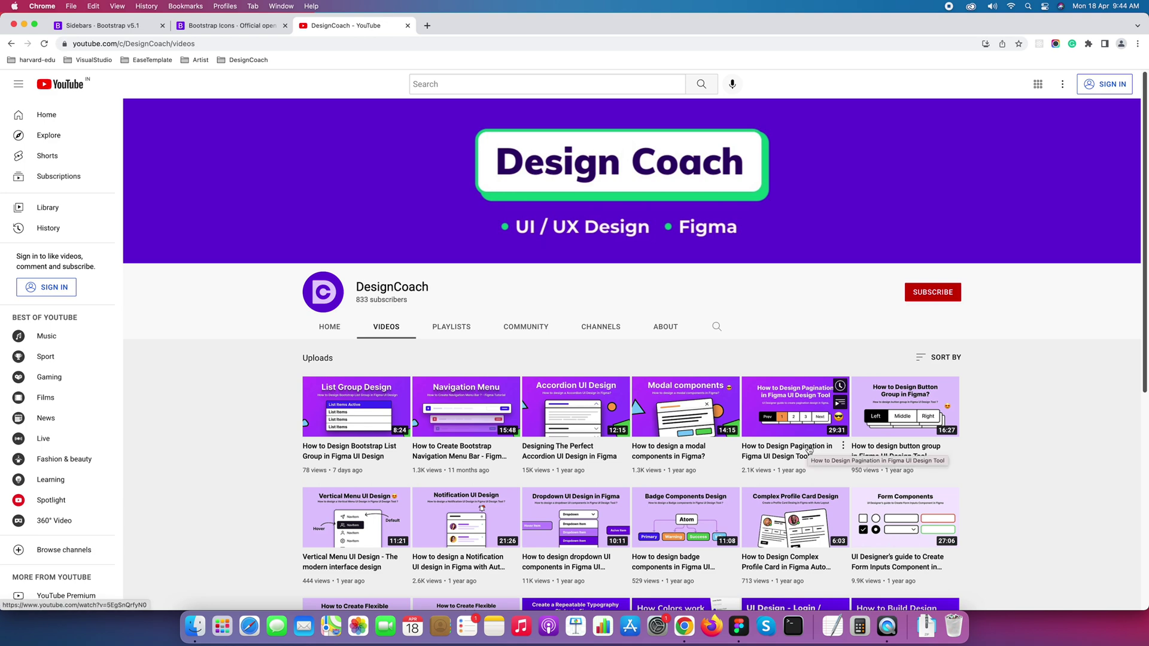
{"action": "scroll", "coordinate": [810, 450], "scroll_direction": "down", "scroll_amount": 5}
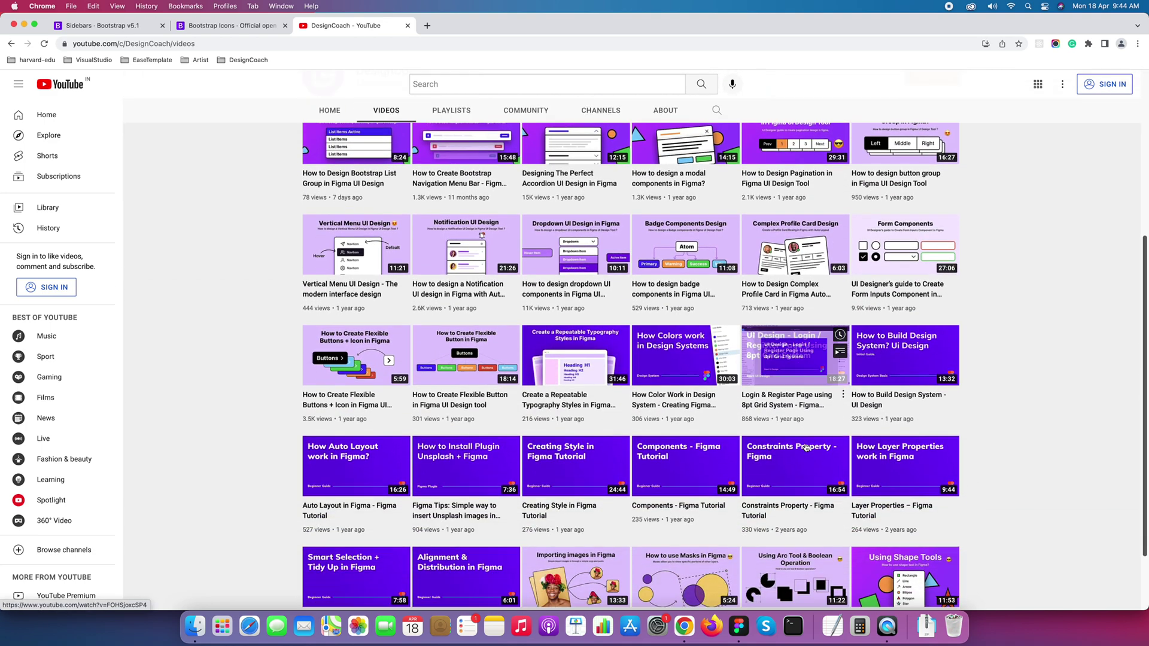
{"action": "scroll", "coordinate": [807, 447], "scroll_direction": "down", "scroll_amount": 2}
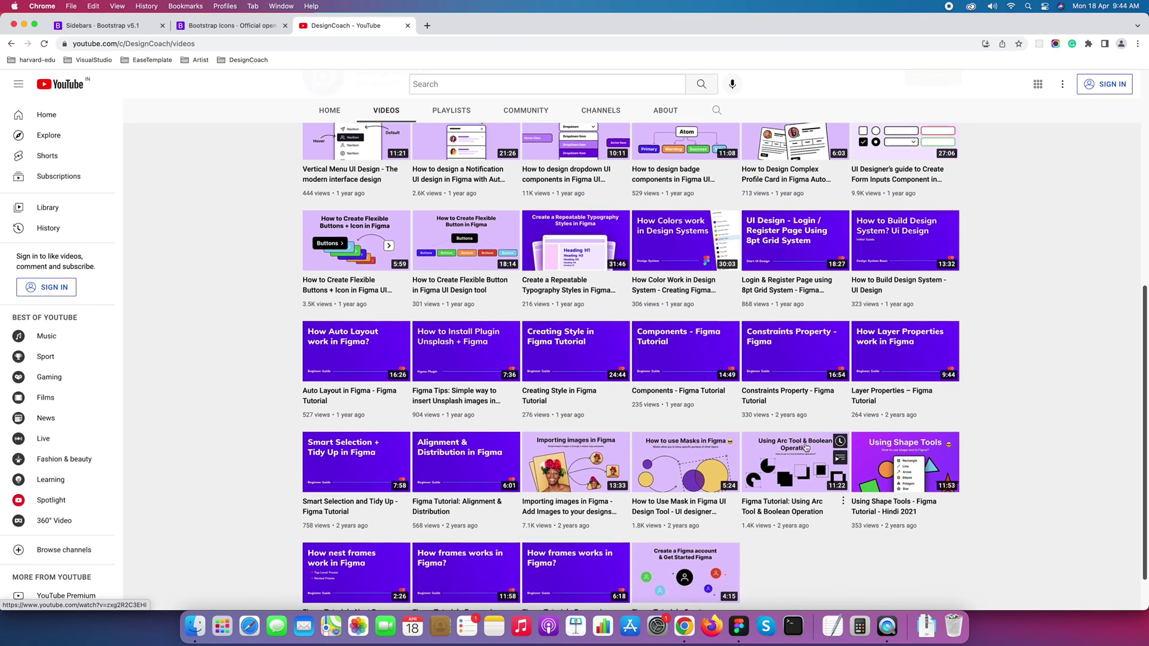
{"action": "scroll", "coordinate": [807, 447], "scroll_direction": "up", "scroll_amount": 6}
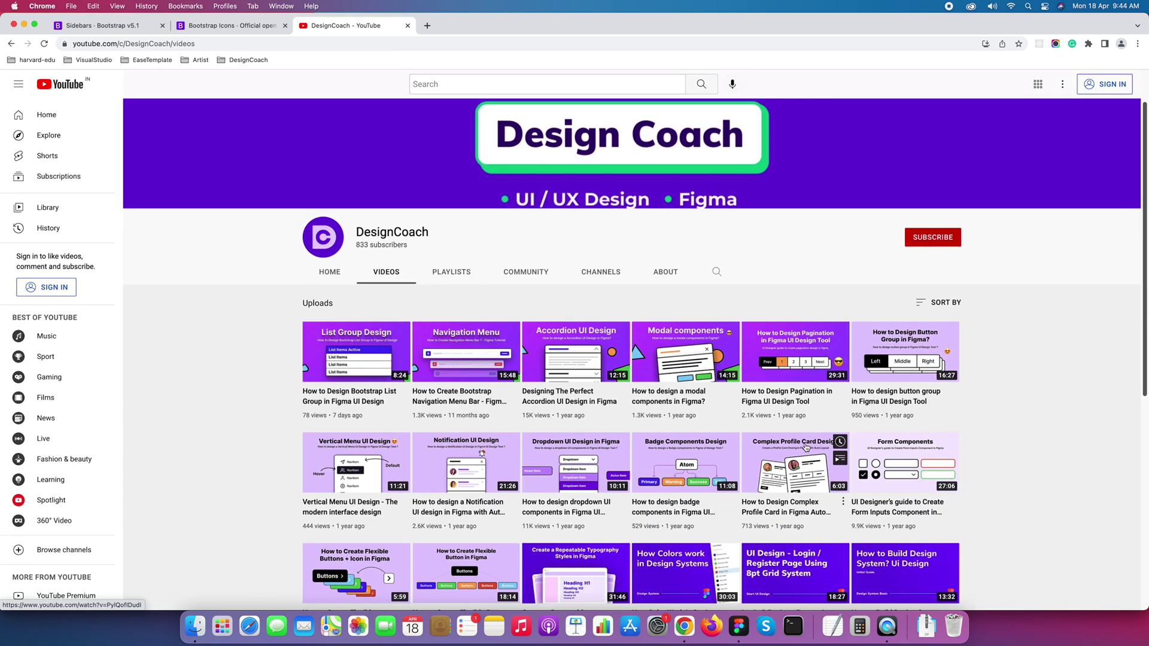
{"action": "left_click", "coordinate": [120, 26]}
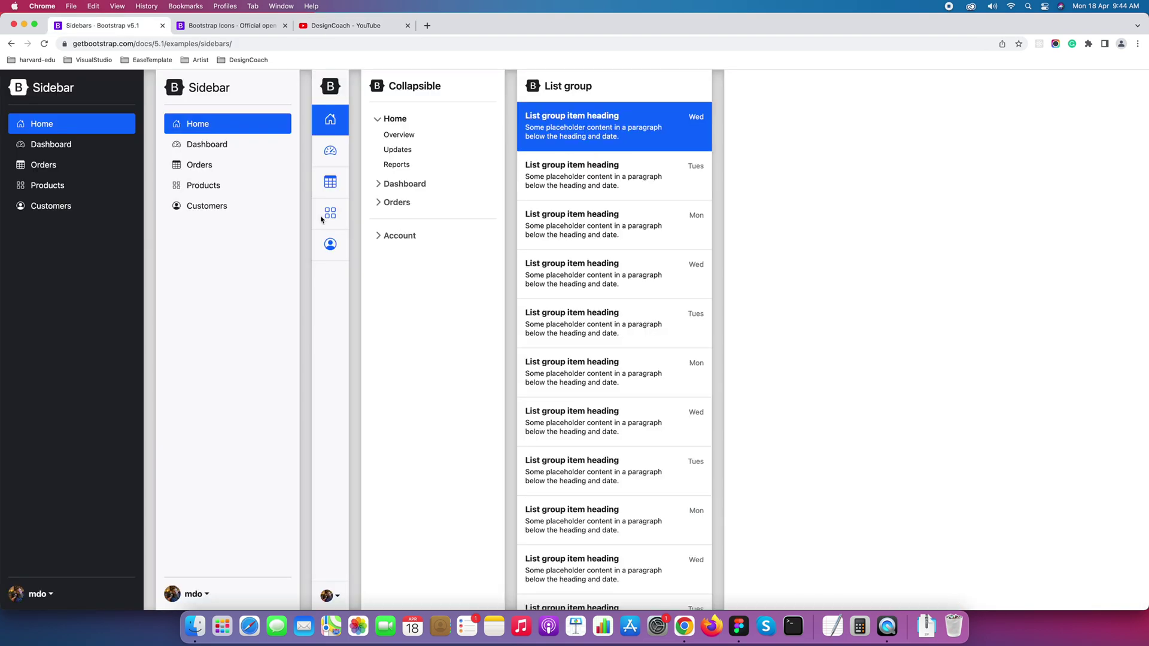
Switch to Figma and add a text layer reading "NavItem" in the blank area of the Example Sidebar frame.
{"action": "left_click", "coordinate": [739, 626]}
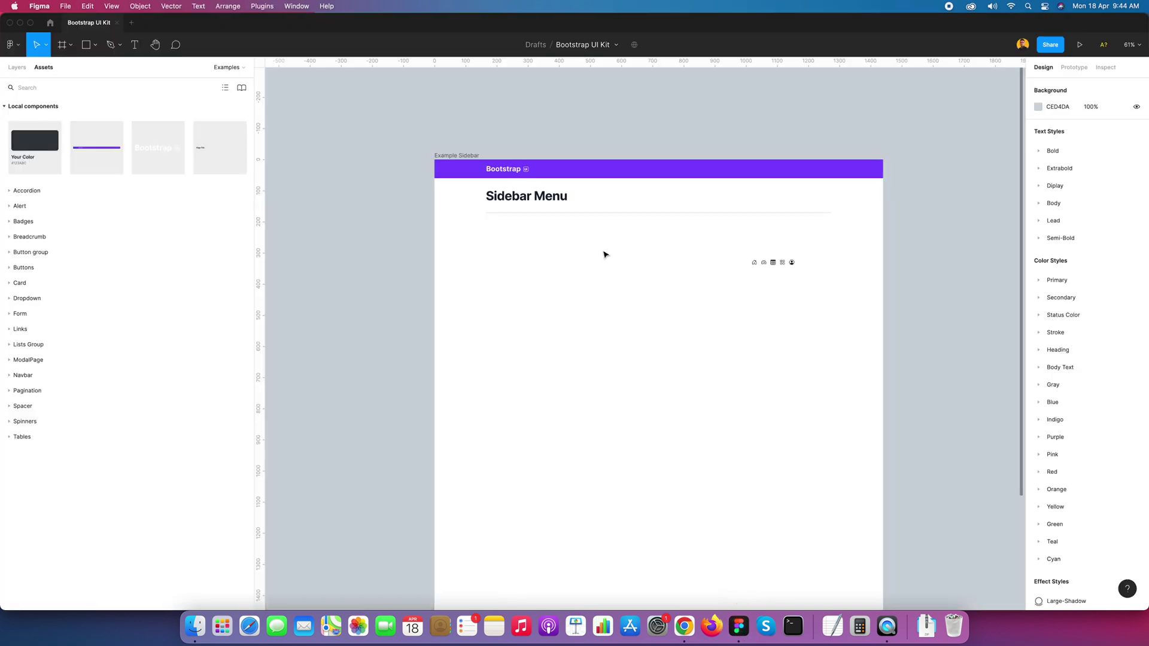
{"action": "scroll", "coordinate": [599, 240], "scroll_direction": "up", "scroll_amount": 3}
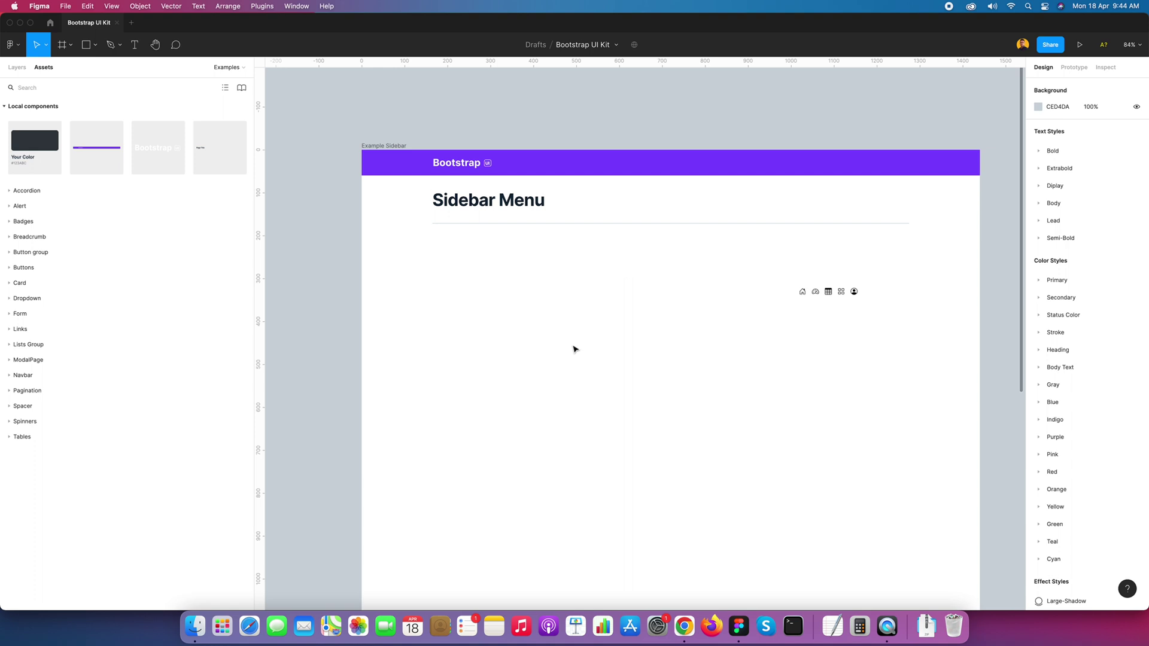
{"action": "left_click", "coordinate": [16, 68]}
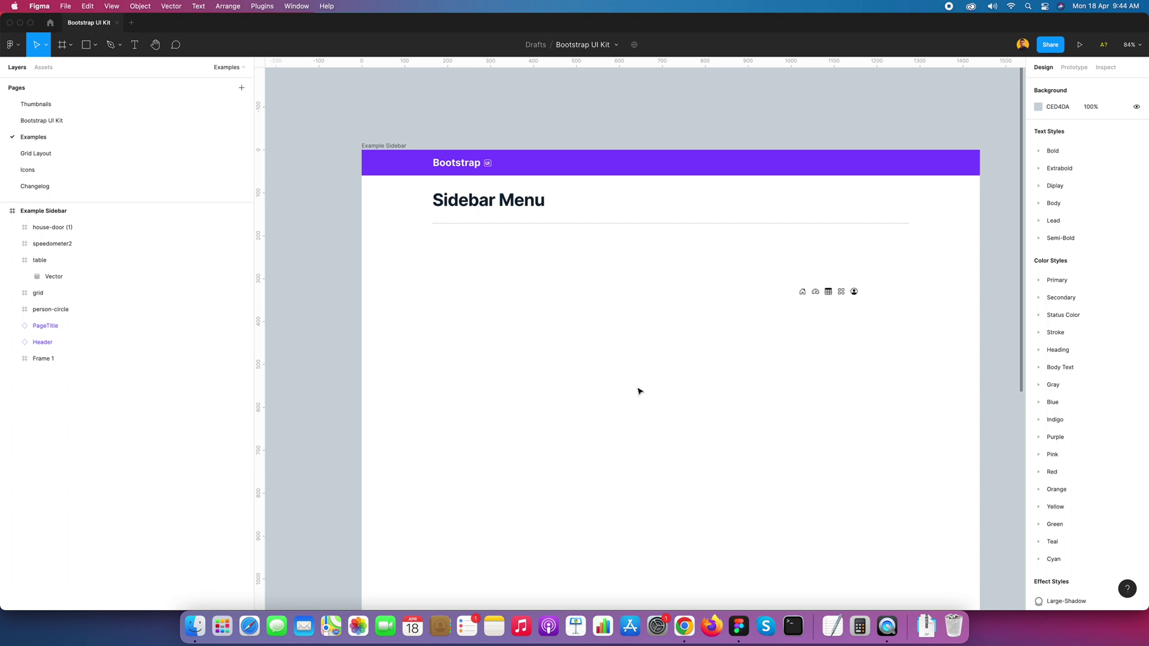
{"action": "key", "text": "t"}
{"action": "left_click", "coordinate": [641, 359]}
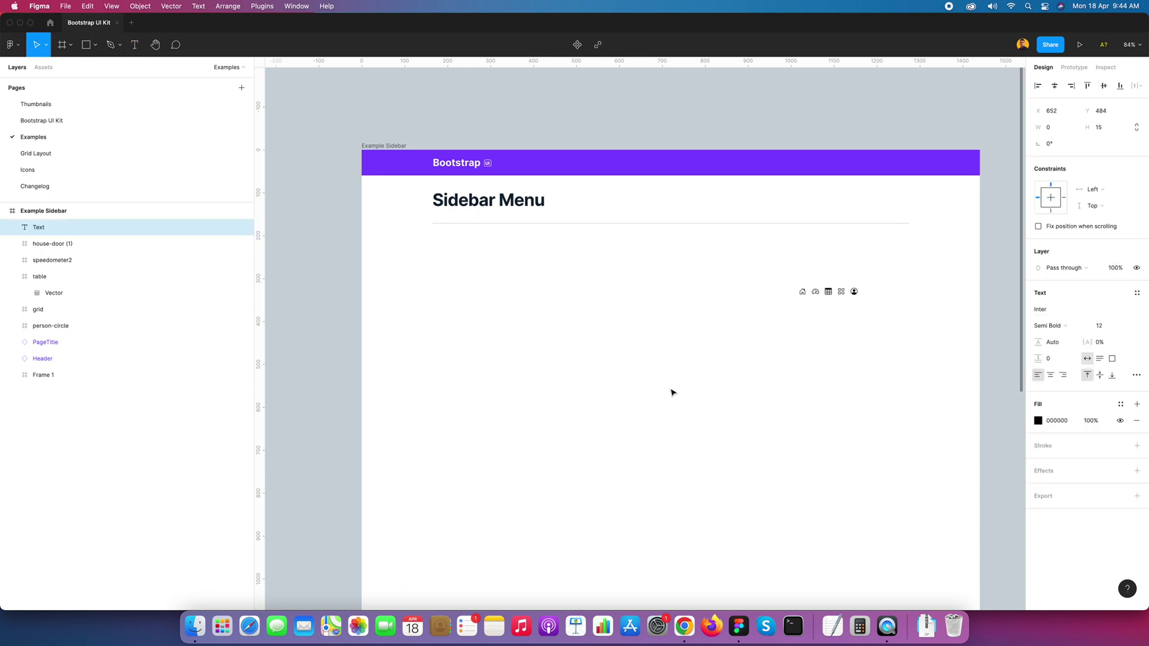
{"action": "type", "text": "NavItem"}
{"action": "key", "text": "Escape"}
{"action": "key", "text": "shift+2"}
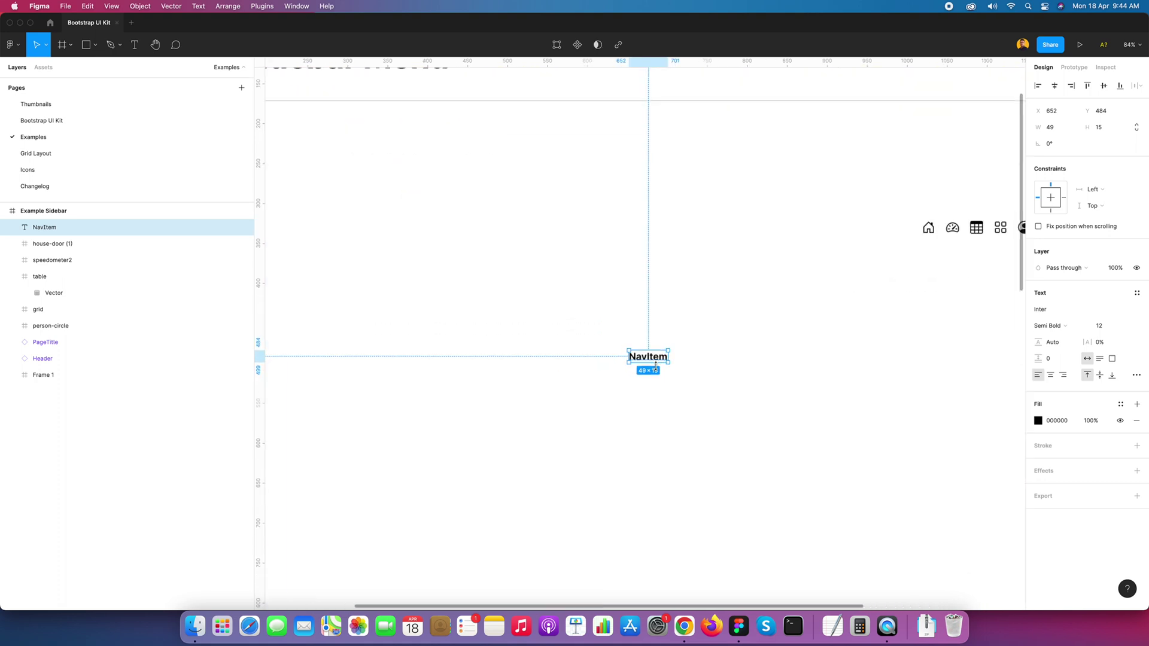
Apply the Heading/Title Color style to the NavItem text's fill.
{"action": "left_click", "coordinate": [1121, 405]}
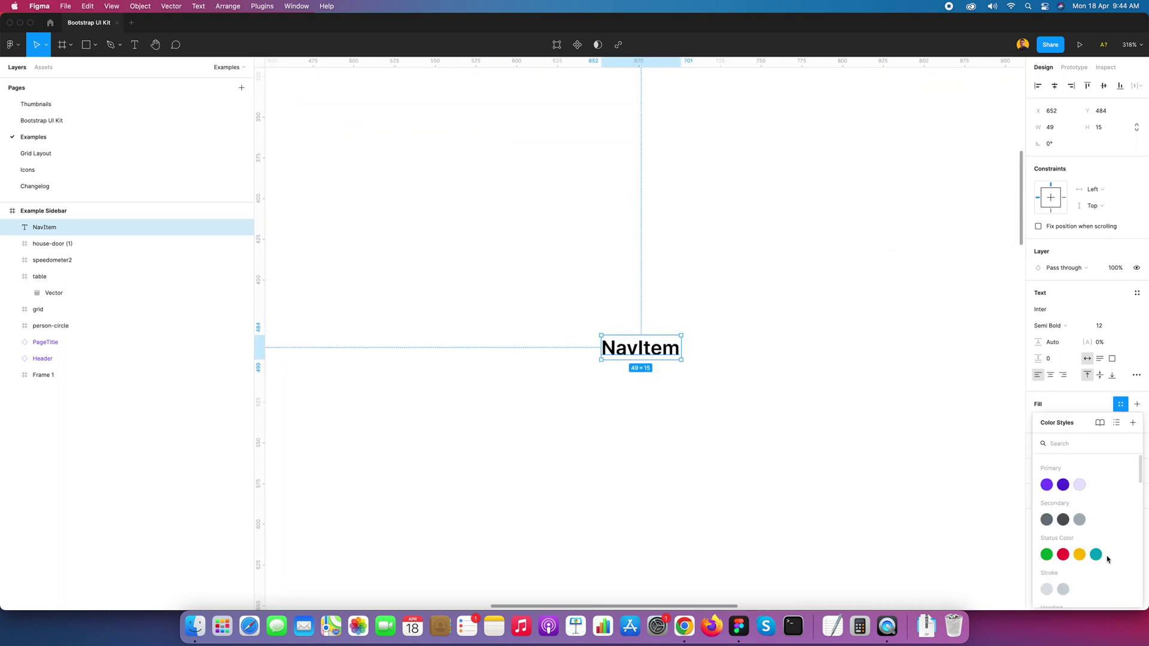
{"action": "scroll", "coordinate": [1087, 539], "scroll_direction": "down", "scroll_amount": 3}
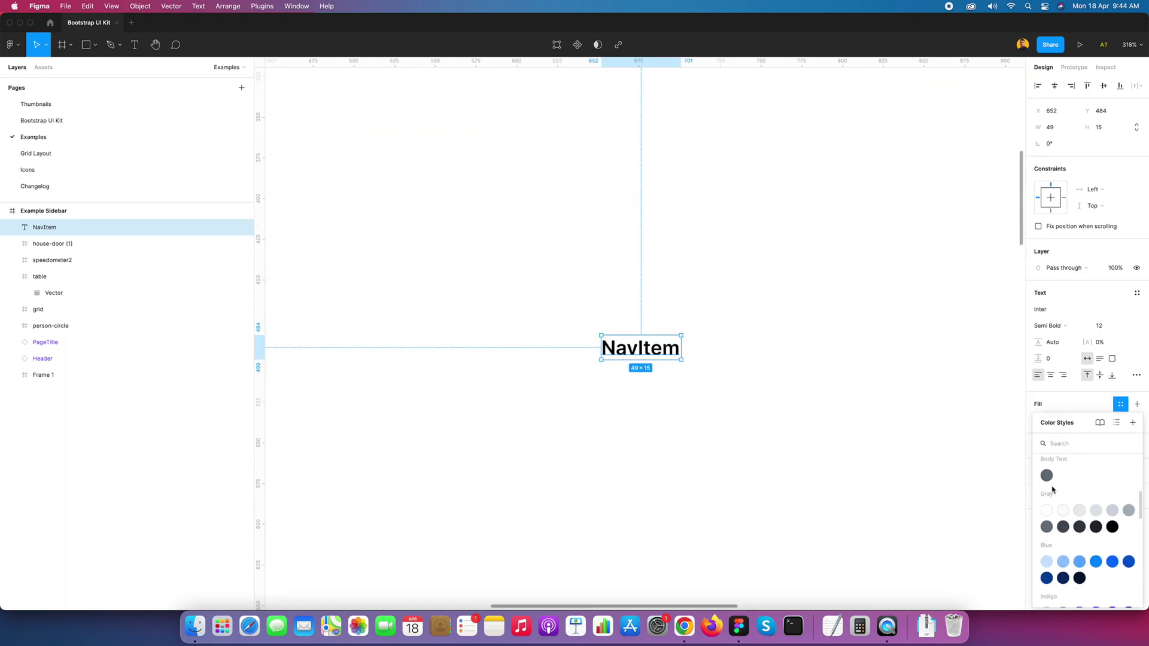
{"action": "scroll", "coordinate": [1052, 505], "scroll_direction": "up", "scroll_amount": 2}
{"action": "left_click", "coordinate": [1047, 506]}
{"action": "left_click", "coordinate": [698, 419]}
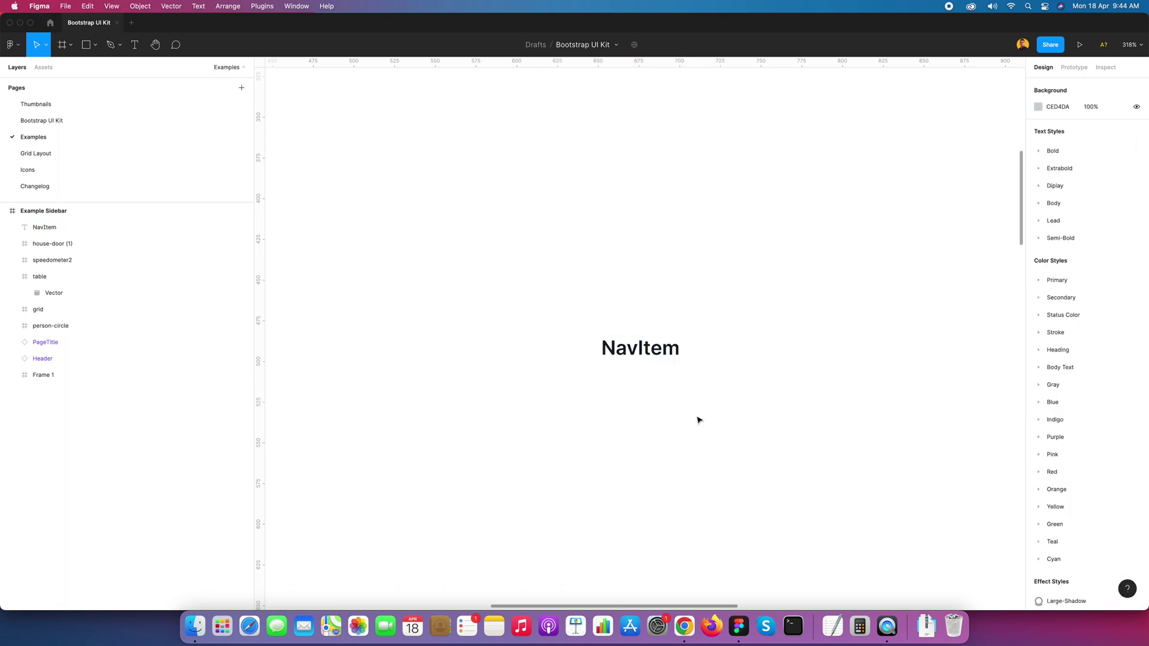
Shift the text to about X 649, Y 493 and change its wording to "Nav Item".
{"action": "left_click_drag", "start_coordinate": [664, 355], "coordinate": [659, 370]}
{"action": "double_click", "coordinate": [660, 370]}
{"action": "left_click", "coordinate": [633, 363]}
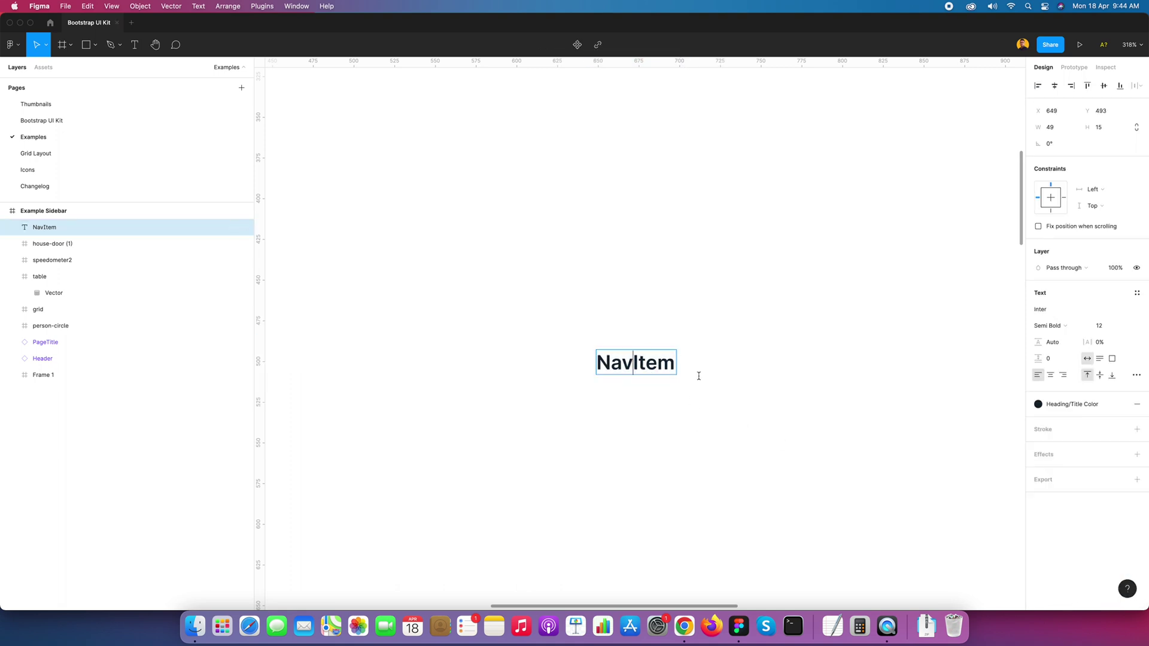
{"action": "key", "text": "Escape"}
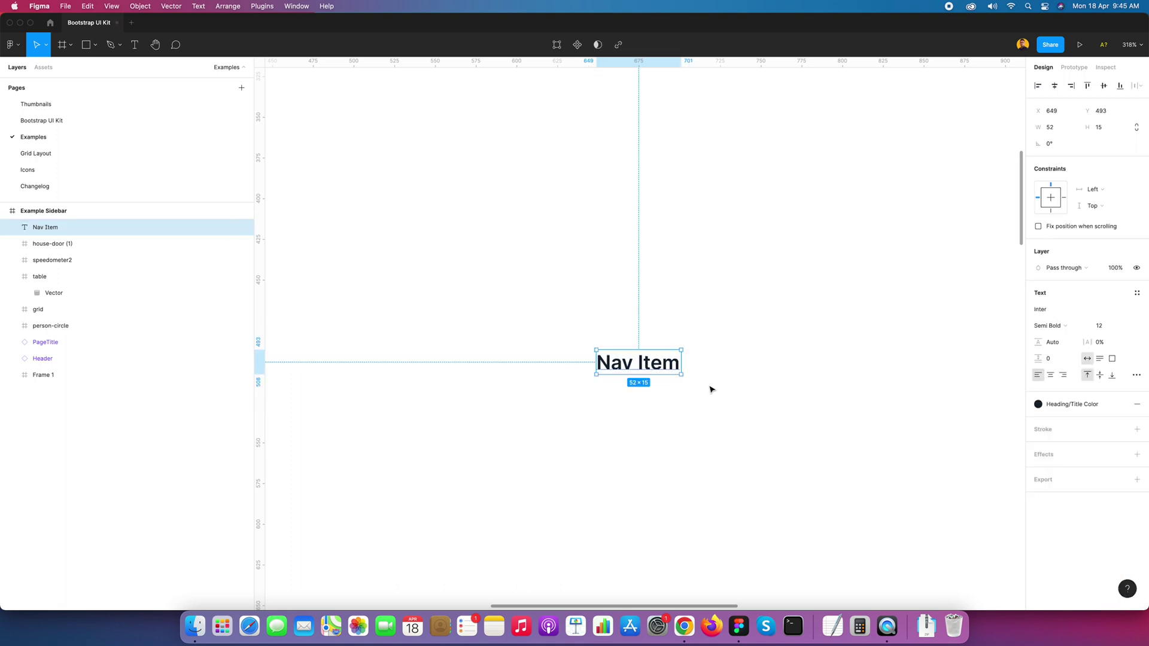
Add auto layout to the Nav Item text and expand the resulting frame's layer.
{"action": "right_click", "coordinate": [668, 367]}
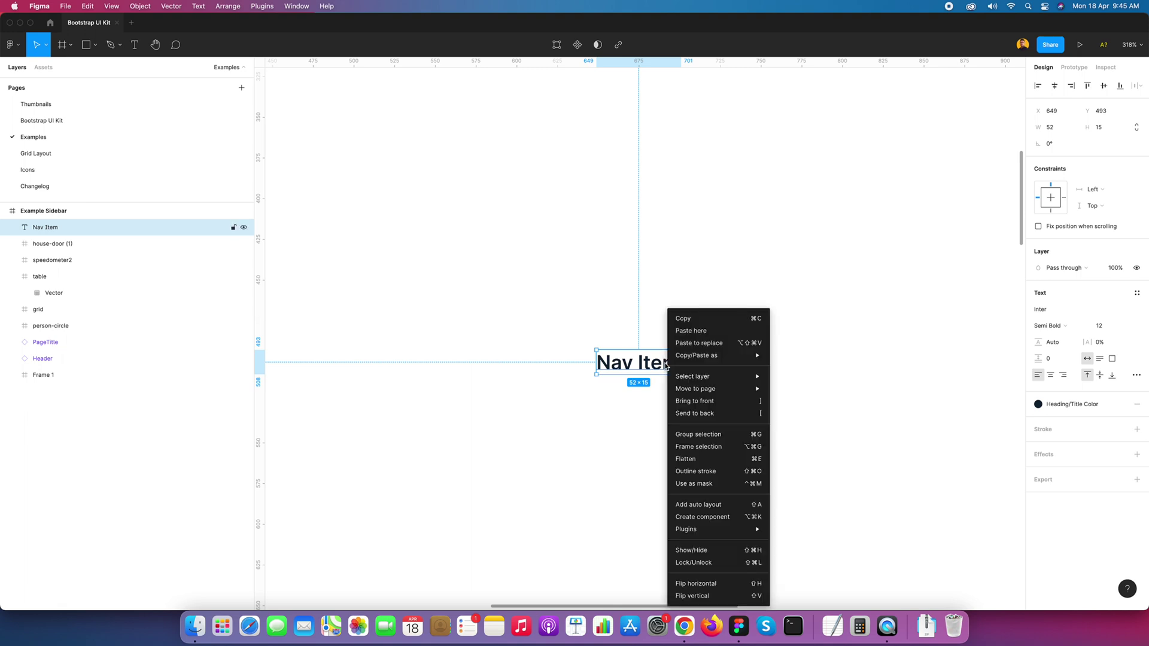
{"action": "left_click", "coordinate": [713, 509]}
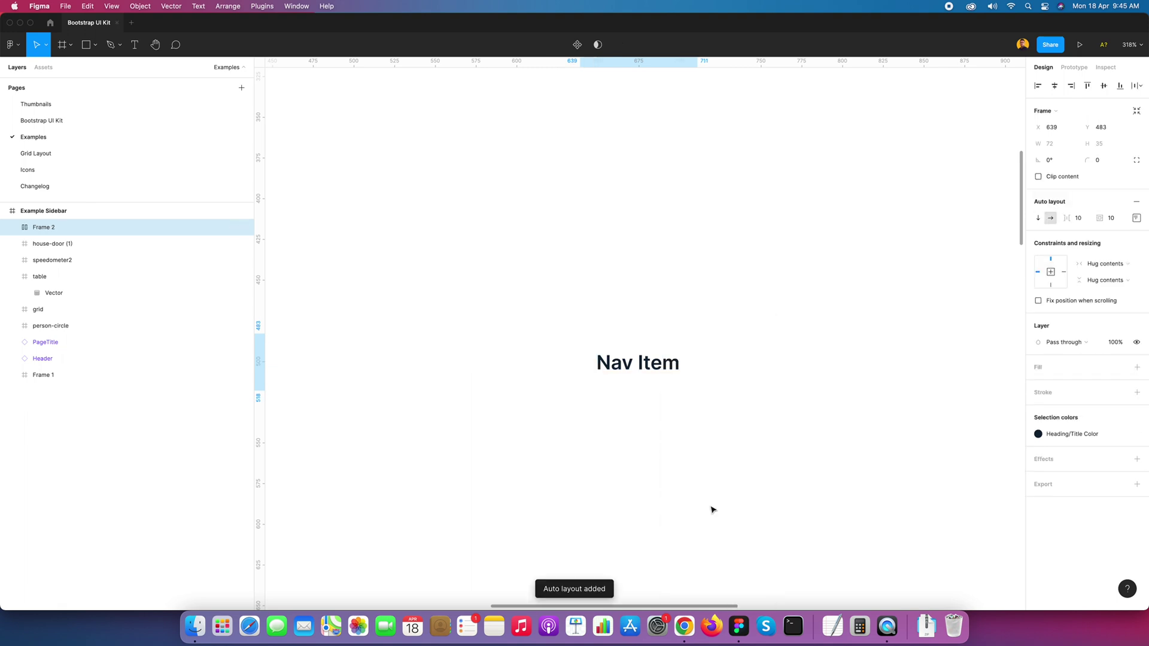
{"action": "left_click", "coordinate": [12, 228]}
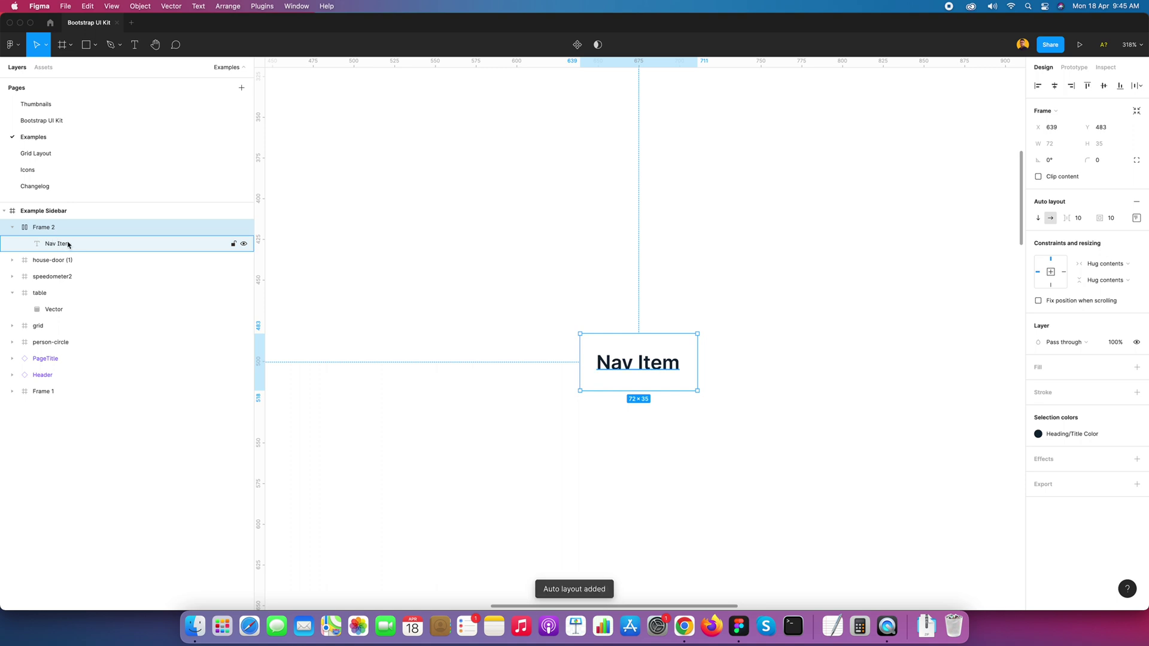
Set the auto layout frame's item spacing to 0, with 12 padding above and below and 16 on both sides.
{"action": "left_click", "coordinate": [1083, 219]}
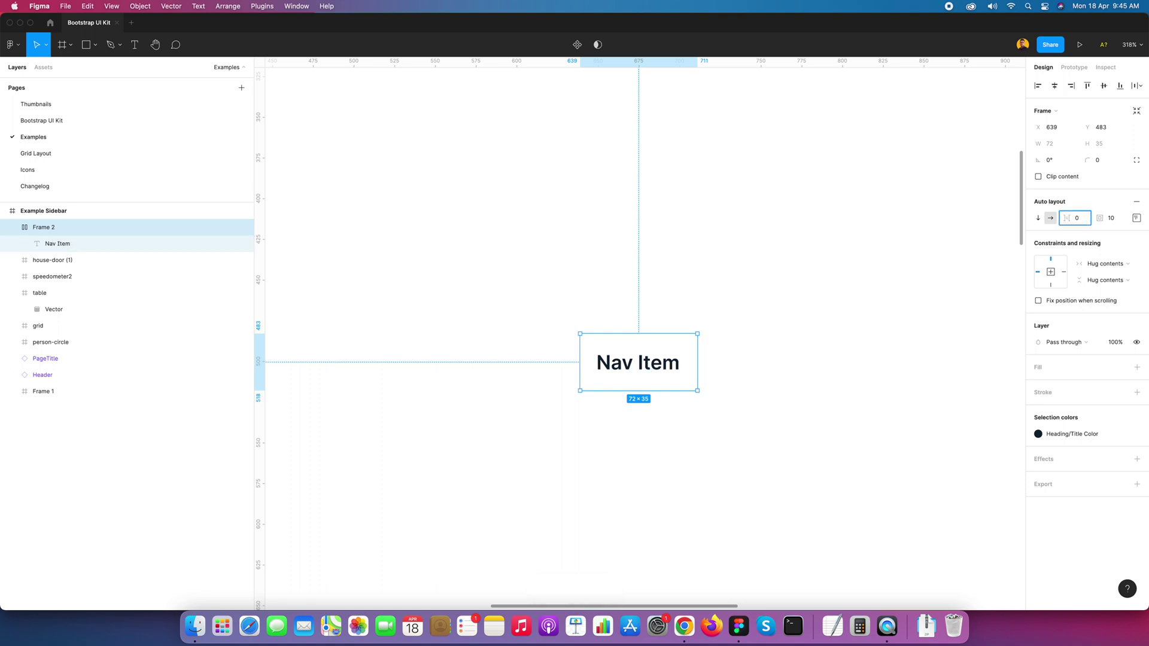
{"action": "key", "text": "Tab"}
{"action": "left_click", "coordinate": [1137, 218]}
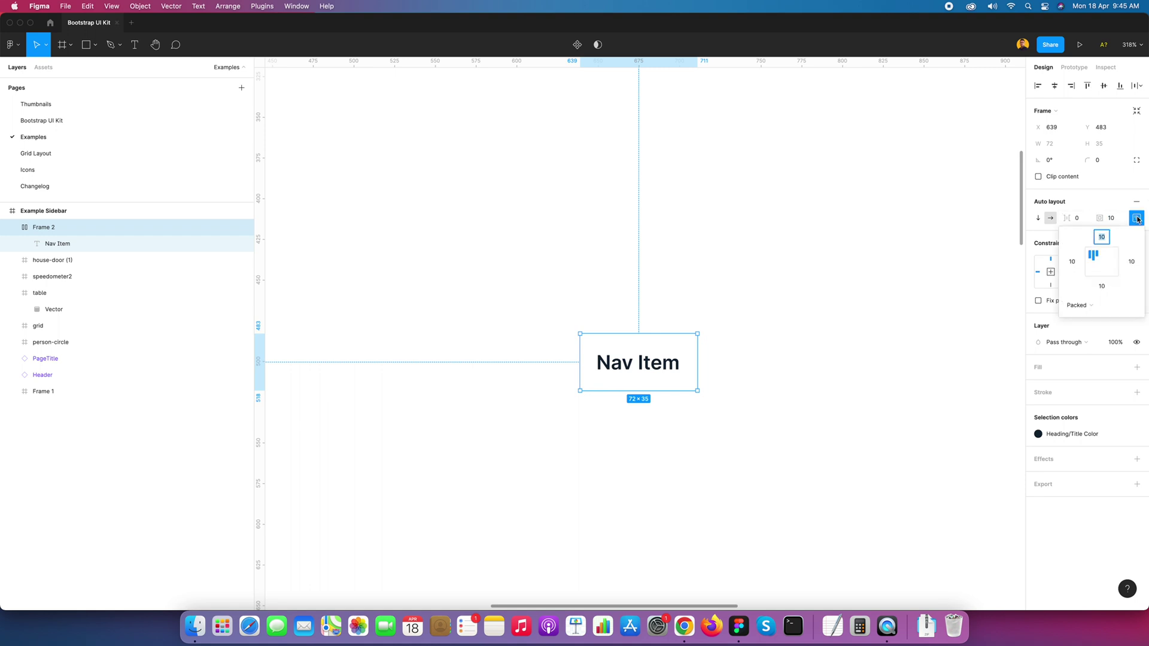
{"action": "type", "text": "1"}
{"action": "key", "text": "Tab"}
{"action": "key", "text": "Tab"}
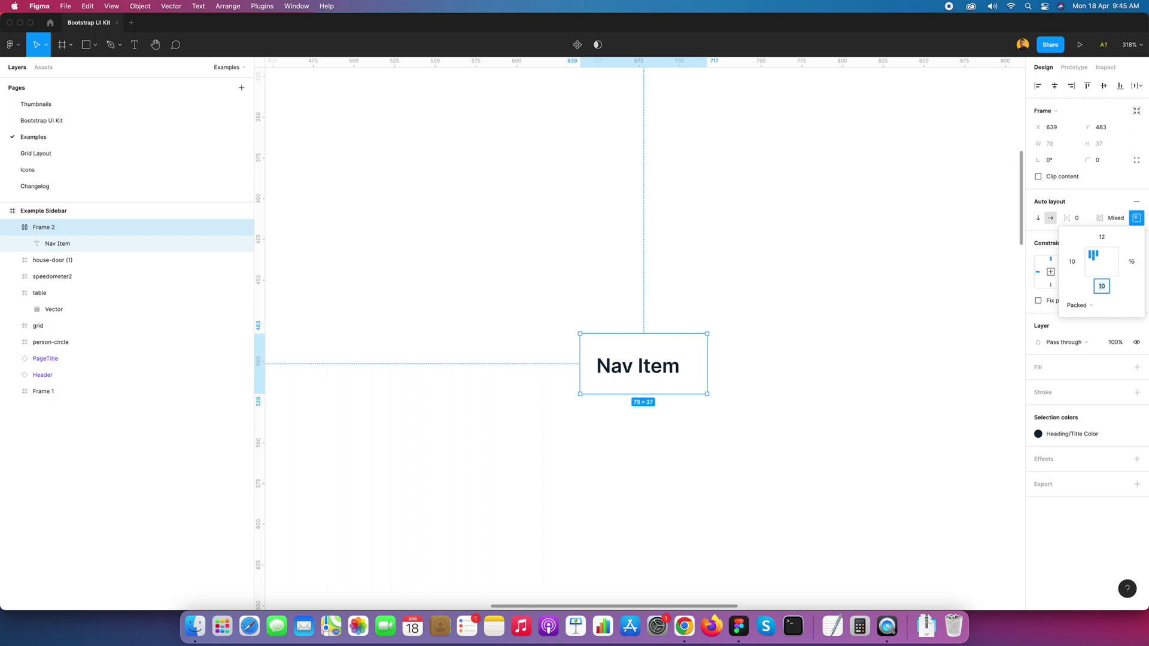
{"action": "key", "text": "Tab"}
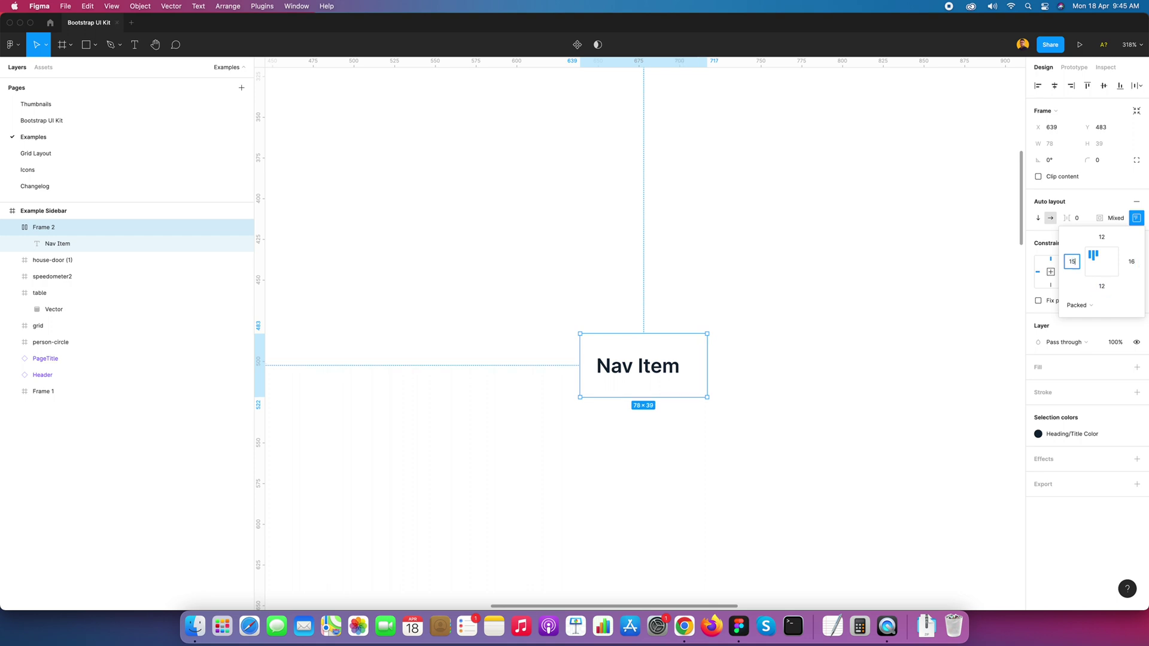
{"action": "type", "text": "16"}
{"action": "key", "text": "Return"}
{"action": "left_click", "coordinate": [859, 281]}
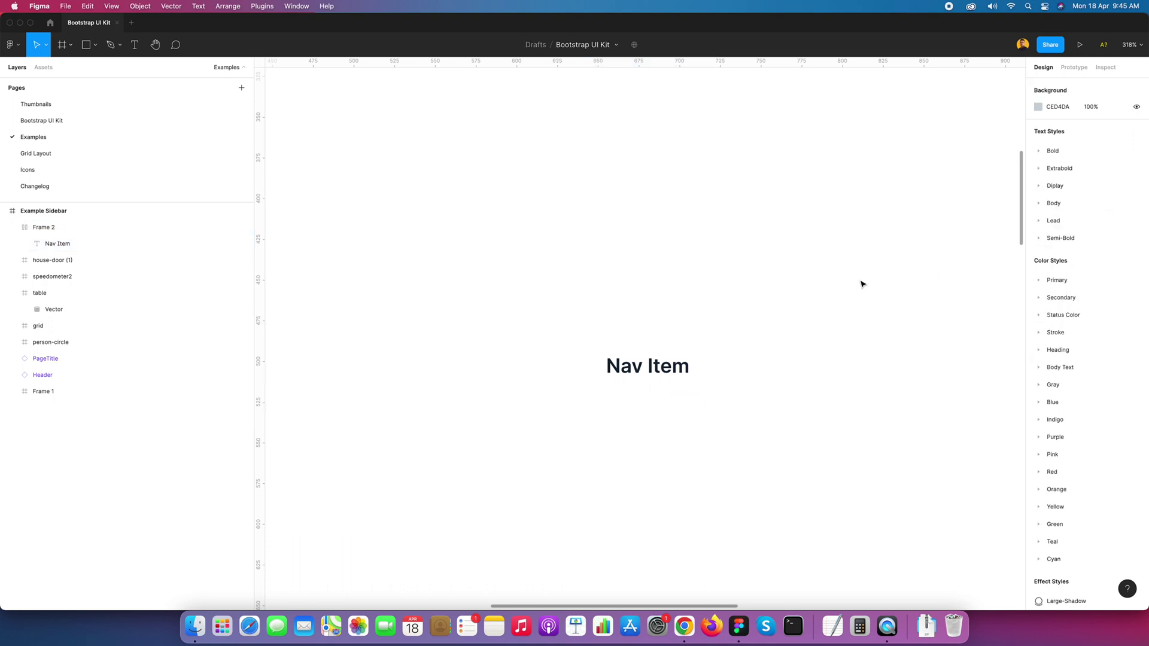
Move the auto layout frame to about X 621, Y 465 and rename it navItem.
{"action": "left_click", "coordinate": [706, 387]}
{"action": "left_click_drag", "start_coordinate": [678, 361], "coordinate": [643, 339]}
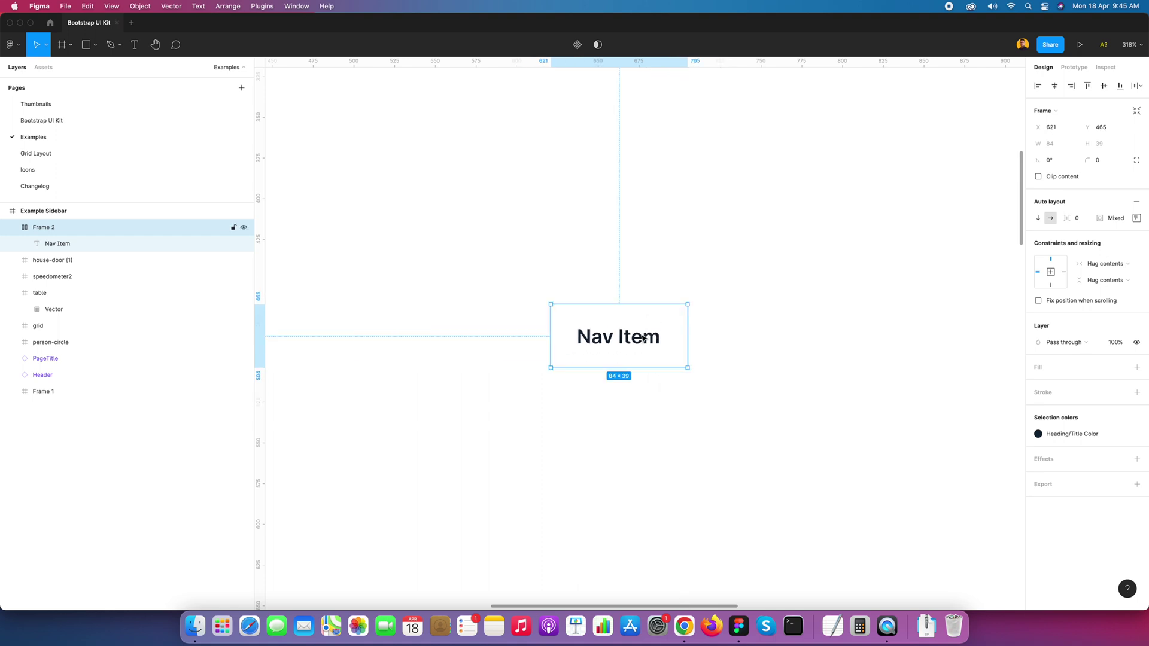
{"action": "key", "text": "super+r"}
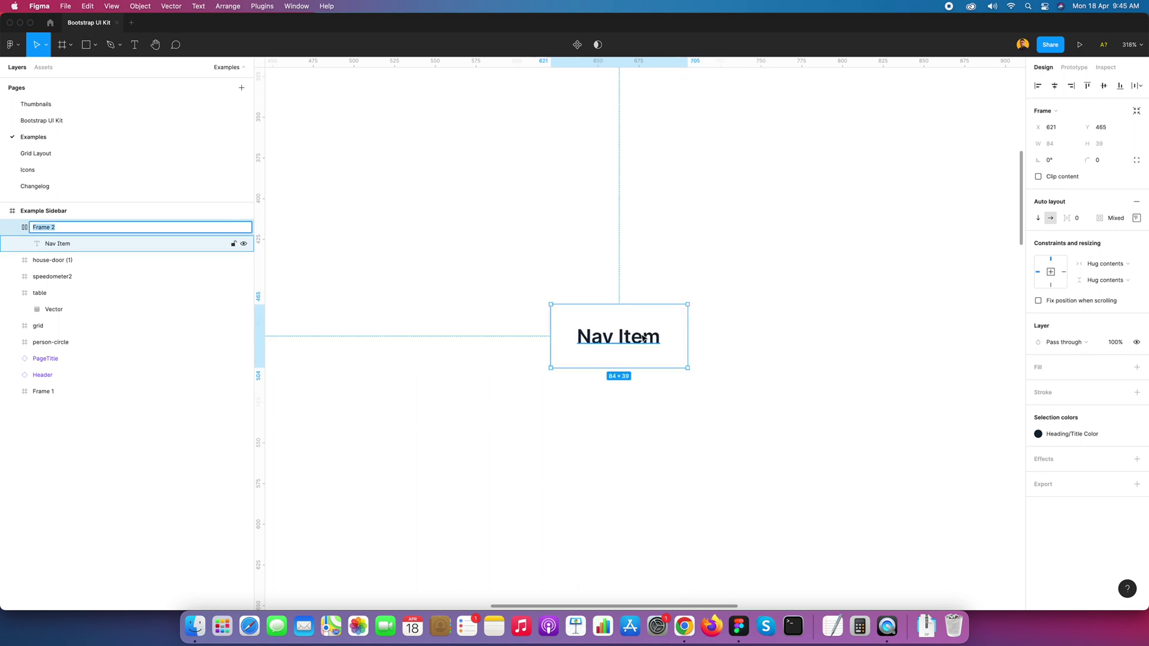
{"action": "type", "text": "navItem"}
{"action": "key", "text": "Return"}
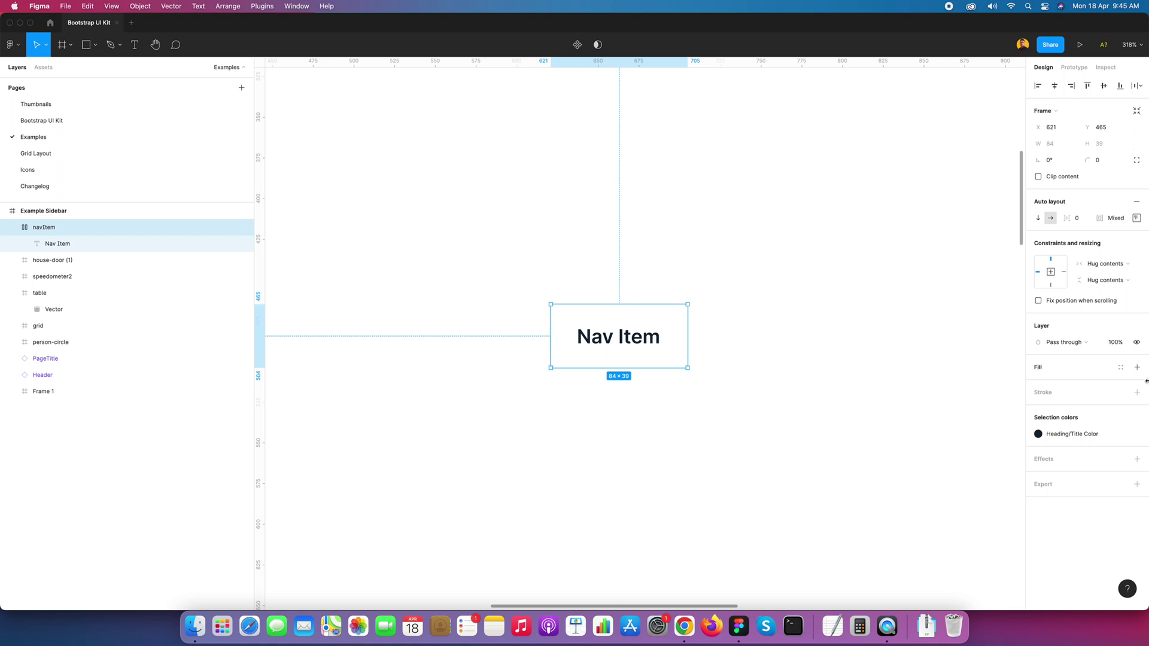
Fill the navItem frame with the Secondary/Light Color style.
{"action": "left_click", "coordinate": [1121, 367]}
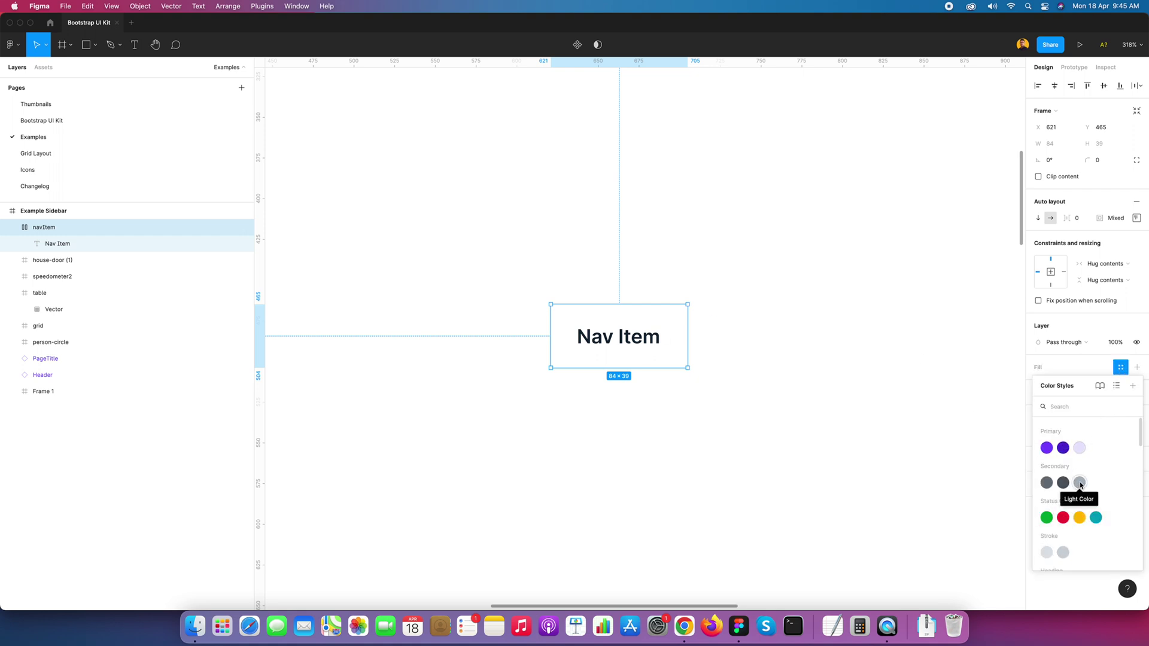
{"action": "left_click", "coordinate": [1080, 483]}
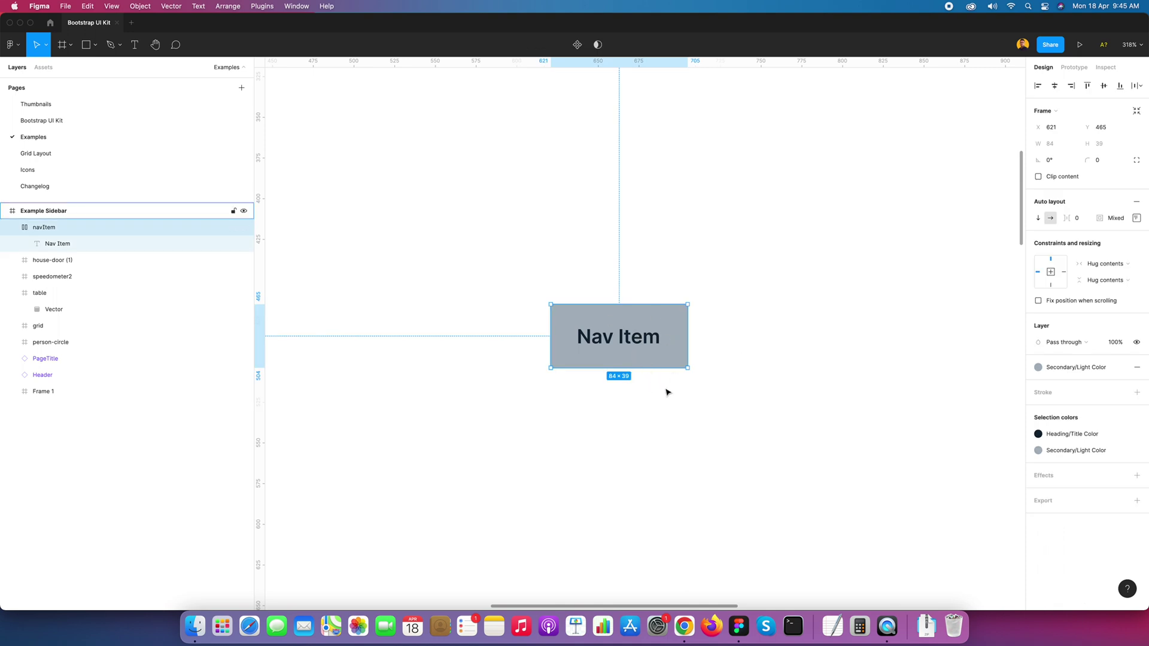
Widen the navItem frame to about 200 and move it to about X 600, Y 454.
{"action": "scroll", "coordinate": [667, 393], "scroll_direction": "down", "scroll_amount": 15}
{"action": "scroll", "coordinate": [591, 357], "scroll_direction": "up", "scroll_amount": 5}
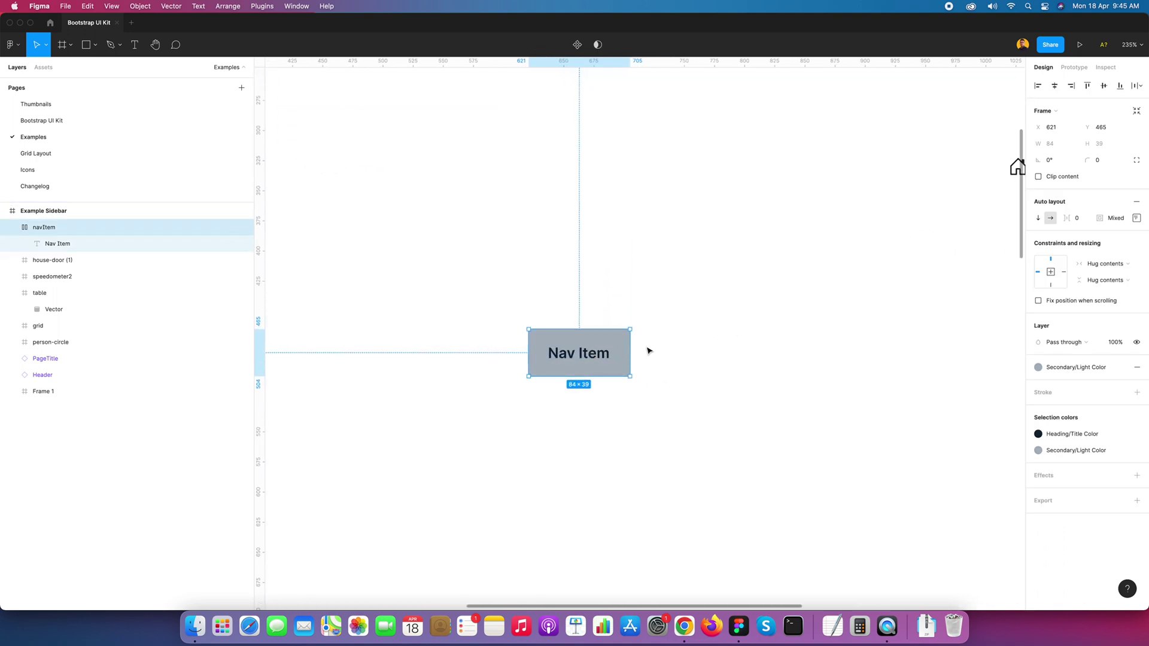
{"action": "left_click_drag", "start_coordinate": [632, 354], "coordinate": [773, 351]}
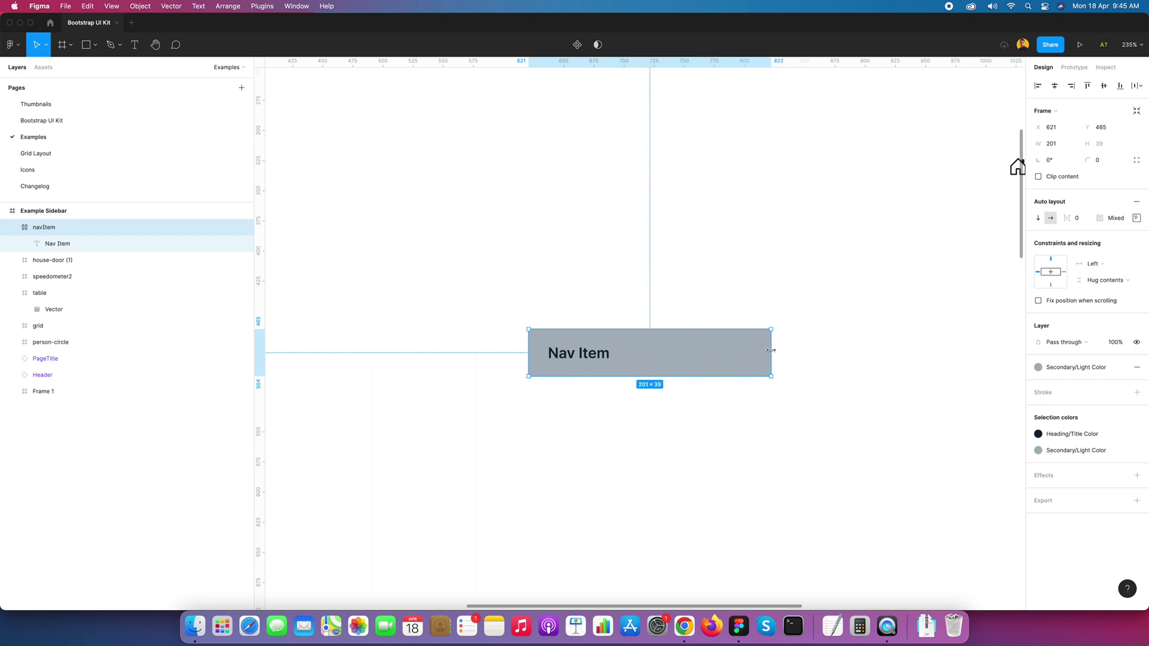
{"action": "left_click", "coordinate": [785, 351]}
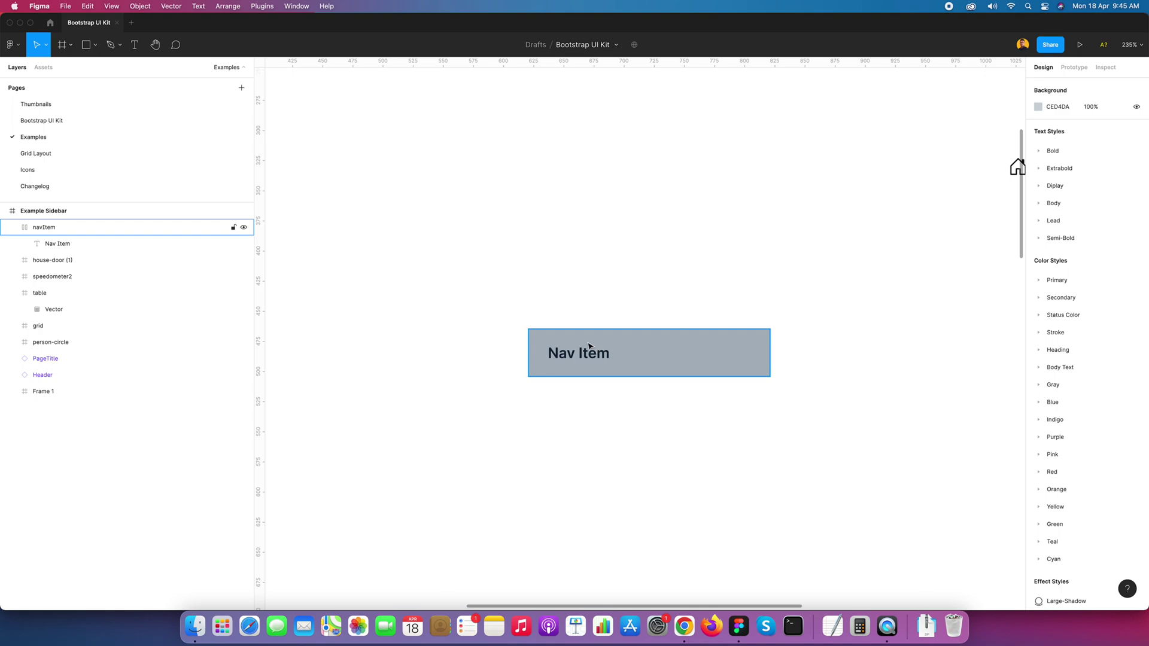
{"action": "left_click_drag", "start_coordinate": [590, 346], "coordinate": [564, 333]}
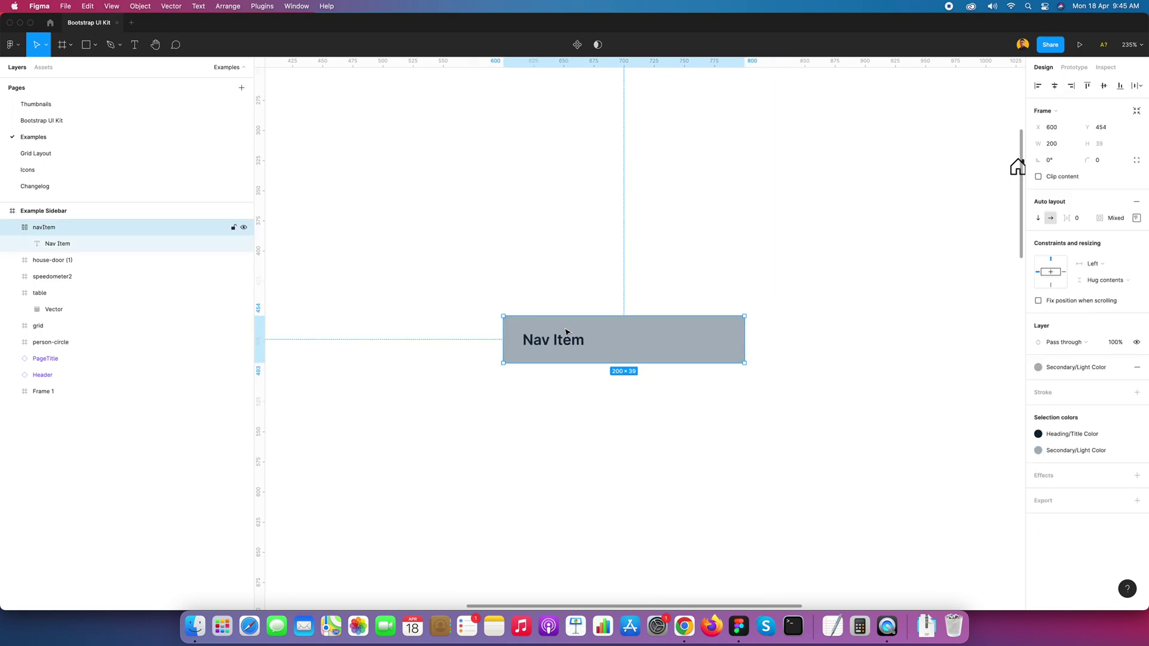
Check the menu items in the browser's Bootstrap sidebar example and return to the five icons in the Figma file.
{"action": "left_click", "coordinate": [683, 627]}
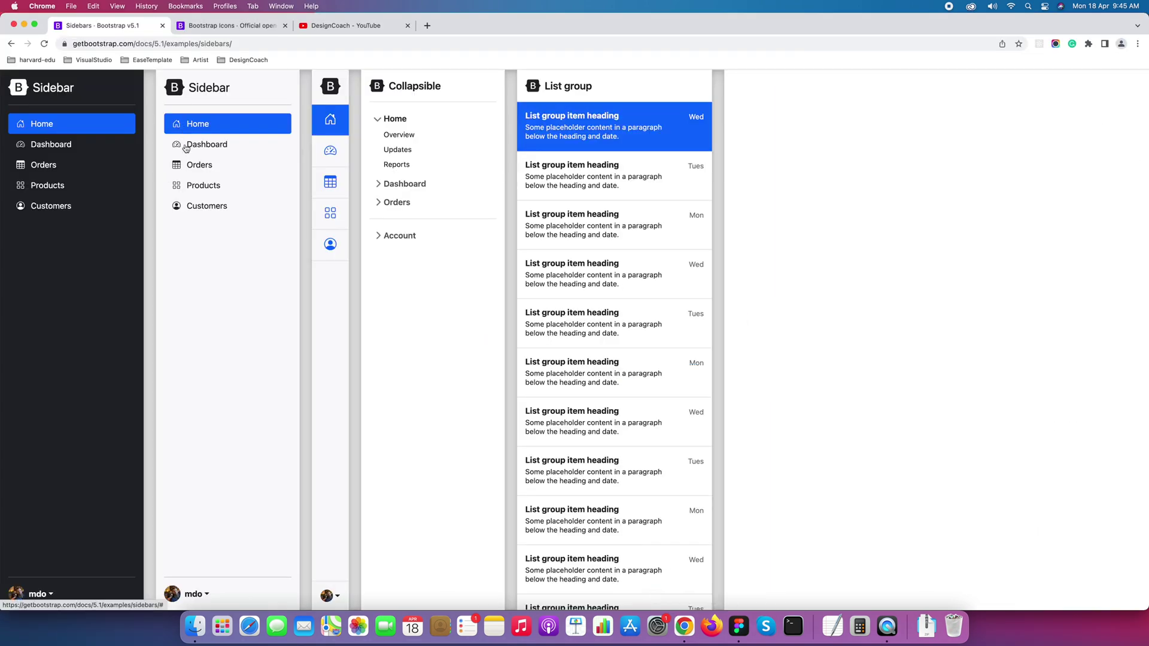
{"action": "key", "text": "super+Tab"}
{"action": "left_click", "coordinate": [790, 313]}
{"action": "scroll", "coordinate": [790, 317], "scroll_direction": "down", "scroll_amount": 2}
{"action": "left_click_drag", "start_coordinate": [790, 323], "coordinate": [652, 352]}
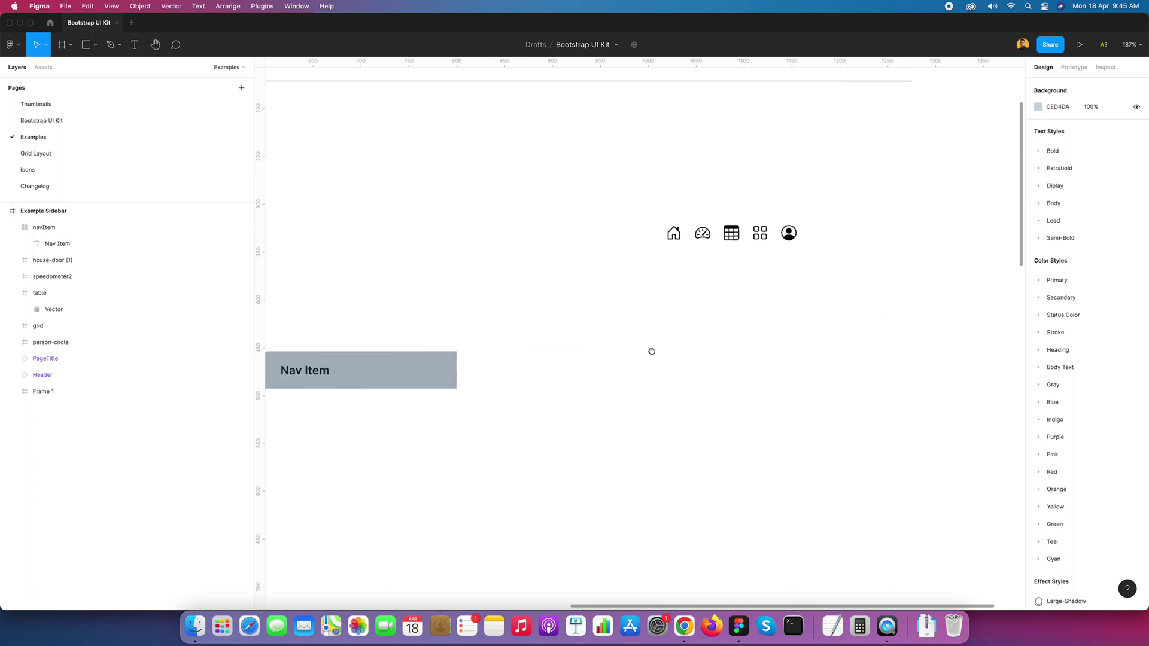
Search the Bootstrap Icons site in Chrome for "dashboard" and return to the Figma file.
{"action": "left_click_drag", "start_coordinate": [623, 228], "coordinate": [854, 273]}
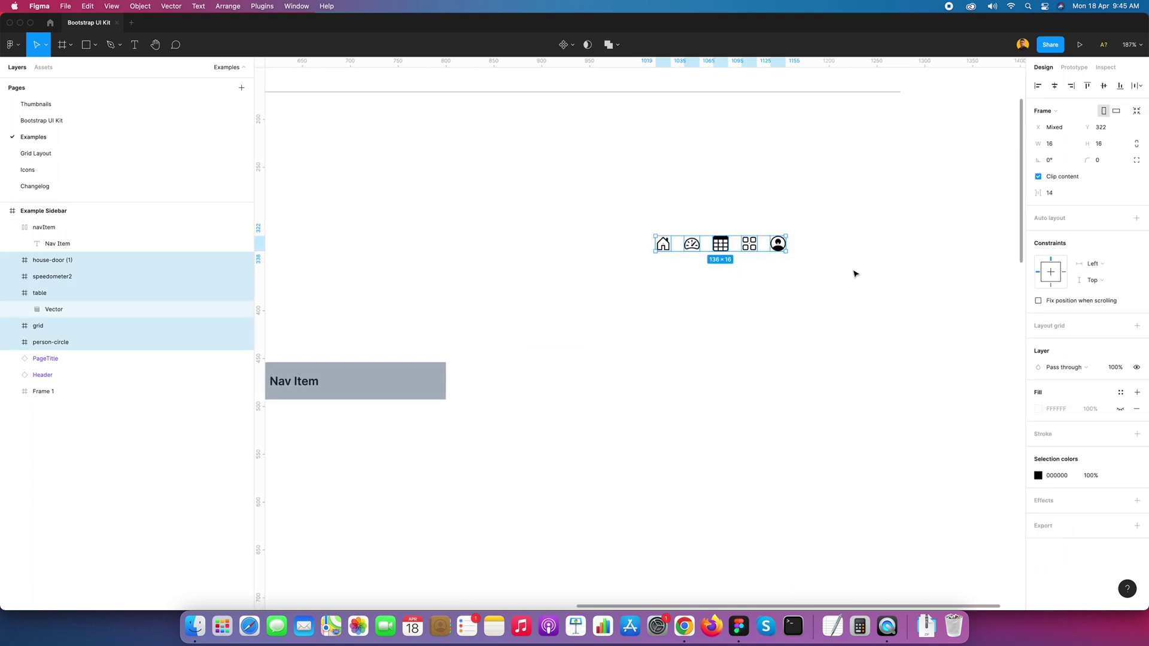
{"action": "left_click", "coordinate": [684, 626]}
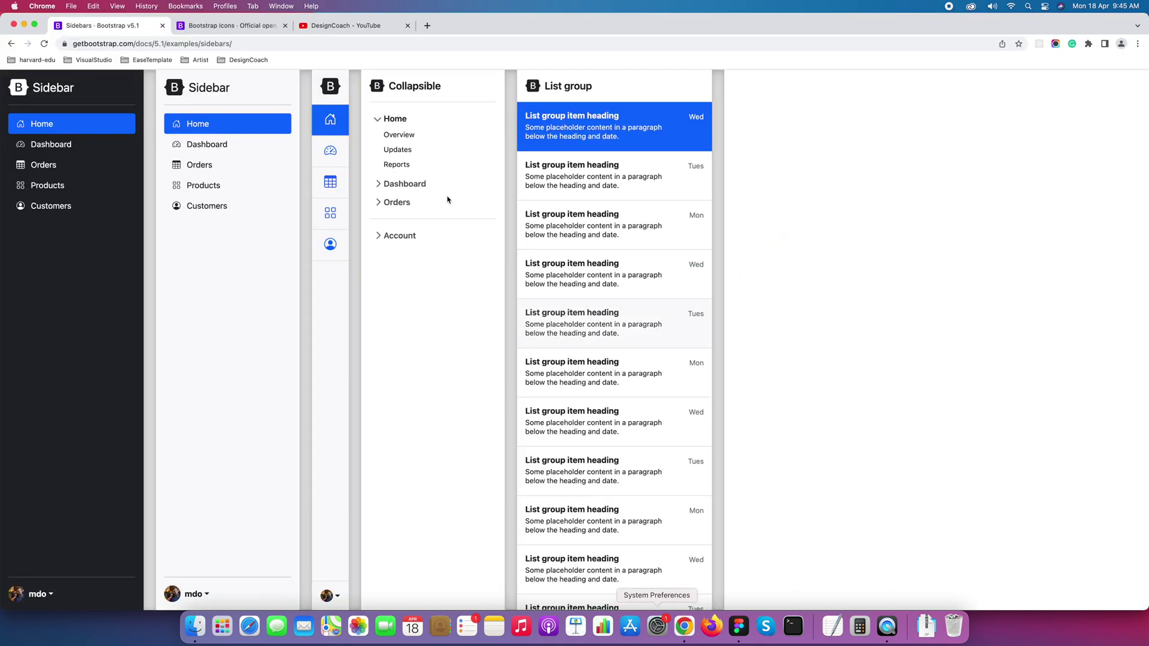
{"action": "left_click", "coordinate": [216, 27]}
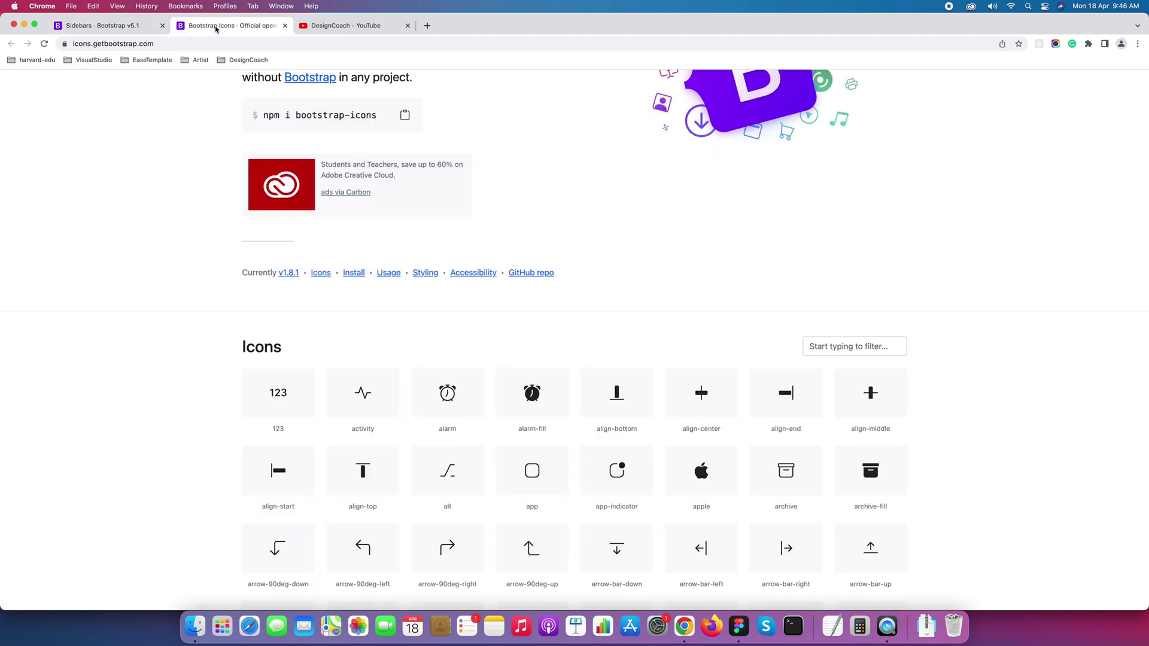
{"action": "scroll", "coordinate": [446, 198], "scroll_direction": "up", "scroll_amount": 3}
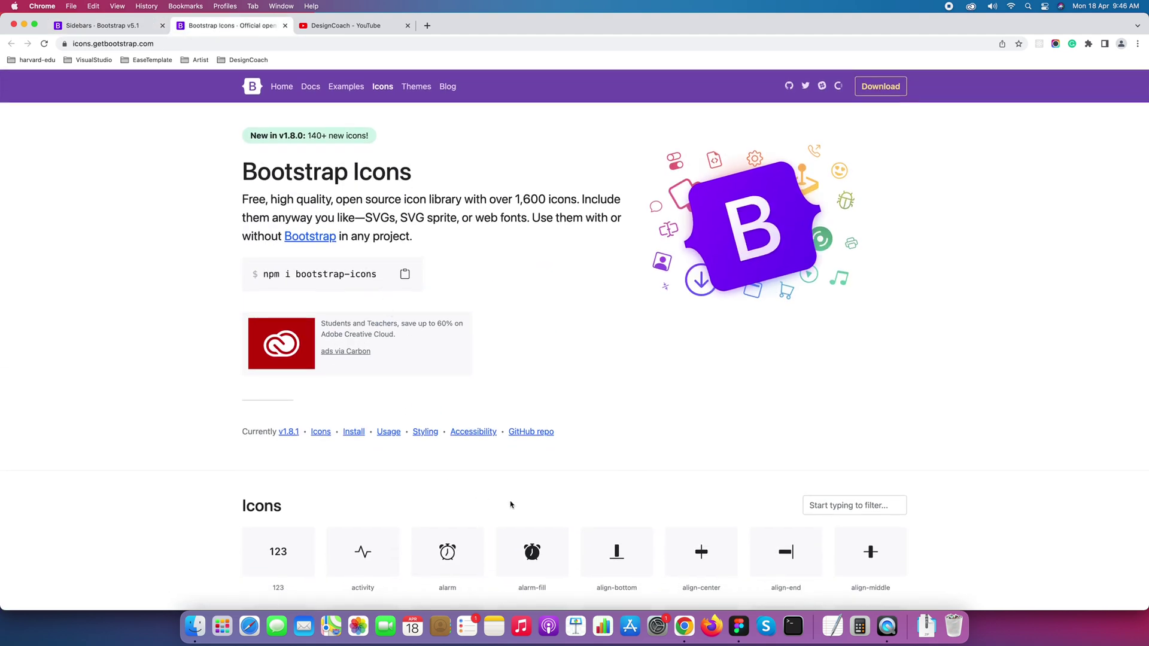
{"action": "scroll", "coordinate": [714, 392], "scroll_direction": "down", "scroll_amount": 3}
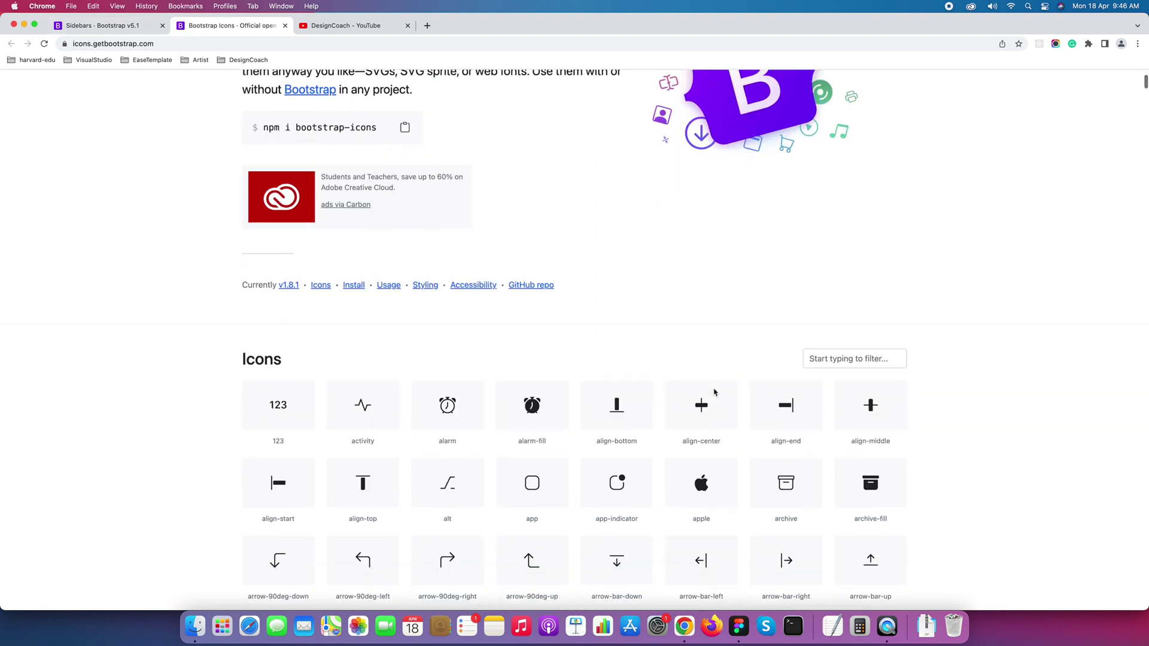
{"action": "left_click", "coordinate": [838, 361]}
{"action": "type", "text": "dash"}
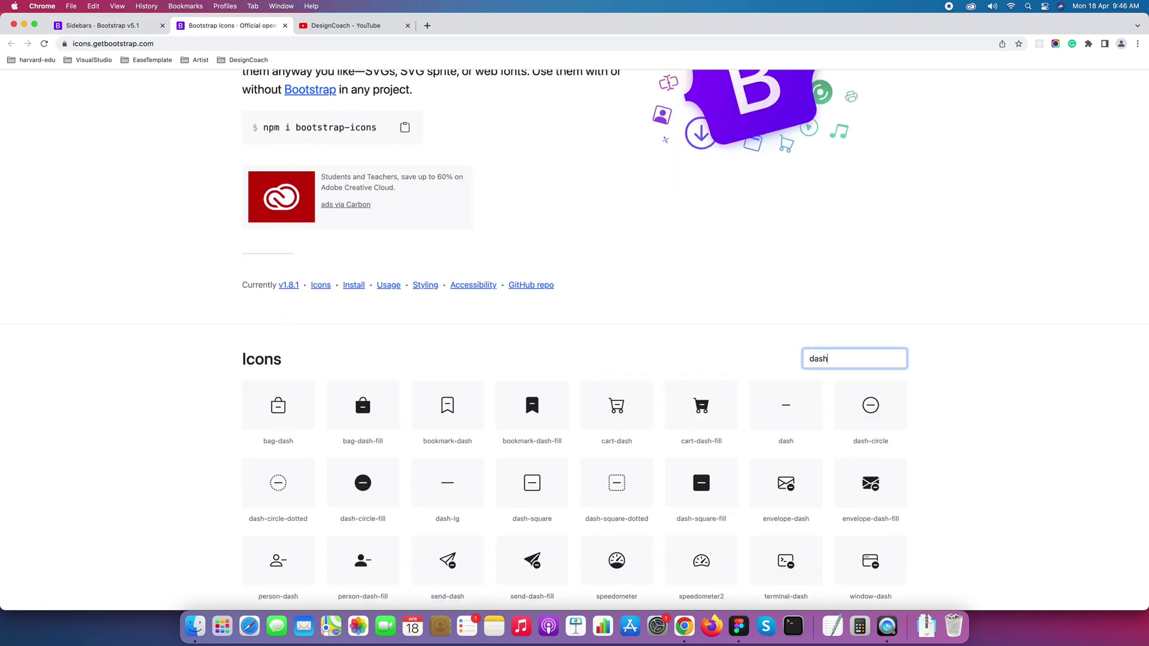
{"action": "type", "text": "board"}
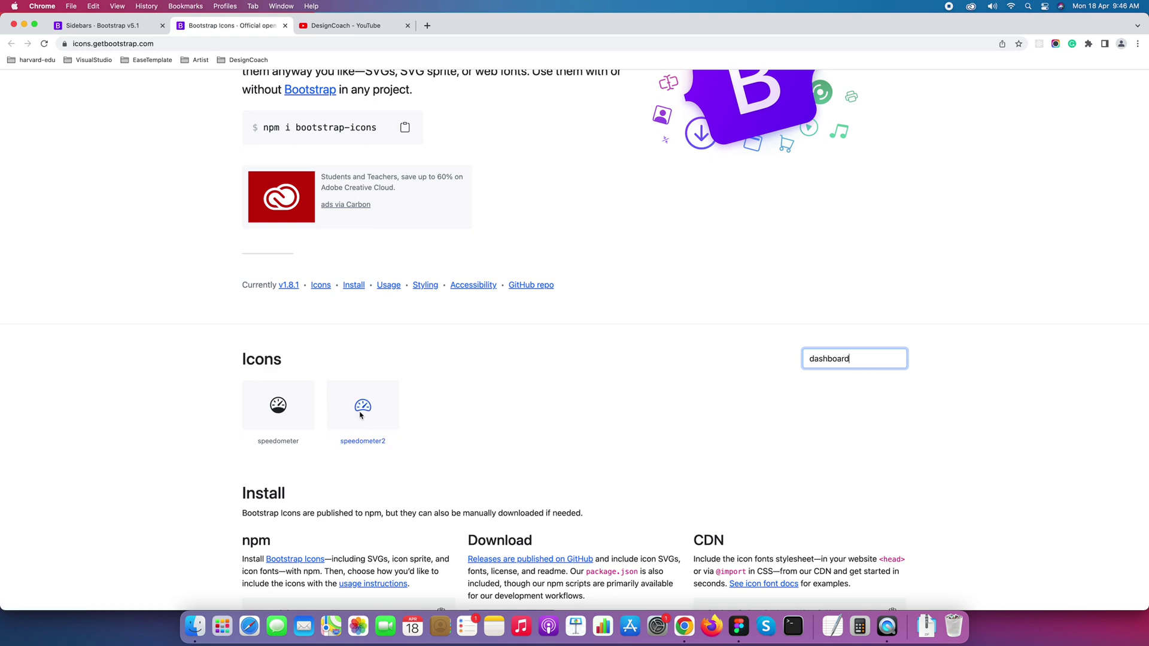
{"action": "key", "text": "super+w"}
{"action": "key", "text": "super+shift+t"}
{"action": "key", "text": "super+Tab"}
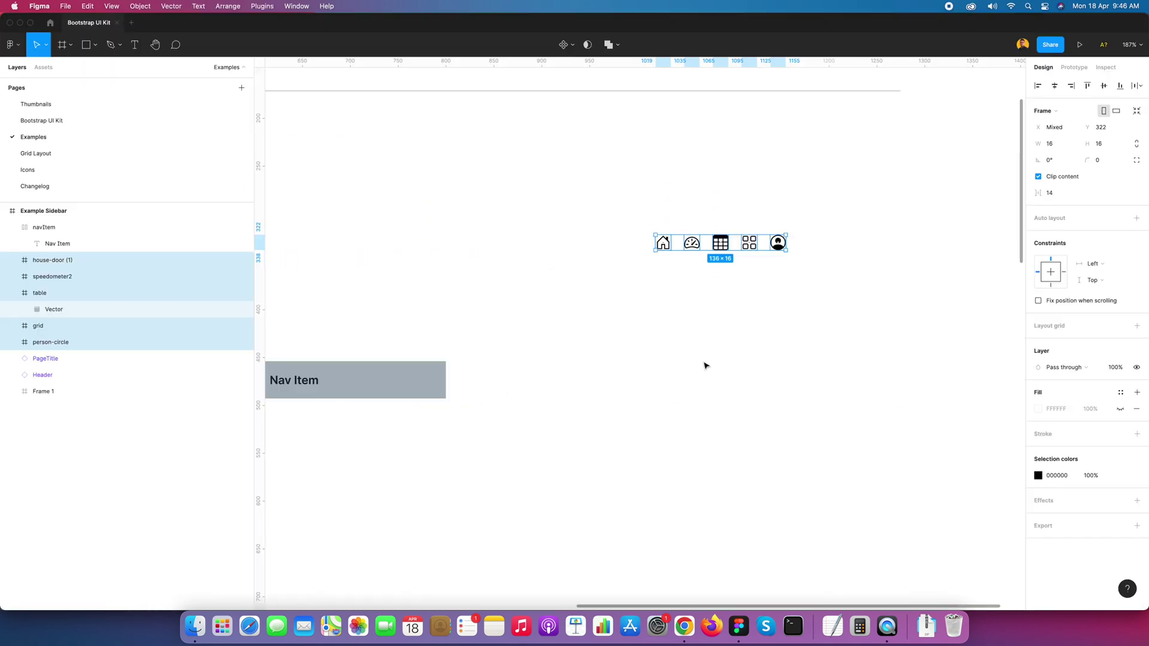
Recolor the house icon with the Heading/Title Color style.
{"action": "left_click", "coordinate": [706, 364]}
{"action": "scroll", "coordinate": [770, 400], "scroll_direction": "up", "scroll_amount": 2}
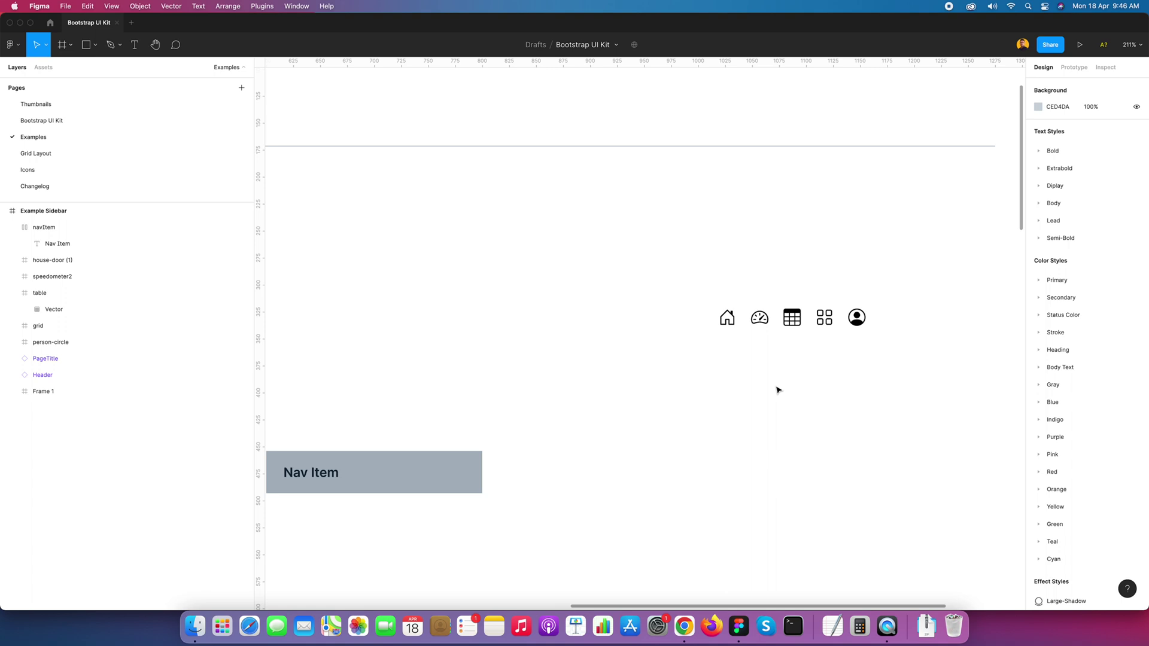
{"action": "left_click", "coordinate": [728, 317]}
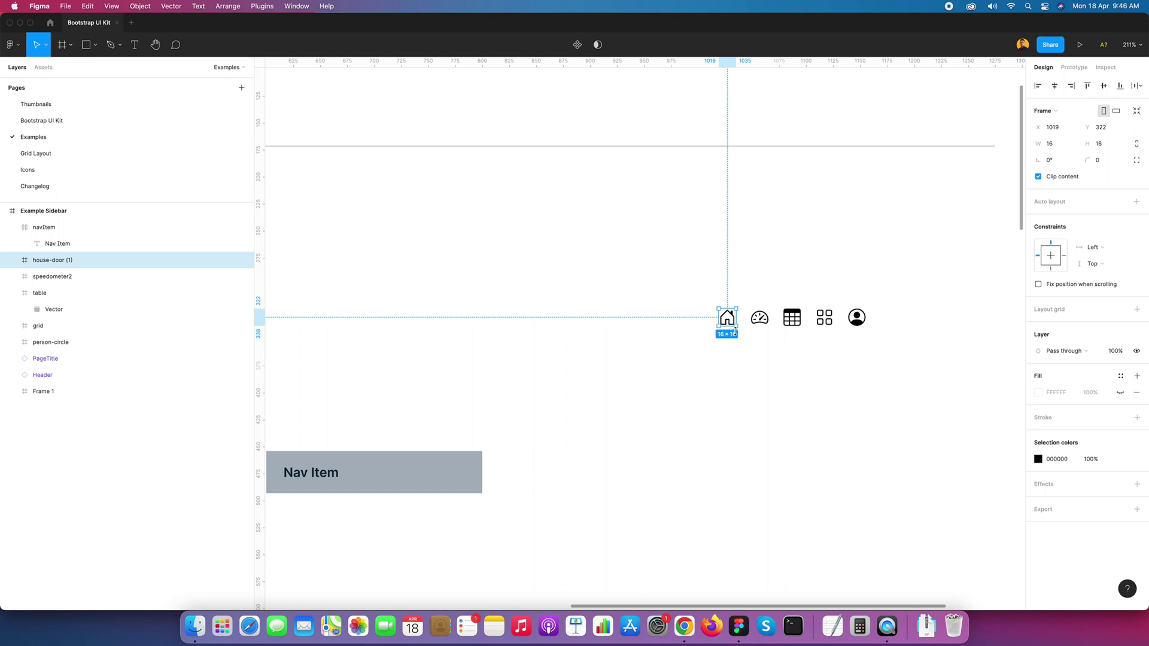
{"action": "left_click", "coordinate": [1120, 459]}
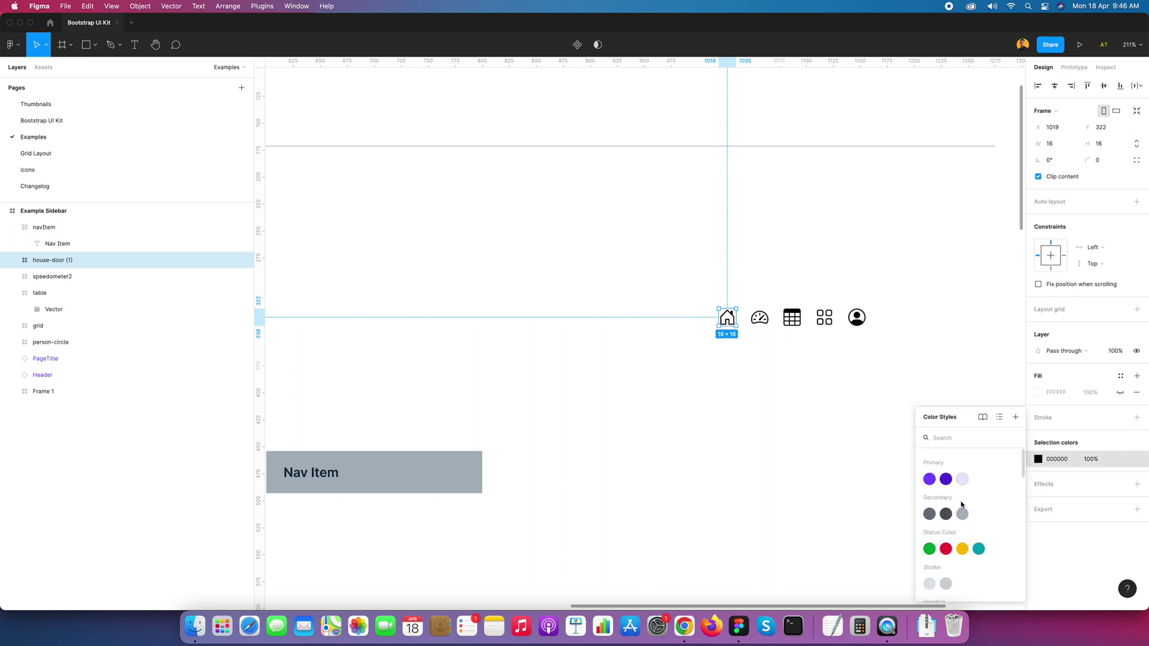
{"action": "scroll", "coordinate": [962, 505], "scroll_direction": "down", "scroll_amount": 3}
{"action": "left_click", "coordinate": [934, 539]}
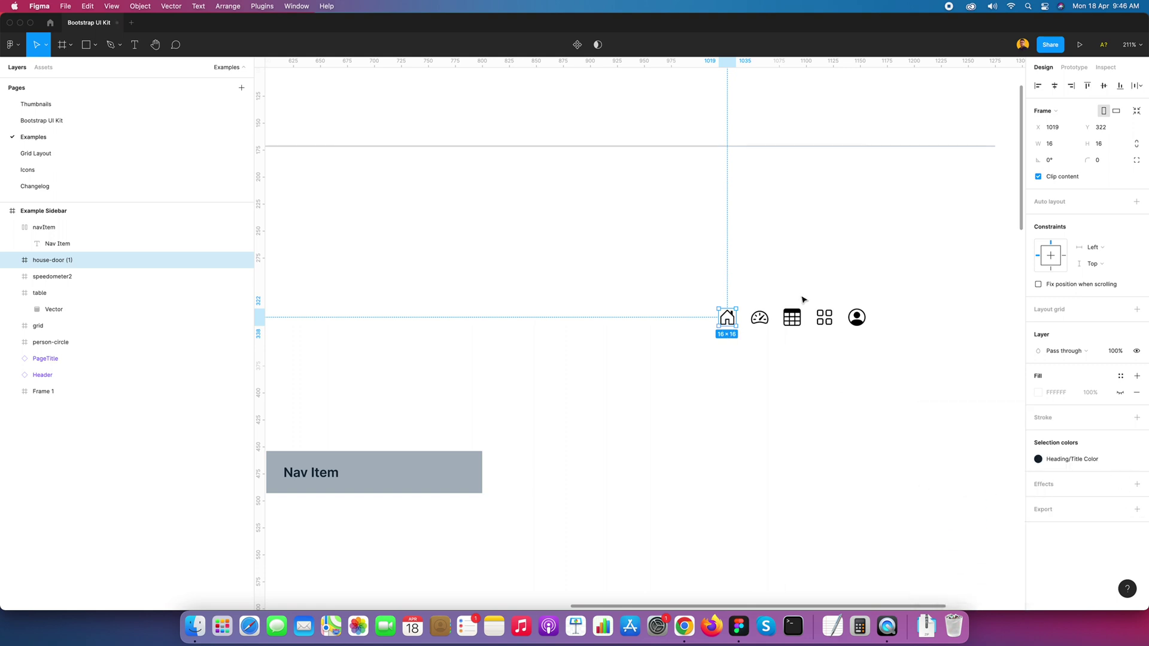
Apply the Heading/Title Color style to the speedometer, table, grid and person icons together.
{"action": "left_click", "coordinate": [759, 323]}
{"action": "left_click_drag", "start_coordinate": [922, 301], "coordinate": [742, 340]}
{"action": "left_click_drag", "start_coordinate": [890, 278], "coordinate": [768, 347]}
{"action": "left_click", "coordinate": [1121, 476]}
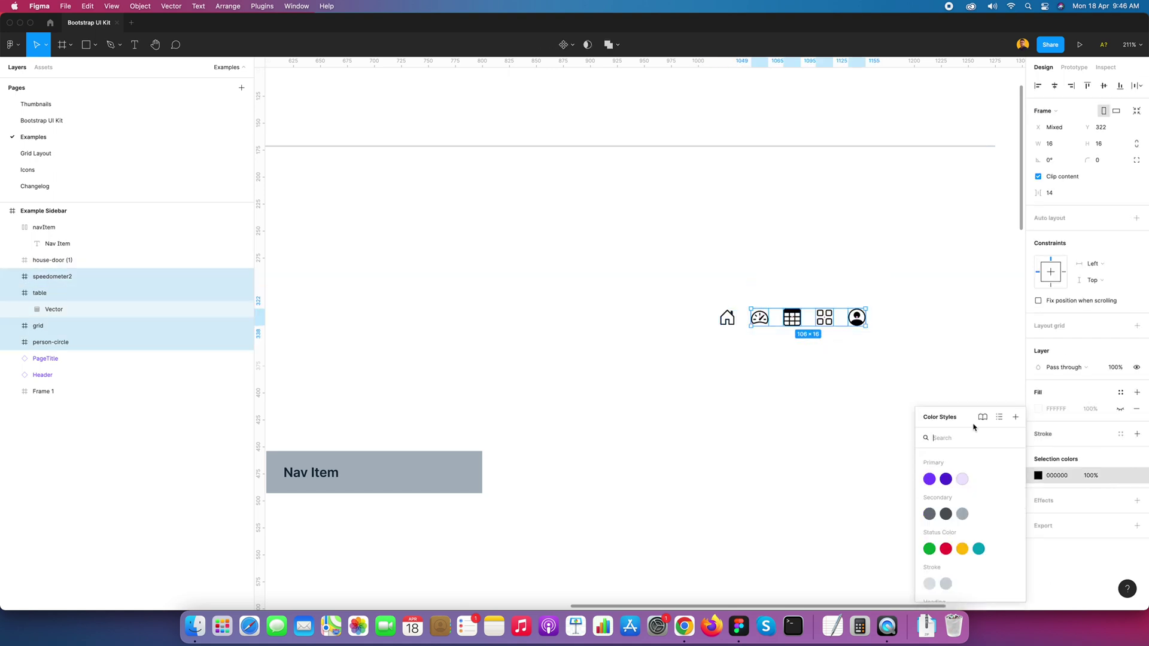
{"action": "scroll", "coordinate": [964, 509], "scroll_direction": "down", "scroll_amount": 4}
{"action": "left_click", "coordinate": [930, 531]}
{"action": "left_click", "coordinate": [931, 528]}
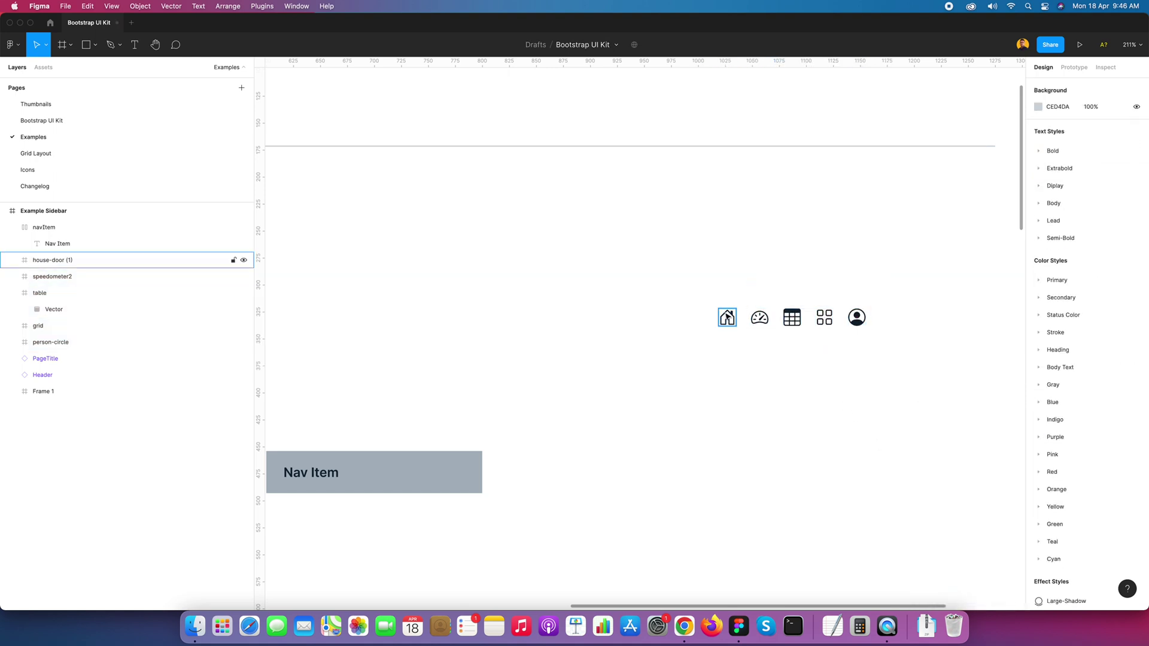
Rename the house icon's layer house-door, removing the number suffix, and turn it into a component.
{"action": "left_click", "coordinate": [727, 317]}
{"action": "key", "text": "super+r"}
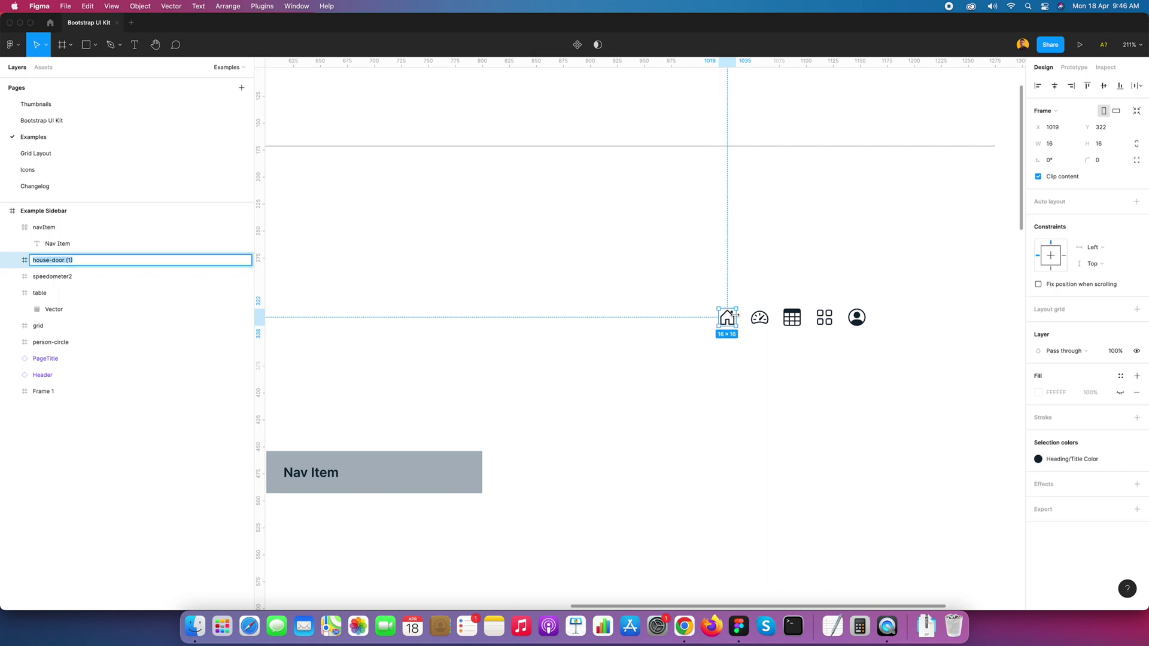
{"action": "key", "text": "Right"}
{"action": "key", "text": "BackSpace"}
{"action": "key", "text": "Return"}
{"action": "right_click", "coordinate": [732, 322]}
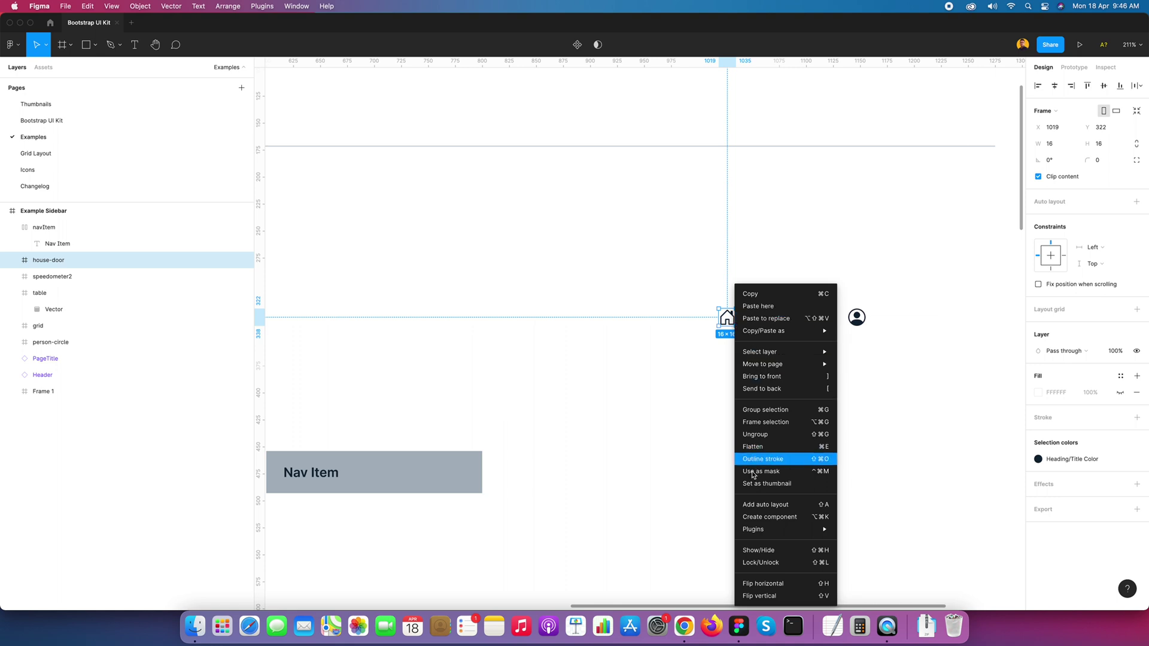
{"action": "left_click", "coordinate": [772, 521]}
Turn the speedometer2, table, grid and person-circle icons each into their own component.
{"action": "left_click", "coordinate": [760, 317]}
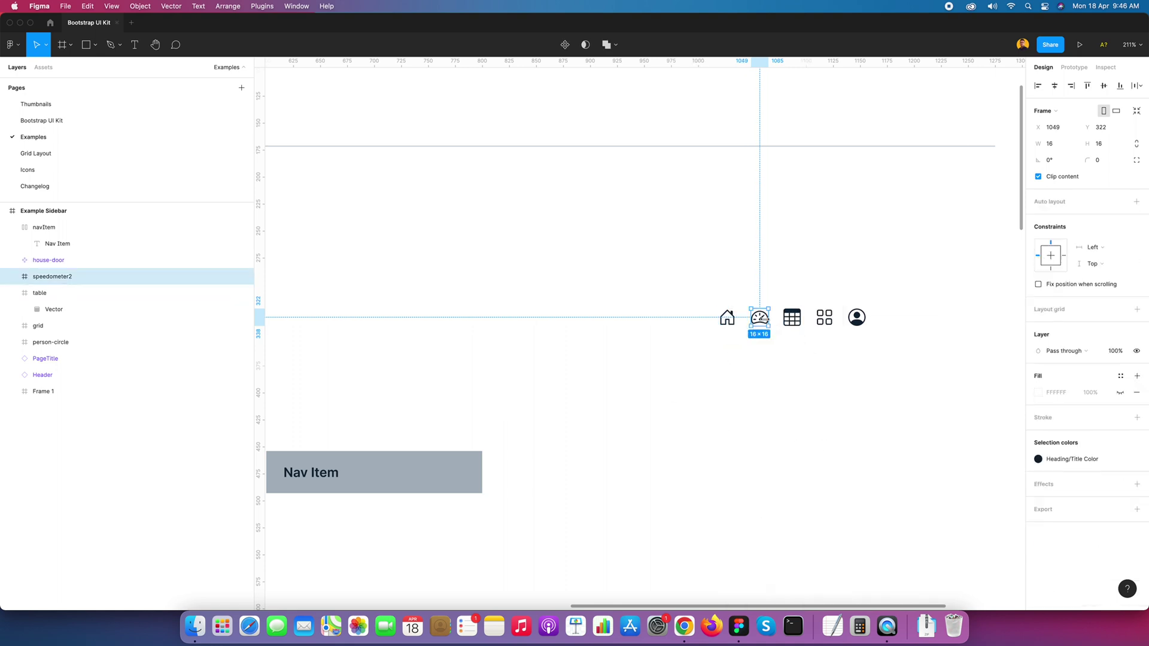
{"action": "right_click", "coordinate": [765, 318]}
{"action": "left_click", "coordinate": [790, 518]}
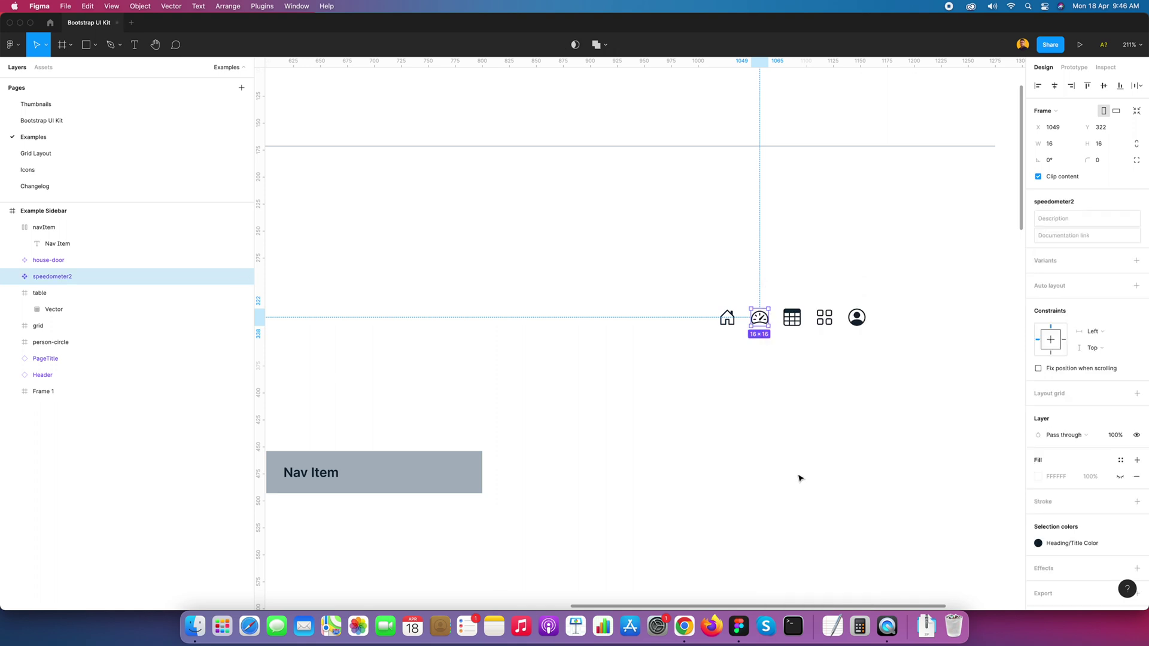
{"action": "left_click", "coordinate": [790, 318]}
{"action": "right_click", "coordinate": [793, 319]}
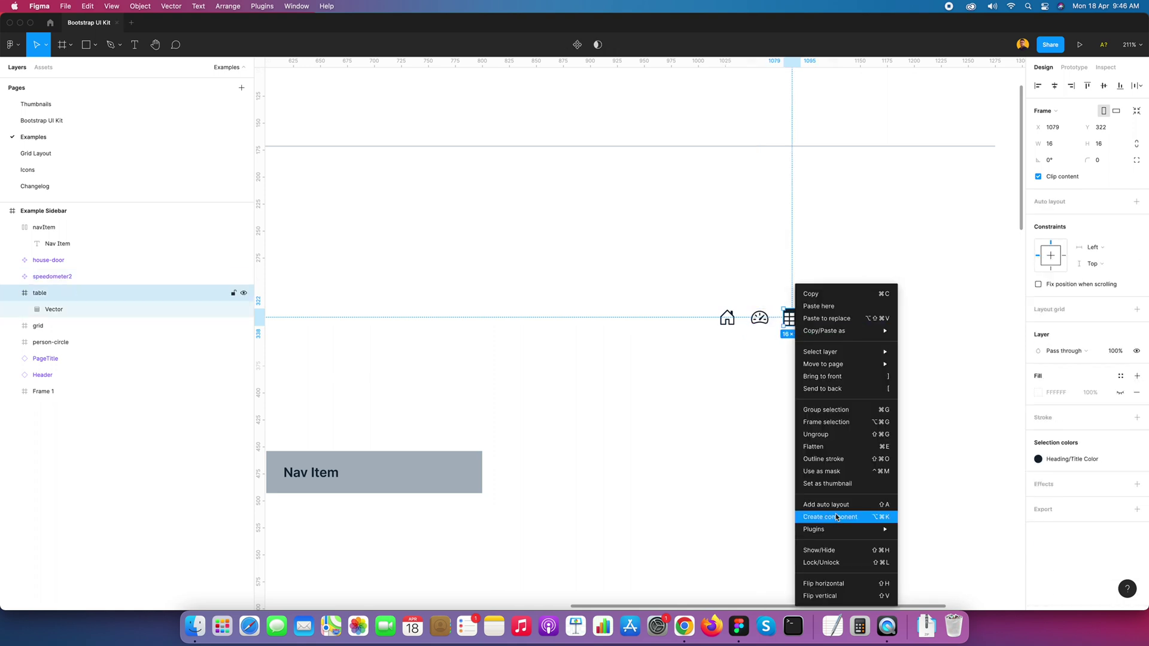
{"action": "left_click", "coordinate": [837, 518]}
{"action": "left_click", "coordinate": [821, 318]}
{"action": "right_click", "coordinate": [822, 319]}
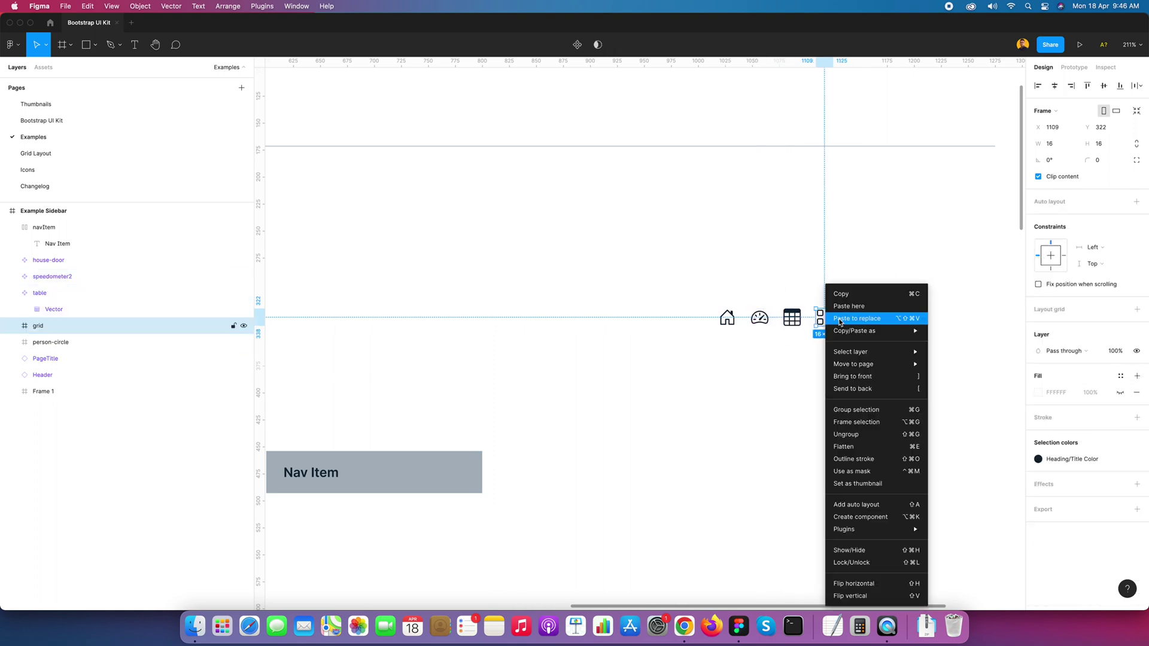
{"action": "left_click", "coordinate": [847, 517]}
{"action": "left_click", "coordinate": [855, 317]}
{"action": "right_click", "coordinate": [859, 318]}
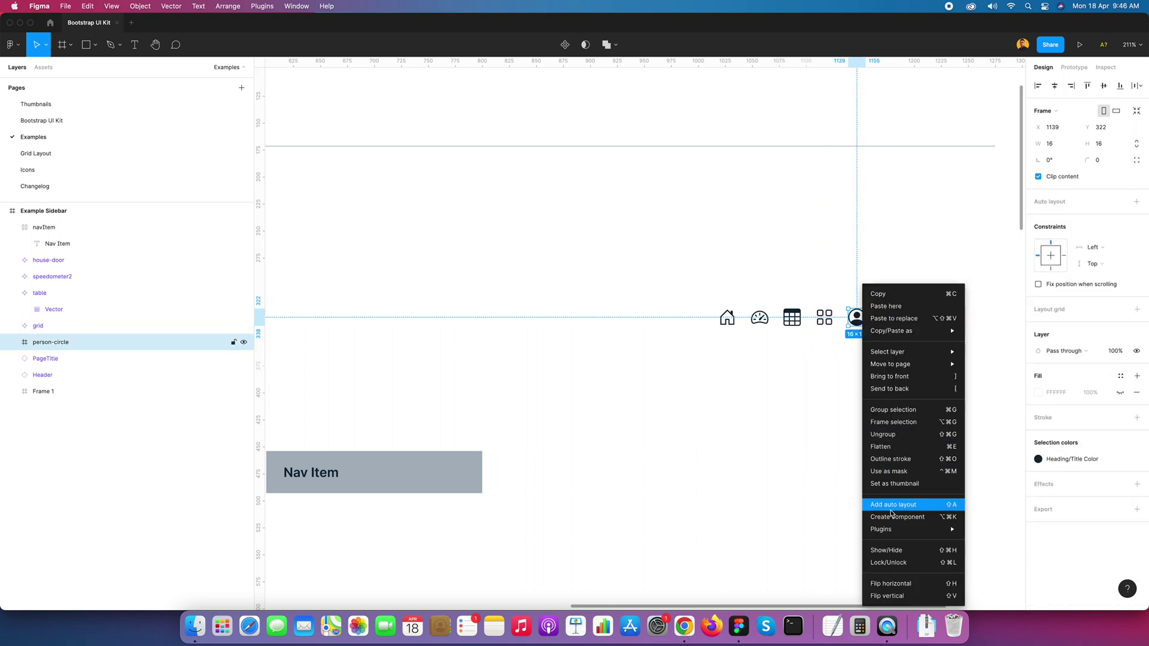
{"action": "left_click", "coordinate": [898, 517]}
{"action": "left_click", "coordinate": [506, 352]}
Place an instance of the house-door component inside the navItem frame, in front of the Nav Item label.
{"action": "left_click_drag", "start_coordinate": [428, 378], "coordinate": [650, 269]}
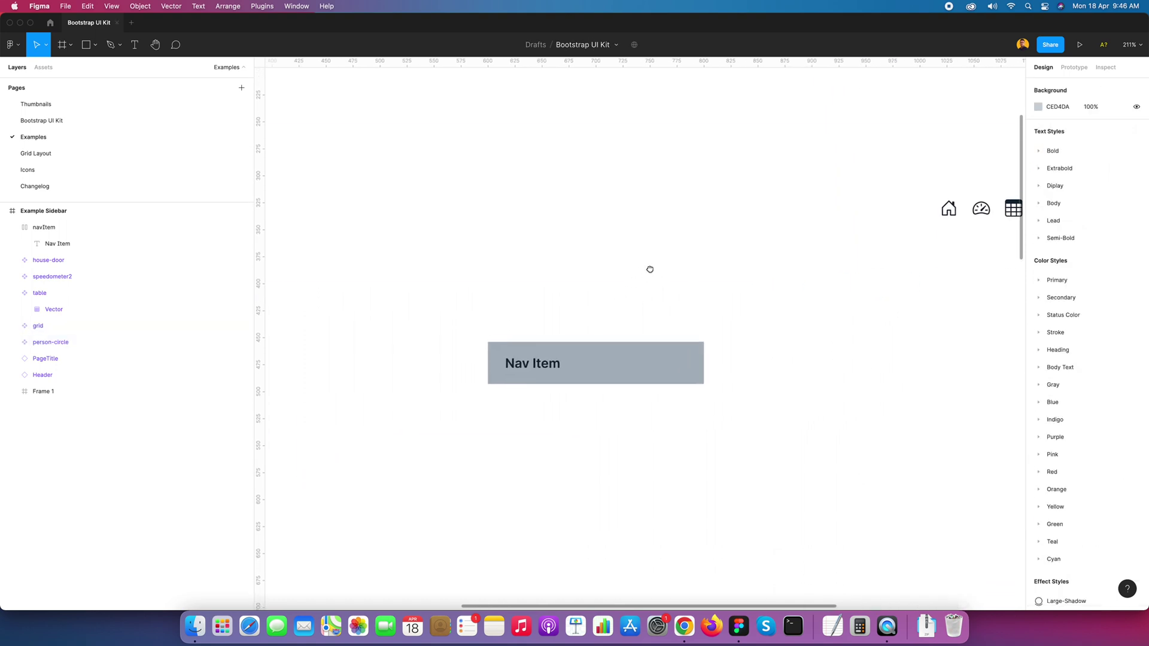
{"action": "left_click", "coordinate": [547, 367]}
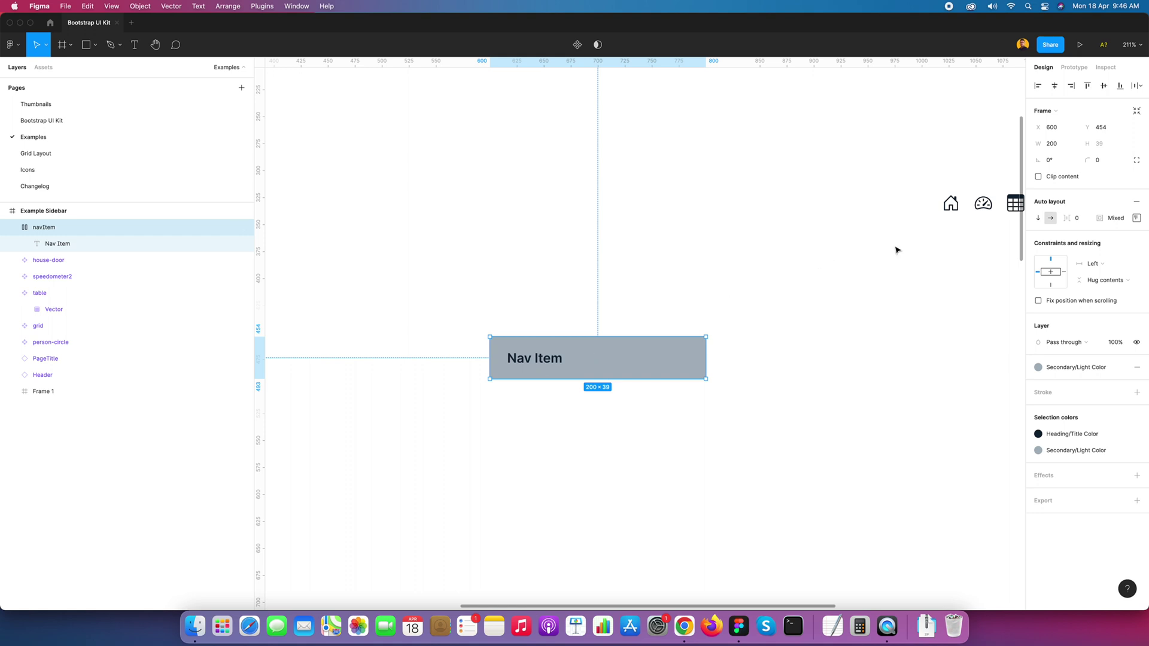
{"action": "left_click", "coordinate": [953, 207]}
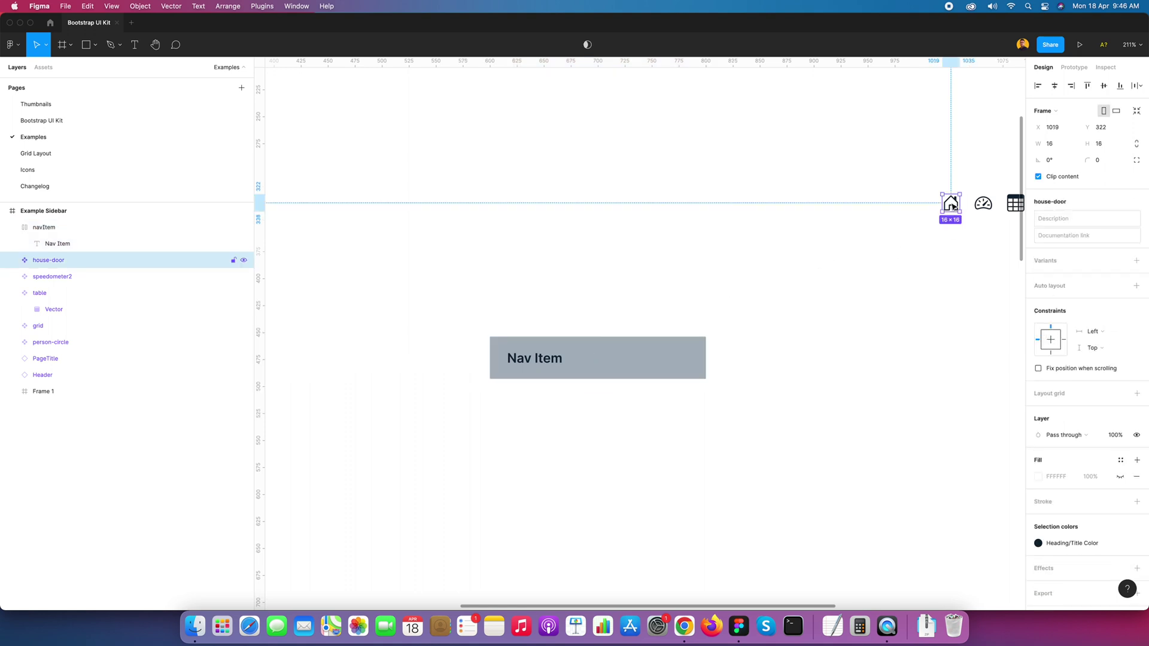
{"action": "left_click_drag", "start_coordinate": [953, 205], "coordinate": [509, 358]}
{"action": "left_click", "coordinate": [605, 282]}
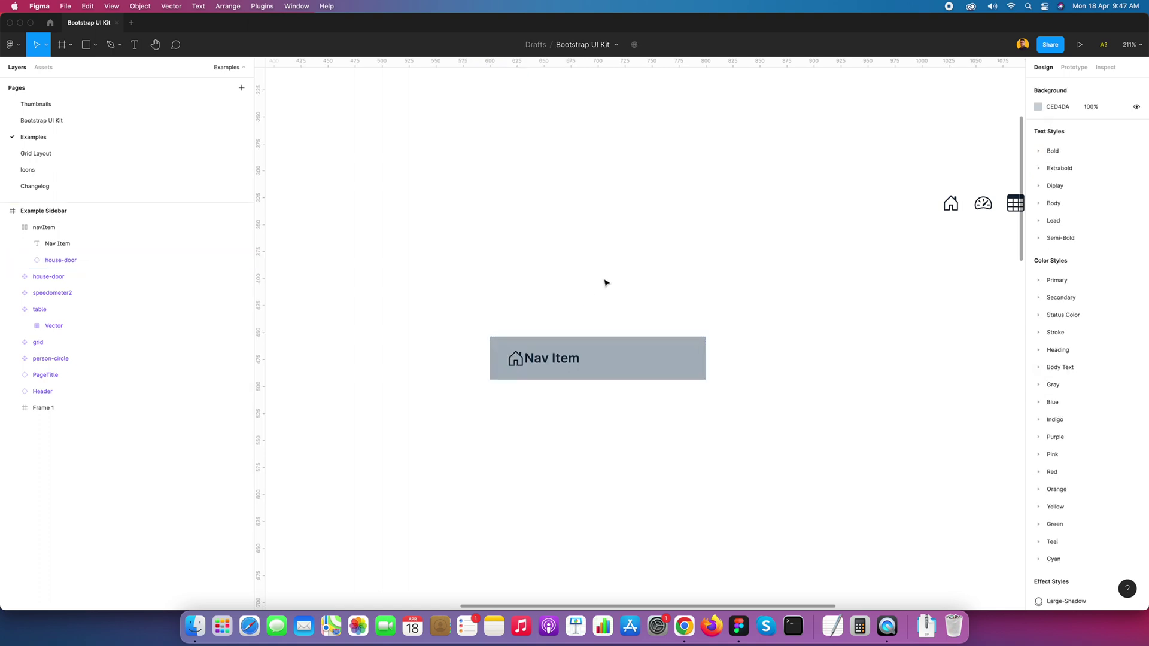
Set the navItem frame's auto layout spacing between icon and label to 8.
{"action": "left_click", "coordinate": [565, 368]}
{"action": "scroll", "coordinate": [524, 360], "scroll_direction": "up", "scroll_amount": 10}
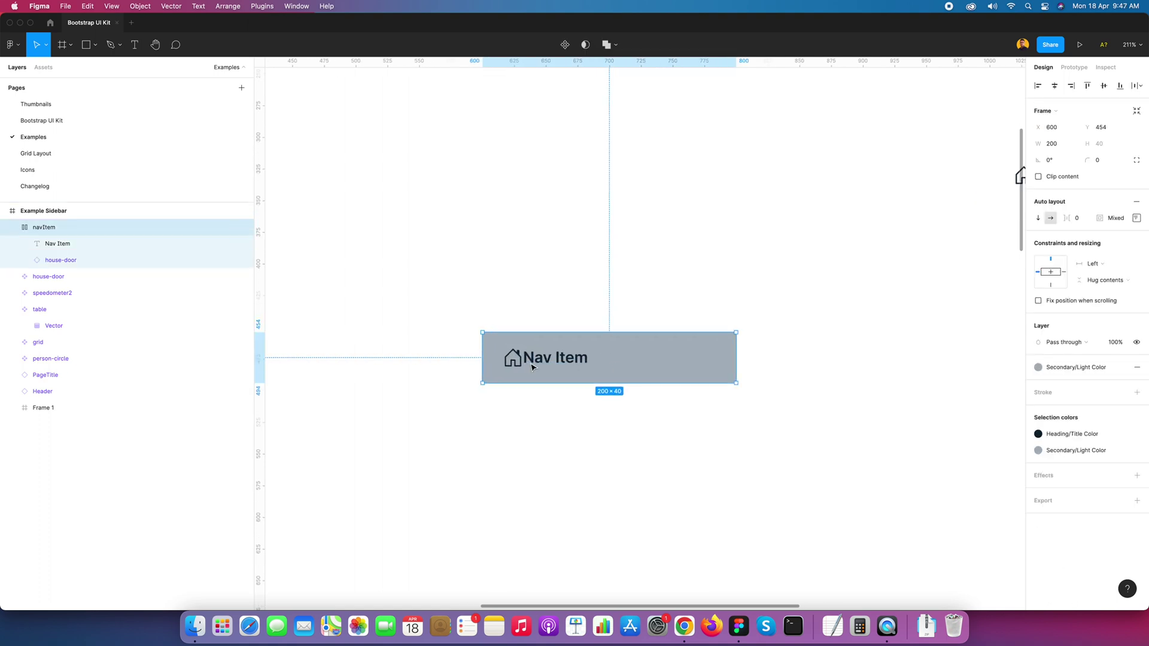
{"action": "scroll", "coordinate": [526, 354], "scroll_direction": "left", "scroll_amount": 1}
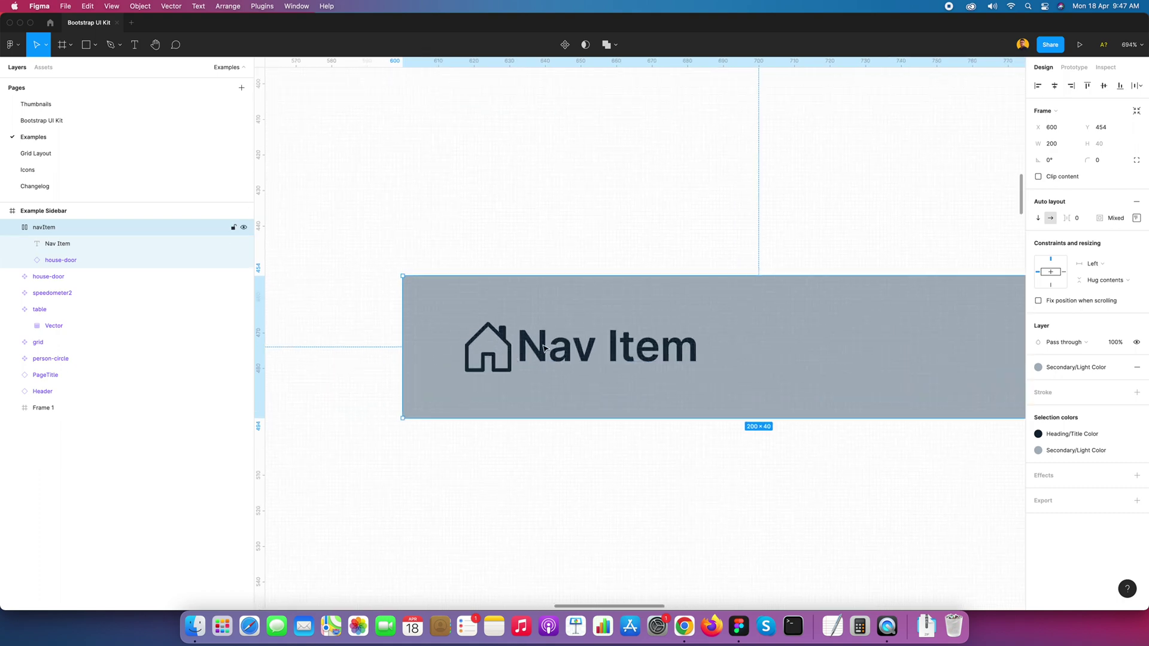
{"action": "left_click", "coordinate": [1089, 221]}
{"action": "key", "text": "Return"}
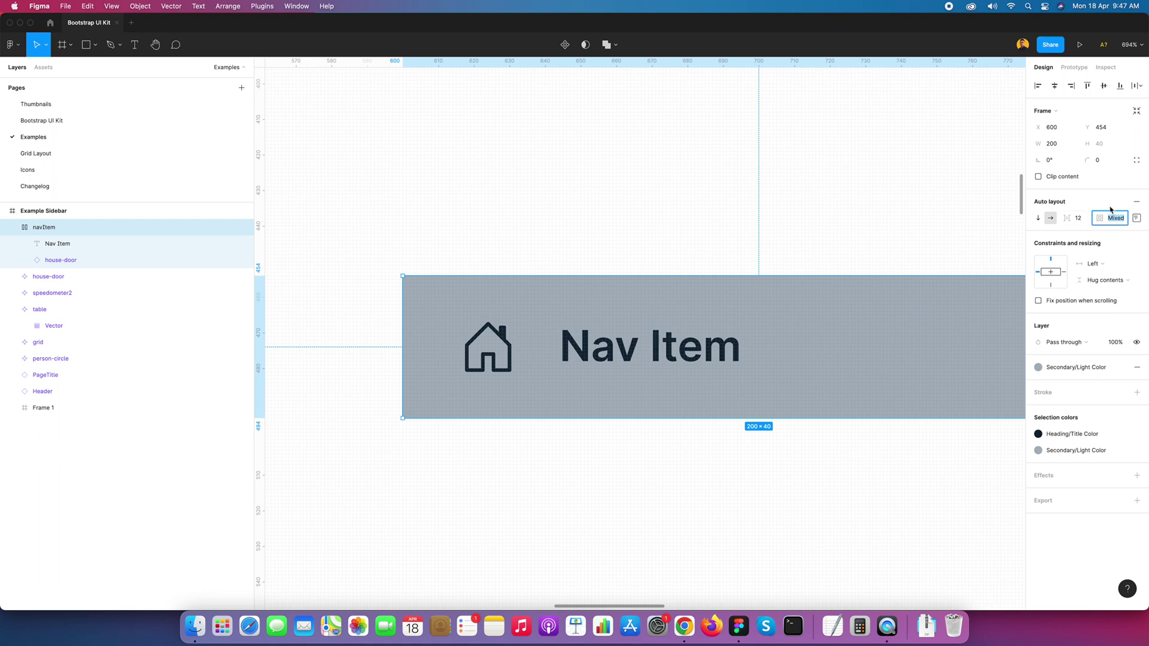
{"action": "type", "text": "8"}
{"action": "key", "text": "Return"}
{"action": "left_click", "coordinate": [566, 263]}
{"action": "scroll", "coordinate": [661, 322], "scroll_direction": "down", "scroll_amount": 5}
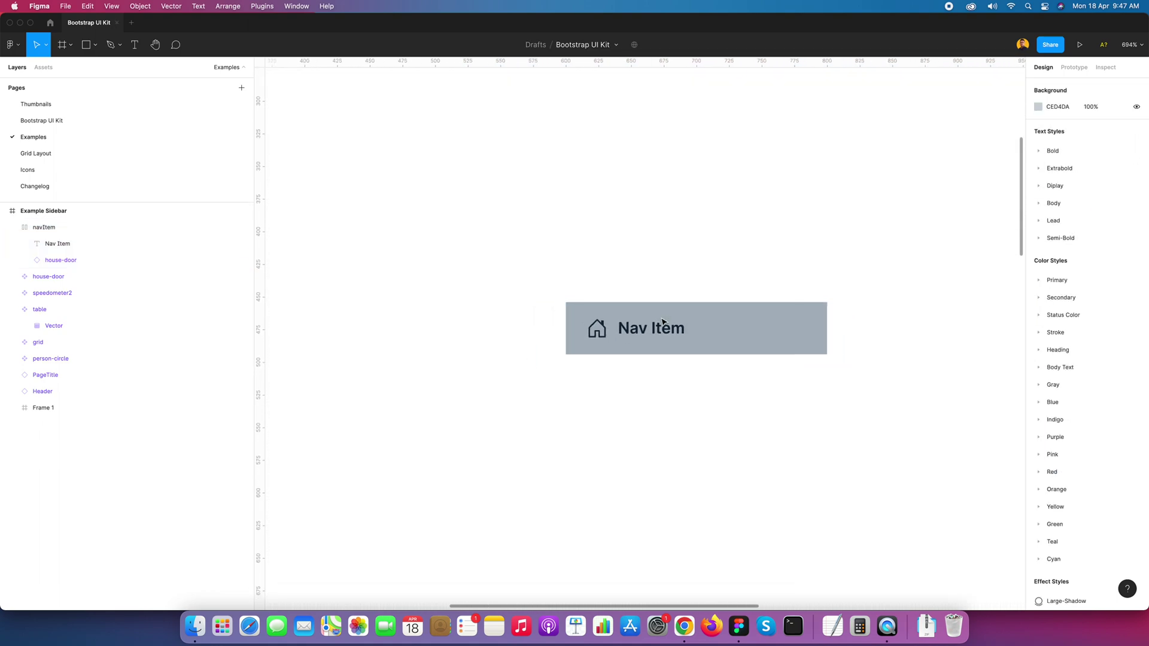
Round the navItem frame's corners with a radius of 4.
{"action": "left_click", "coordinate": [764, 329]}
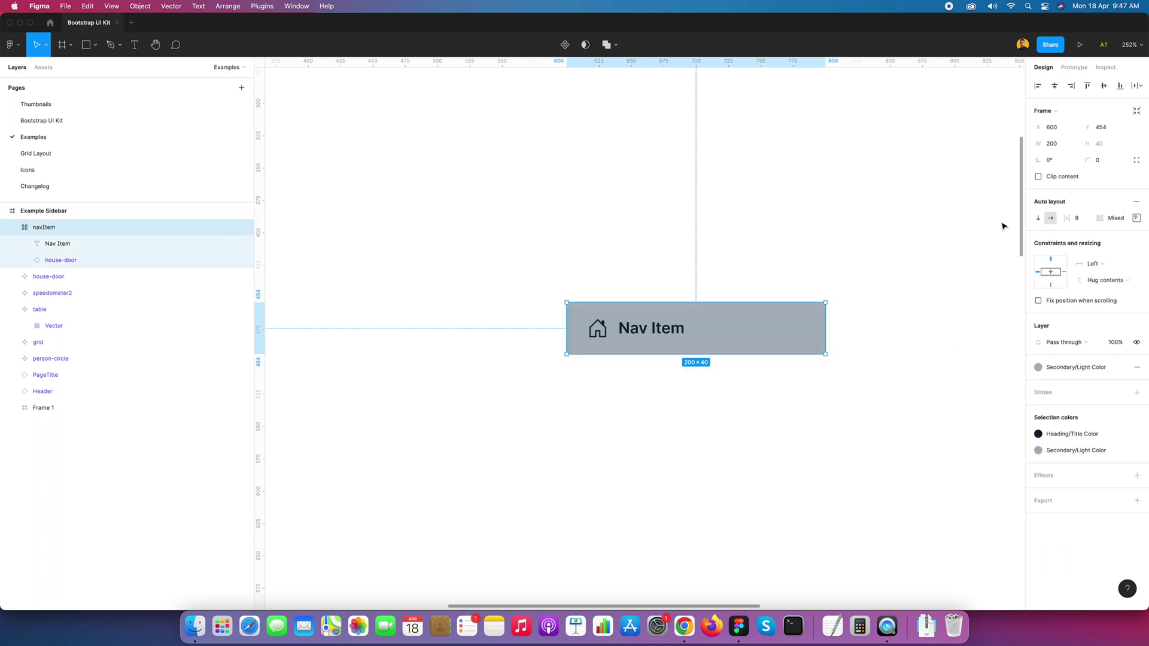
{"action": "left_click", "coordinate": [1099, 162]}
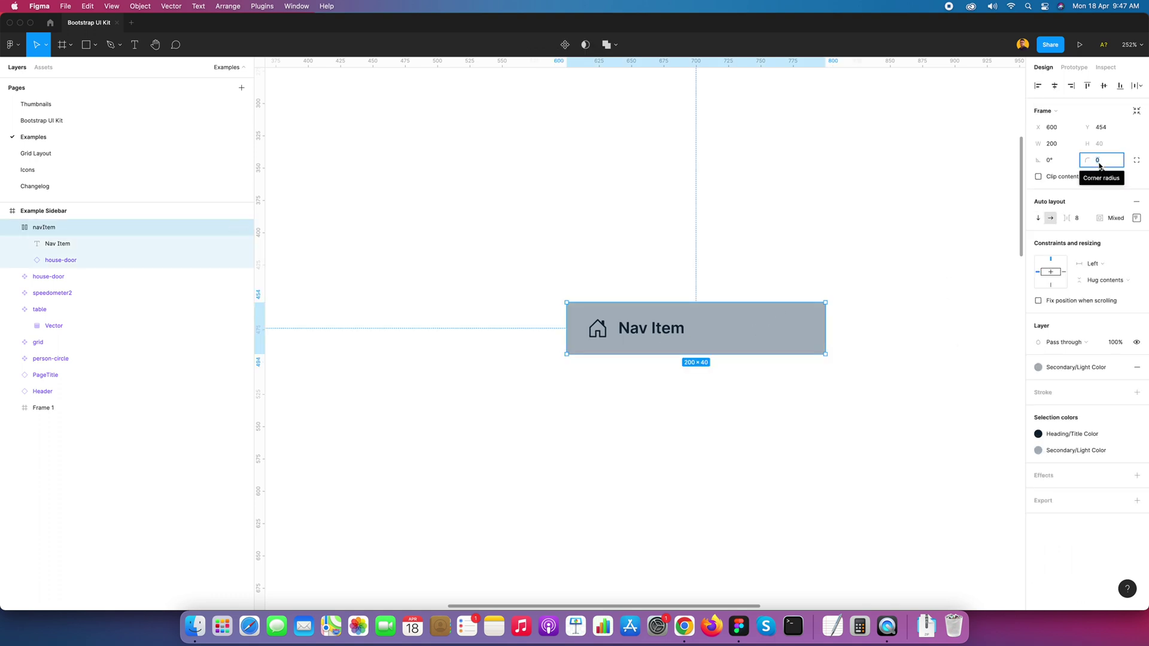
{"action": "type", "text": "4"}
{"action": "key", "text": "Return"}
{"action": "left_click", "coordinate": [608, 257]}
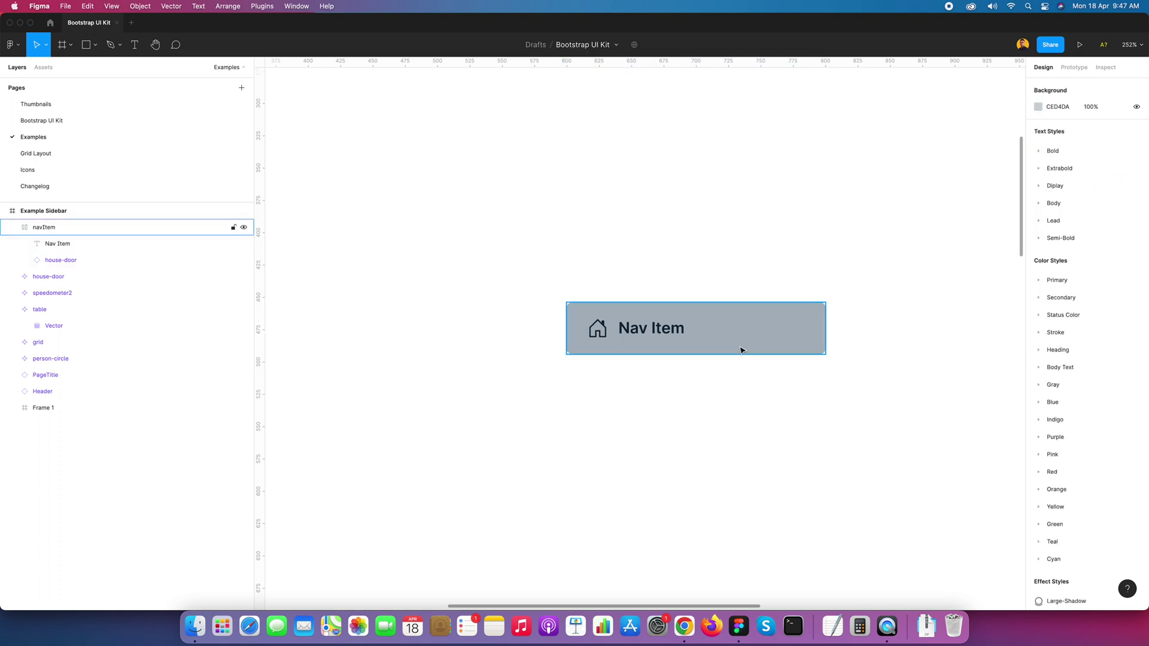
Rename the navItem frame as navItemNormal.
{"action": "scroll", "coordinate": [777, 352], "scroll_direction": "down", "scroll_amount": 5}
{"action": "scroll", "coordinate": [711, 343], "scroll_direction": "up", "scroll_amount": 4}
{"action": "left_click", "coordinate": [707, 345]}
{"action": "key", "text": "super+r"}
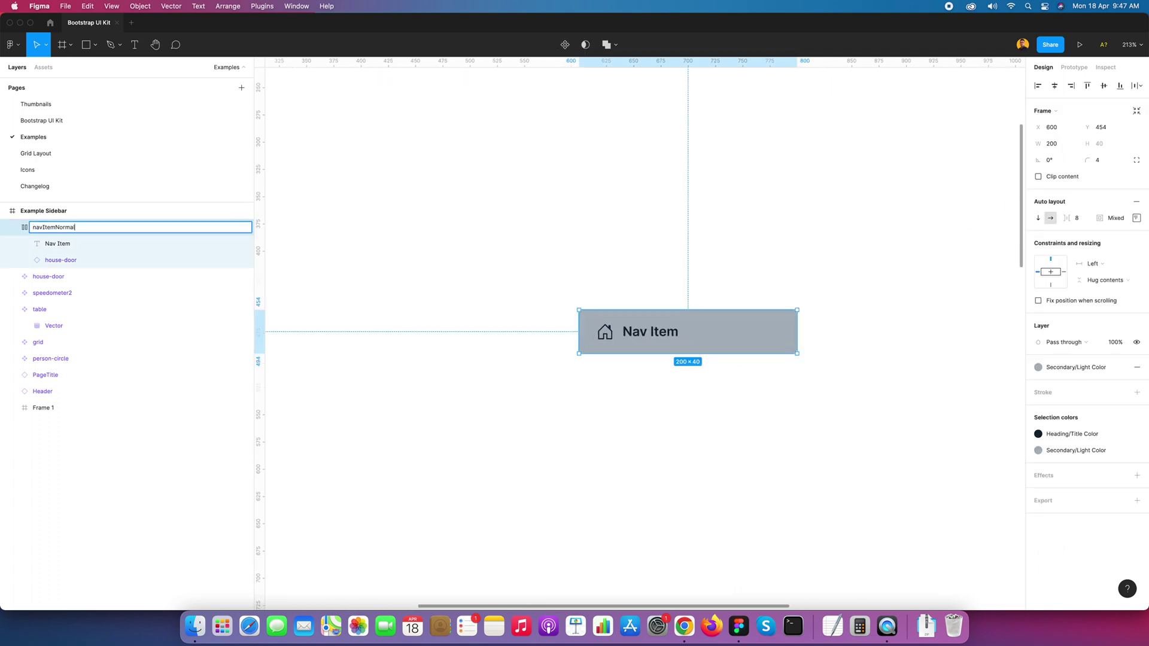
{"action": "type", "text": "Normal"}
{"action": "key", "text": "Return"}
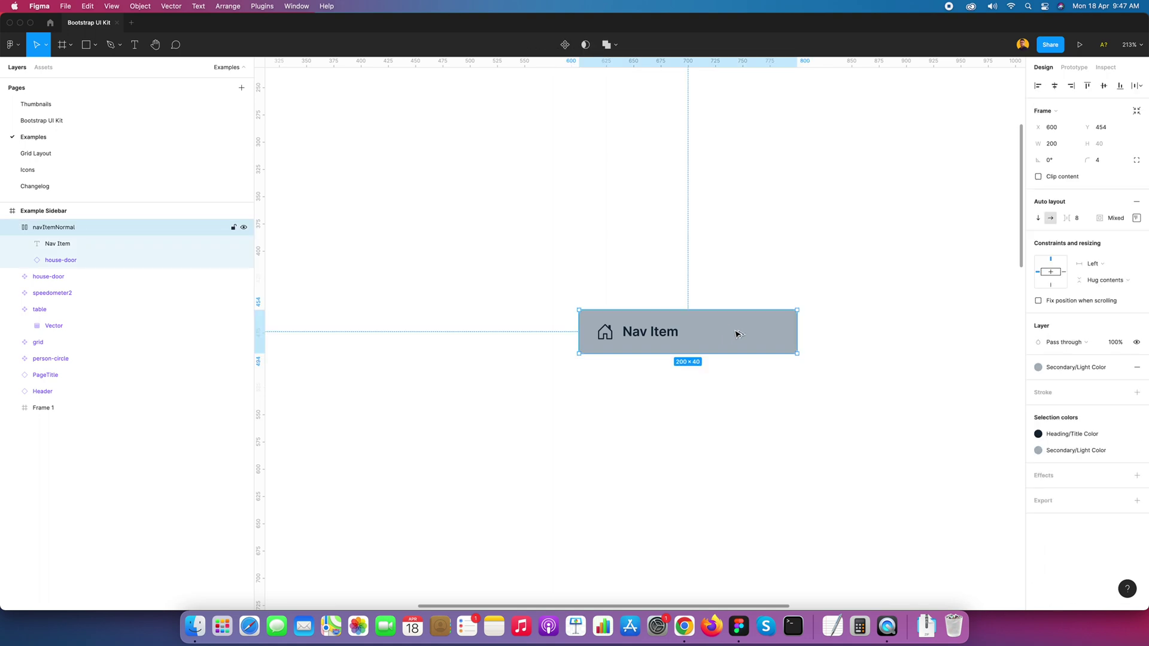
Turn the navItemNormal frame into a component and place an instance of it directly below.
{"action": "right_click", "coordinate": [692, 326]}
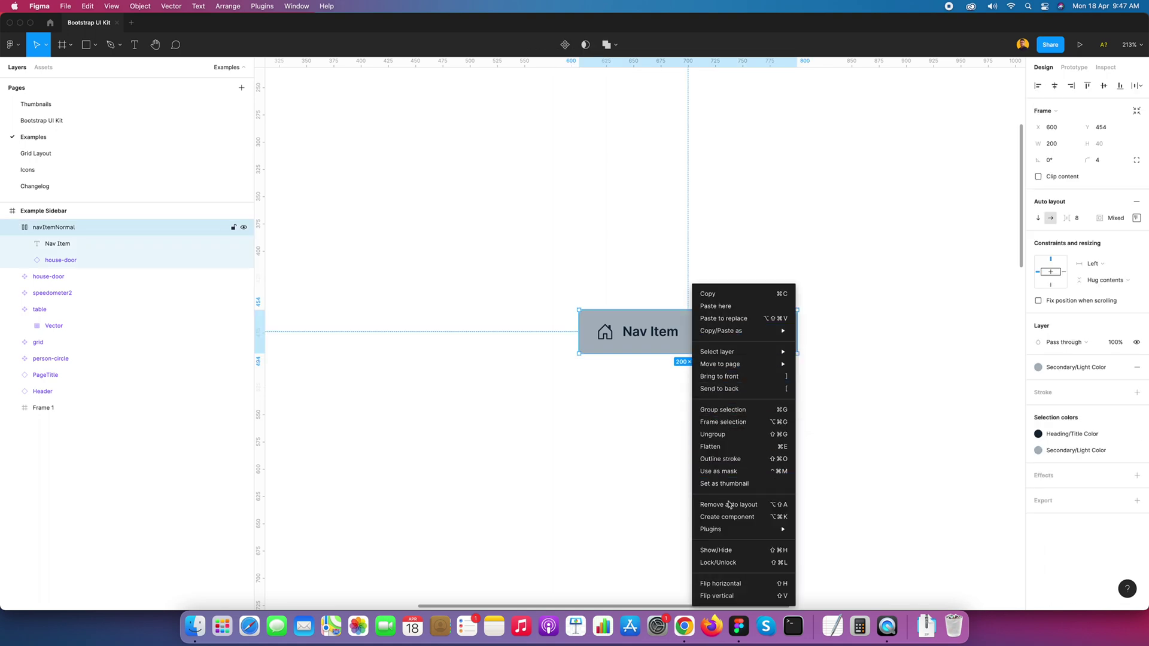
{"action": "left_click", "coordinate": [728, 518]}
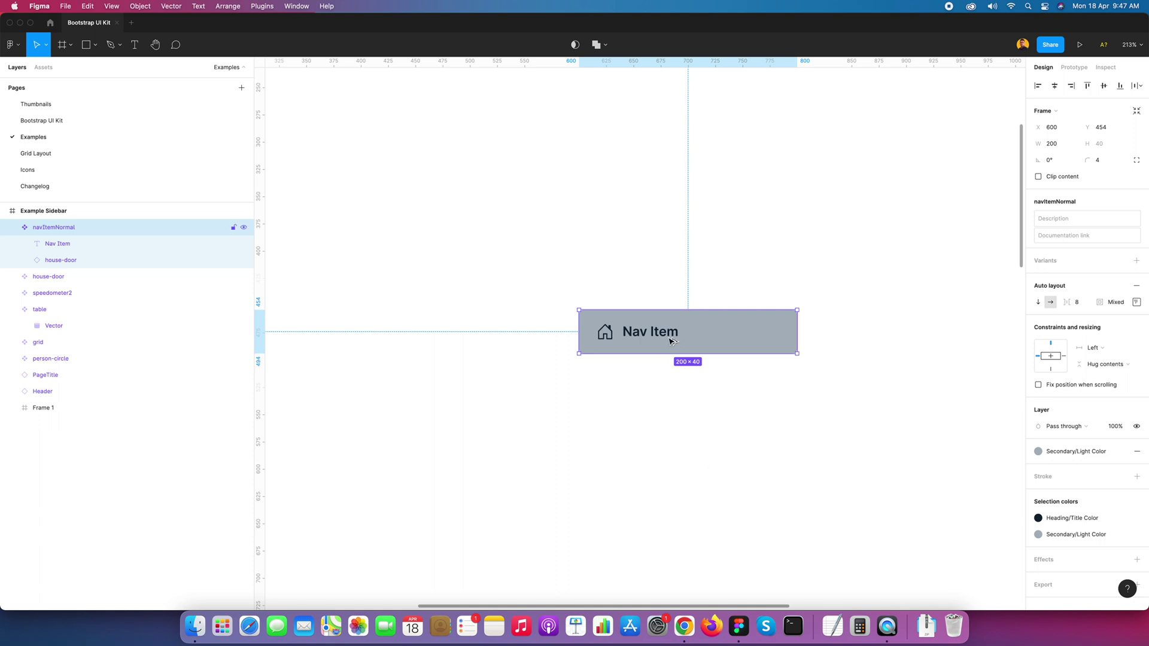
{"action": "left_click_drag", "start_coordinate": [672, 346], "coordinate": [672, 398]}
{"action": "left_click", "coordinate": [701, 441]}
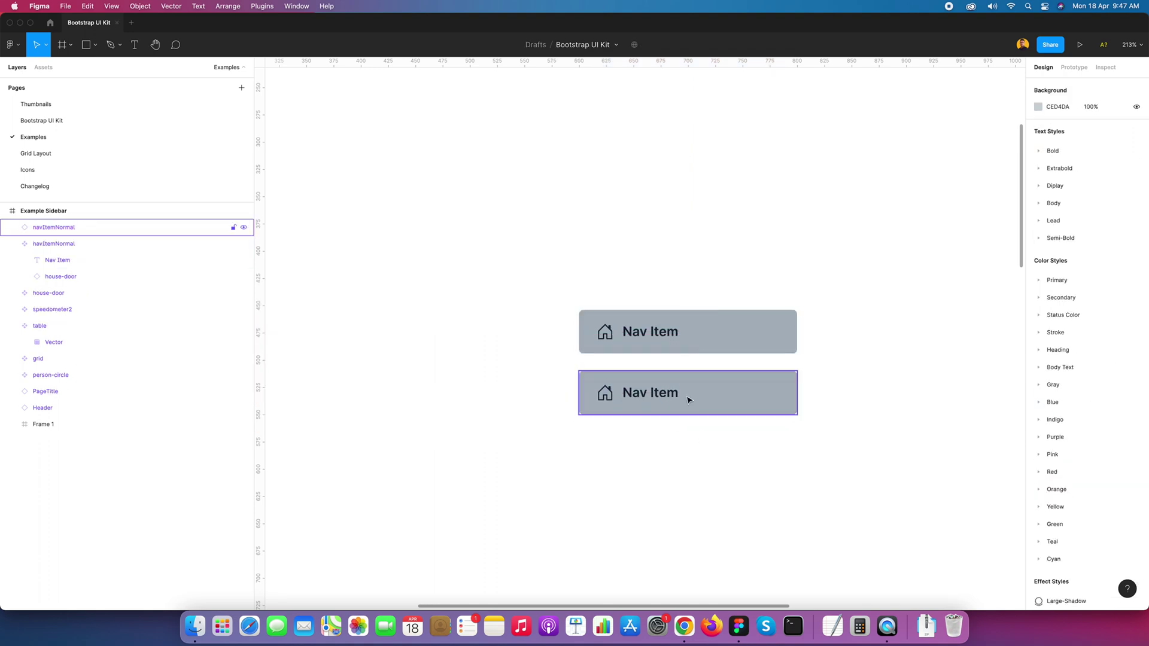
Change the label of the lower nav item instance to "Nav Item Hover".
{"action": "left_click", "coordinate": [661, 392]}
{"action": "double_click", "coordinate": [661, 392]}
{"action": "double_click", "coordinate": [661, 391]}
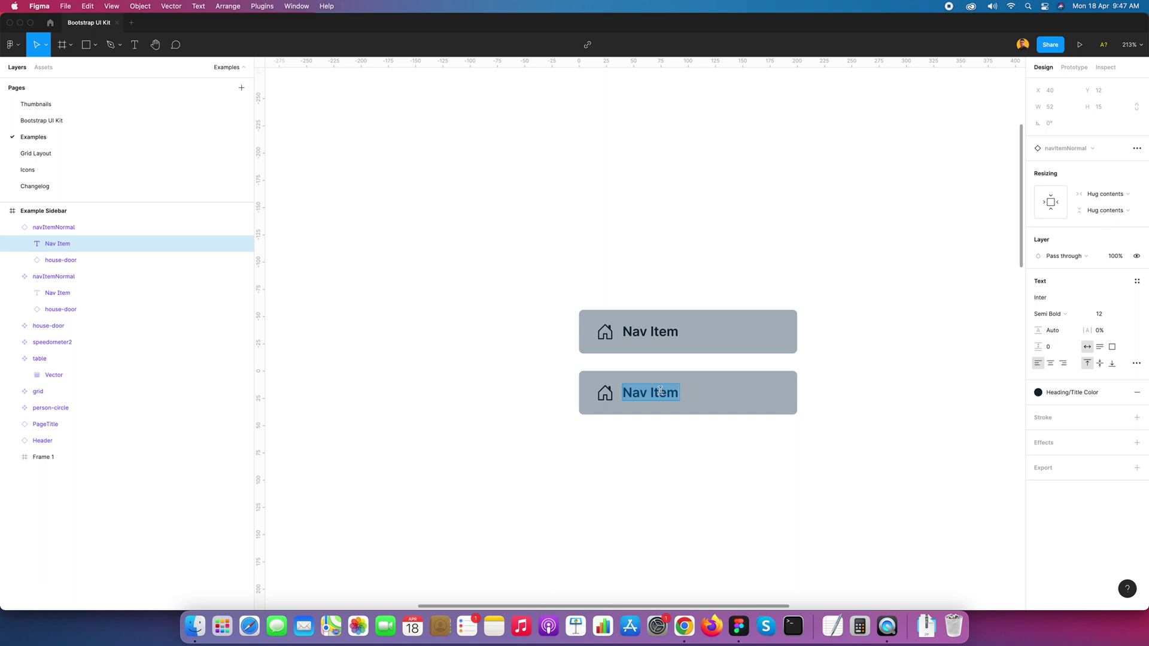
{"action": "key", "text": "Right"}
{"action": "type", "text": "Hover"}
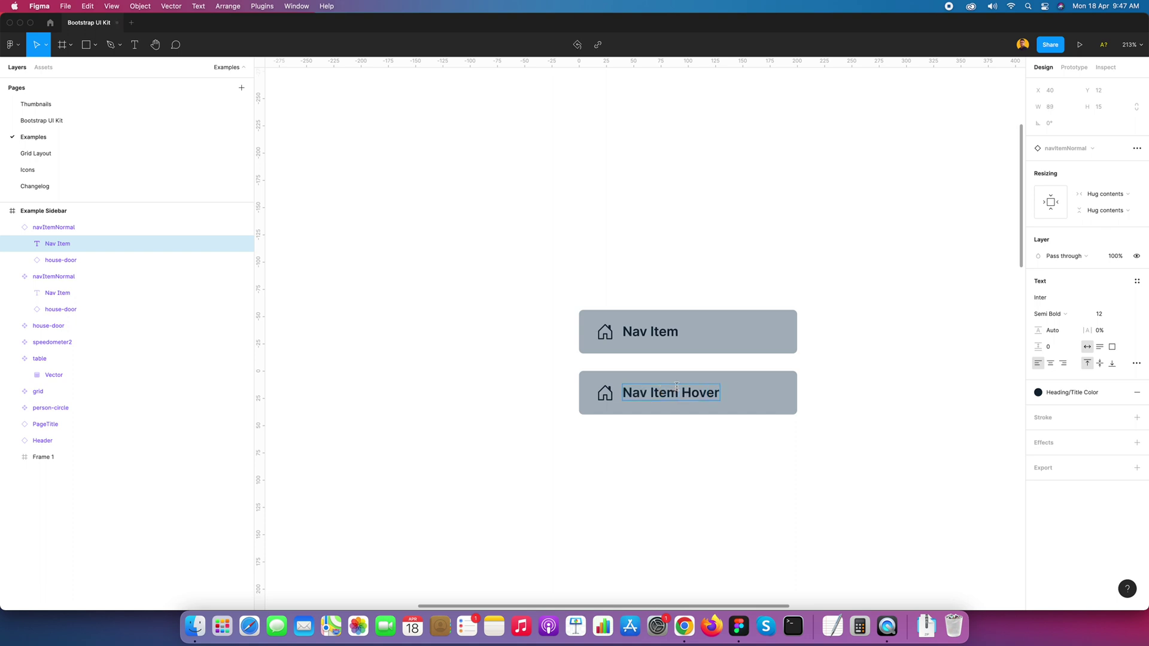
{"action": "key", "text": "Escape"}
{"action": "key", "text": "Escape"}
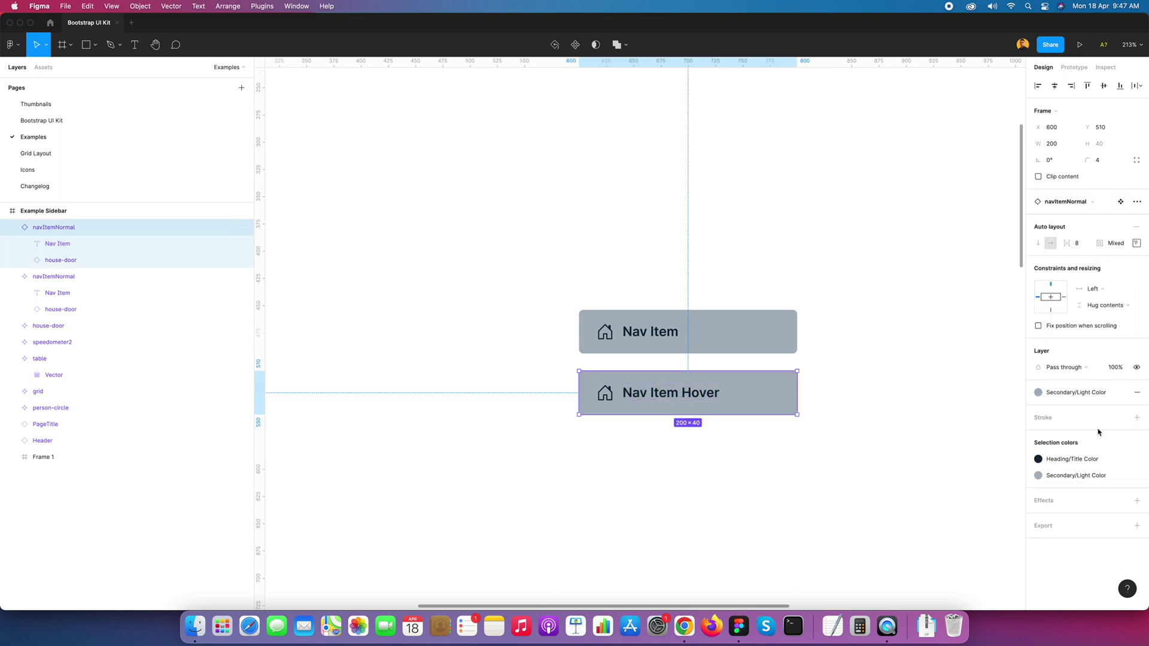
Set the fill of the Nav Item Hover instance to the Stroke/light color style.
{"action": "left_click", "coordinate": [1065, 393]}
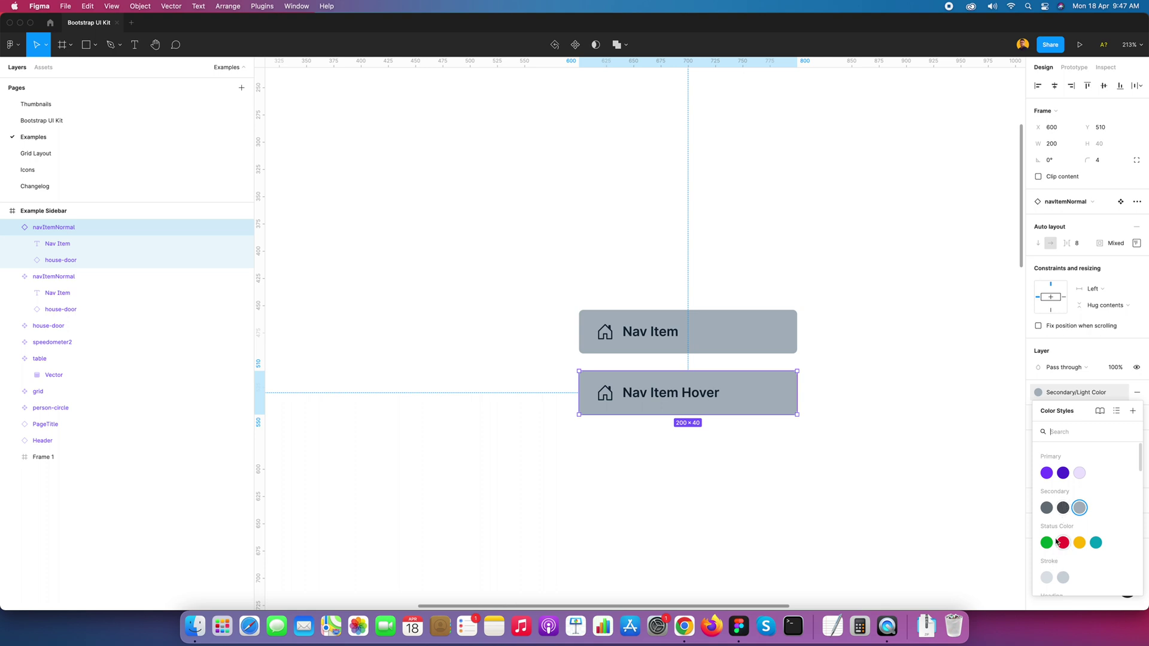
{"action": "scroll", "coordinate": [1063, 511], "scroll_direction": "down", "scroll_amount": 2}
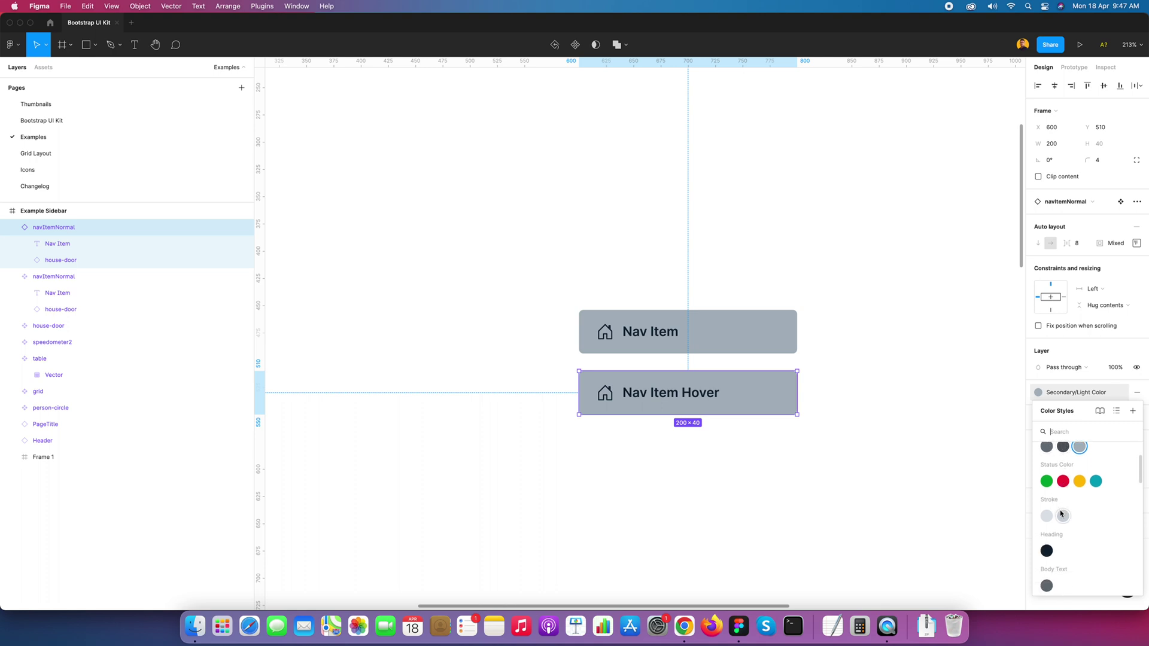
{"action": "left_click", "coordinate": [1064, 512]}
{"action": "left_click", "coordinate": [851, 473]}
{"action": "left_click_drag", "start_coordinate": [648, 443], "coordinate": [687, 411]}
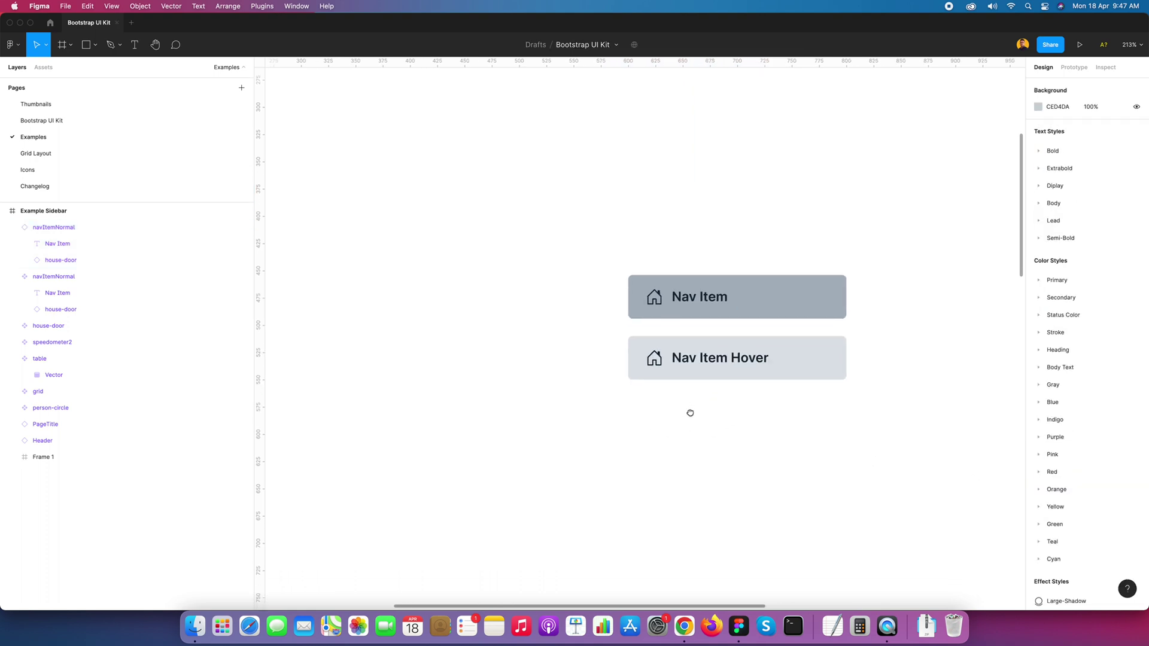
Rename the Nav Item Hover instance's layer as navItemhover.
{"action": "left_click", "coordinate": [743, 347]}
{"action": "key", "text": "super+r"}
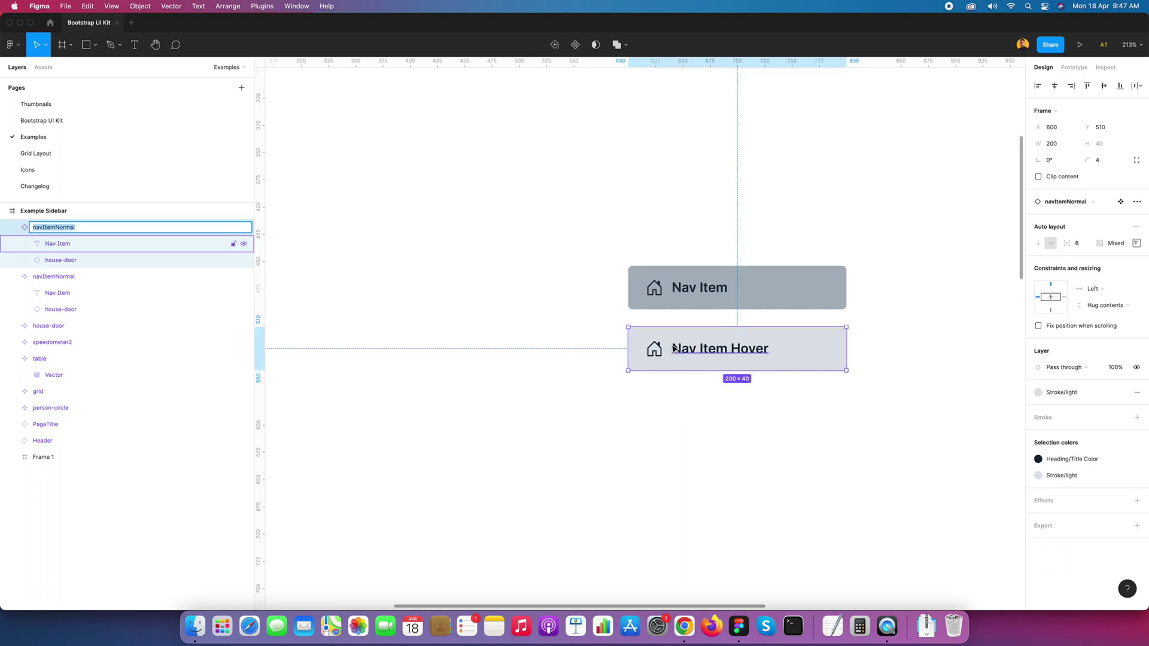
{"action": "key", "text": "Right"}
{"action": "type", "text": "hover"}
{"action": "key", "text": "Return"}
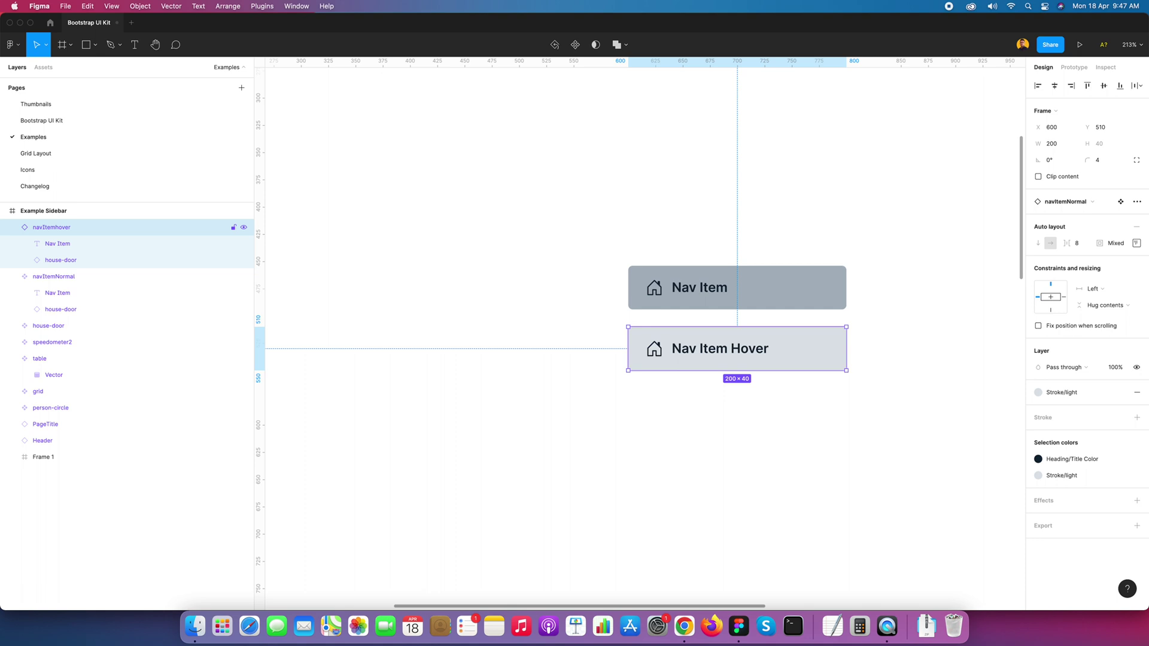
Turn the navItemhover instance into its own component.
{"action": "left_click", "coordinate": [747, 442]}
{"action": "left_click", "coordinate": [768, 362]}
{"action": "right_click", "coordinate": [775, 349]}
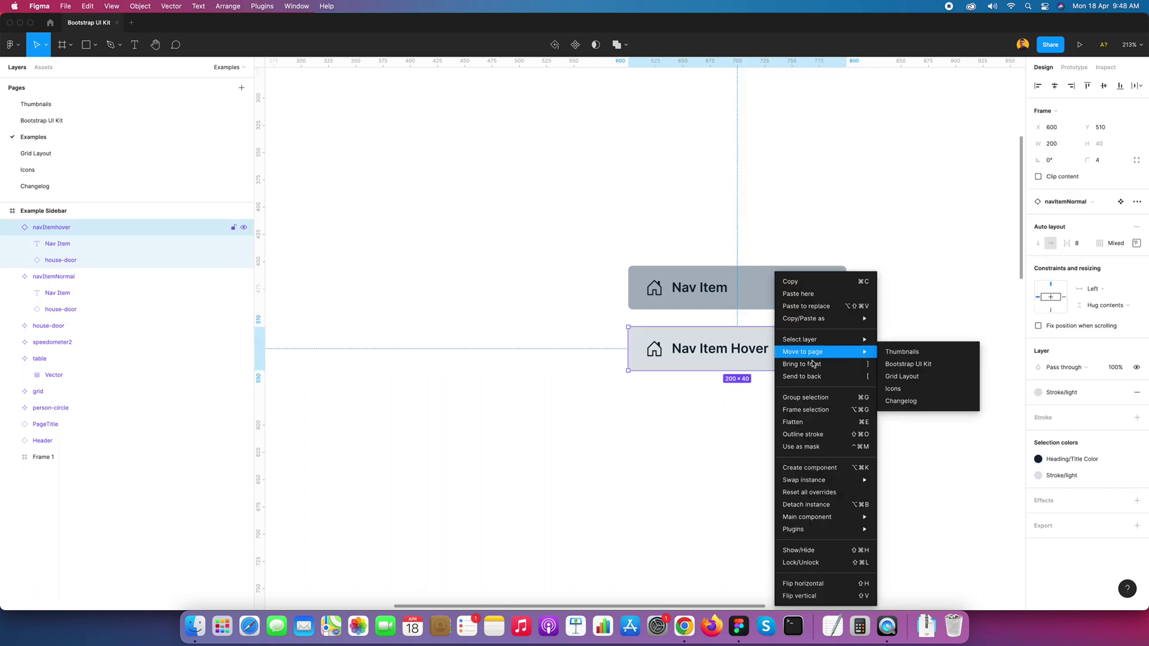
{"action": "left_click", "coordinate": [812, 467]}
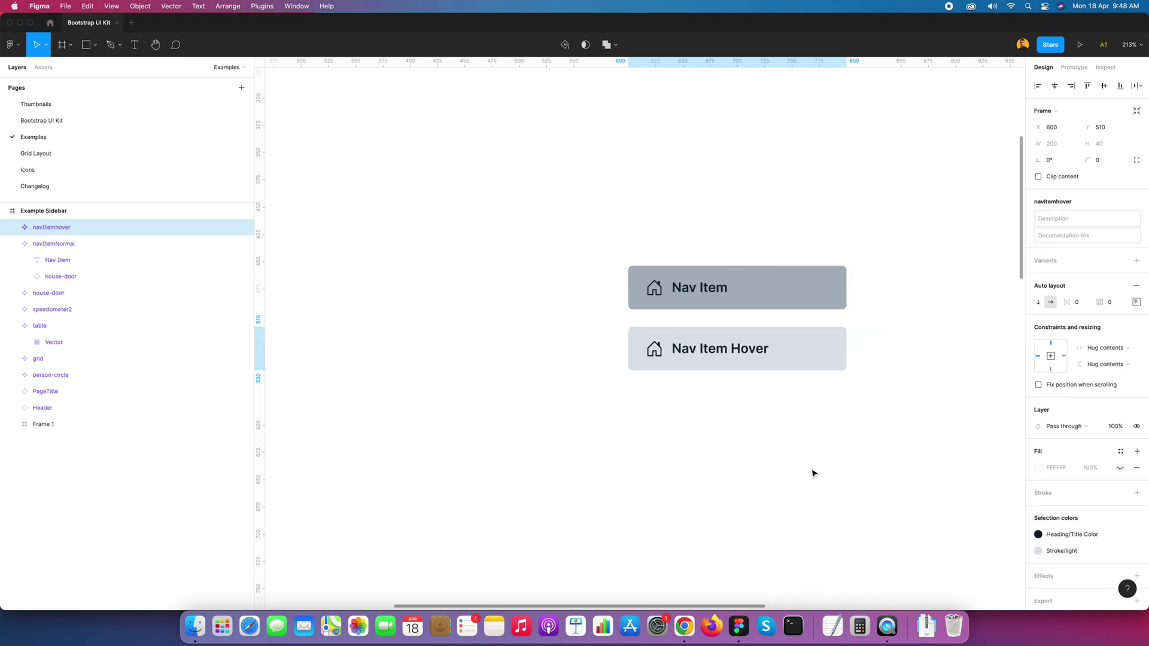
{"action": "left_click", "coordinate": [808, 456]}
Place another instance of navItemNormal below the hover item and rename it as navItemActive.
{"action": "left_click", "coordinate": [740, 290]}
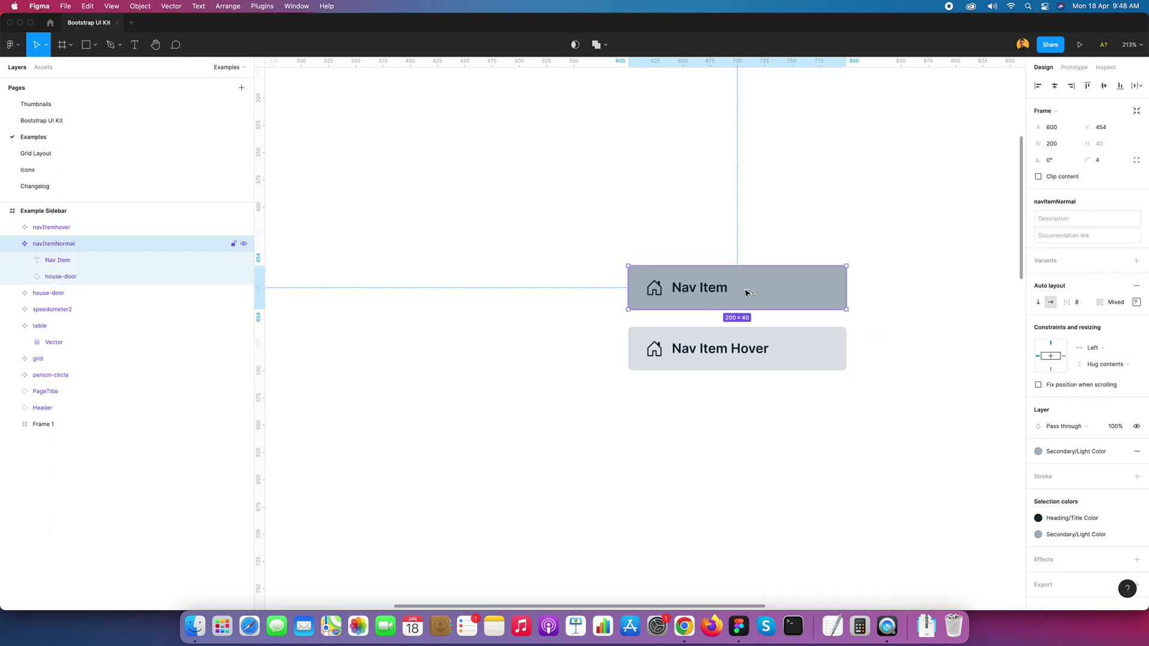
{"action": "left_click_drag", "start_coordinate": [744, 293], "coordinate": [743, 412]}
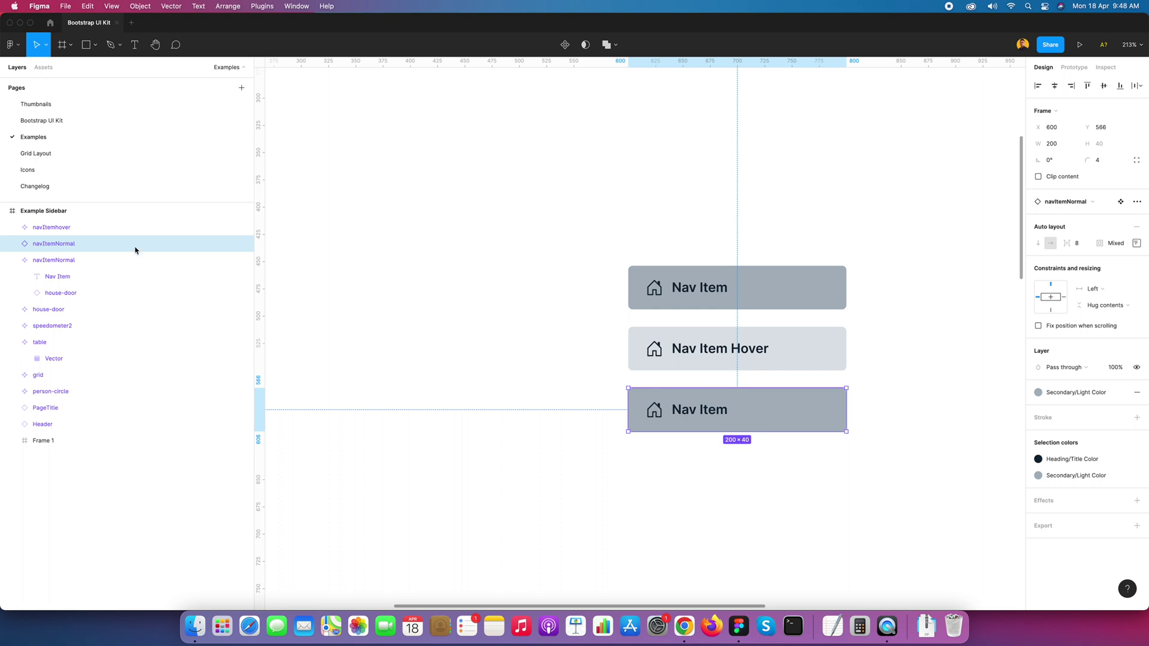
{"action": "key", "text": "super+r"}
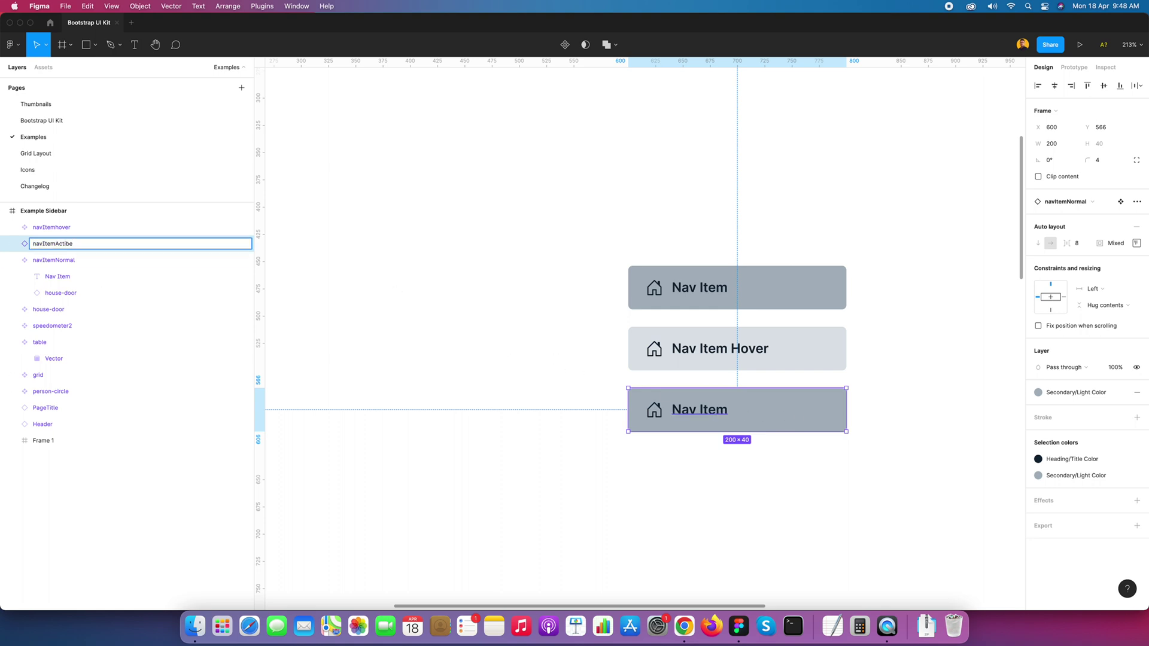
{"action": "type", "text": "navItemActive"}
{"action": "key", "text": "Return"}
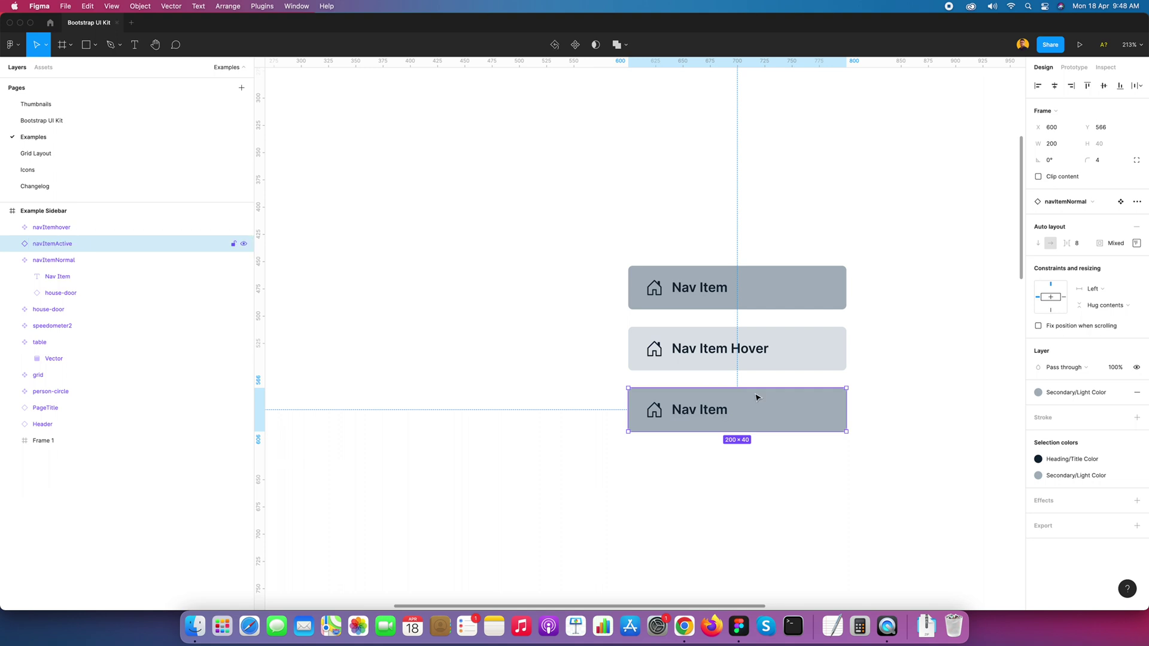
Change the label of the navItemActive instance to "Nav Item Active".
{"action": "double_click", "coordinate": [722, 415]}
{"action": "double_click", "coordinate": [739, 423]}
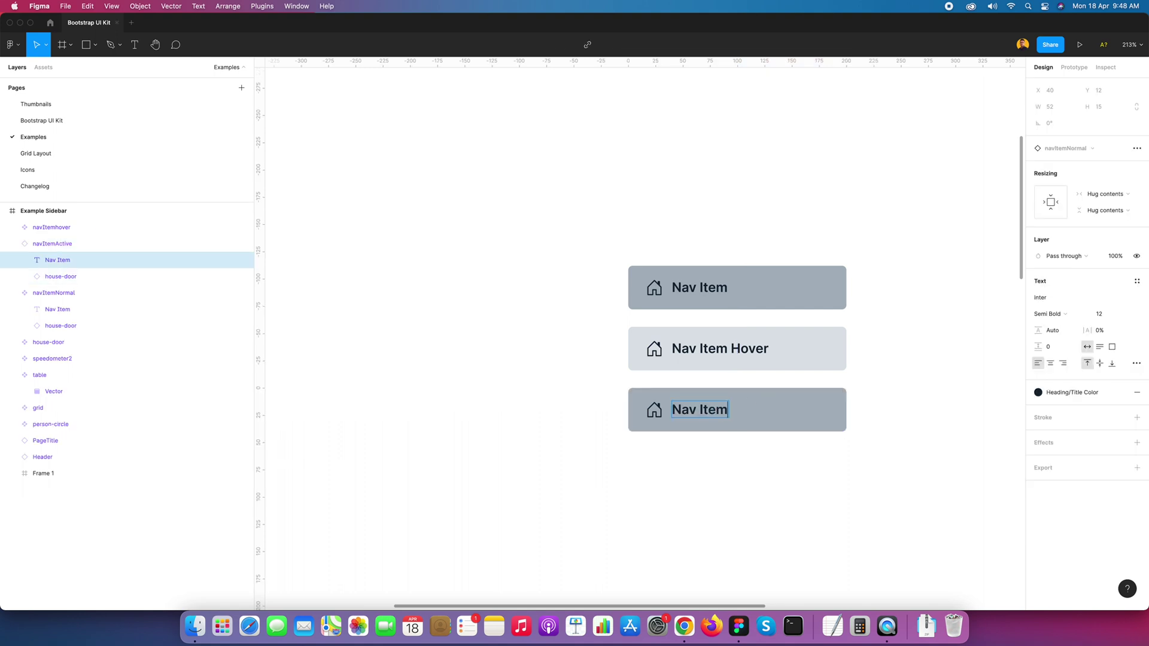
{"action": "key", "text": "Right"}
{"action": "type", "text": "Active"}
{"action": "key", "text": "Return"}
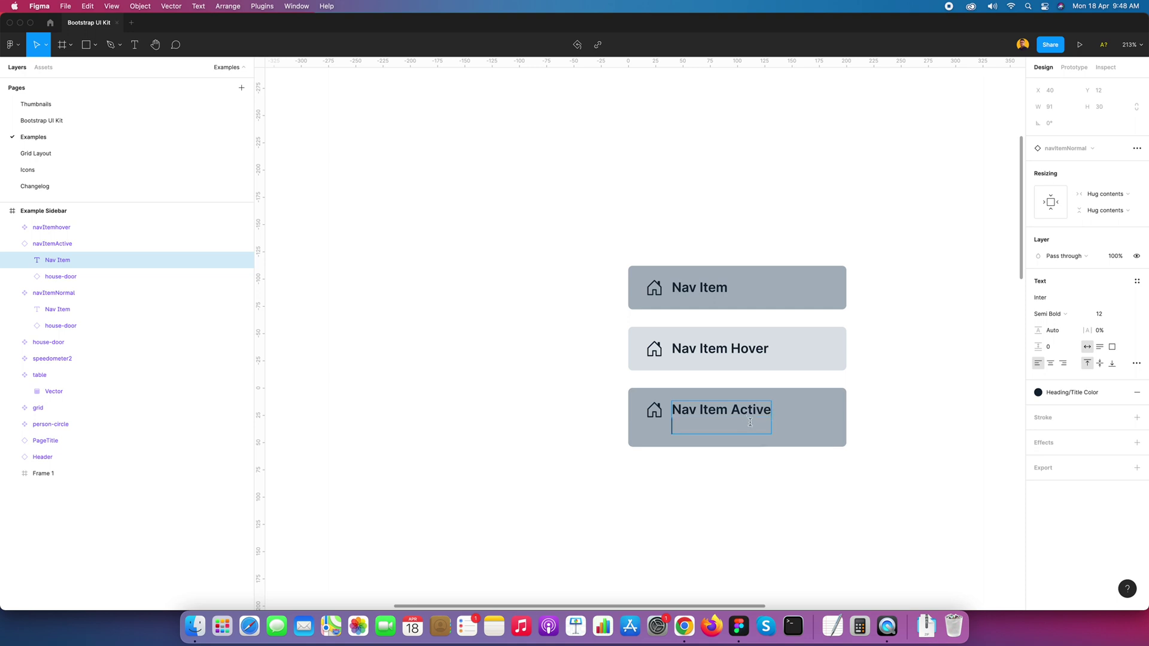
{"action": "key", "text": "BackSpace"}
{"action": "key", "text": "Escape"}
{"action": "scroll", "coordinate": [749, 469], "scroll_direction": "down", "scroll_amount": 5}
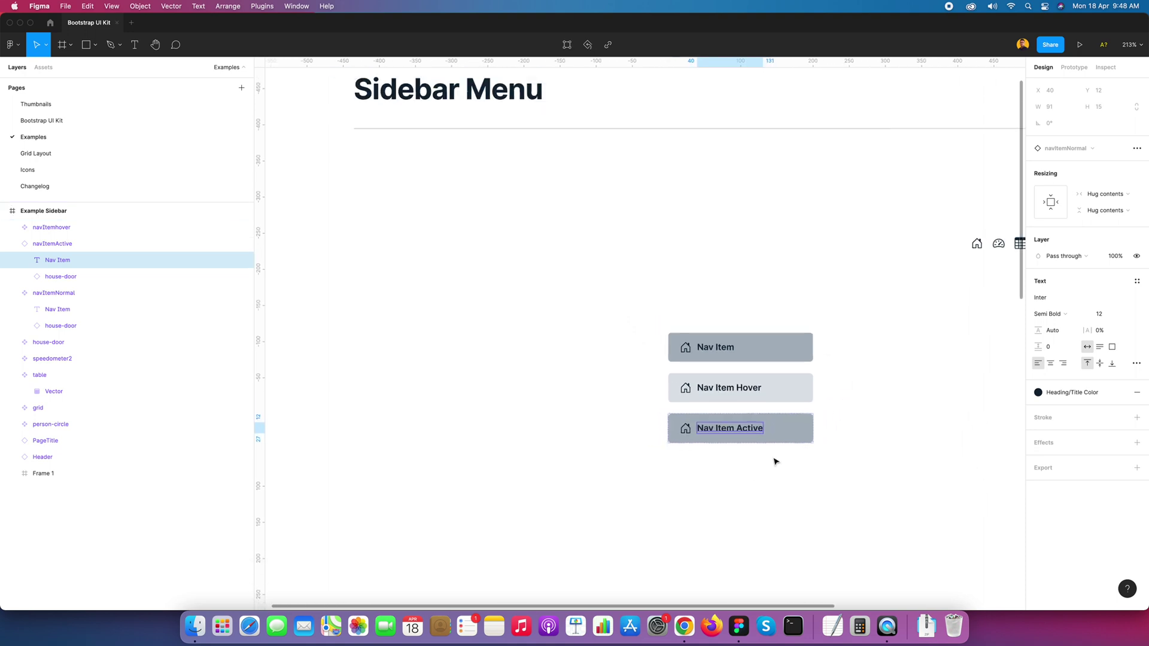
{"action": "scroll", "coordinate": [775, 462], "scroll_direction": "up", "scroll_amount": 5}
{"action": "left_click", "coordinate": [707, 443]}
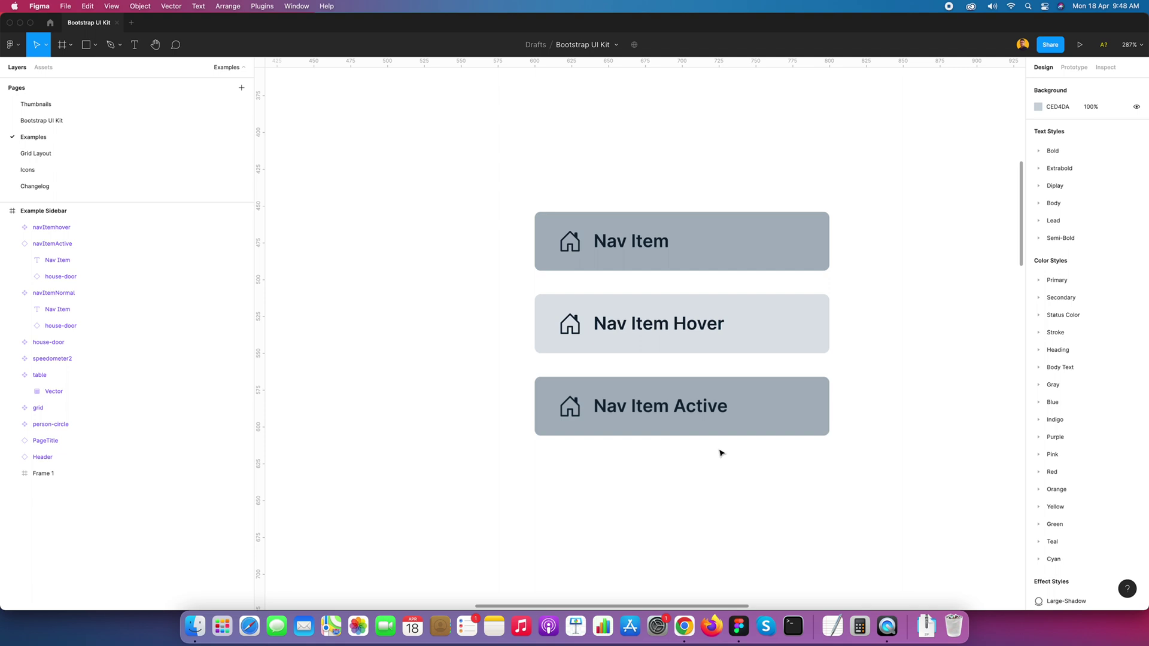
Turn the navItemActive instance into its own component.
{"action": "left_click", "coordinate": [764, 413]}
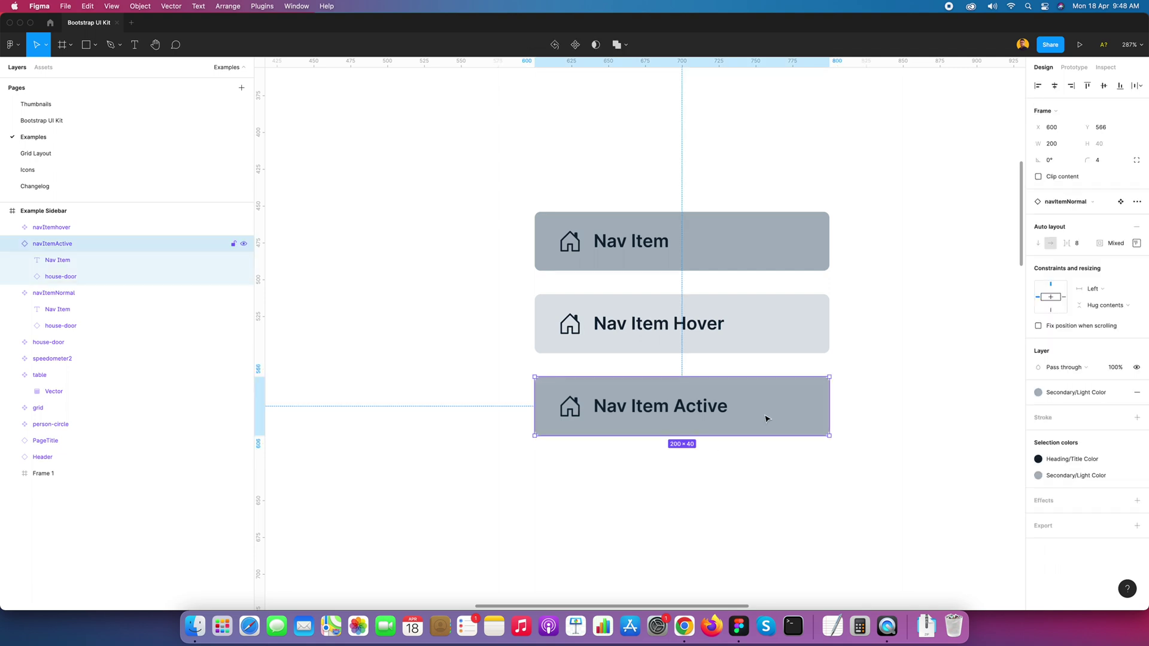
{"action": "right_click", "coordinate": [87, 243]}
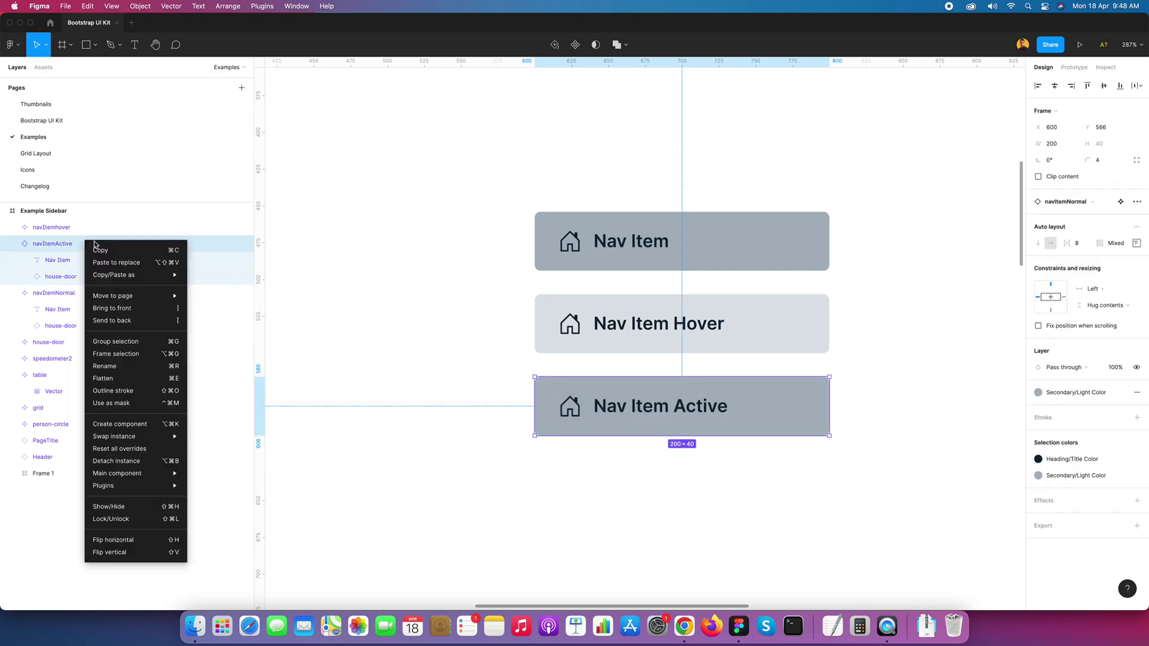
{"action": "left_click", "coordinate": [137, 425]}
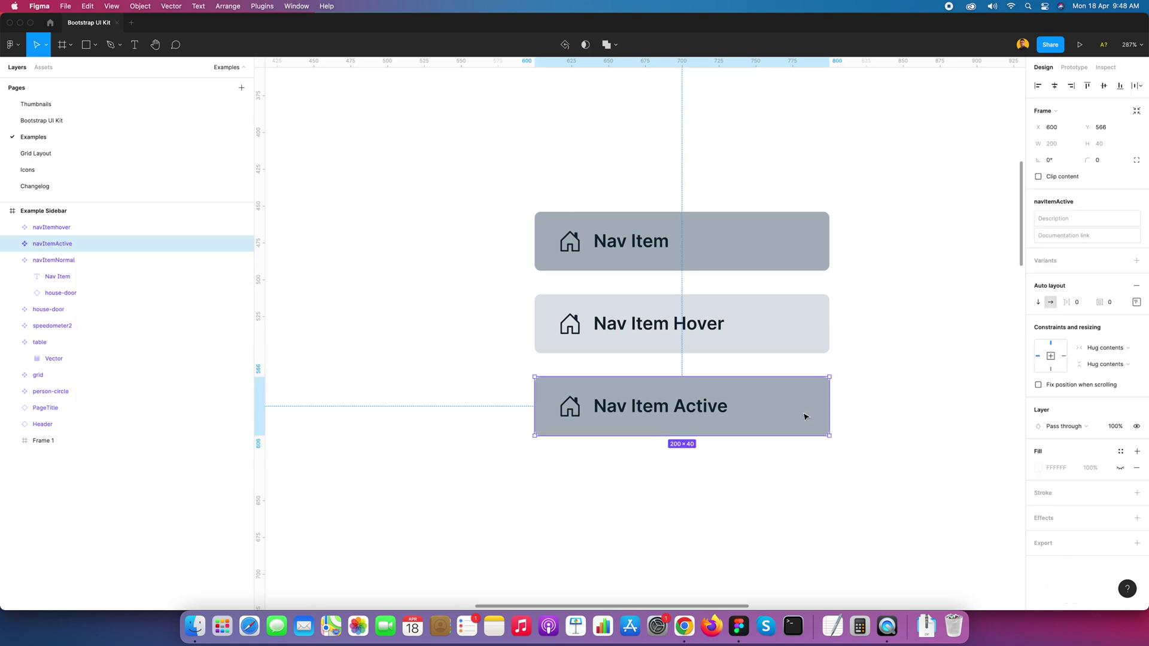
{"action": "left_click", "coordinate": [1106, 535]}
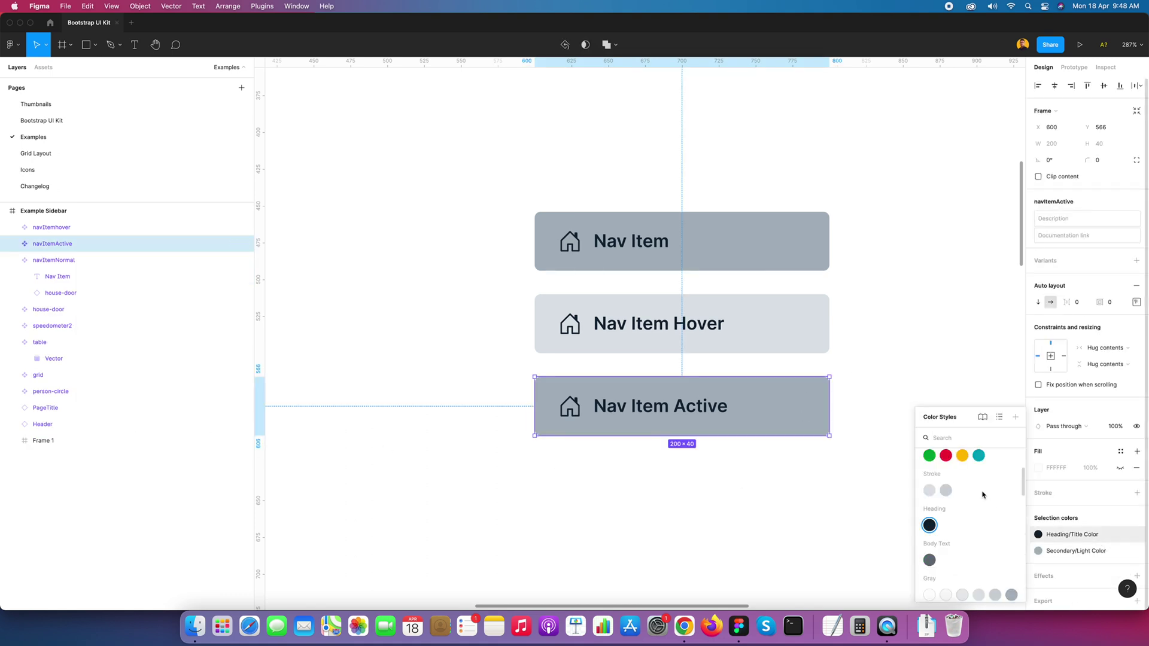
{"action": "scroll", "coordinate": [980, 494], "scroll_direction": "up", "scroll_amount": 2}
{"action": "left_click", "coordinate": [946, 480]}
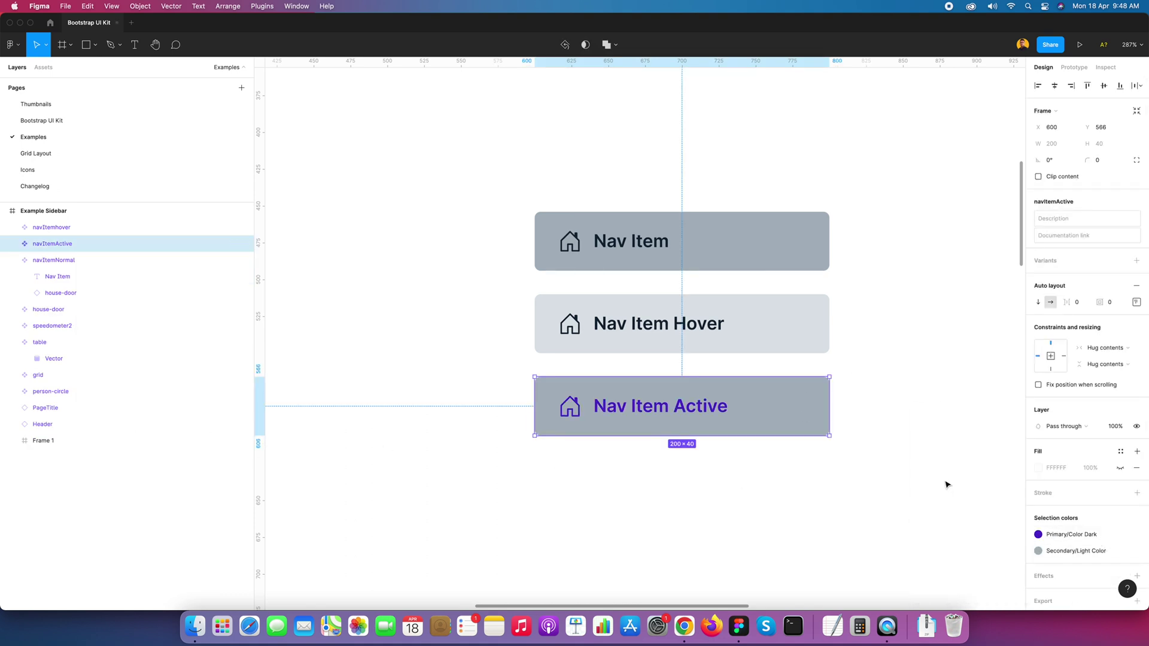
{"action": "key", "text": "super+z"}
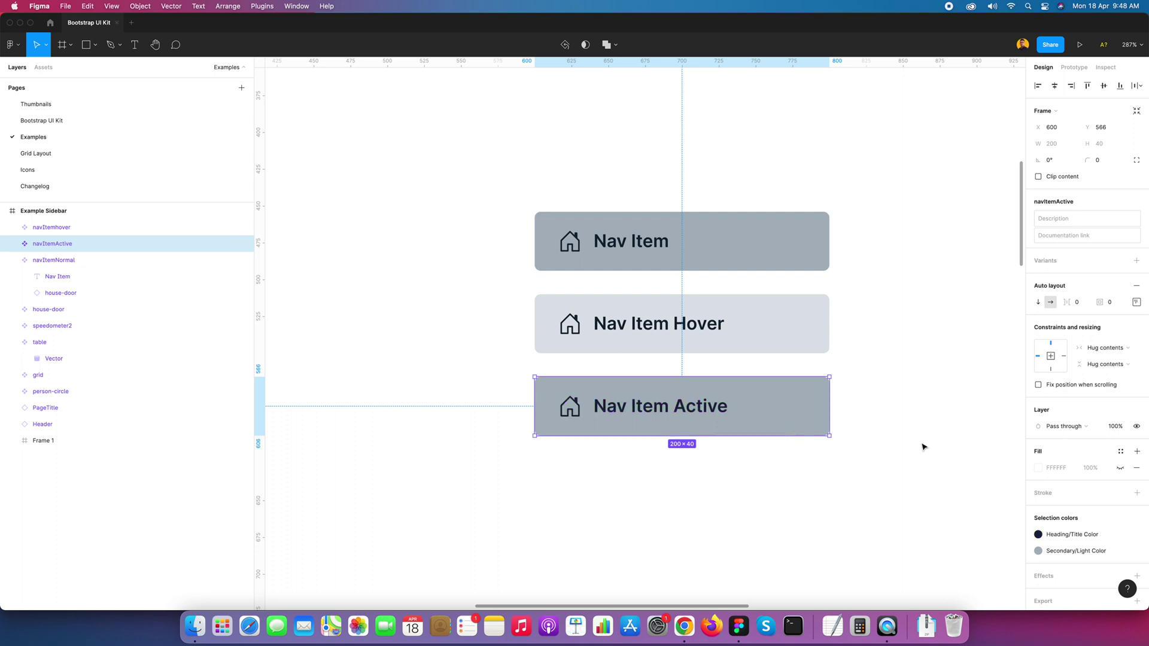
Fill the nested instance inside the navItemActive component with the bright purple Primary color style.
{"action": "double_click", "coordinate": [804, 413]}
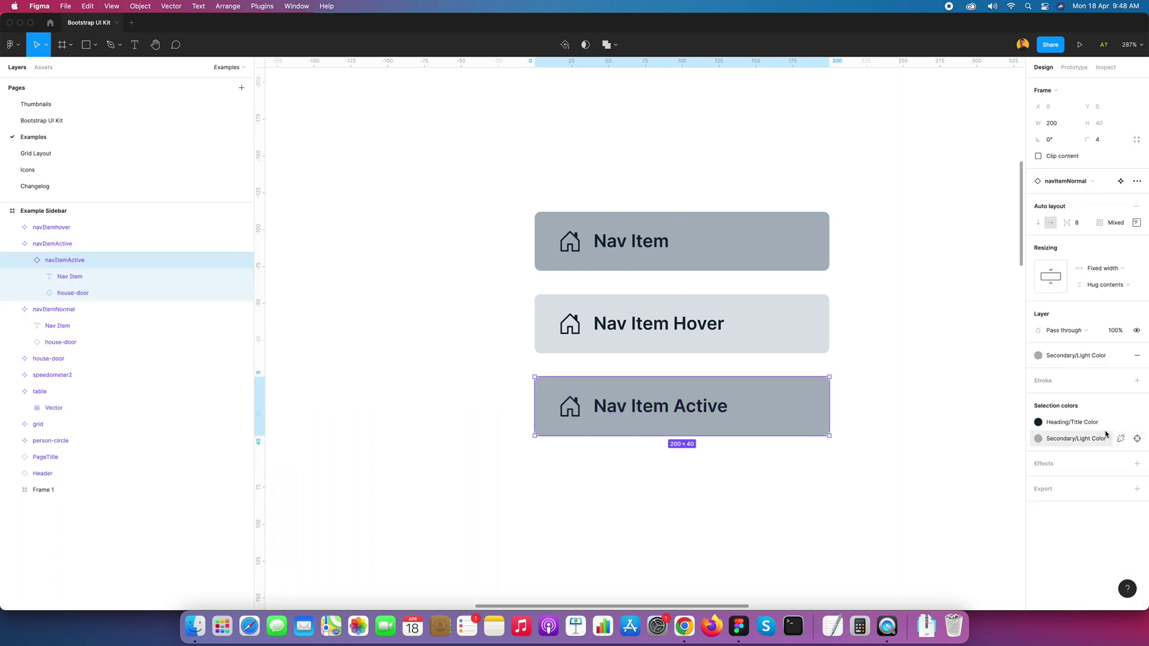
{"action": "left_click", "coordinate": [1076, 359]}
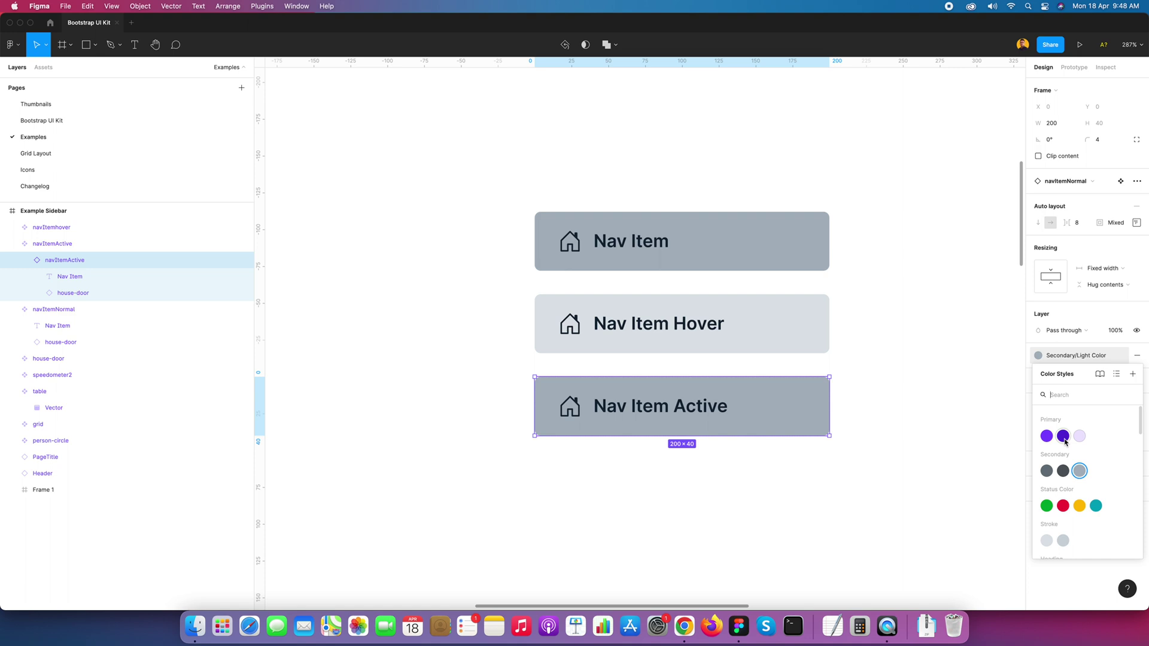
{"action": "left_click", "coordinate": [1047, 436]}
Recolor both the label and the house-door icon of the navItemActive component with the Gray / White style.
{"action": "double_click", "coordinate": [722, 413]}
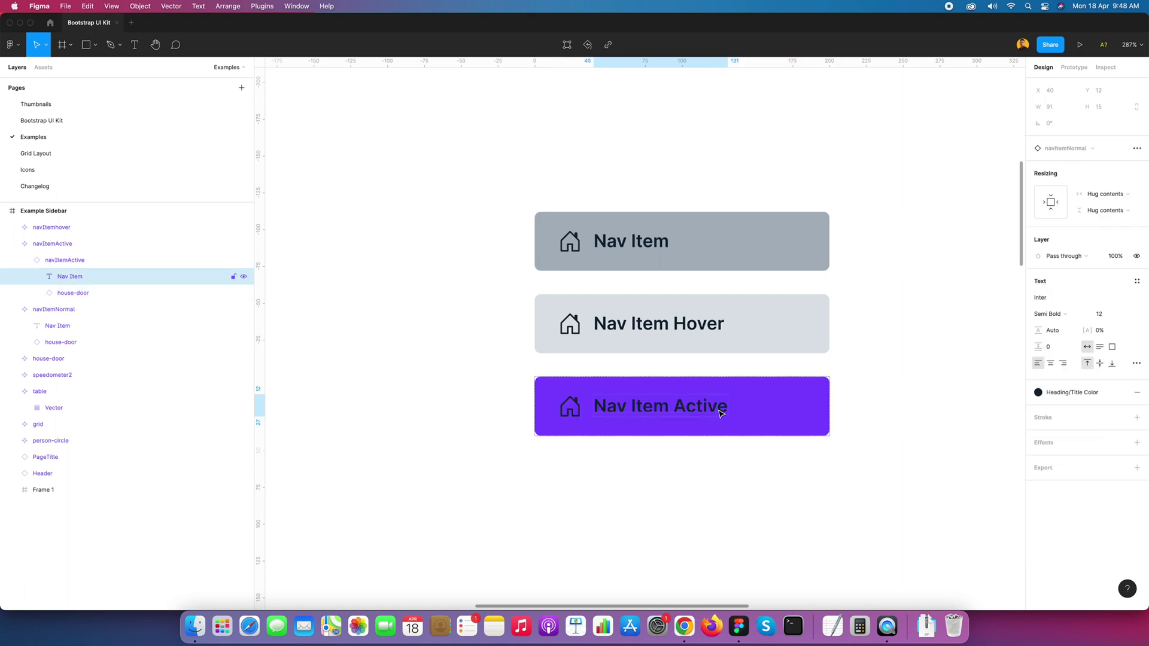
{"action": "left_click", "coordinate": [570, 409], "text": "shift"}
{"action": "left_click", "coordinate": [1059, 464]}
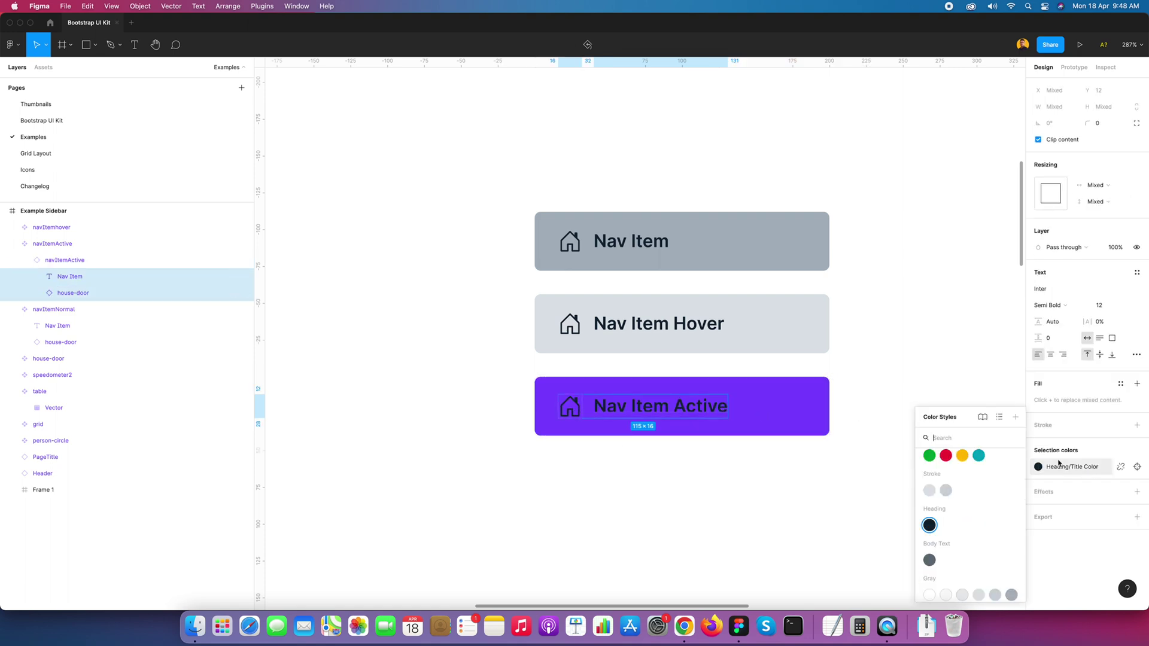
{"action": "scroll", "coordinate": [962, 498], "scroll_direction": "up", "scroll_amount": 3}
{"action": "scroll", "coordinate": [963, 488], "scroll_direction": "down", "scroll_amount": 4}
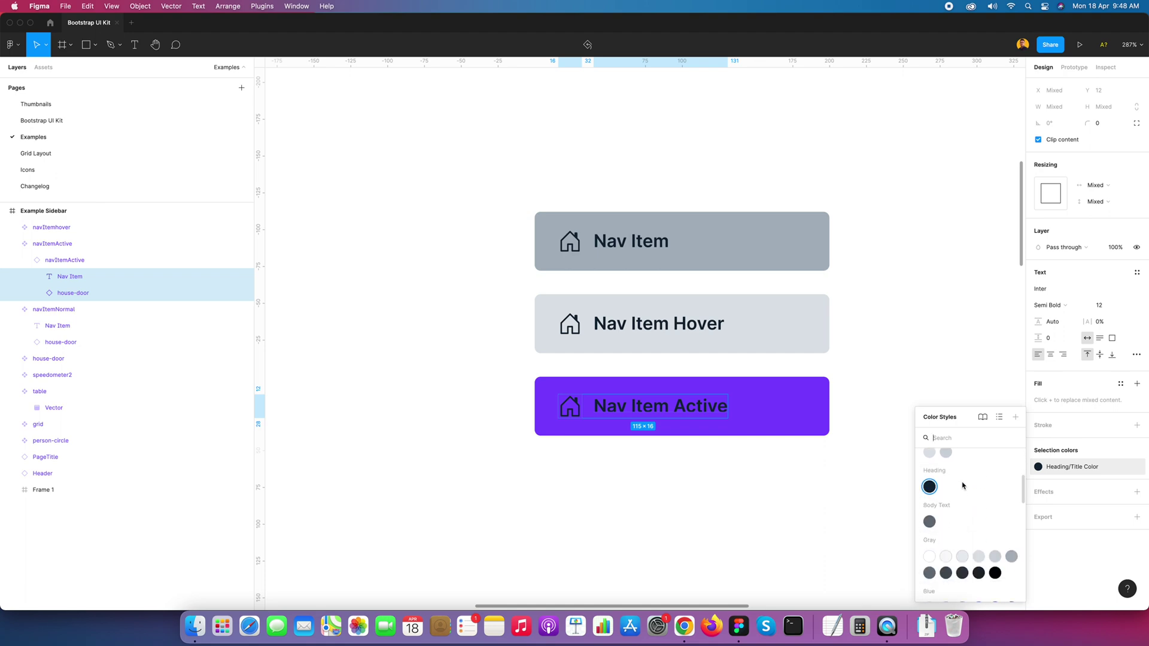
{"action": "left_click", "coordinate": [930, 556]}
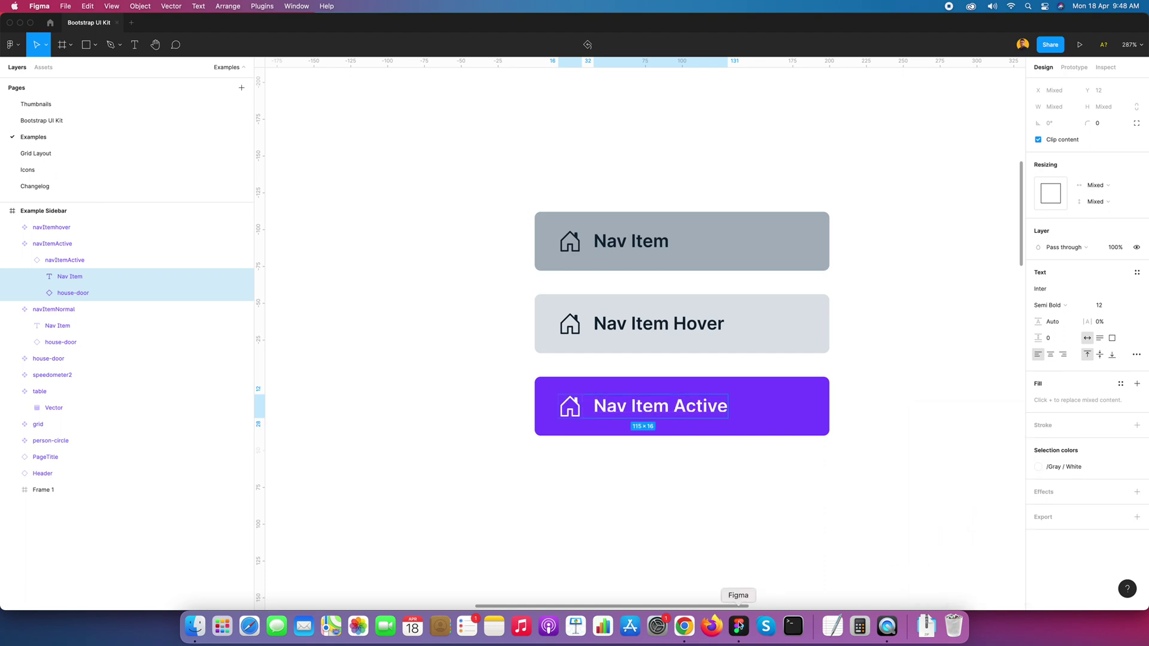
Switch to Chrome and view the Bootstrap v5.1 Sidebars example page as a reference.
{"action": "left_click", "coordinate": [685, 626]}
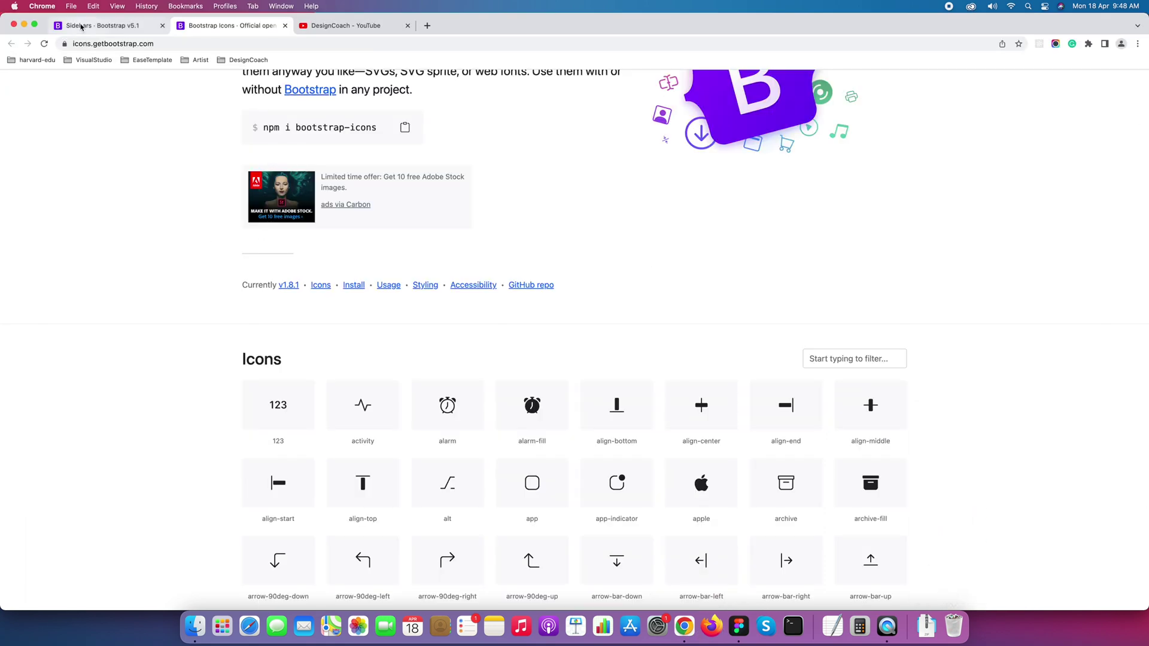
{"action": "key", "text": "super+1"}
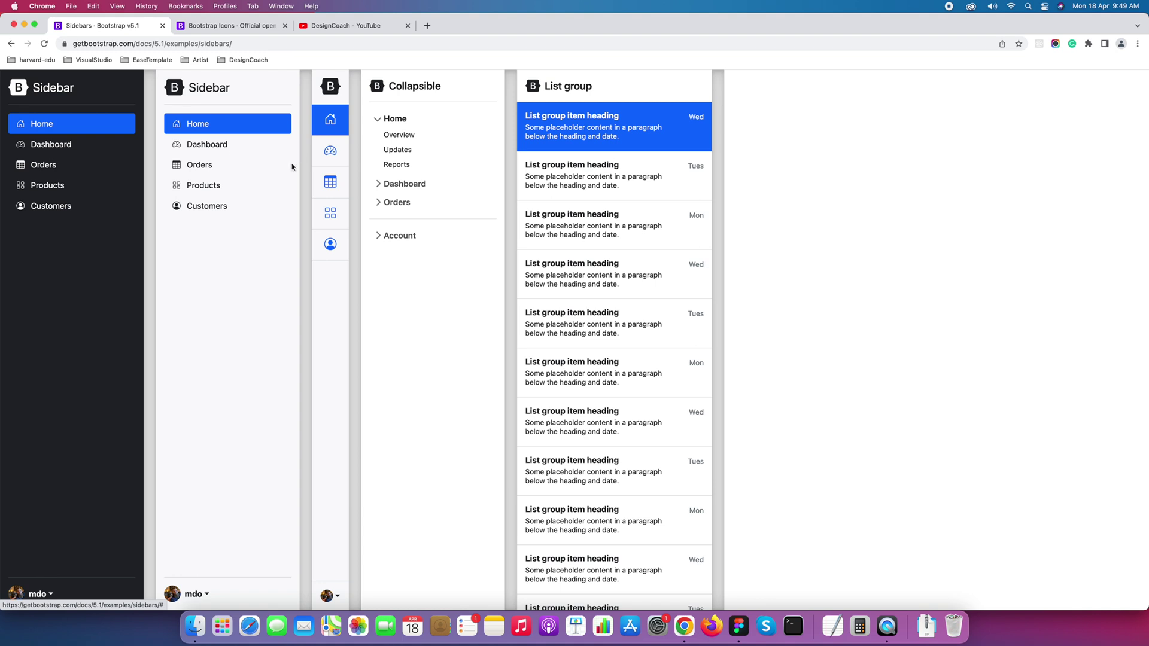
Switch back to Figma and look over the normal, hover and active nav item components.
{"action": "key", "text": "super+Tab"}
{"action": "left_click", "coordinate": [874, 353]}
{"action": "scroll", "coordinate": [871, 342], "scroll_direction": "down", "scroll_amount": 1}
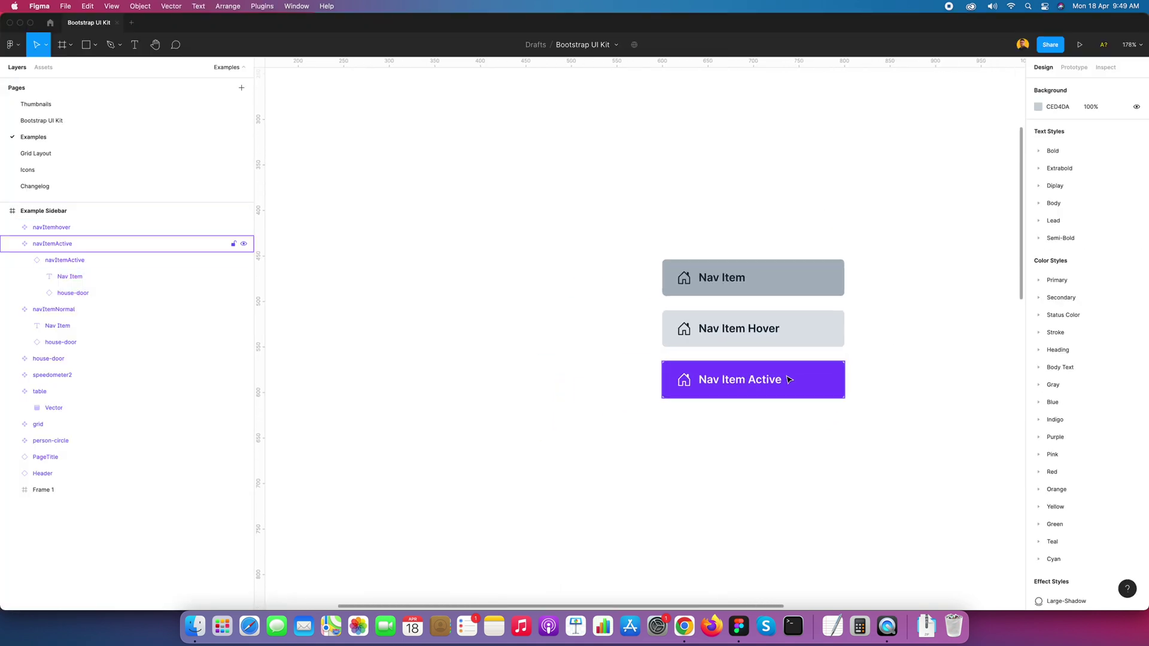
{"action": "left_click_drag", "start_coordinate": [744, 221], "coordinate": [746, 429]}
{"action": "scroll", "coordinate": [745, 430], "scroll_direction": "down", "scroll_amount": 2}
{"action": "scroll", "coordinate": [745, 429], "scroll_direction": "left", "scroll_amount": 2}
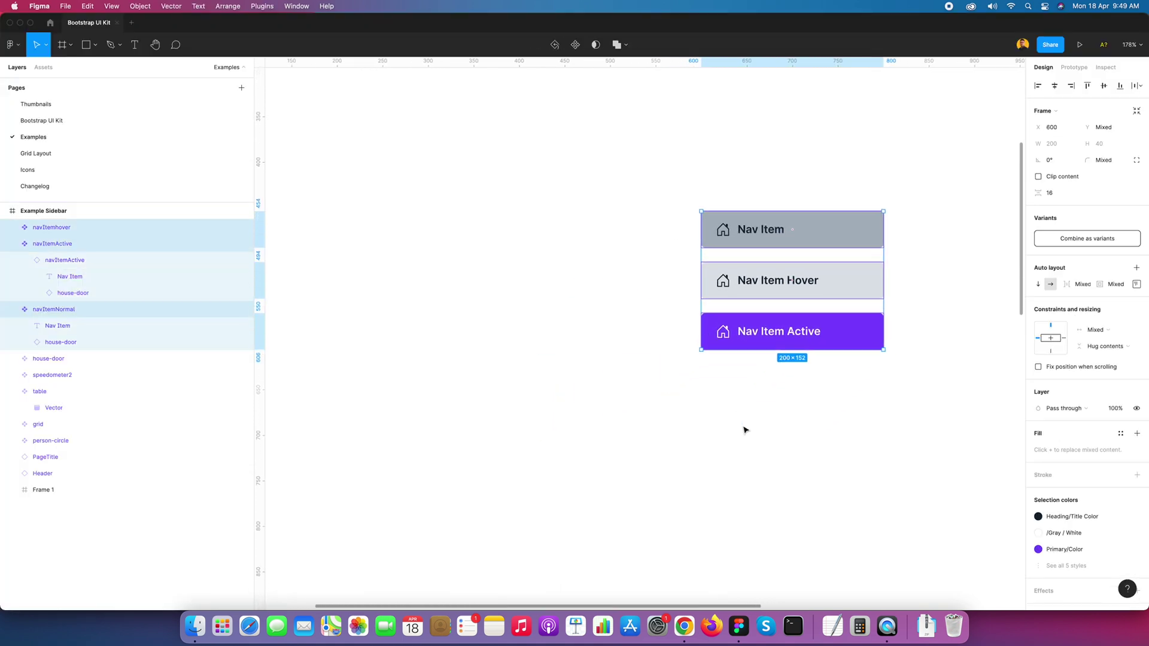
{"action": "left_click", "coordinate": [746, 430]}
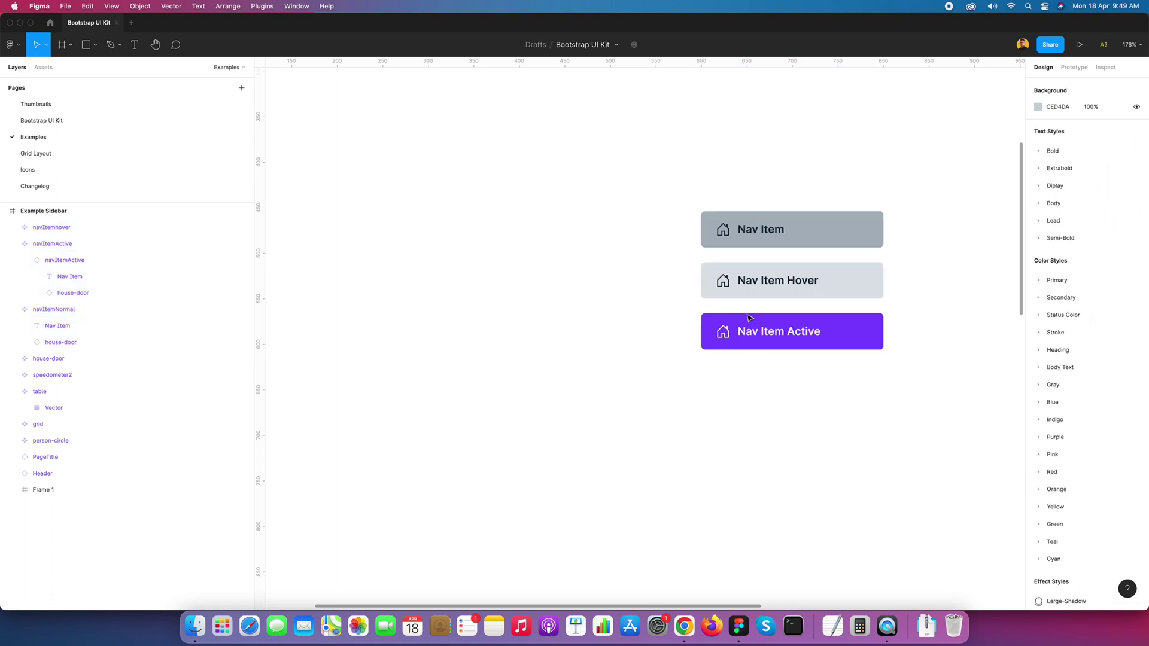
Fill the navItemNormal component with the Gray / White color style.
{"action": "left_click", "coordinate": [72, 308]}
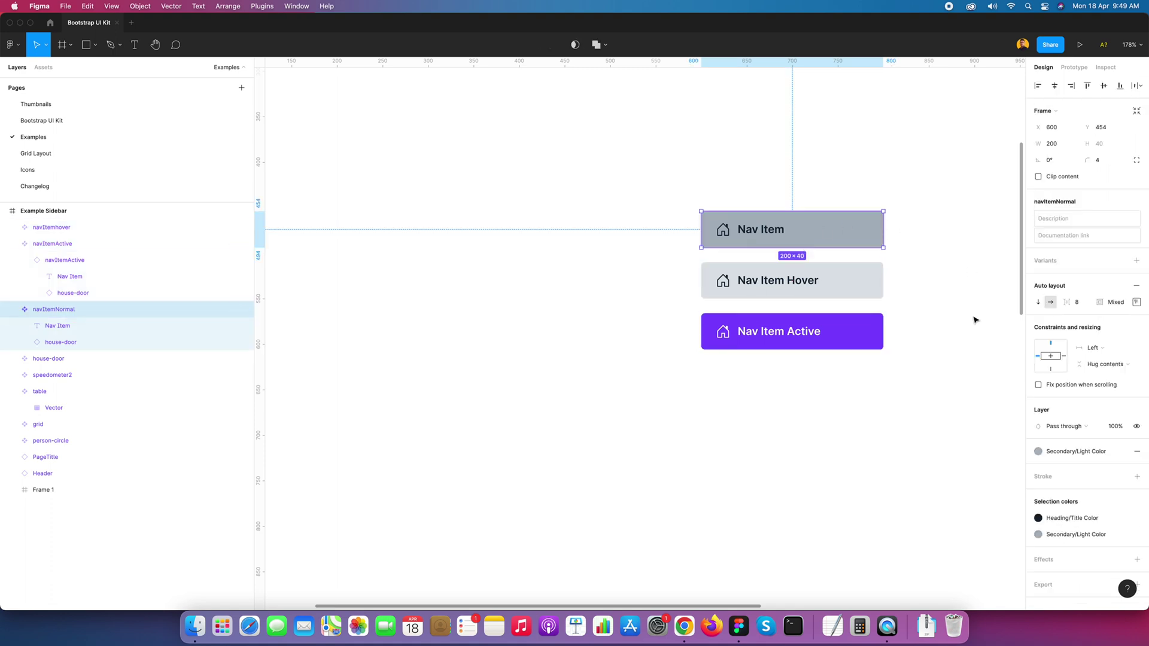
{"action": "left_click", "coordinate": [1081, 453]}
{"action": "scroll", "coordinate": [1071, 536], "scroll_direction": "down", "scroll_amount": 3}
{"action": "scroll", "coordinate": [1071, 535], "scroll_direction": "down", "scroll_amount": 2}
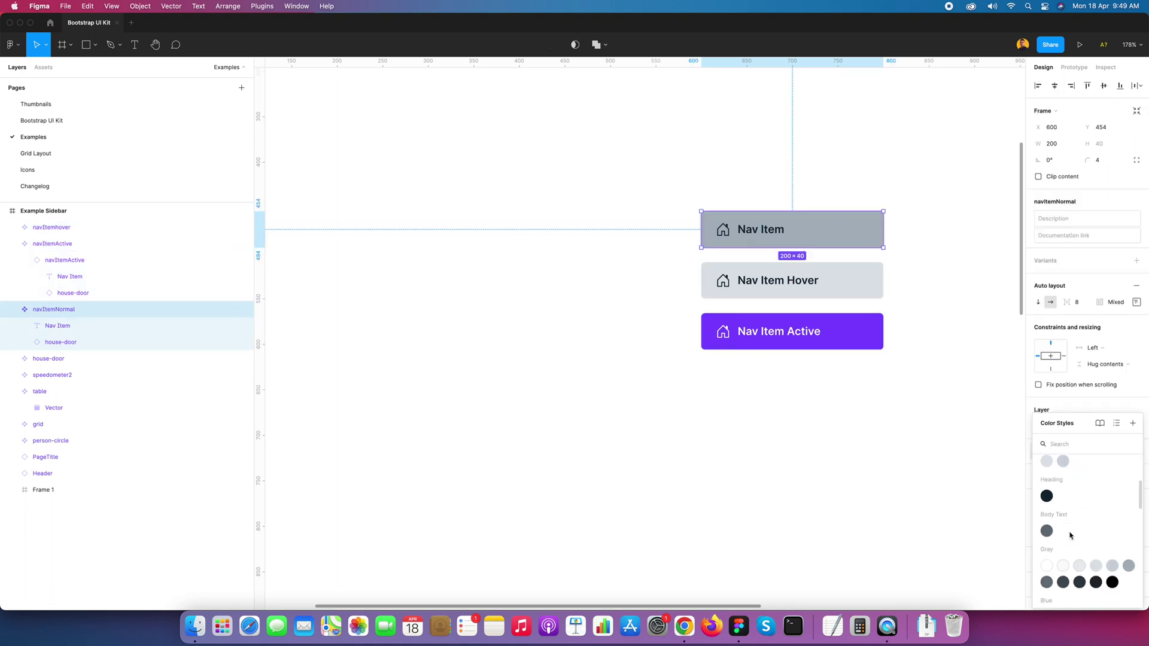
{"action": "left_click", "coordinate": [1047, 560]}
{"action": "left_click", "coordinate": [778, 428]}
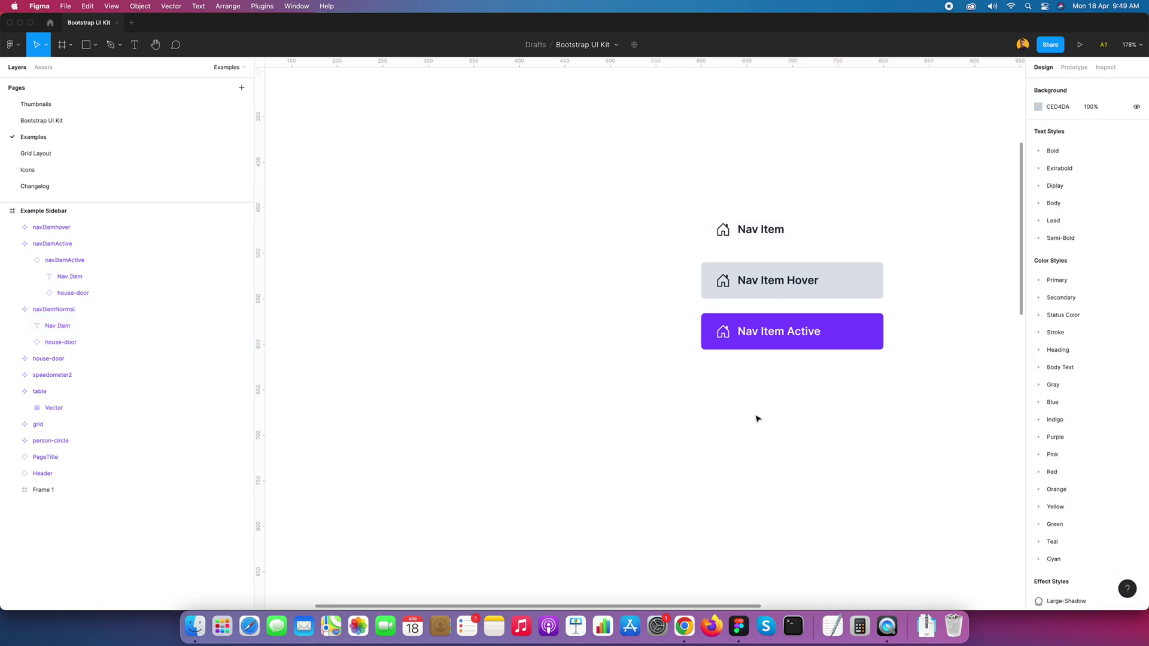
{"action": "scroll", "coordinate": [762, 298], "scroll_direction": "up", "scroll_amount": 2}
{"action": "left_click_drag", "start_coordinate": [752, 221], "coordinate": [768, 494]}
{"action": "left_click", "coordinate": [819, 185]}
{"action": "left_click_drag", "start_coordinate": [791, 412], "coordinate": [791, 461]}
{"action": "left_click", "coordinate": [790, 281]}
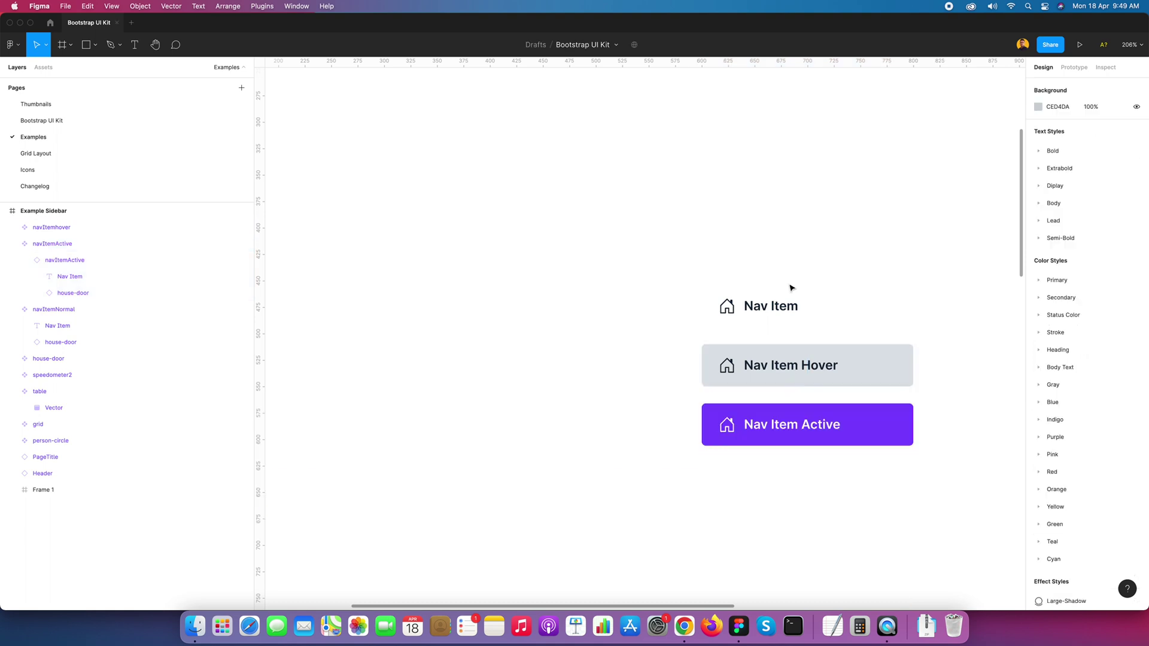
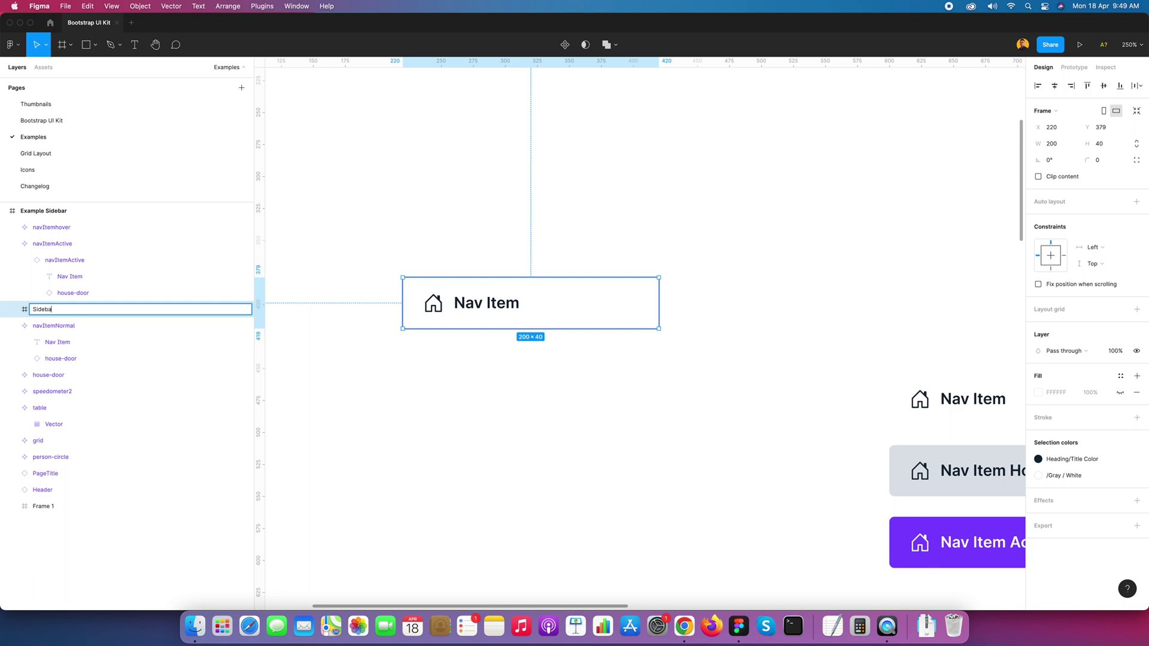
Name the frame around the nav item instance Sidebar and add auto layout to it.
{"action": "key", "text": "Return"}
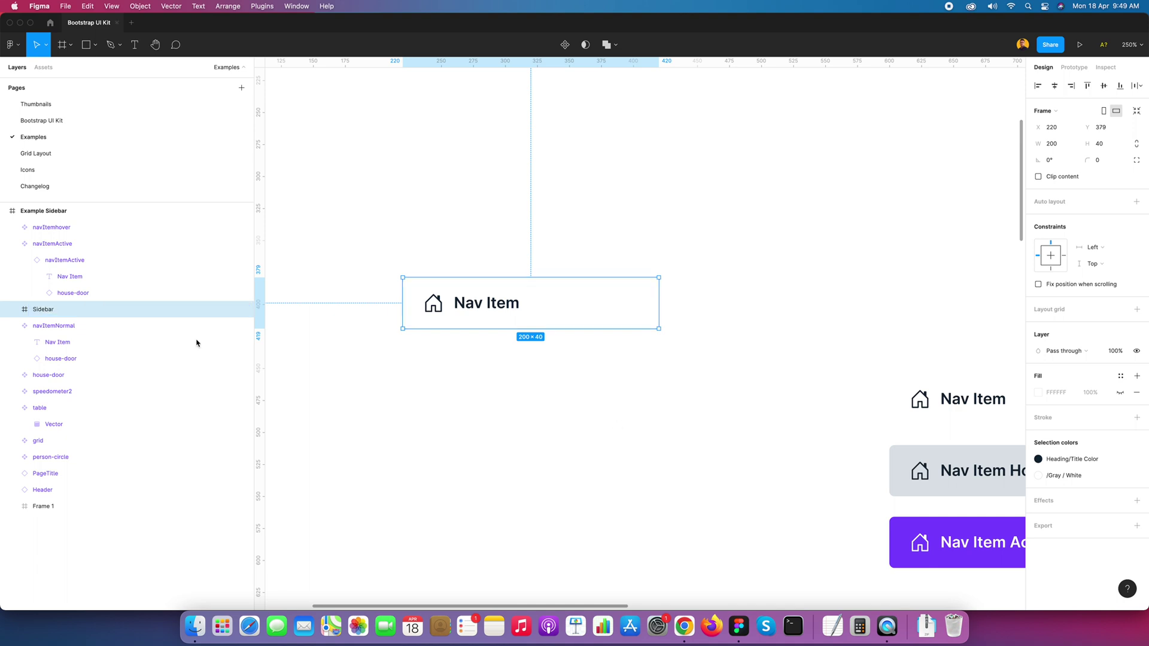
{"action": "right_click", "coordinate": [510, 302]}
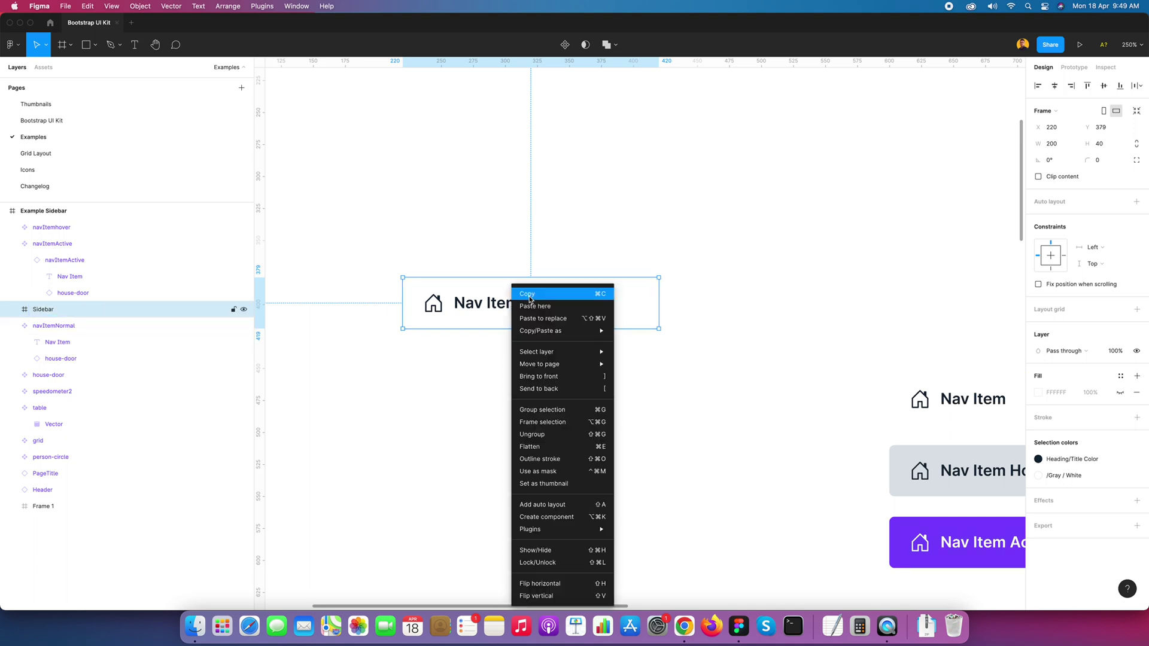
{"action": "left_click", "coordinate": [540, 506]}
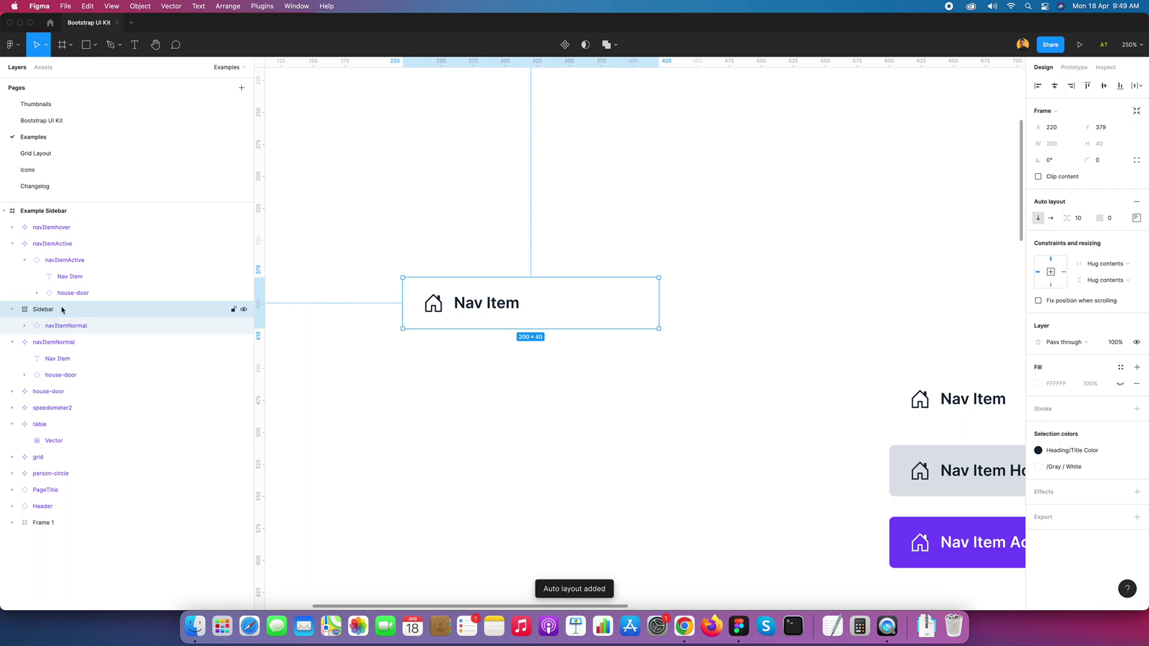
Set the padding around items in the Sidebar auto layout frame to 12.
{"action": "left_click", "coordinate": [78, 326]}
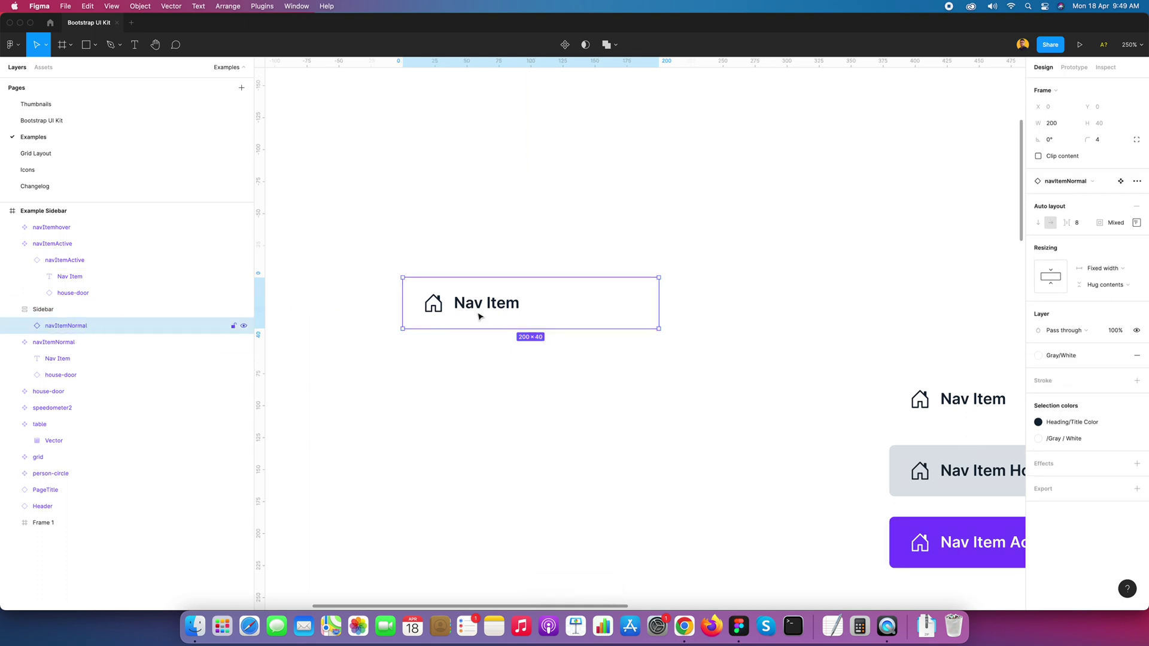
{"action": "left_click", "coordinate": [113, 310]}
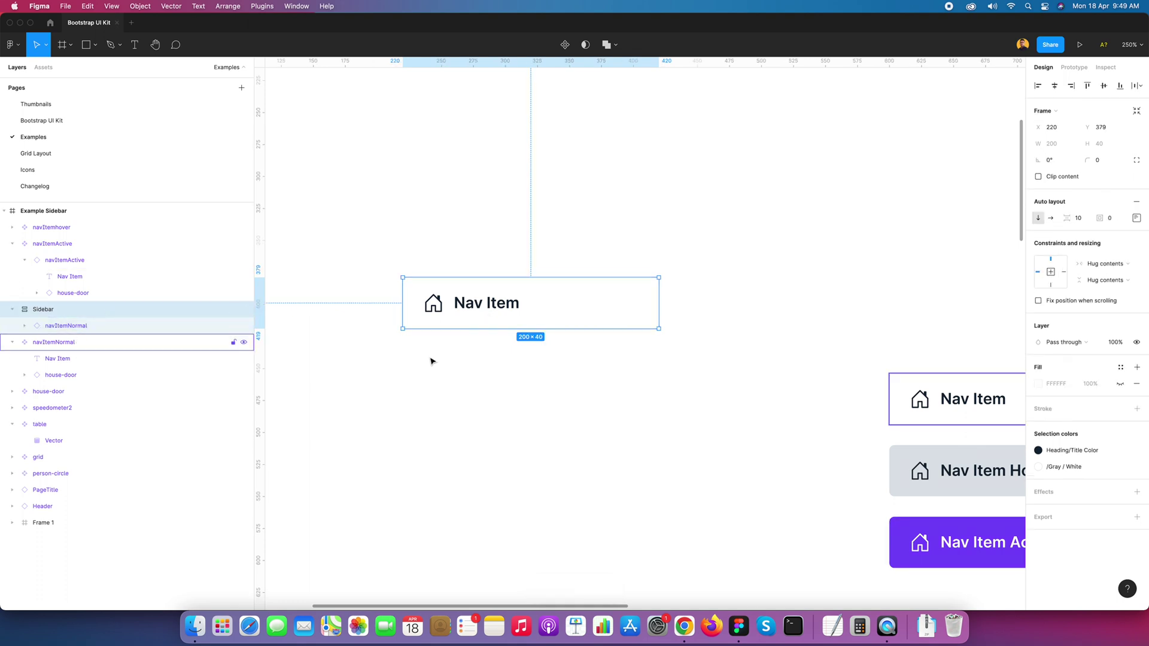
{"action": "left_click", "coordinate": [1110, 222]}
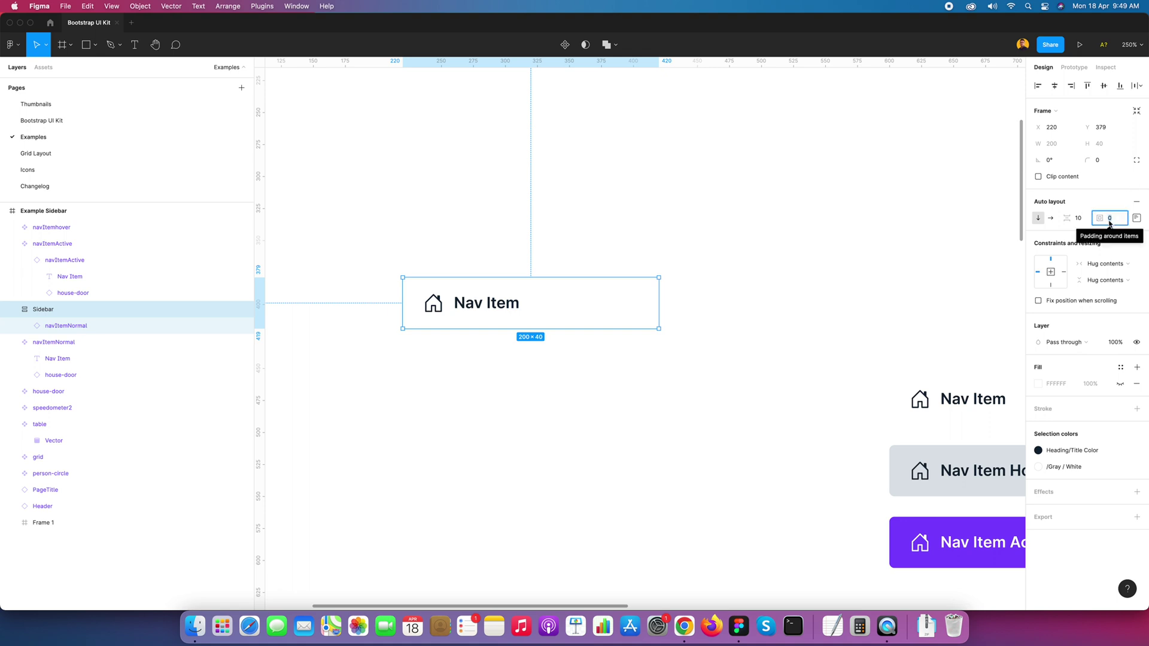
{"action": "type", "text": "12"}
{"action": "key", "text": "Return"}
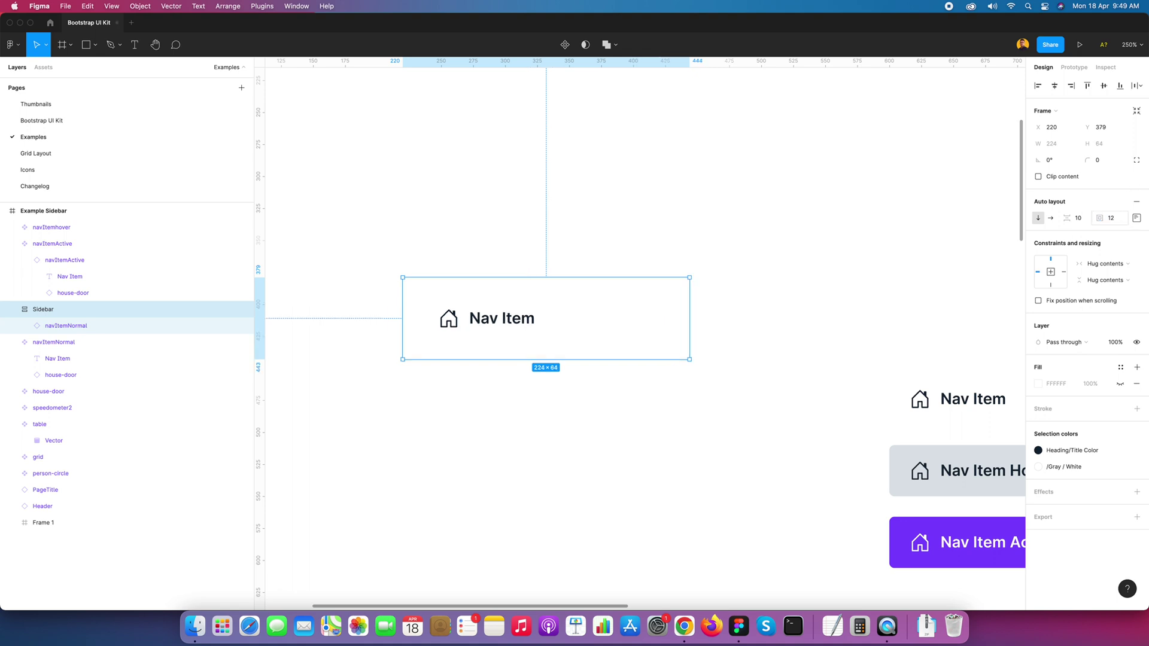
Fill the Sidebar frame with the Stroke/light color style.
{"action": "left_click", "coordinate": [1123, 372]}
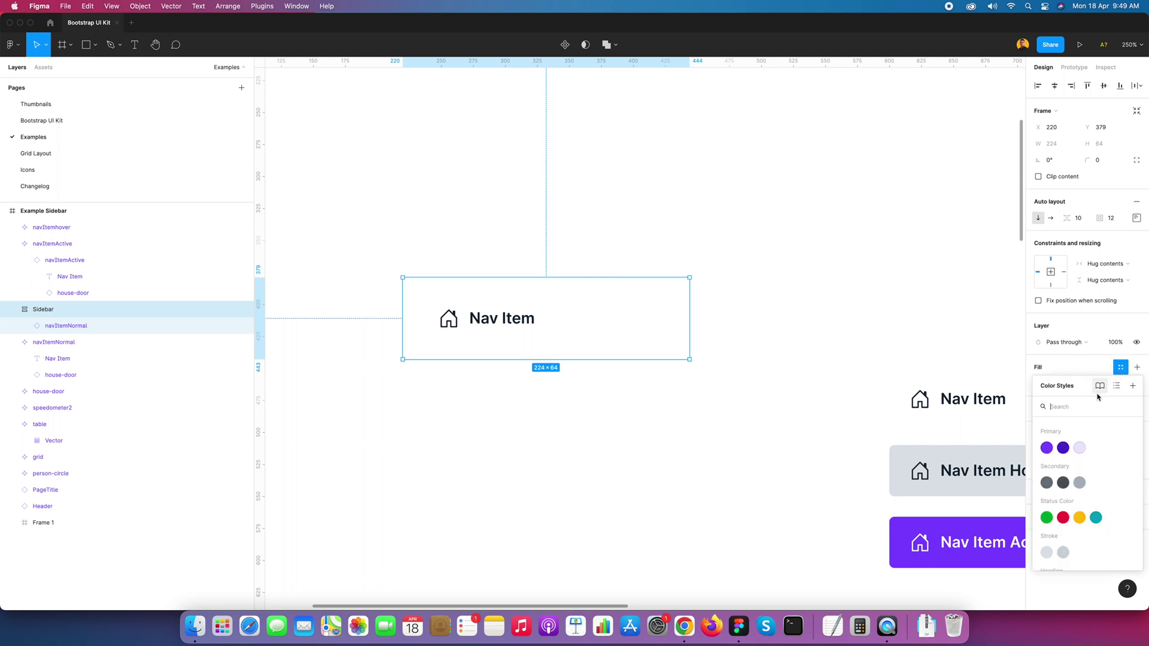
{"action": "left_click", "coordinate": [1049, 551]}
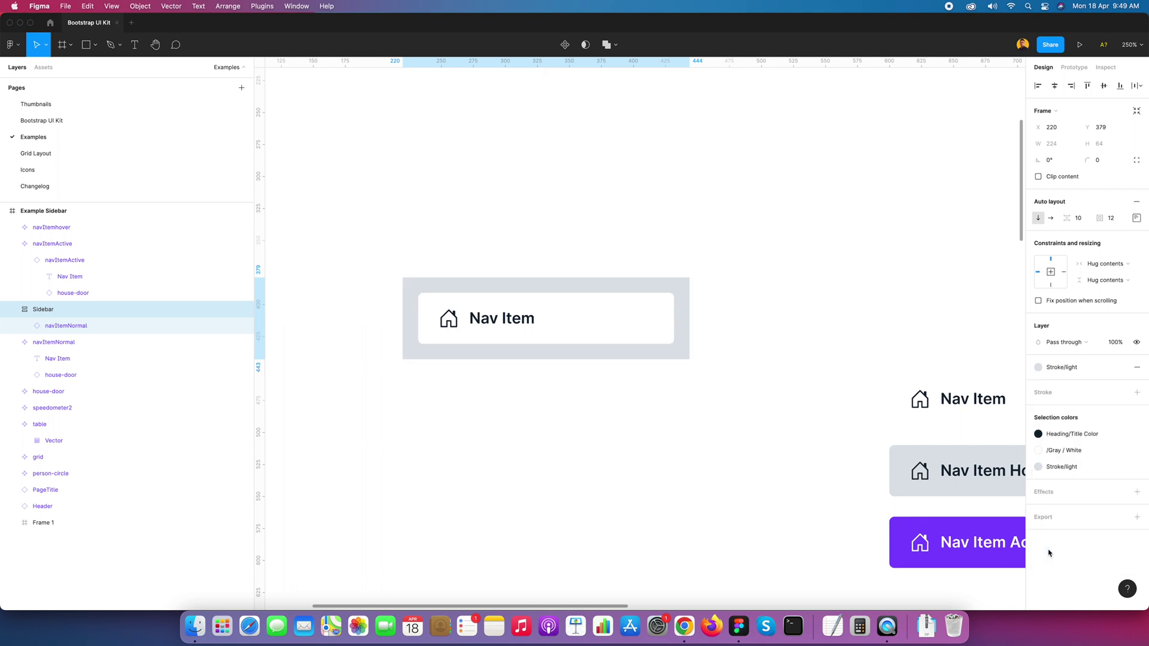
{"action": "left_click", "coordinate": [789, 331]}
{"action": "left_click_drag", "start_coordinate": [552, 312], "coordinate": [606, 303]}
{"action": "left_click", "coordinate": [583, 310]}
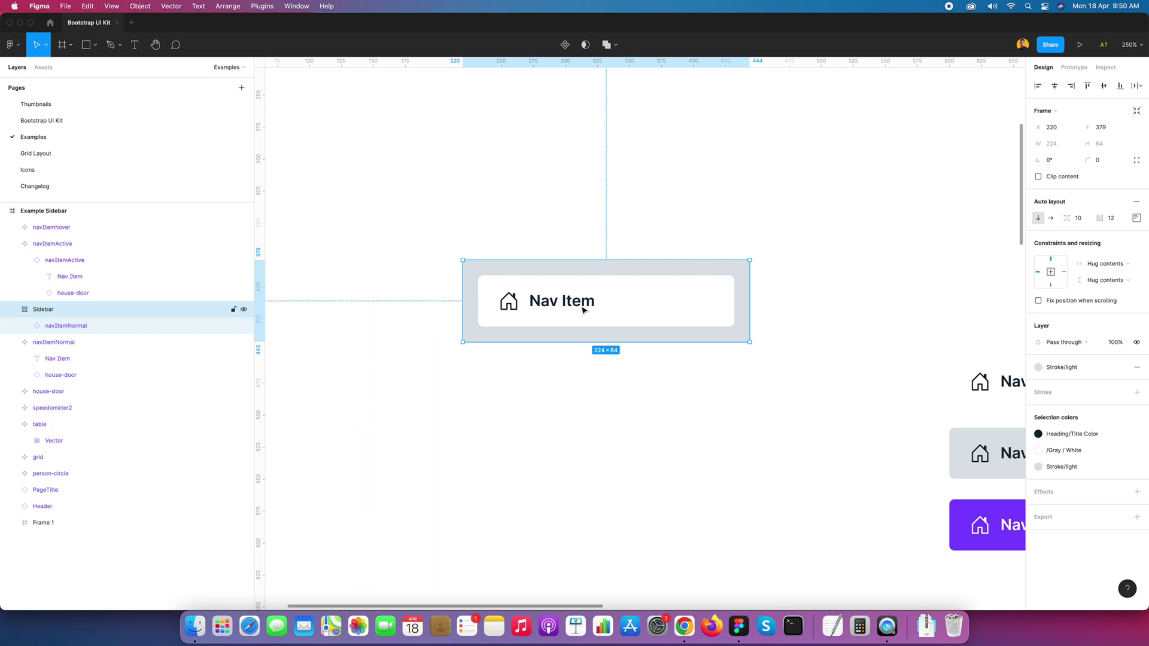
Check the reference sidebar in Chrome and change the label of the Sidebar frame's nav item to Home in Figma.
{"action": "scroll", "coordinate": [626, 291], "scroll_direction": "down", "scroll_amount": 10}
{"action": "scroll", "coordinate": [721, 267], "scroll_direction": "up", "scroll_amount": 8}
{"action": "scroll", "coordinate": [685, 279], "scroll_direction": "up", "scroll_amount": 2}
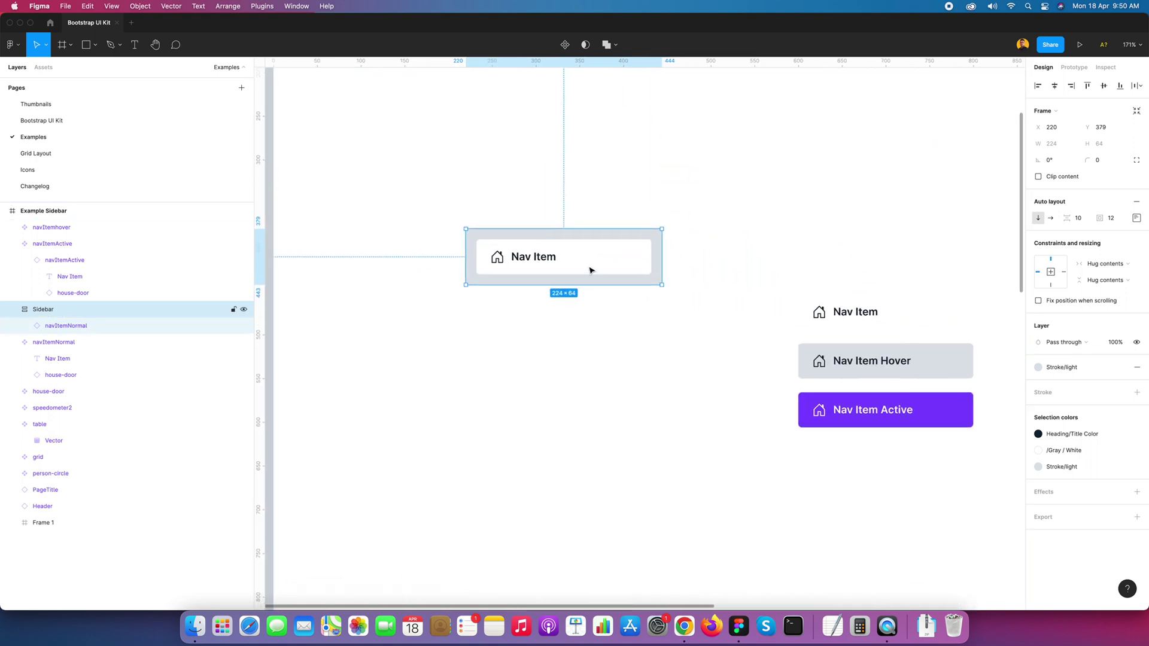
{"action": "left_click", "coordinate": [684, 626]}
{"action": "key", "text": "super+Tab"}
{"action": "double_click", "coordinate": [539, 258]}
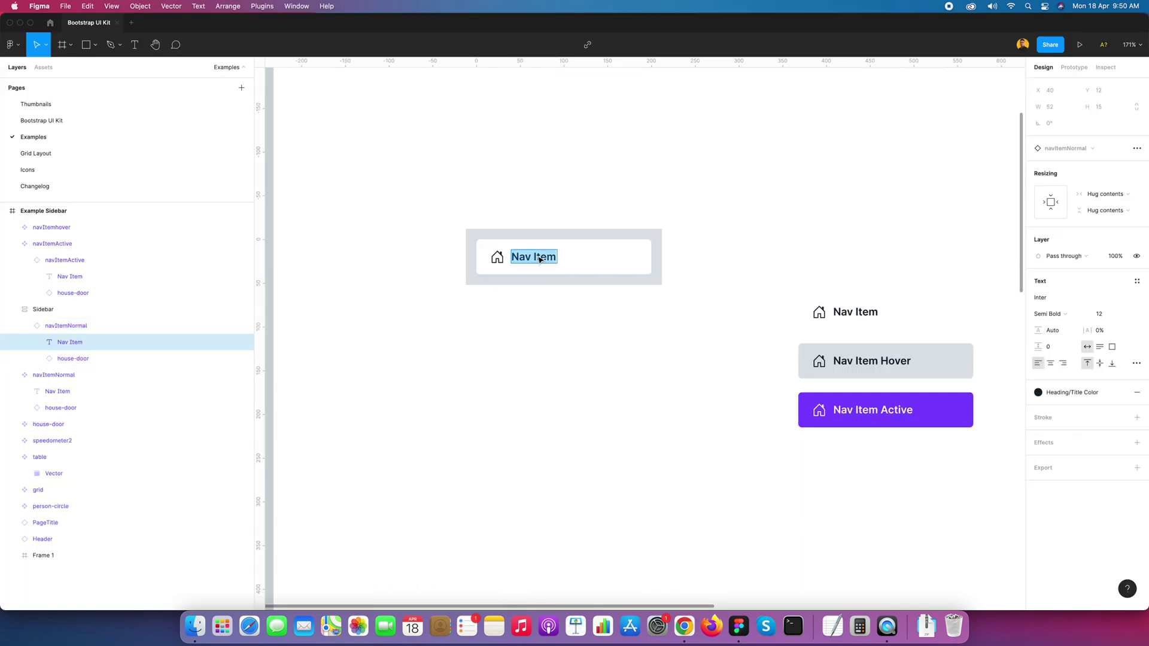
{"action": "type", "text": "Home"}
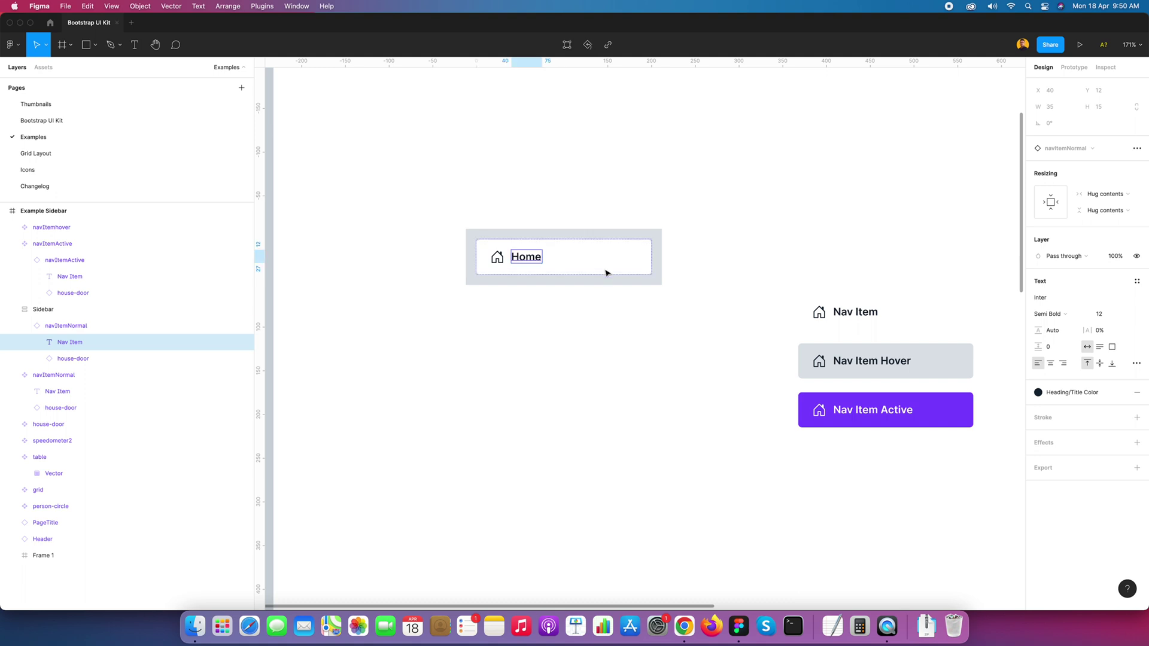
Duplicate the Home nav item four times inside the Sidebar frame to get five stacked items.
{"action": "left_click", "coordinate": [606, 267]}
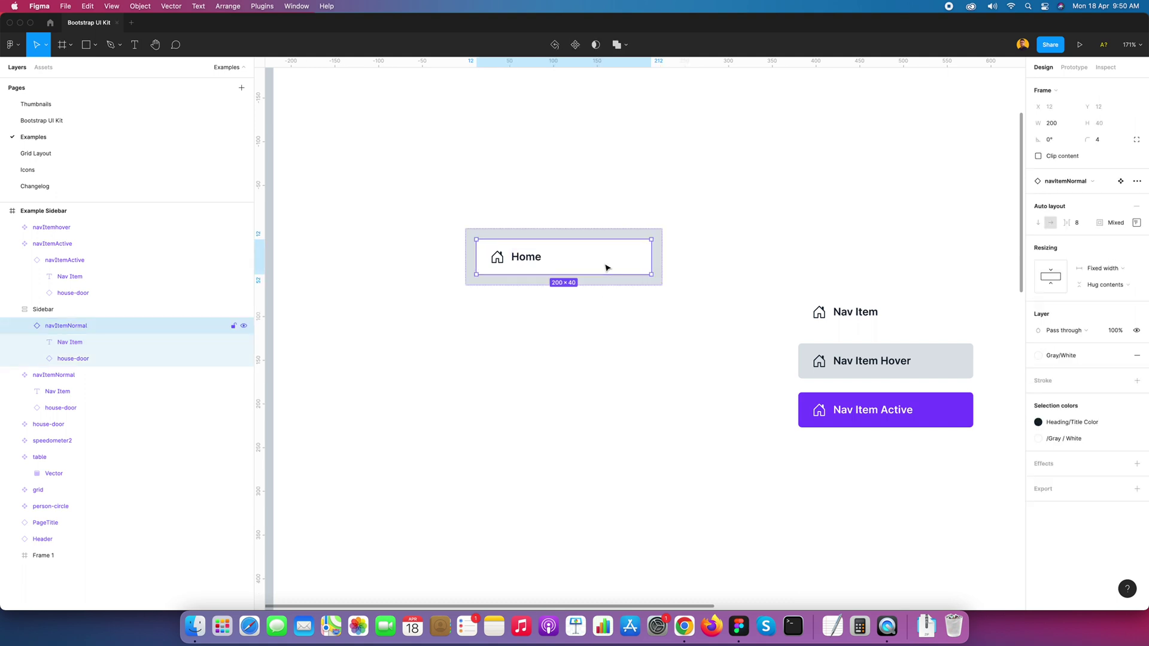
{"action": "left_click", "coordinate": [24, 327]}
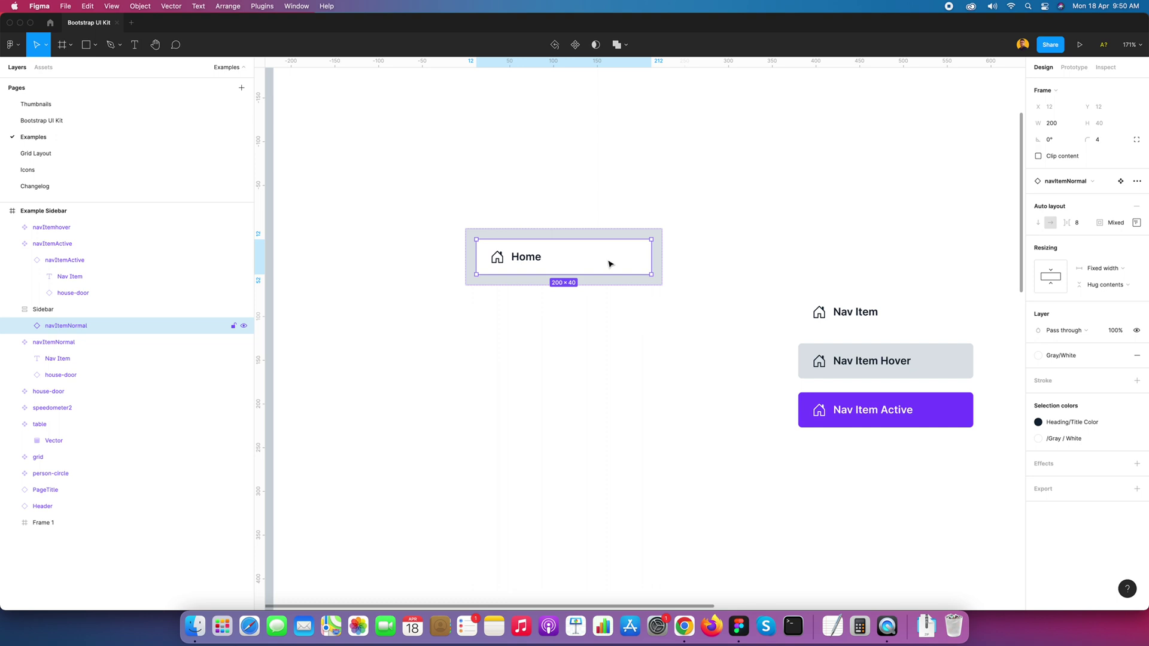
{"action": "key", "text": "super+d"}
{"action": "key", "text": "super+d"}
{"action": "key", "text": "super+d"}
{"action": "key", "text": "super+d"}
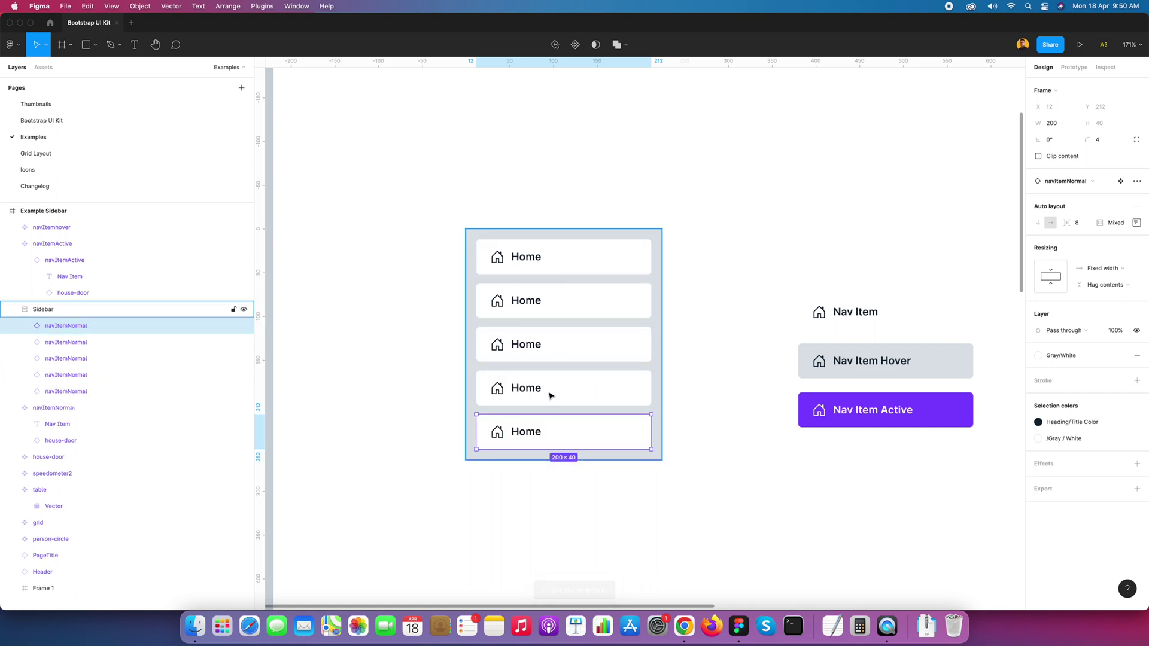
{"action": "left_click", "coordinate": [753, 265]}
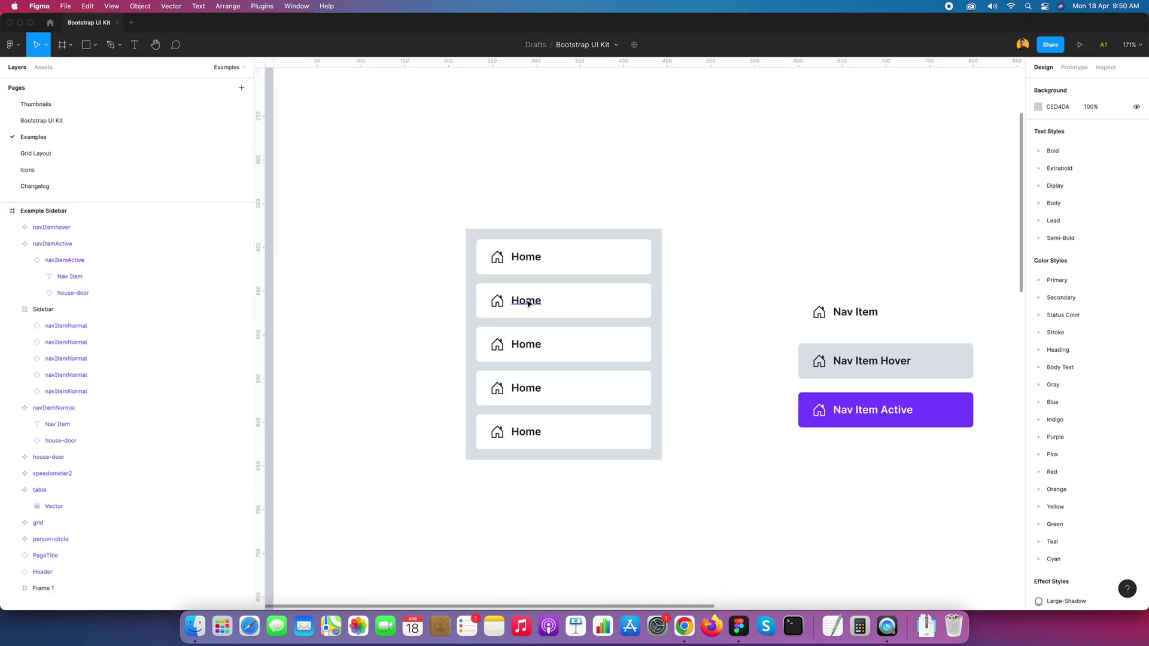
Relabel the four duplicated nav items Dashboard, Orders, Products and Customers in order from the second item down.
{"action": "double_click", "coordinate": [528, 304]}
{"action": "type", "text": "Dashboard"}
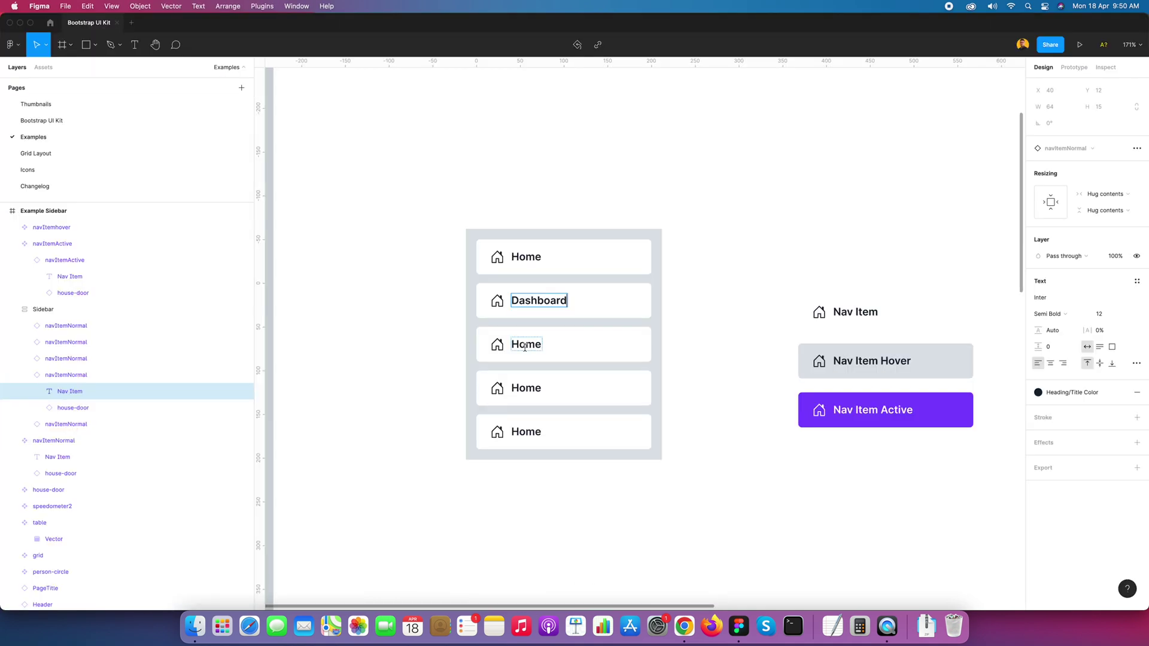
{"action": "double_click", "coordinate": [526, 344]}
{"action": "type", "text": "Order"}
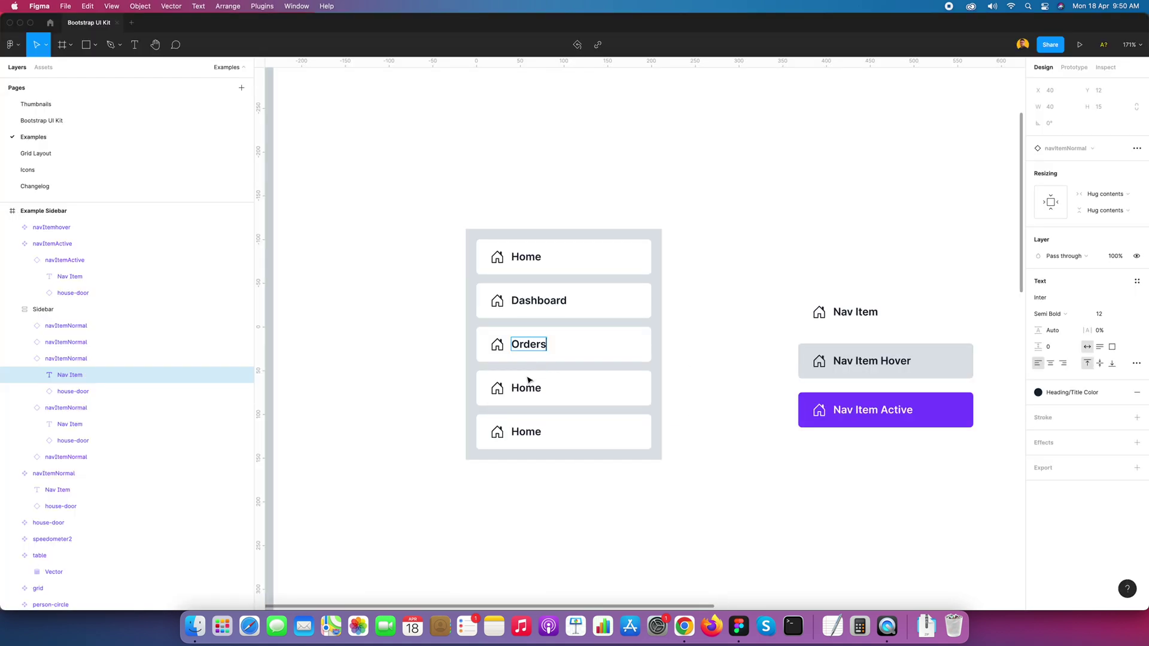
{"action": "double_click", "coordinate": [526, 388]}
{"action": "type", "text": "Products"}
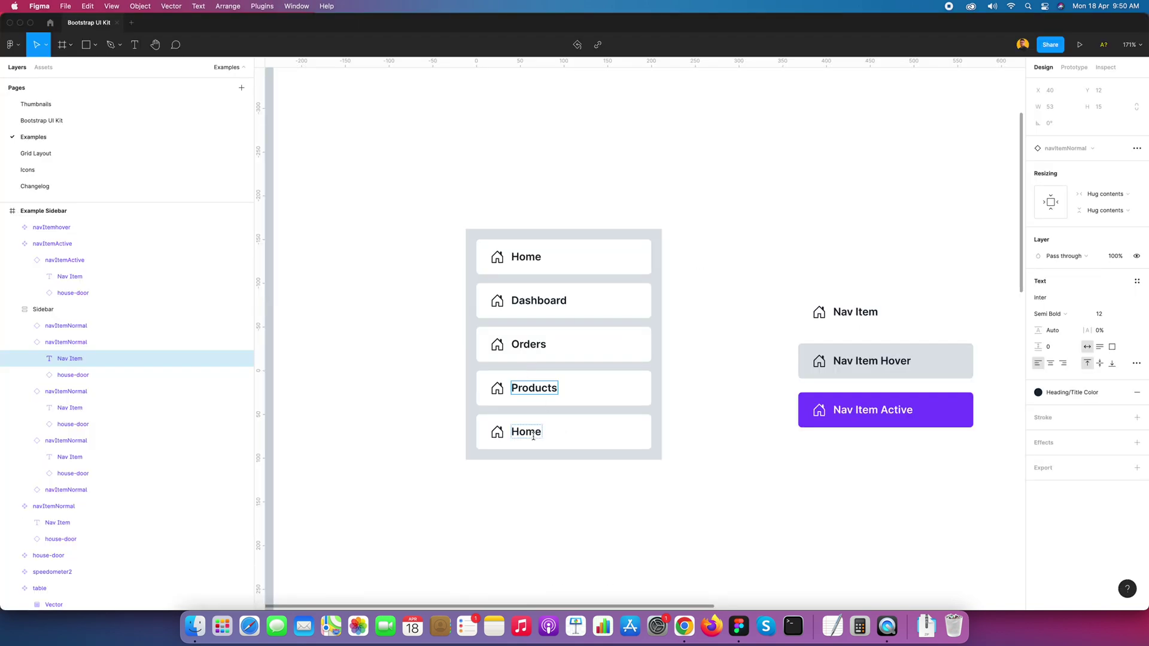
{"action": "double_click", "coordinate": [527, 431]}
{"action": "type", "text": "Customers"}
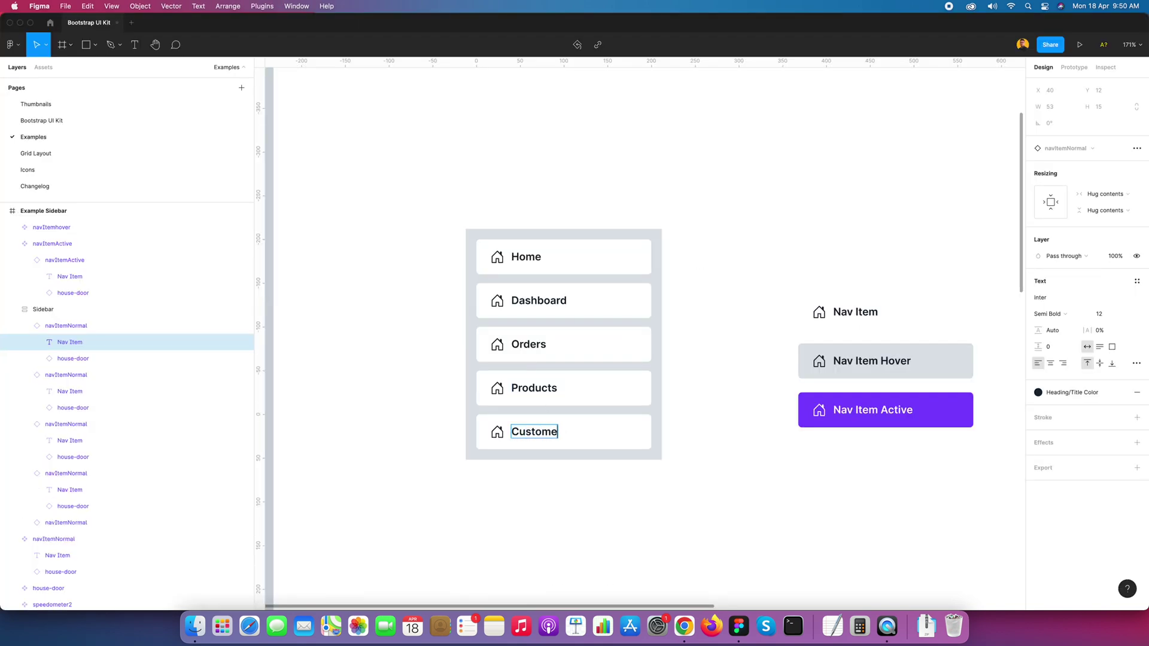
{"action": "left_click", "coordinate": [721, 434]}
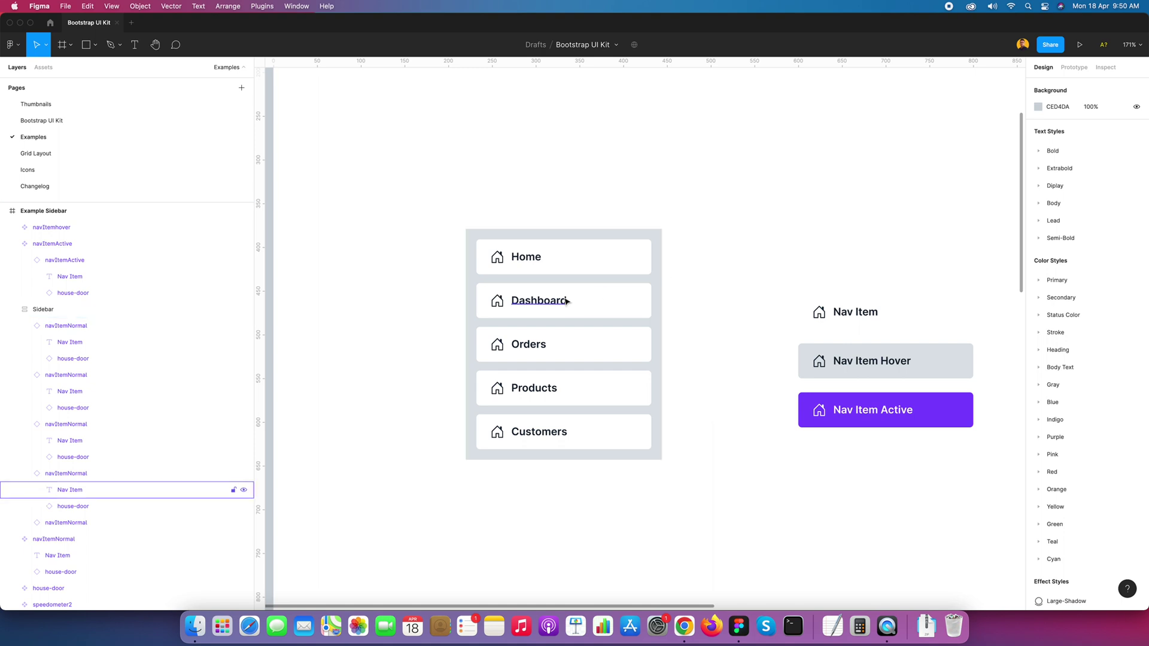
Swap the house-door icon of the Dashboard nav item for the speedometer2 component.
{"action": "scroll", "coordinate": [565, 301], "scroll_direction": "up", "scroll_amount": 5}
{"action": "scroll", "coordinate": [539, 305], "scroll_direction": "left", "scroll_amount": 2}
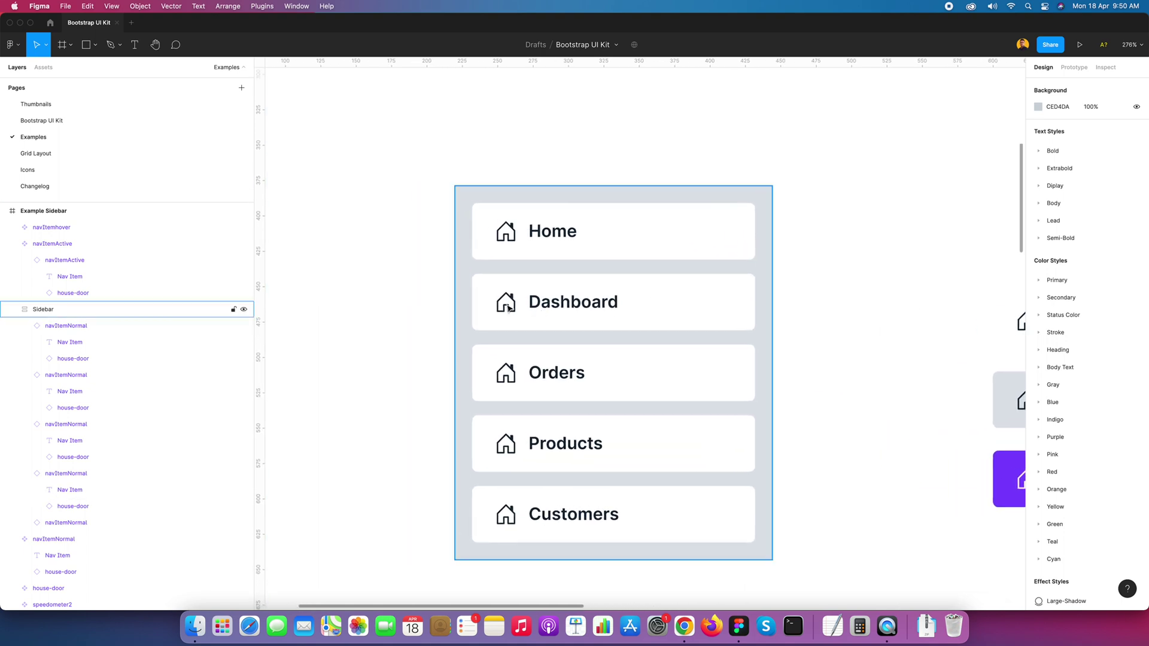
{"action": "left_click", "coordinate": [507, 309]}
{"action": "double_click", "coordinate": [507, 308]}
{"action": "double_click", "coordinate": [507, 308]}
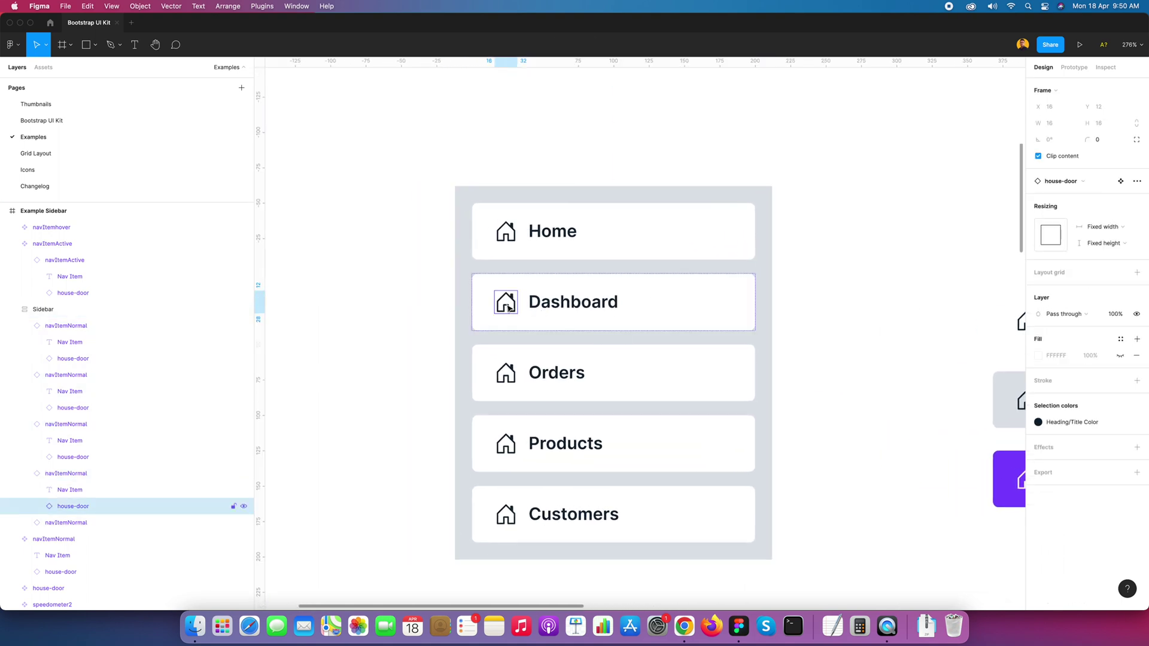
{"action": "left_click", "coordinate": [1084, 182]}
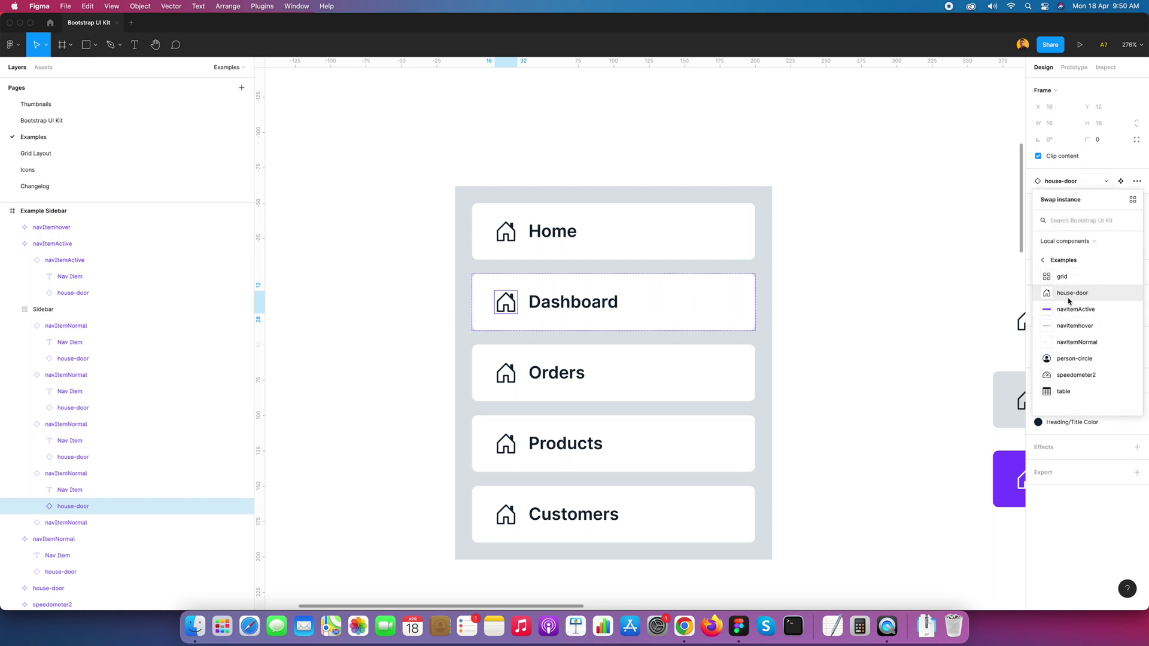
{"action": "left_click", "coordinate": [1076, 374]}
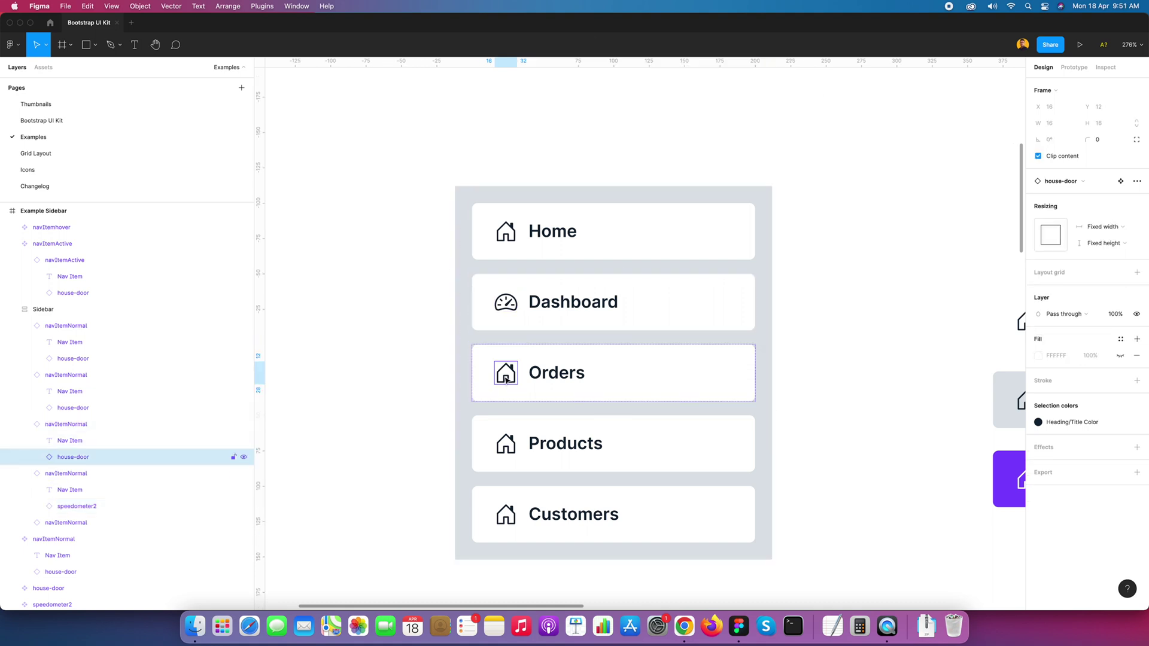
Switch to Chrome and view the Orders icon in the Bootstrap Sidebars example as a reference.
{"action": "key", "text": "super+Tab"}
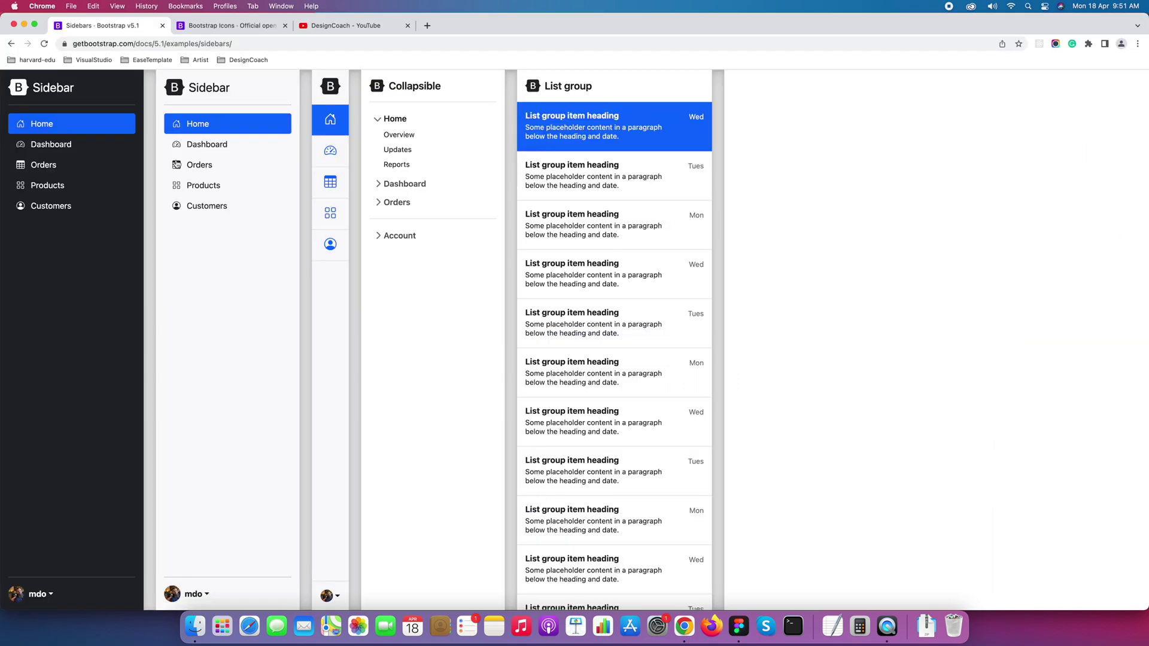
Switch back to Figma and swap the house-door icon of the Orders nav item for the table component.
{"action": "key", "text": "super+Tab"}
{"action": "left_click", "coordinate": [1082, 187]}
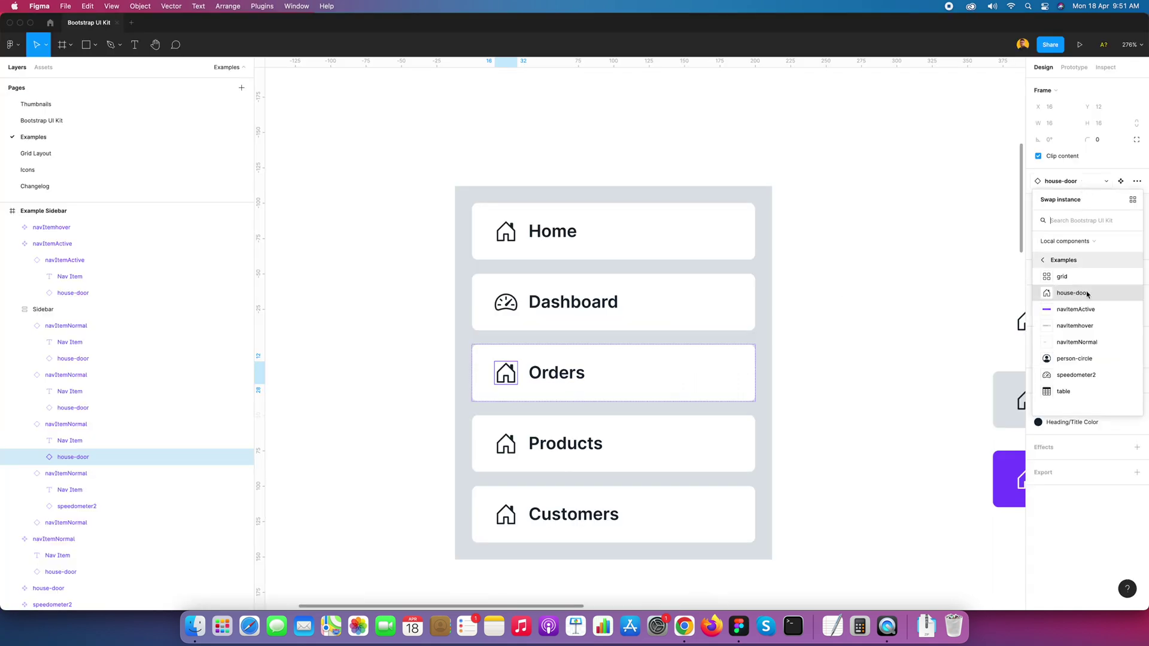
{"action": "left_click", "coordinate": [1087, 391]}
Check the Products icon in the Chrome reference and swap the Products nav item's house-door icon in Figma for the grid component.
{"action": "double_click", "coordinate": [503, 457]}
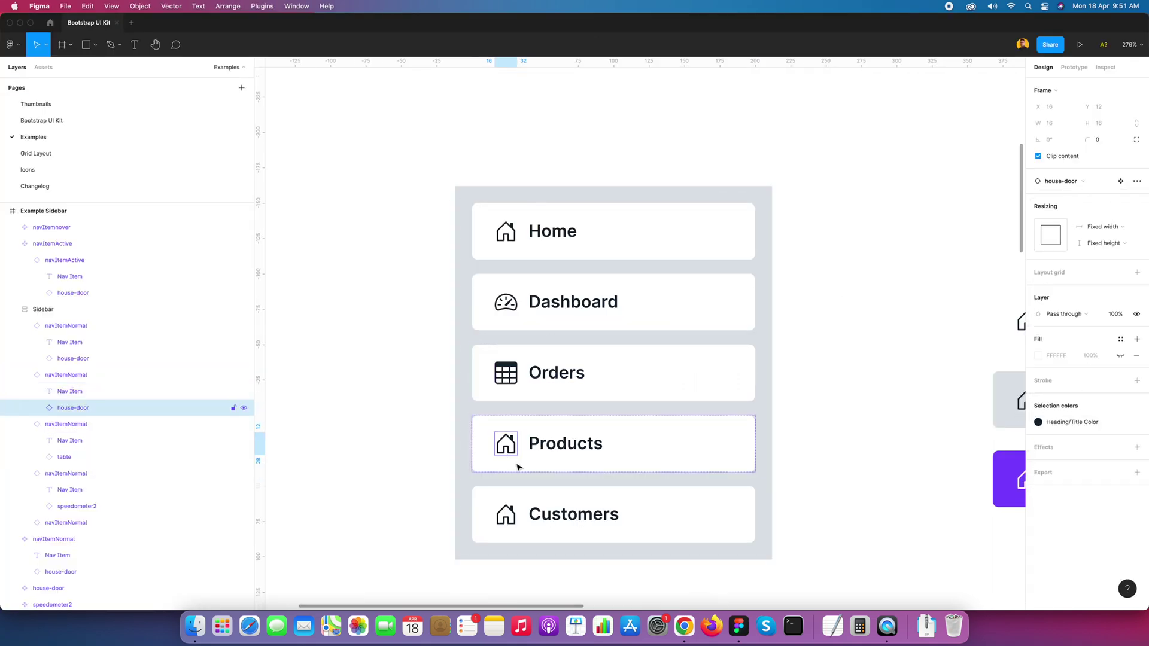
{"action": "key", "text": "super+Tab"}
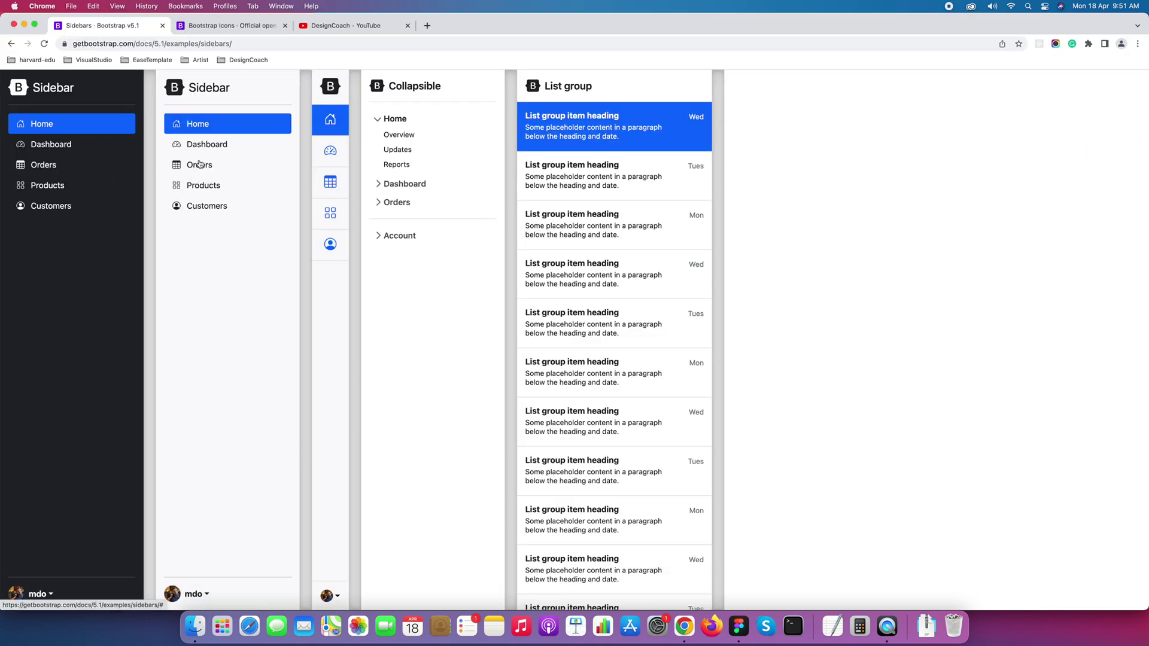
{"action": "key", "text": "super+Tab"}
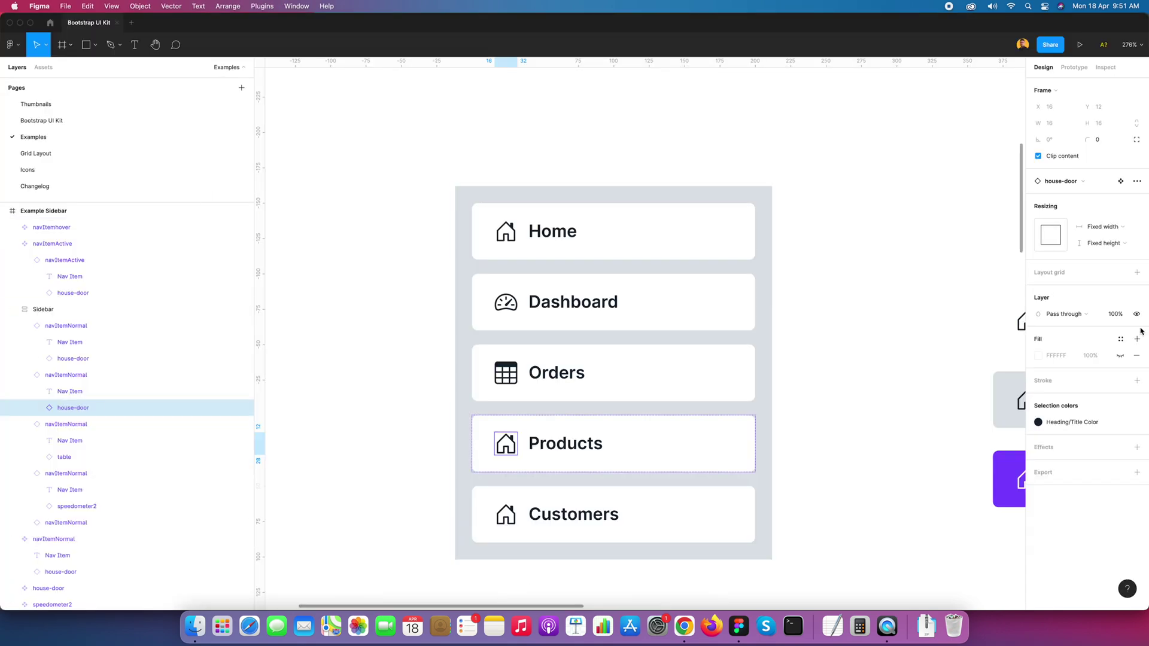
{"action": "left_click", "coordinate": [1076, 186]}
{"action": "left_click", "coordinate": [1063, 276]}
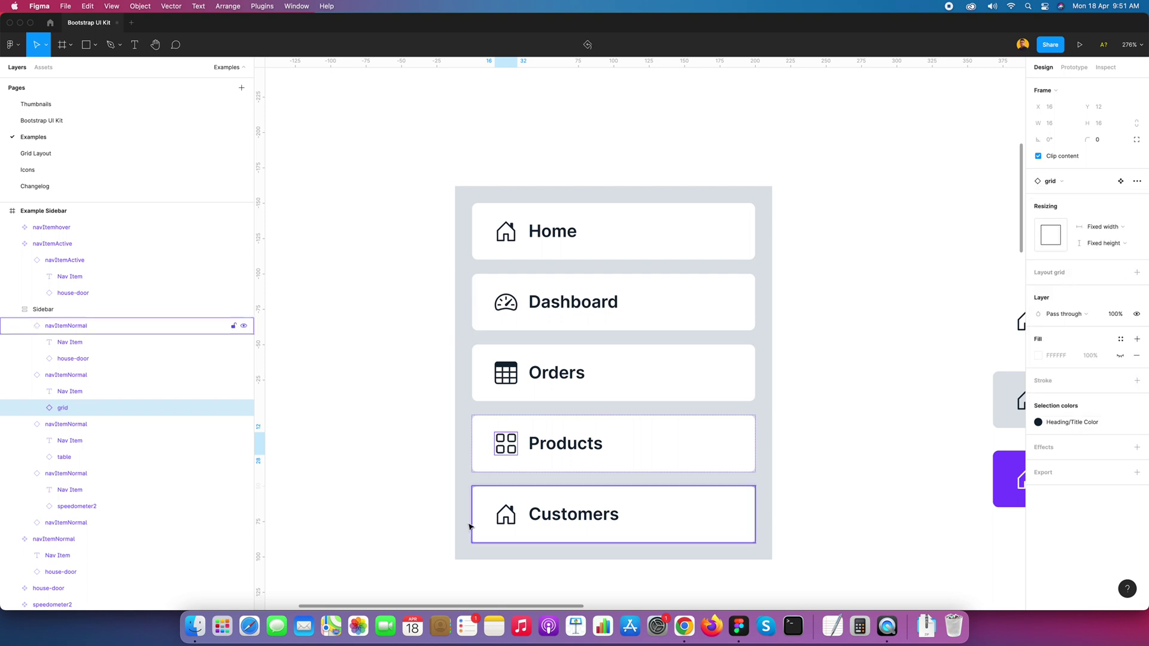
Swap the house-door icon of the Customers nav item for the person-circle component.
{"action": "left_click", "coordinate": [508, 520]}
{"action": "double_click", "coordinate": [508, 520]}
{"action": "left_click", "coordinate": [41, 359]}
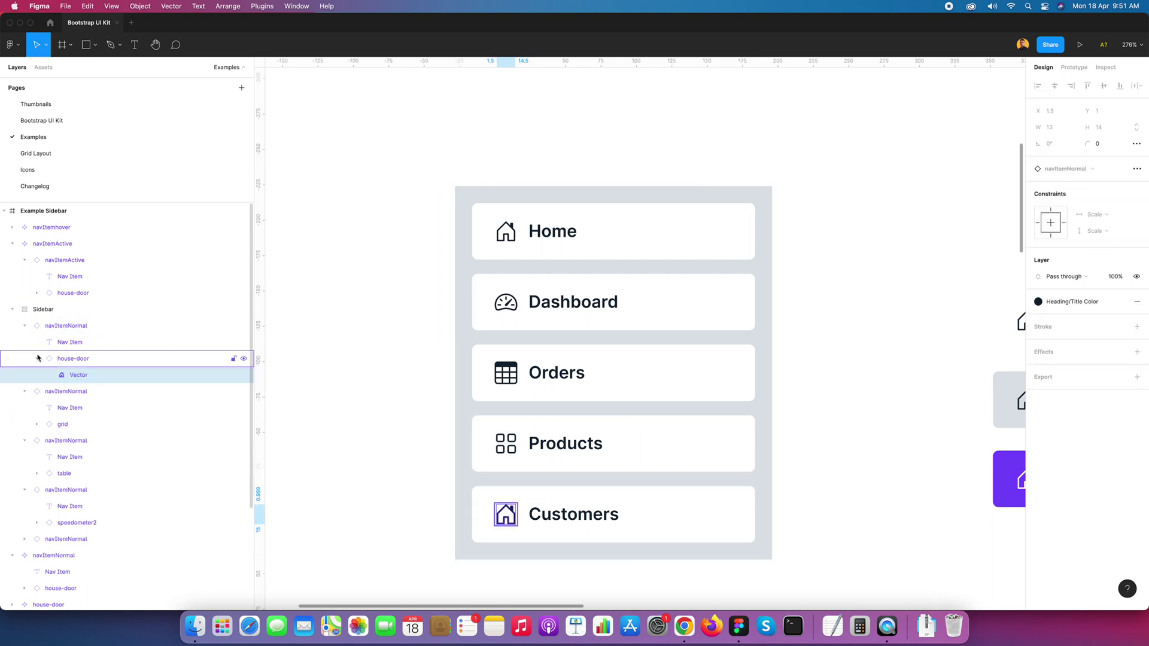
{"action": "left_click", "coordinate": [1077, 181]}
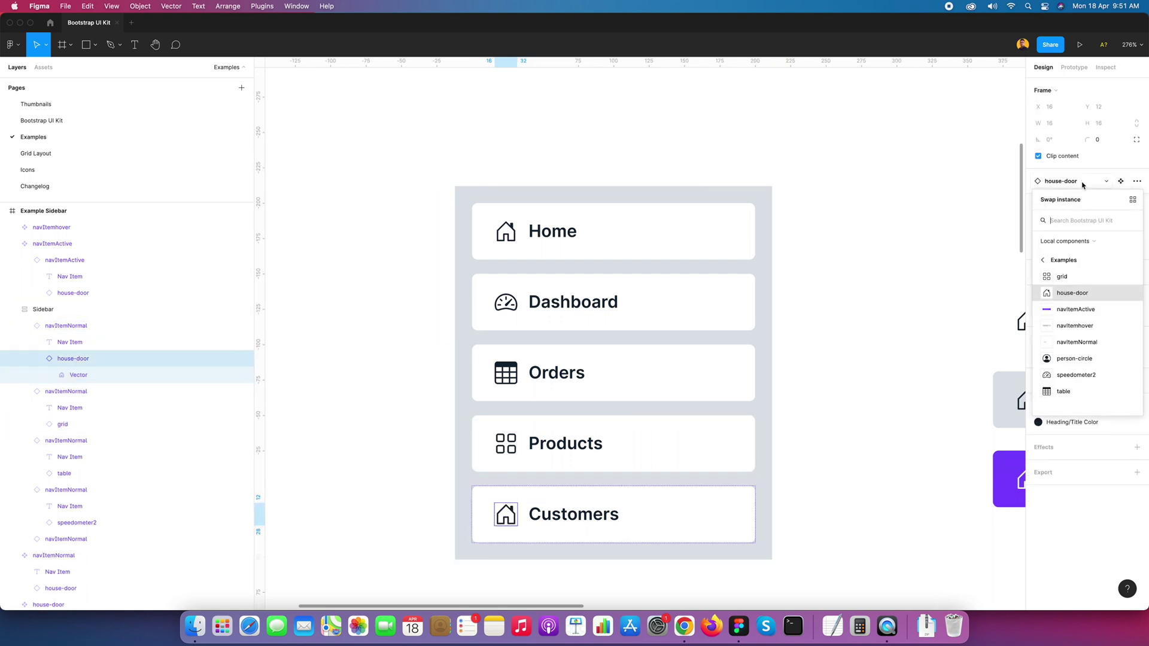
{"action": "left_click", "coordinate": [1073, 358]}
{"action": "left_click", "coordinate": [846, 371]}
{"action": "scroll", "coordinate": [739, 282], "scroll_direction": "down", "scroll_amount": 5}
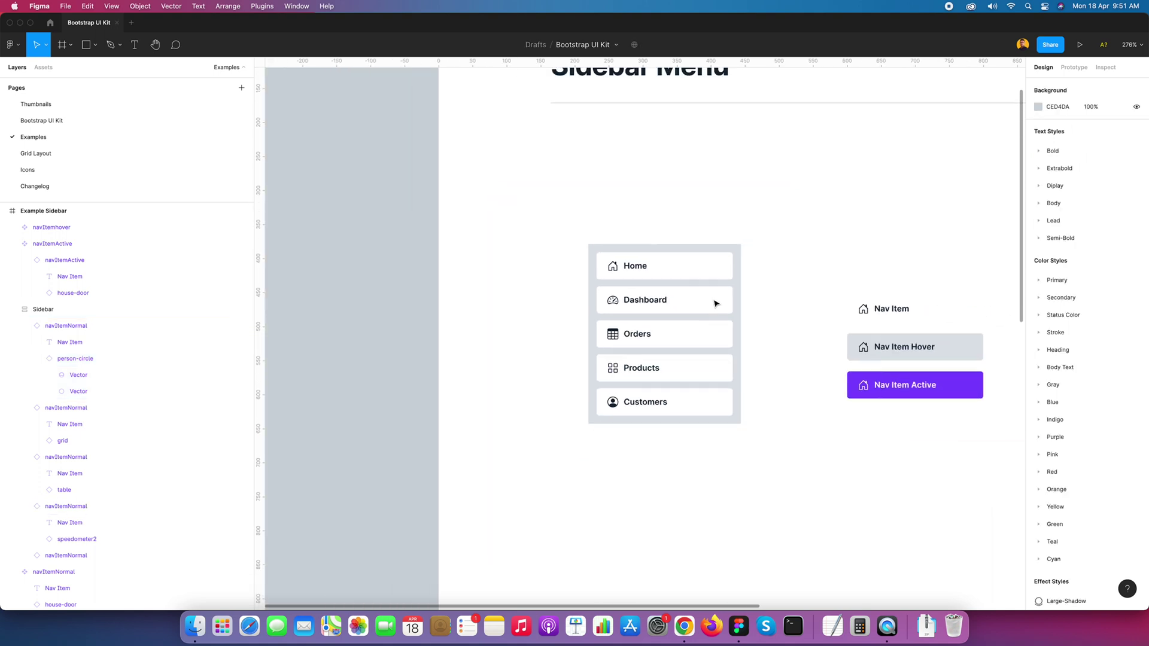
Swap the Home nav item instance in the Sidebar frame for the navItemActive component.
{"action": "scroll", "coordinate": [651, 290], "scroll_direction": "up", "scroll_amount": 5}
{"action": "left_click", "coordinate": [653, 254]}
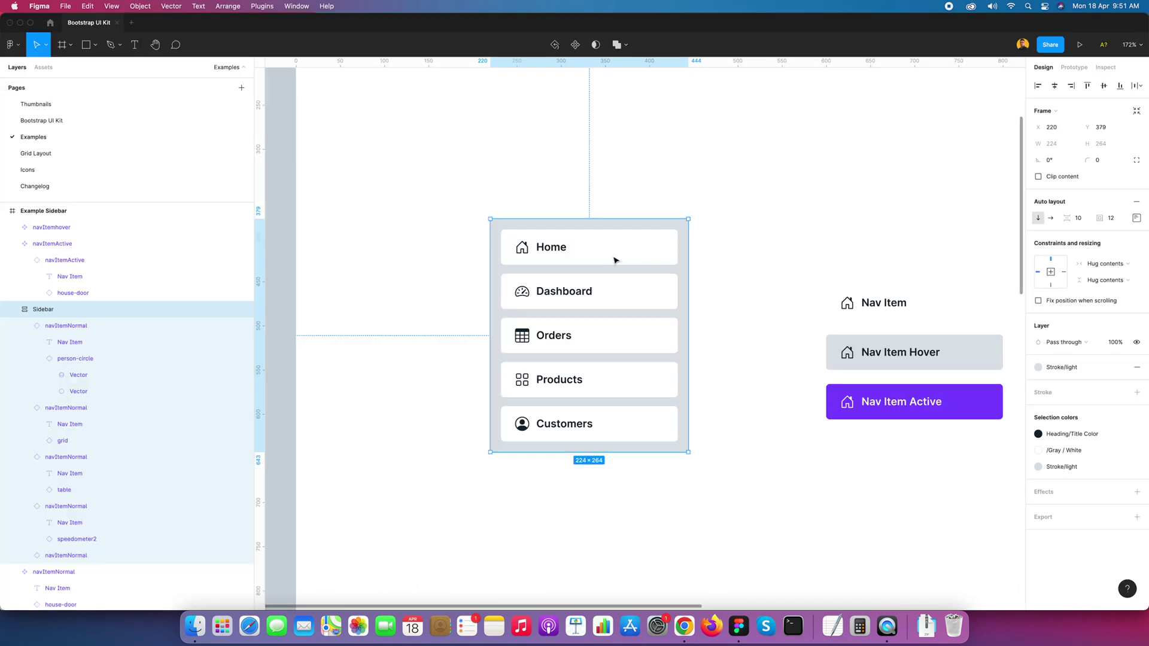
{"action": "left_click", "coordinate": [615, 261]}
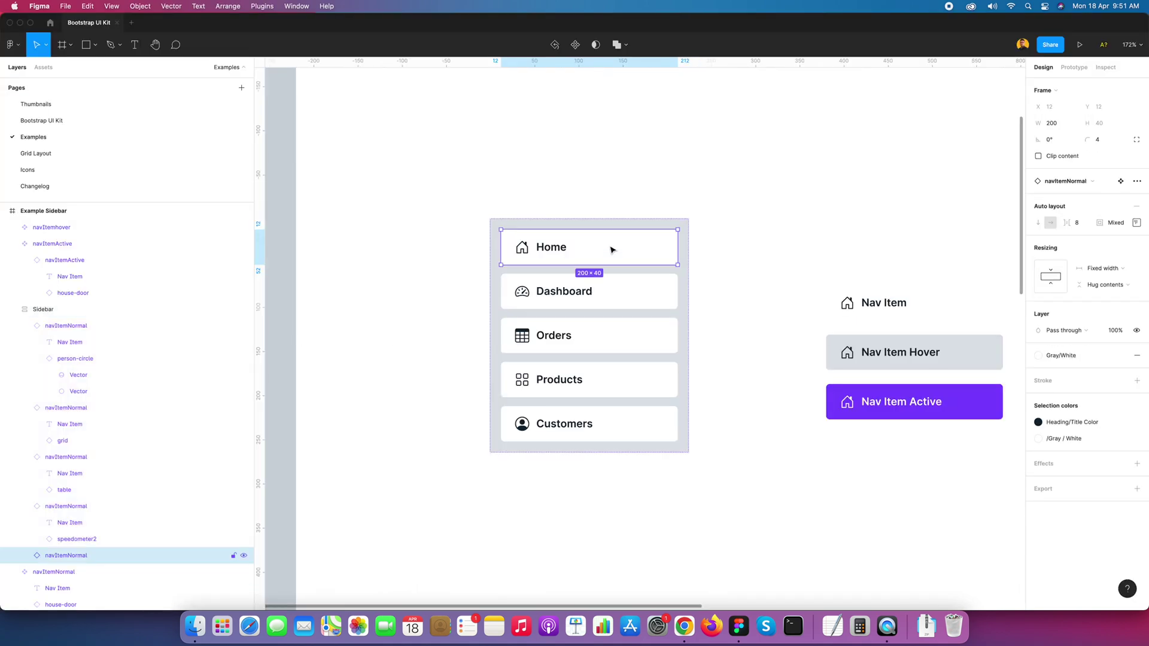
{"action": "left_click", "coordinate": [1082, 184]}
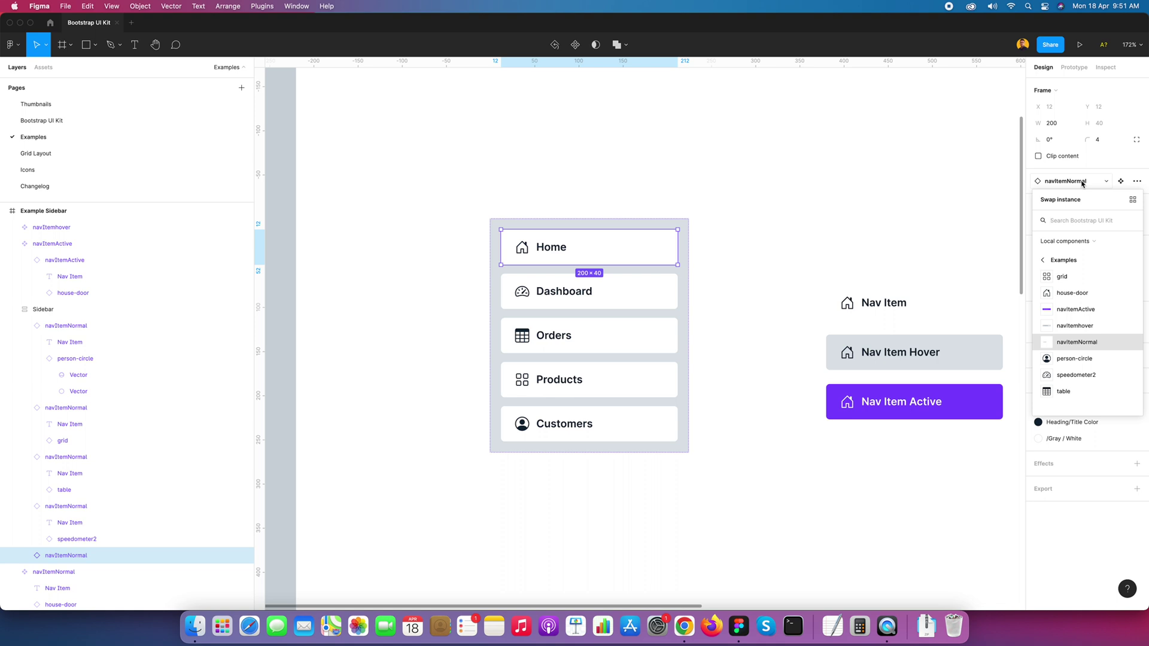
{"action": "left_click", "coordinate": [1075, 309]}
{"action": "left_click", "coordinate": [819, 255]}
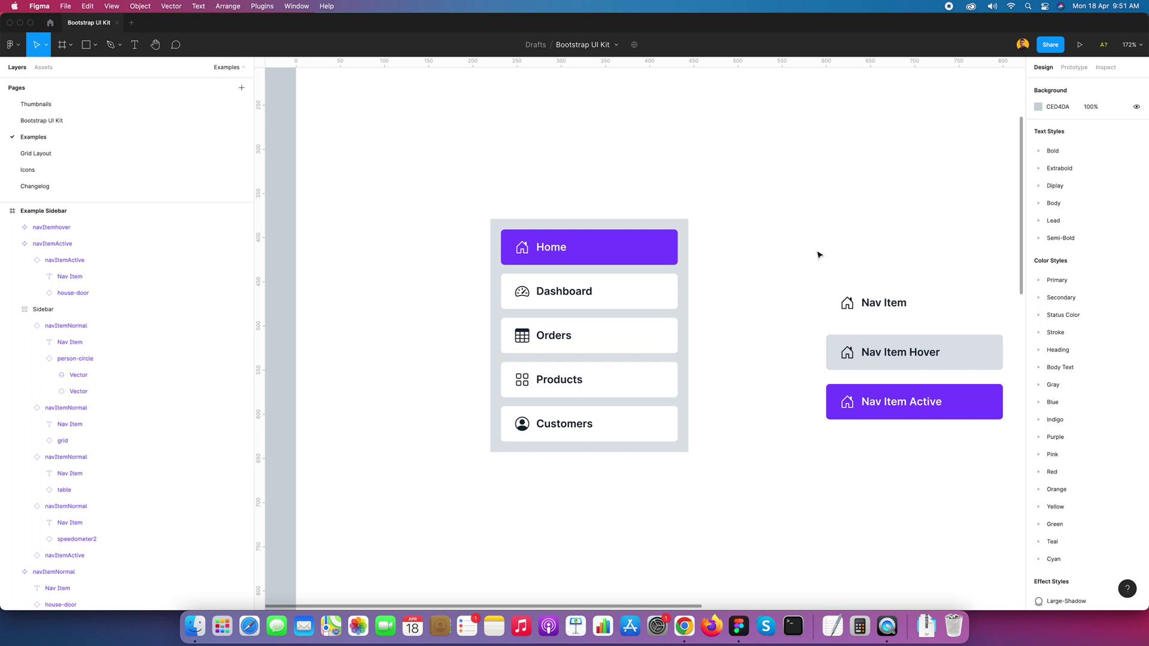
Compare with the Bootstrap sidebar example in Chrome and extend the Sidebar frame in Figma downward to a height of about 602.
{"action": "key", "text": "super+Tab"}
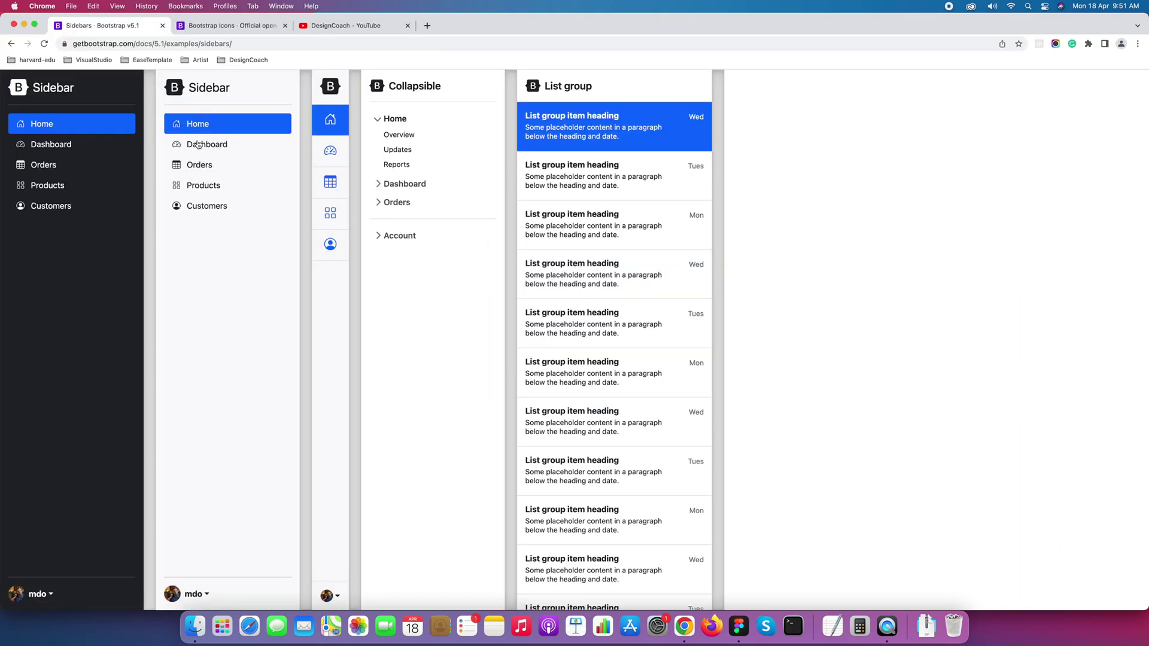
{"action": "key", "text": "super+Tab"}
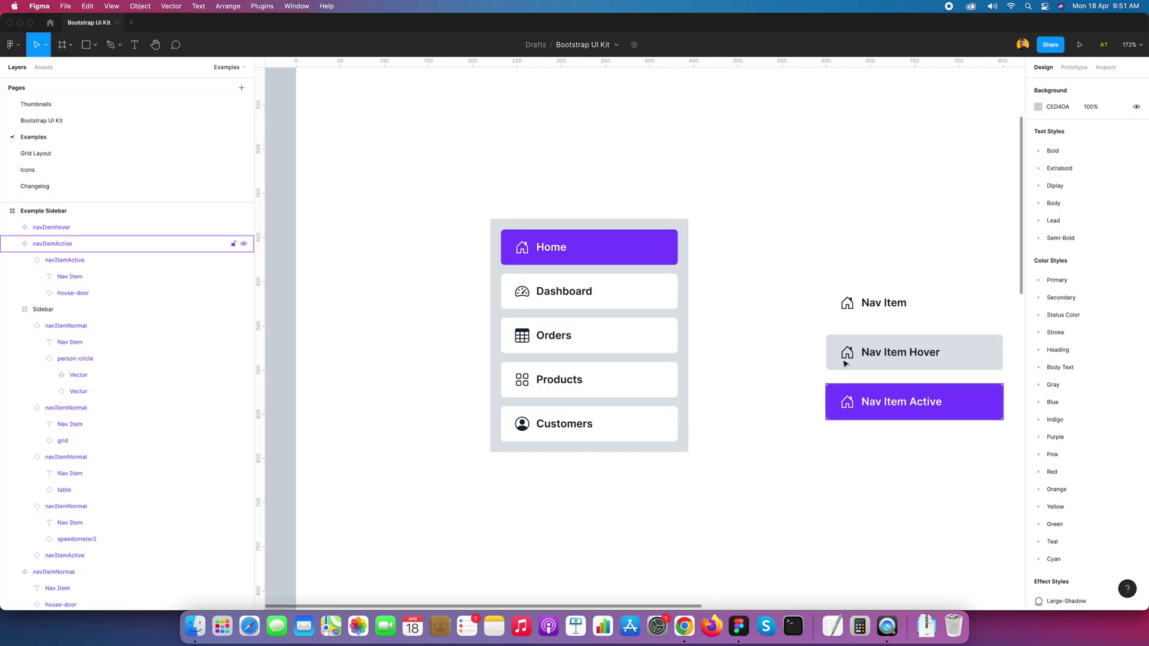
{"action": "left_click", "coordinate": [685, 251]}
{"action": "key", "text": "super+Tab"}
{"action": "key", "text": "super+Tab"}
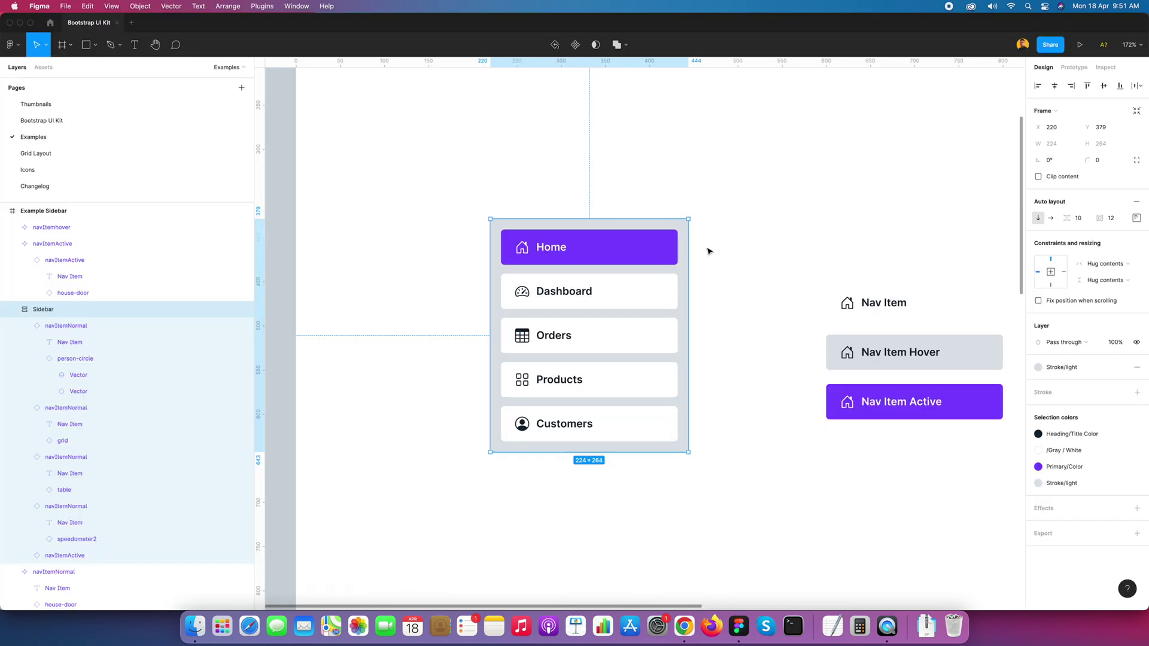
{"action": "scroll", "coordinate": [700, 249], "scroll_direction": "down", "scroll_amount": 5}
{"action": "scroll", "coordinate": [680, 372], "scroll_direction": "down", "scroll_amount": 2}
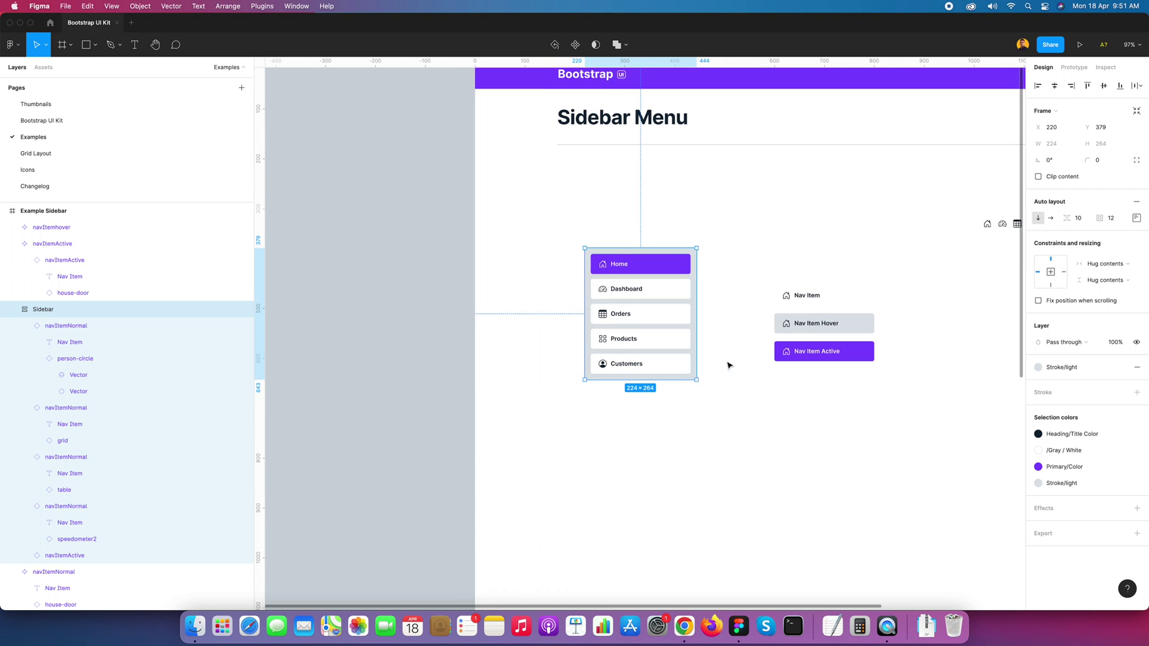
{"action": "key", "text": "Escape"}
{"action": "left_click_drag", "start_coordinate": [649, 354], "coordinate": [589, 480]}
{"action": "left_click", "coordinate": [596, 297]}
{"action": "key", "text": "Escape"}
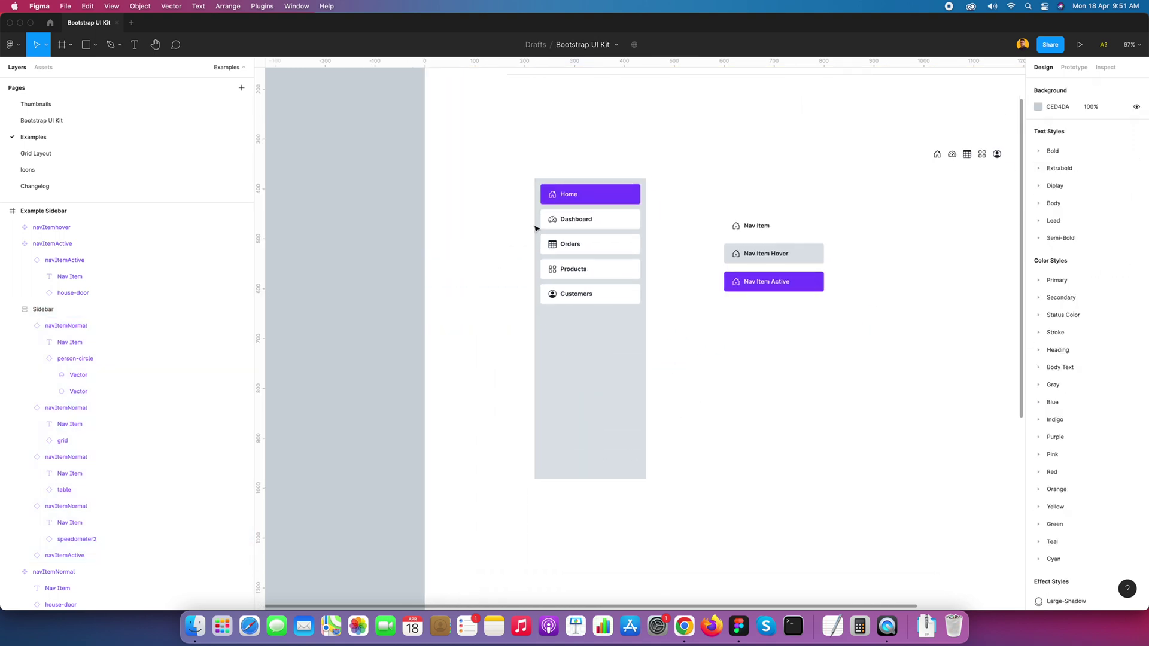
Try item spacings of 50 and 20 in the Sidebar frame's auto layout and set the spacing to 8.
{"action": "scroll", "coordinate": [597, 182], "scroll_direction": "up", "scroll_amount": 5}
{"action": "left_click", "coordinate": [597, 183]}
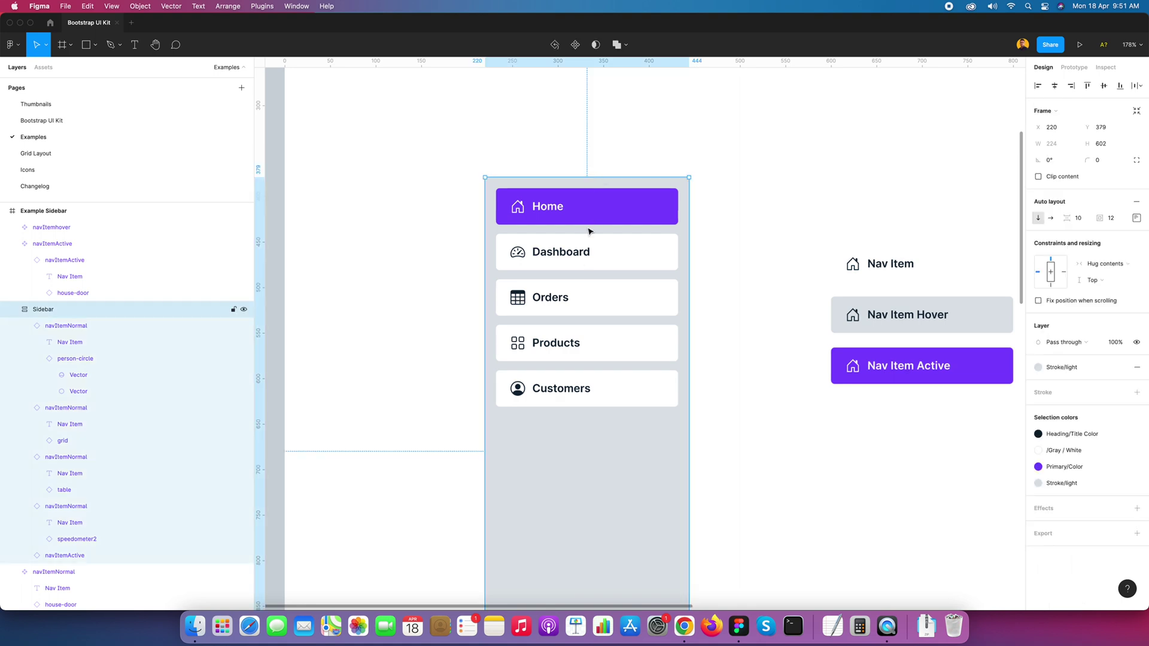
{"action": "left_click", "coordinate": [1080, 219]}
{"action": "key", "text": "shift+Up"}
{"action": "key", "text": "shift+Up"}
{"action": "key", "text": "shift+Up"}
{"action": "key", "text": "shift+Up"}
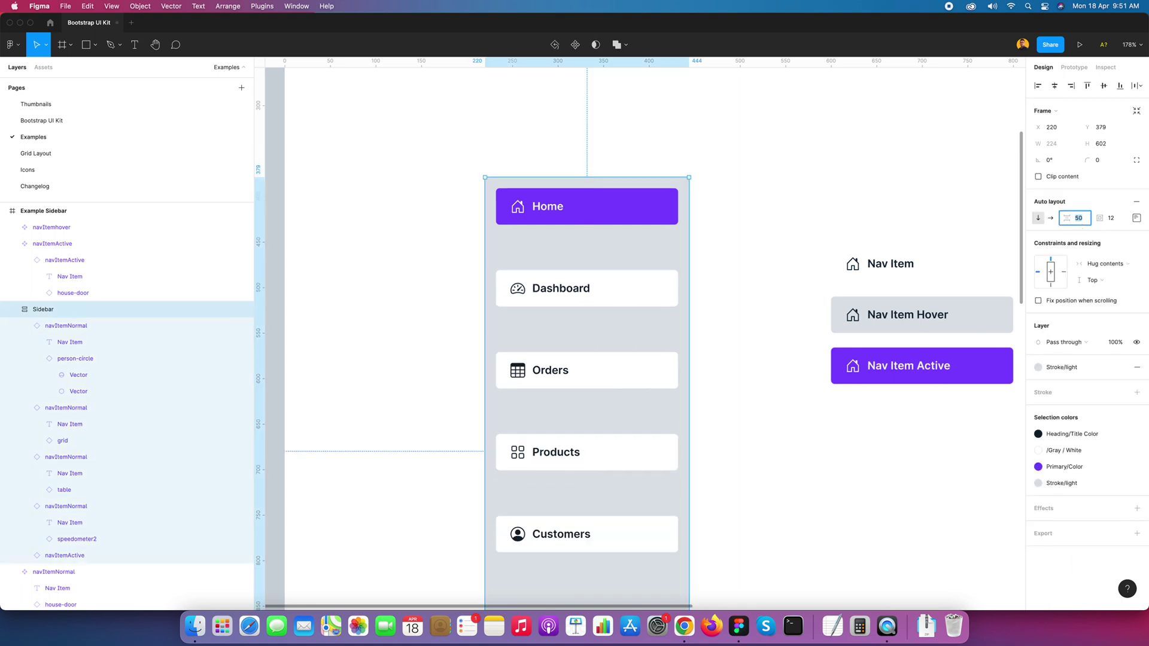
{"action": "key", "text": "shift+Down"}
{"action": "key", "text": "shift+Down"}
{"action": "key", "text": "shift+Down"}
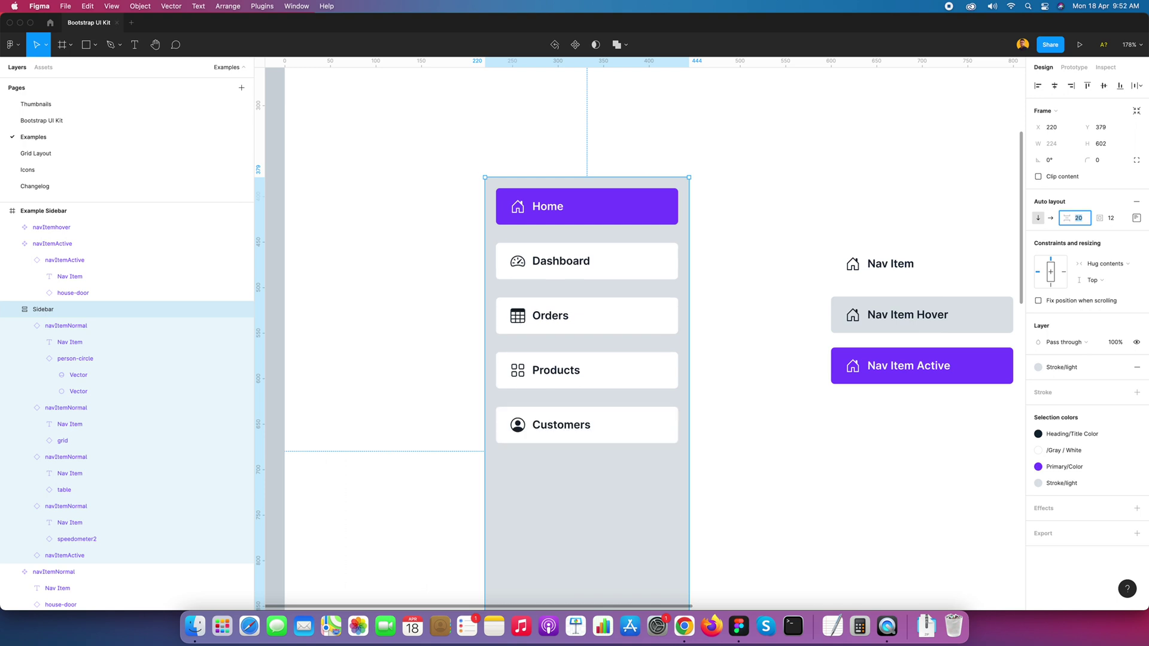
{"action": "type", "text": "8"}
{"action": "key", "text": "Tab"}
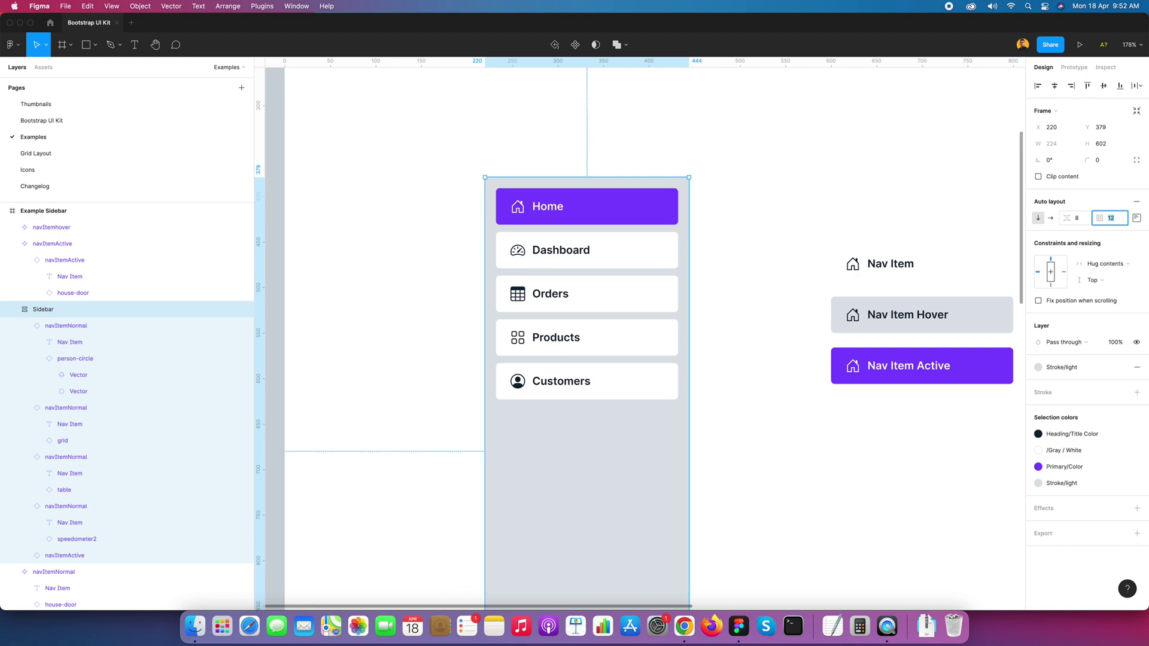
Check the item spacing of the Bootstrap example in Chrome and set the Sidebar frame's auto layout item spacing in Figma to 4.
{"action": "key", "text": "super+Tab"}
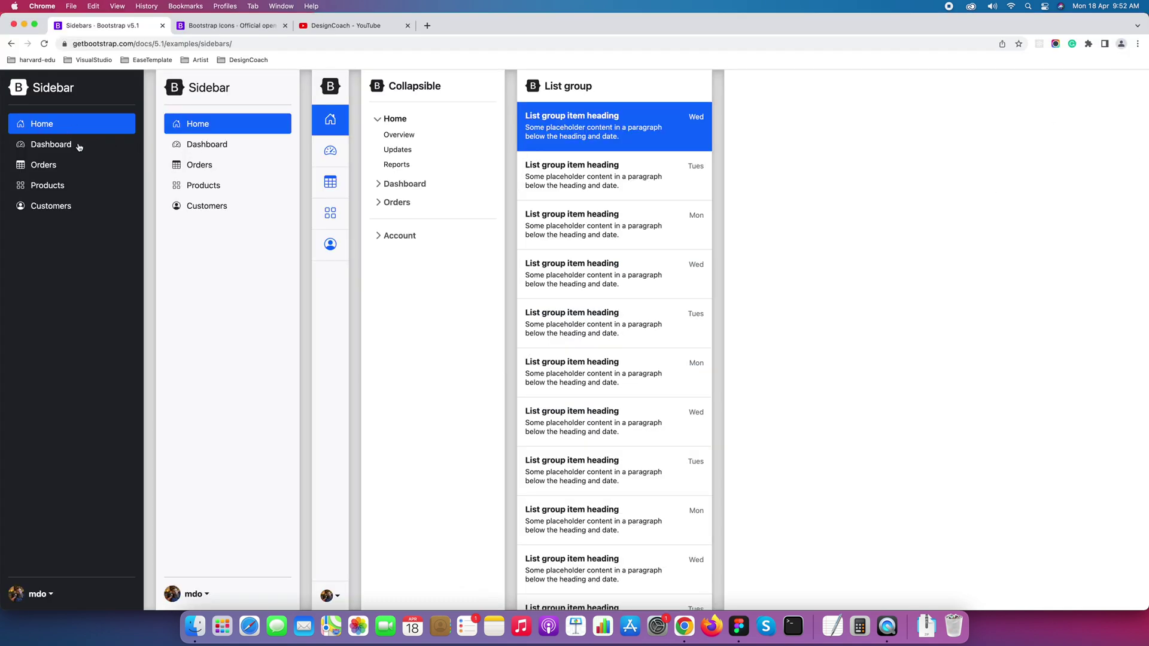
{"action": "key", "text": "super+Tab"}
{"action": "left_click", "coordinate": [1088, 220]}
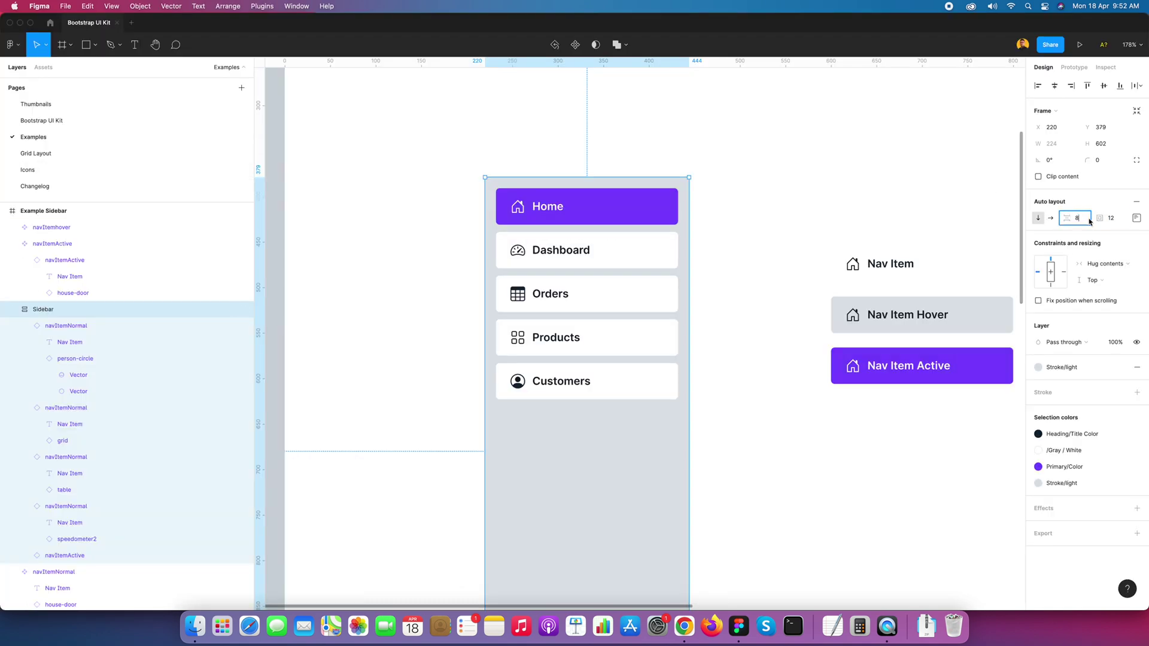
{"action": "type", "text": "4"}
{"action": "key", "text": "Tab"}
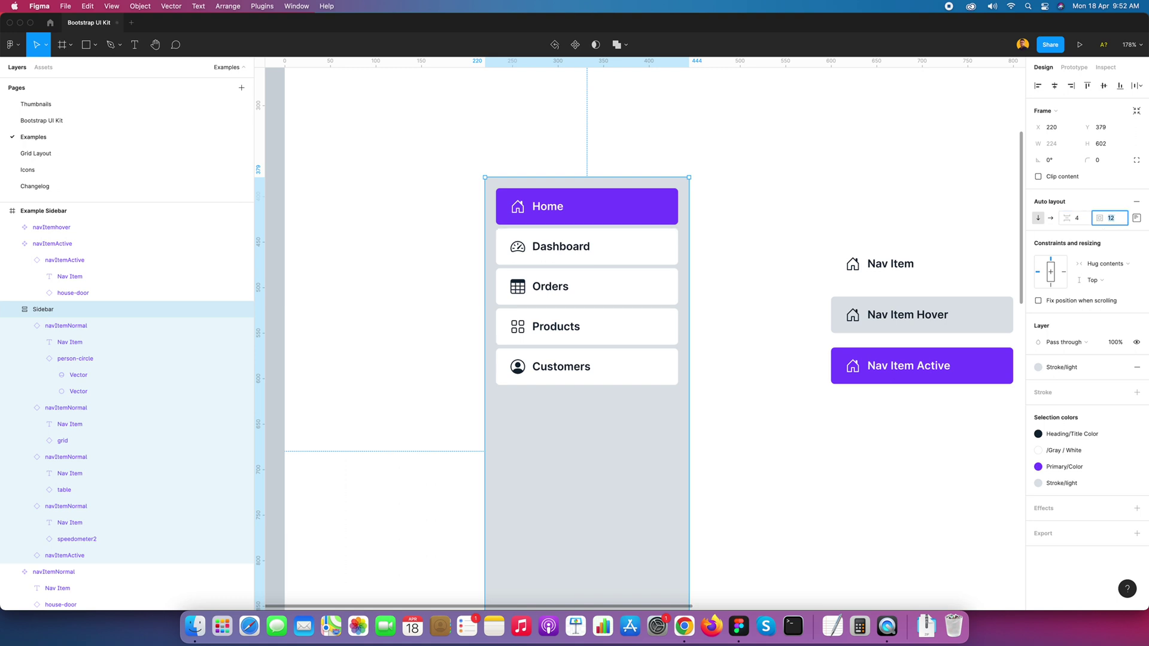
{"action": "left_click", "coordinate": [765, 285]}
Check the sidebar background in the Chrome reference and change the Sidebar frame's fill in Figma to the Gray/White color style.
{"action": "key", "text": "super+Tab"}
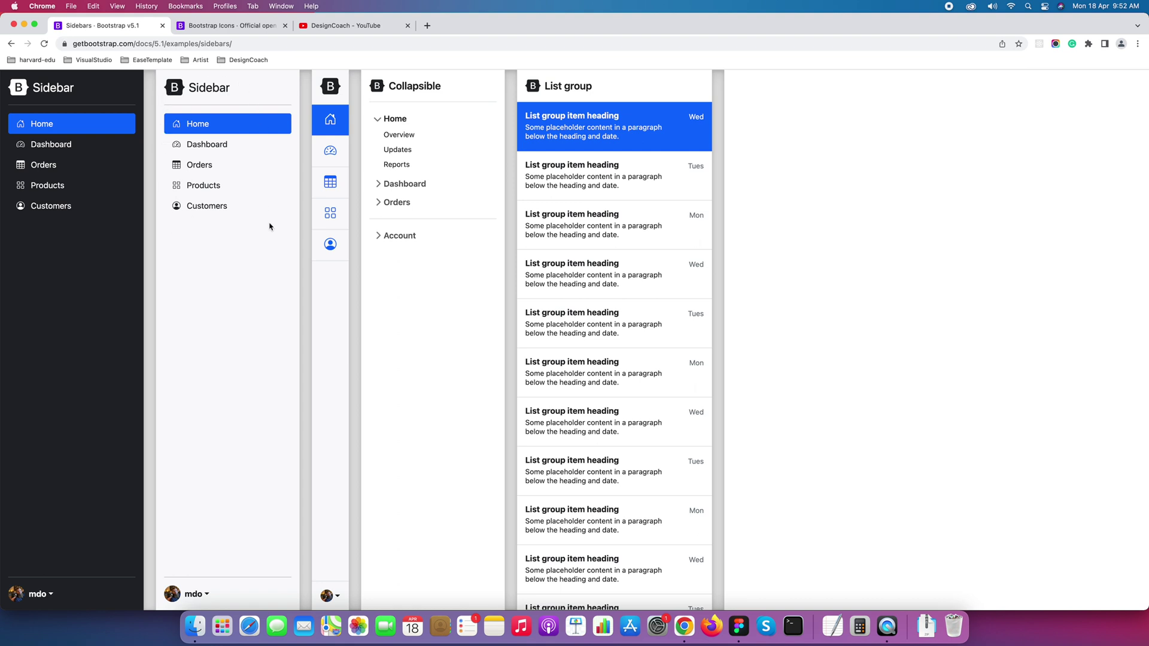
{"action": "key", "text": "super+Tab"}
{"action": "scroll", "coordinate": [626, 350], "scroll_direction": "down", "scroll_amount": 1}
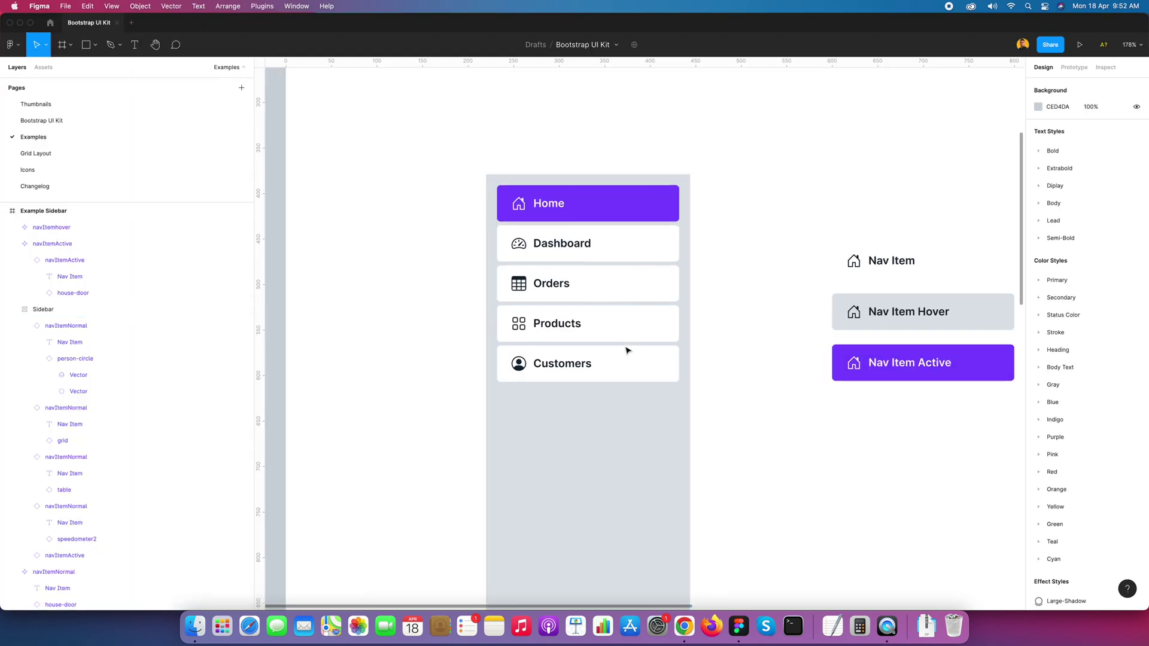
{"action": "scroll", "coordinate": [724, 304], "scroll_direction": "down", "scroll_amount": 3}
{"action": "left_click", "coordinate": [636, 210]}
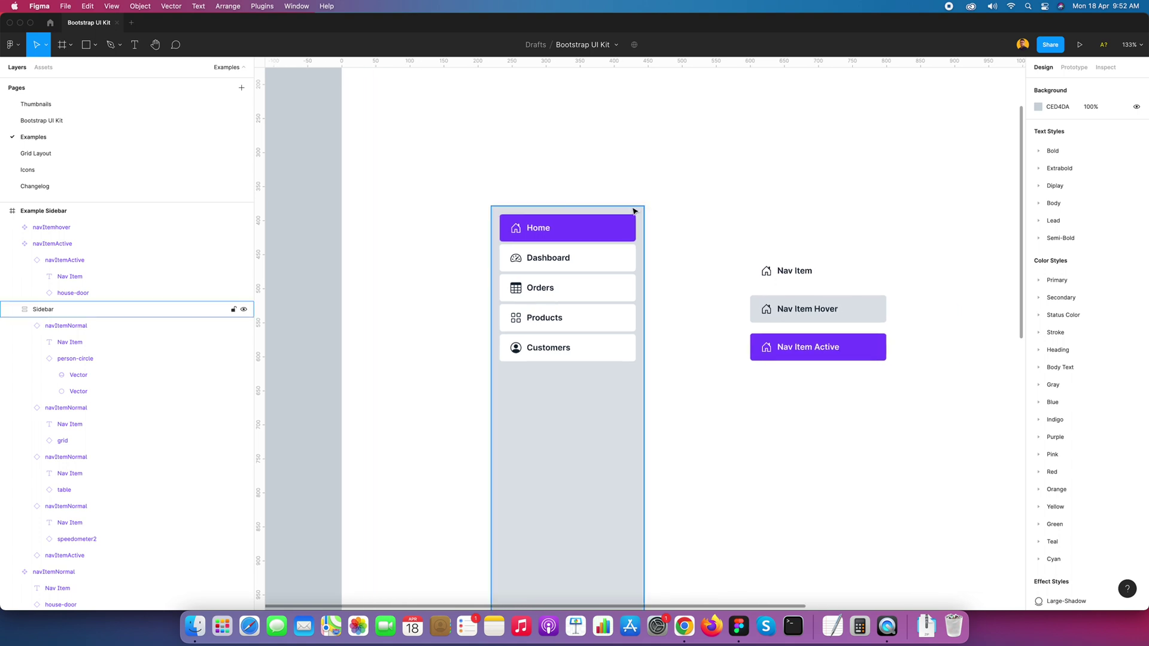
{"action": "left_click", "coordinate": [1038, 367]}
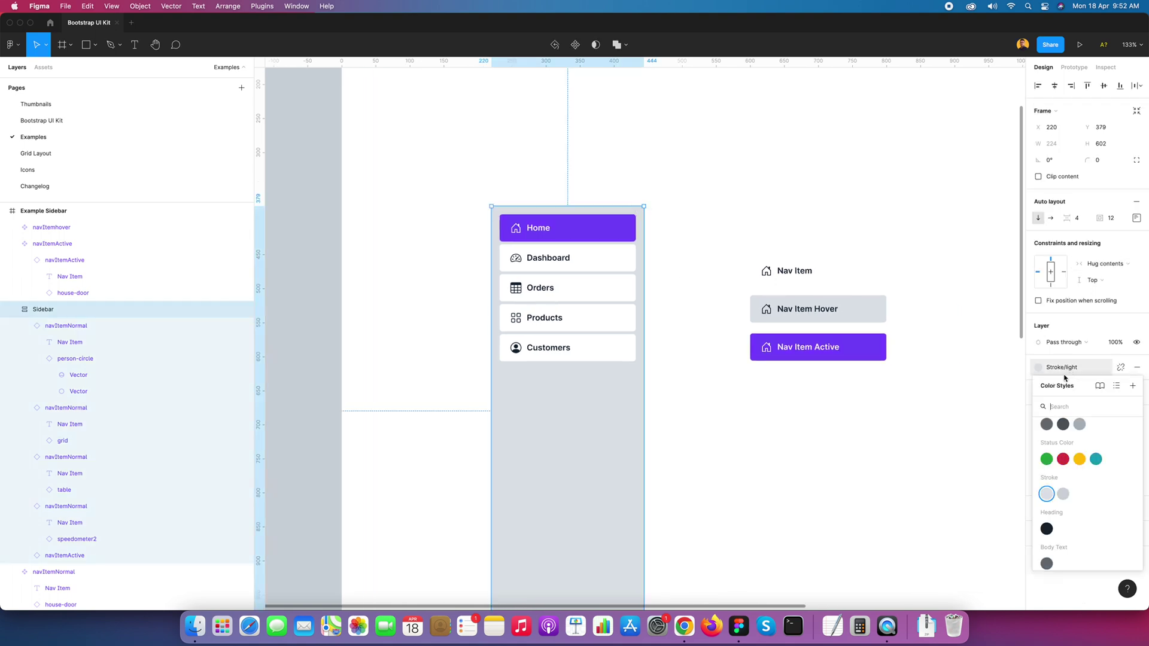
{"action": "scroll", "coordinate": [1070, 499], "scroll_direction": "down", "scroll_amount": 3}
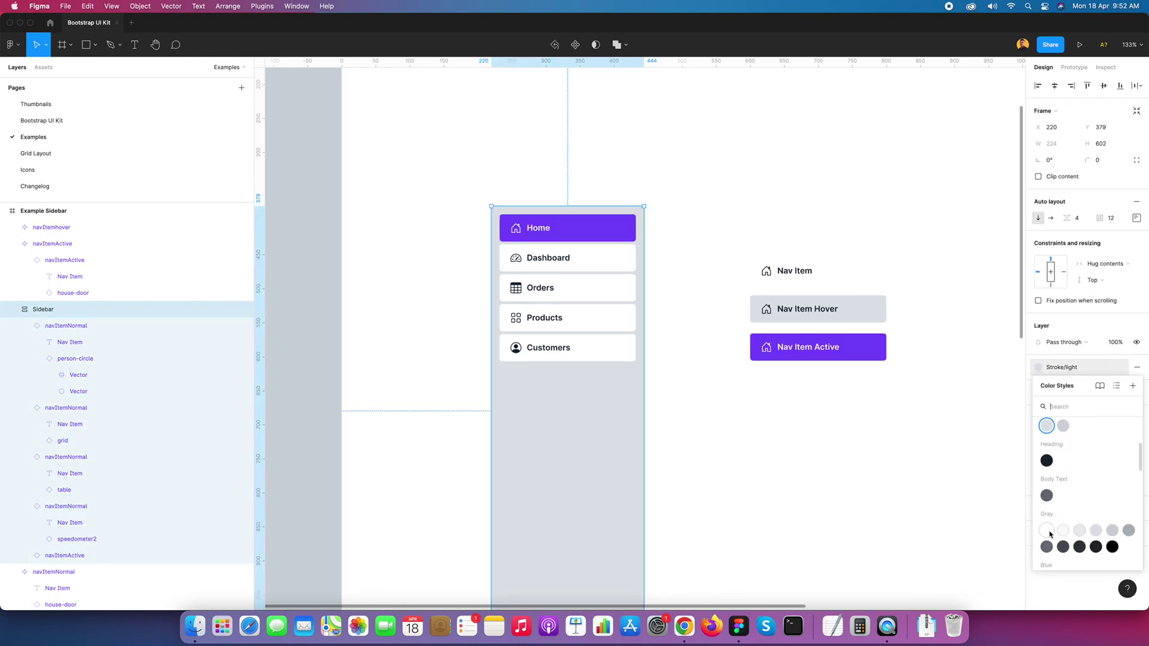
{"action": "left_click", "coordinate": [1048, 528]}
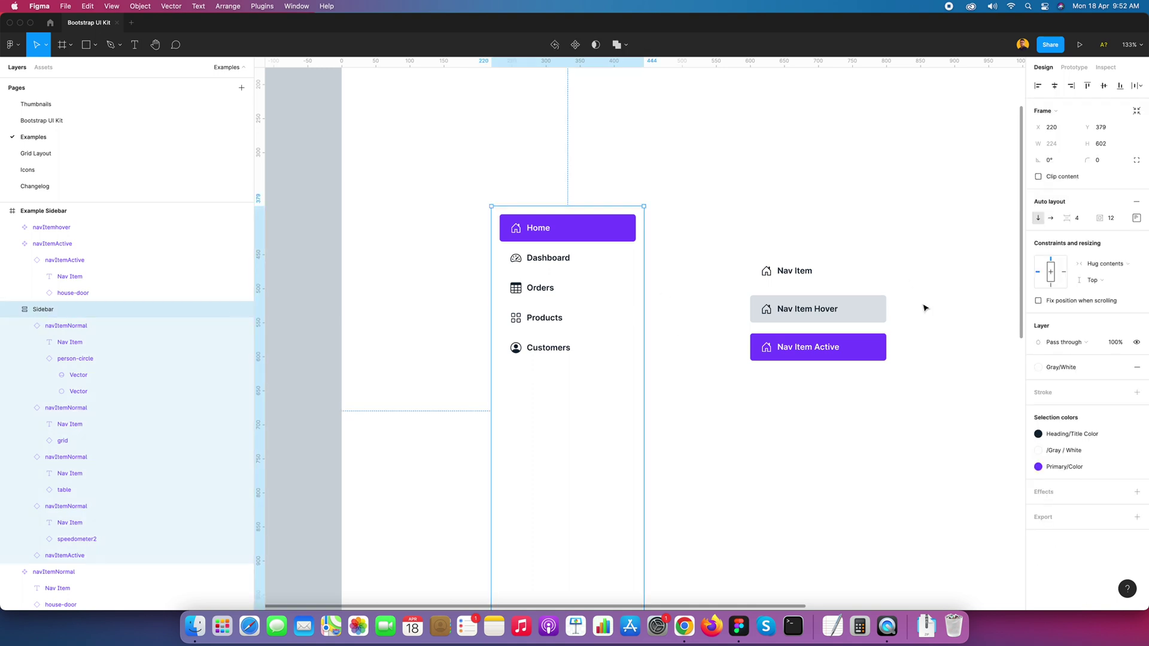
Add a stroke to the Sidebar frame using the Stroke/Input color style.
{"action": "scroll", "coordinate": [692, 287], "scroll_direction": "down", "scroll_amount": 3}
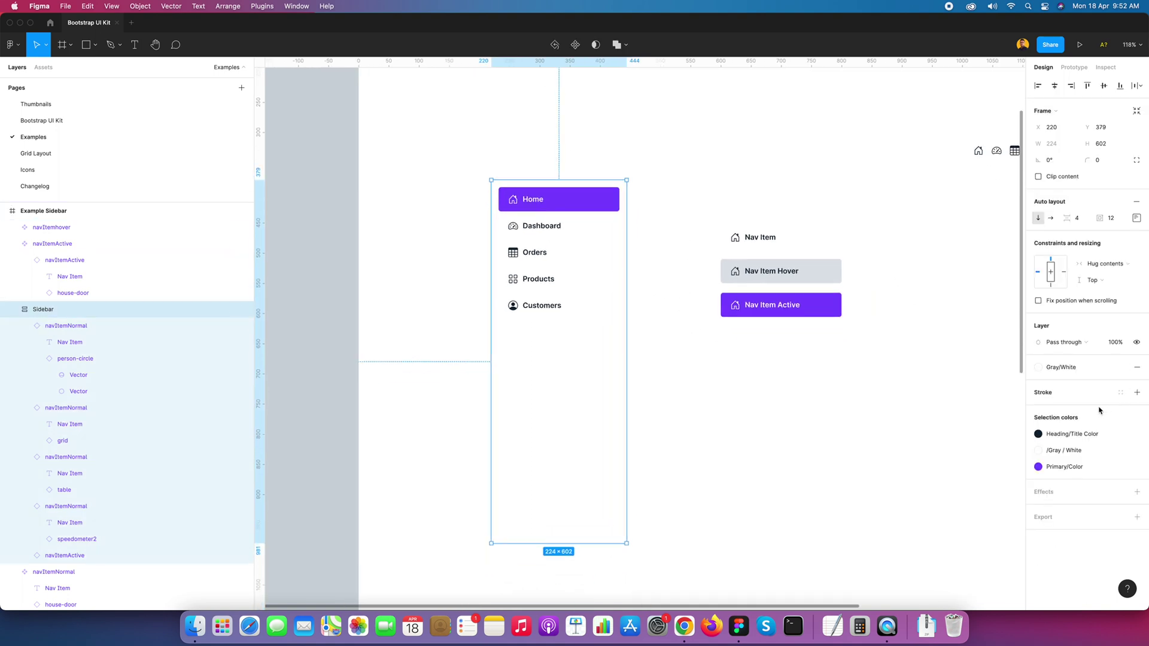
{"action": "left_click", "coordinate": [1137, 392]}
{"action": "left_click", "coordinate": [1119, 392]}
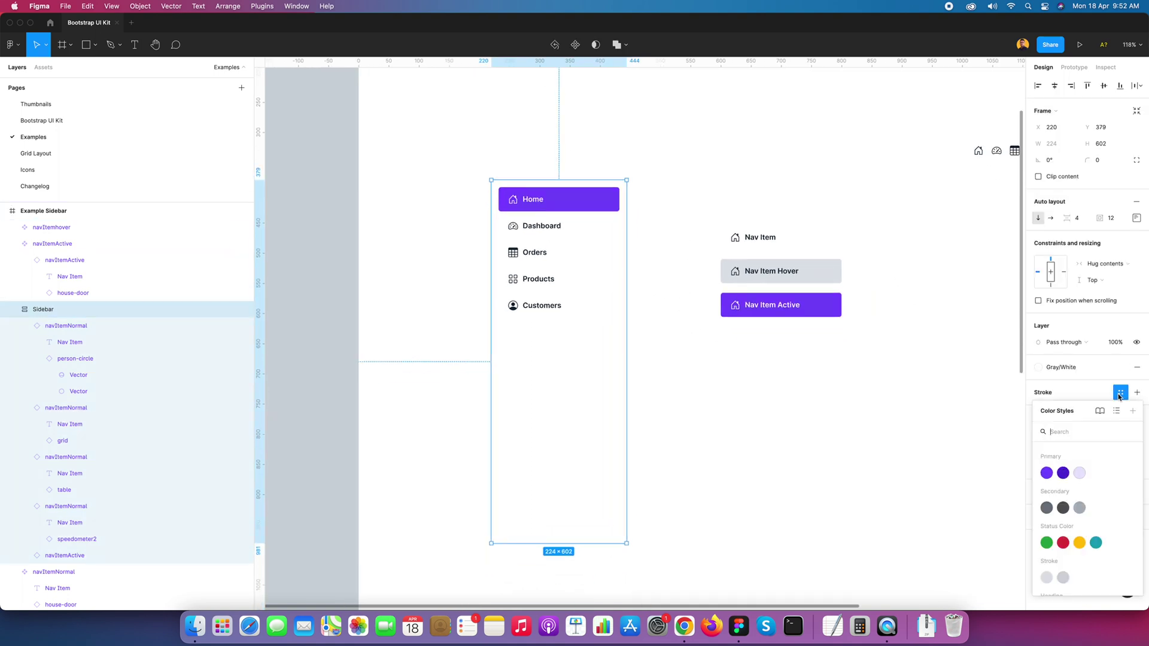
{"action": "left_click", "coordinate": [1055, 579]}
{"action": "left_click", "coordinate": [824, 437]}
Set the Sidebar frame's corner radius to 4.
{"action": "scroll", "coordinate": [600, 263], "scroll_direction": "up", "scroll_amount": 3}
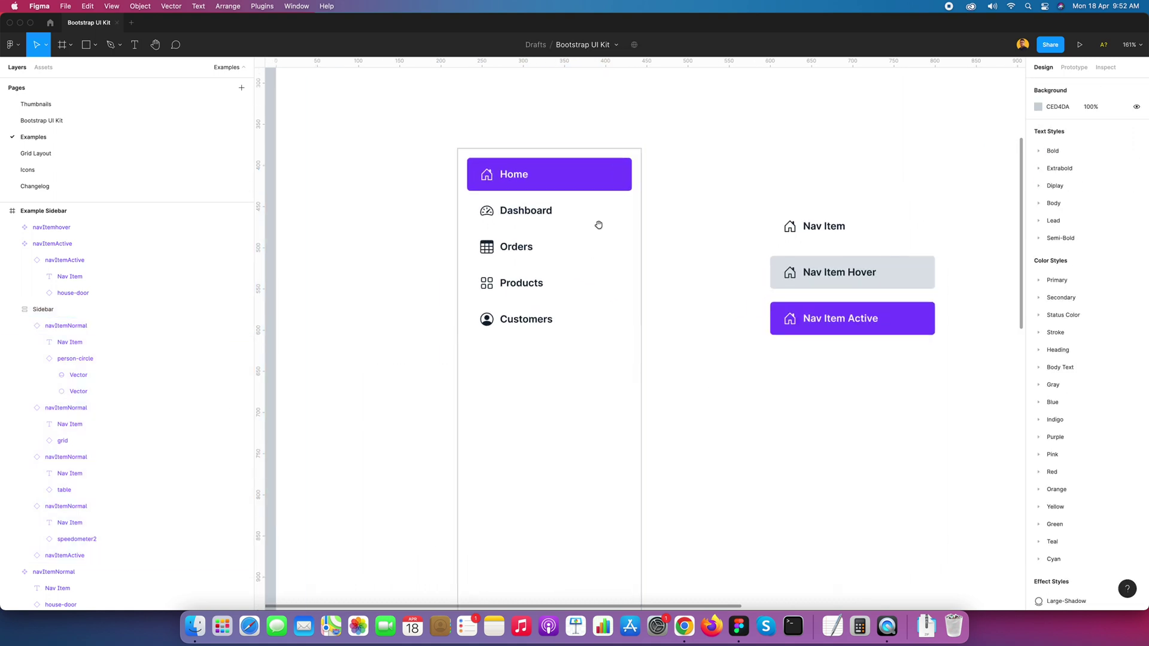
{"action": "left_click", "coordinate": [604, 265]}
{"action": "left_click", "coordinate": [1099, 159]}
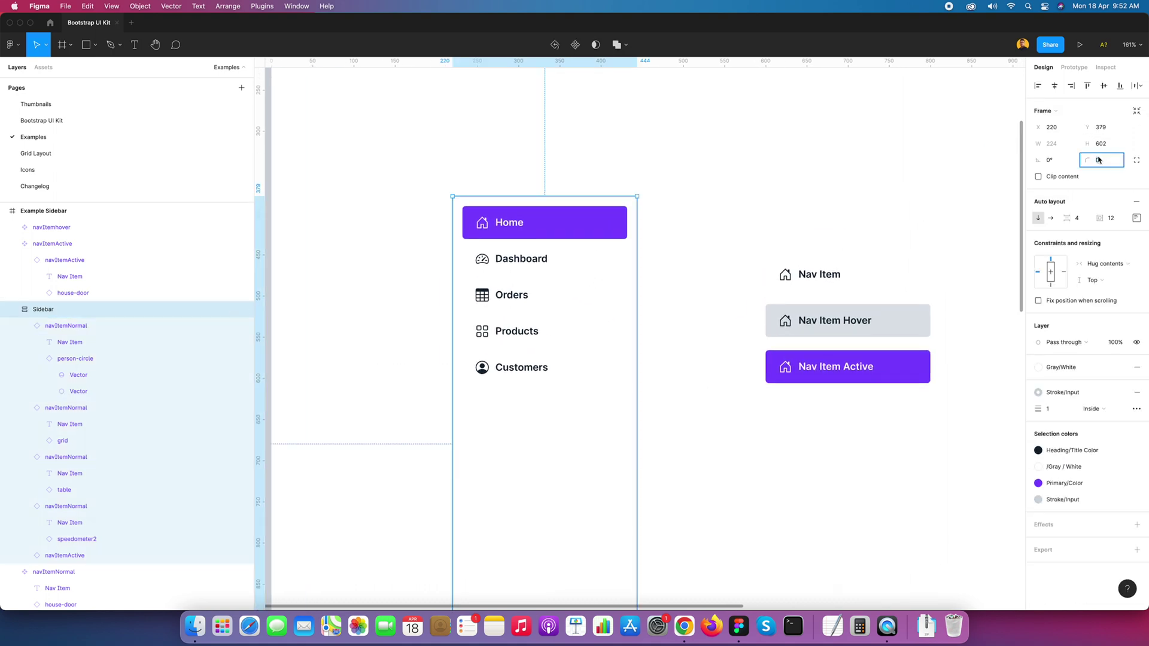
{"action": "type", "text": "4"}
{"action": "left_click", "coordinate": [739, 180]}
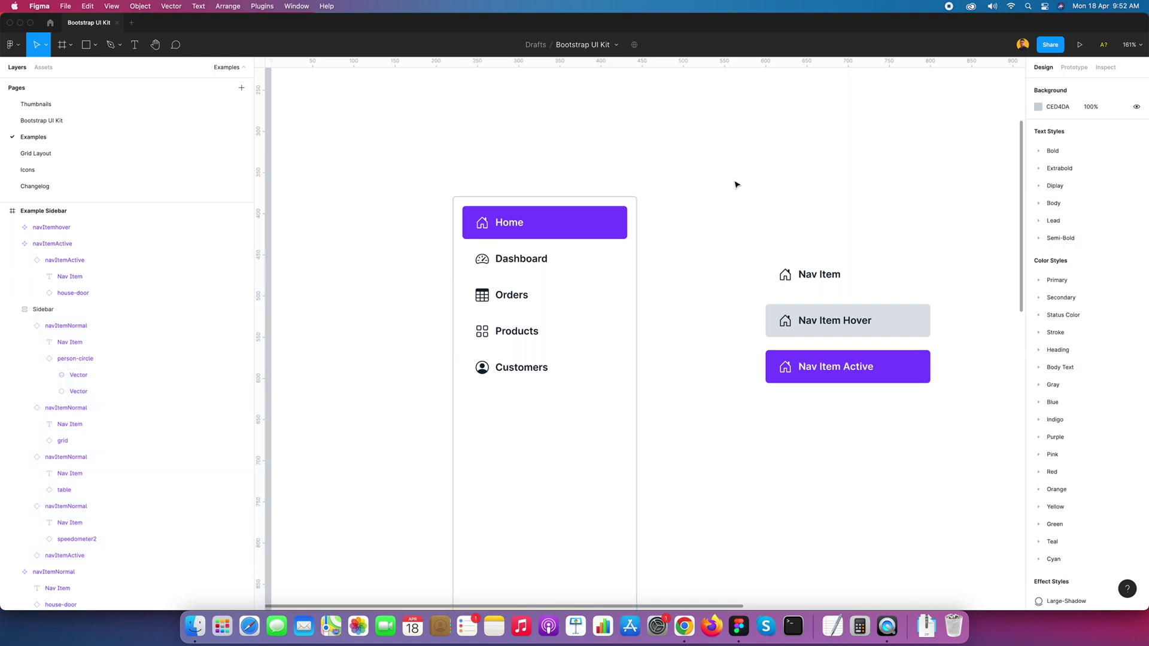
Check the sidebar heading in the Chrome reference and add a "Sidebar" text above the standalone nav items in Figma.
{"action": "key", "text": "super+Tab"}
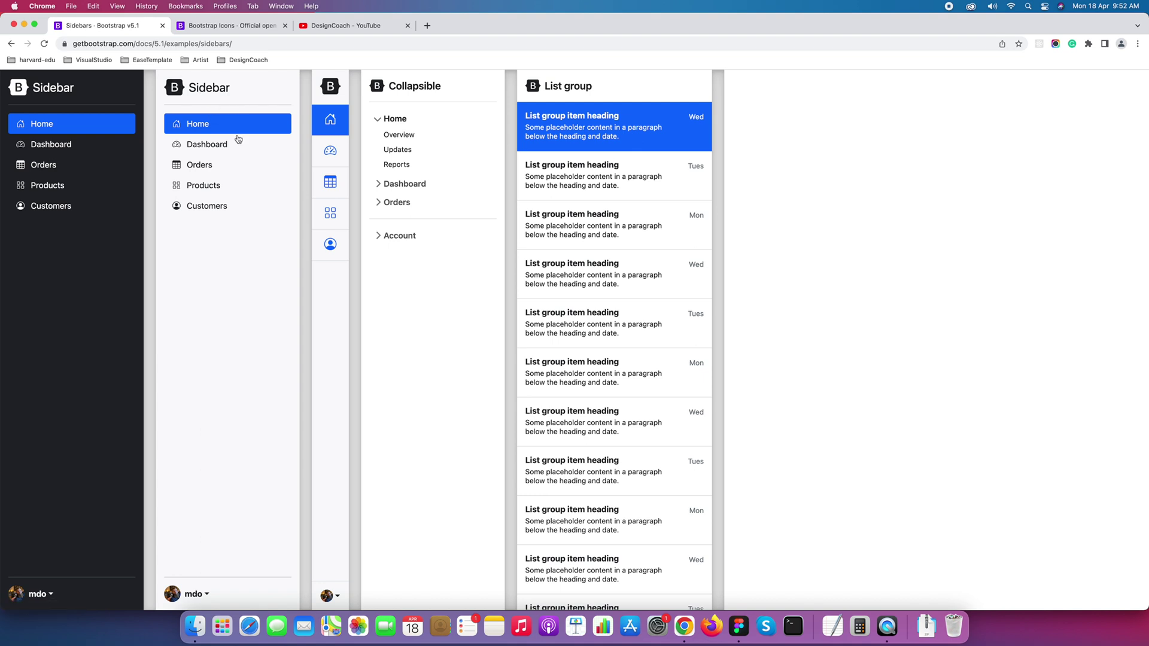
{"action": "key", "text": "super+Tab"}
{"action": "scroll", "coordinate": [733, 257], "scroll_direction": "down", "scroll_amount": 10}
{"action": "scroll", "coordinate": [700, 270], "scroll_direction": "up", "scroll_amount": 8}
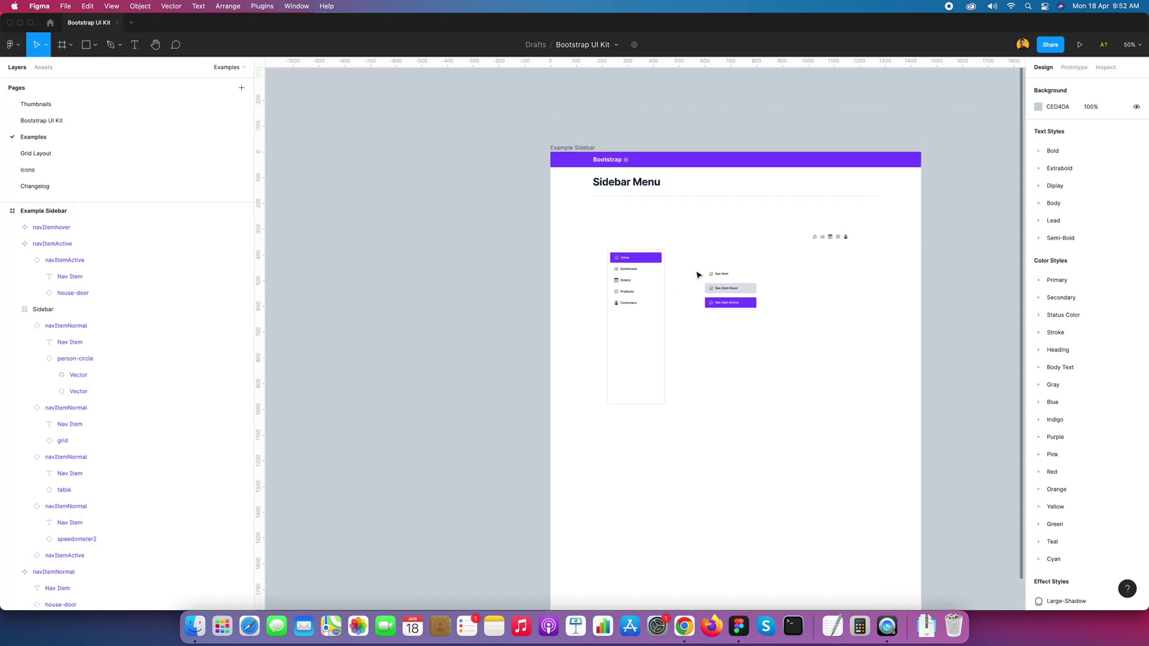
{"action": "key", "text": "t"}
{"action": "left_click", "coordinate": [702, 232]}
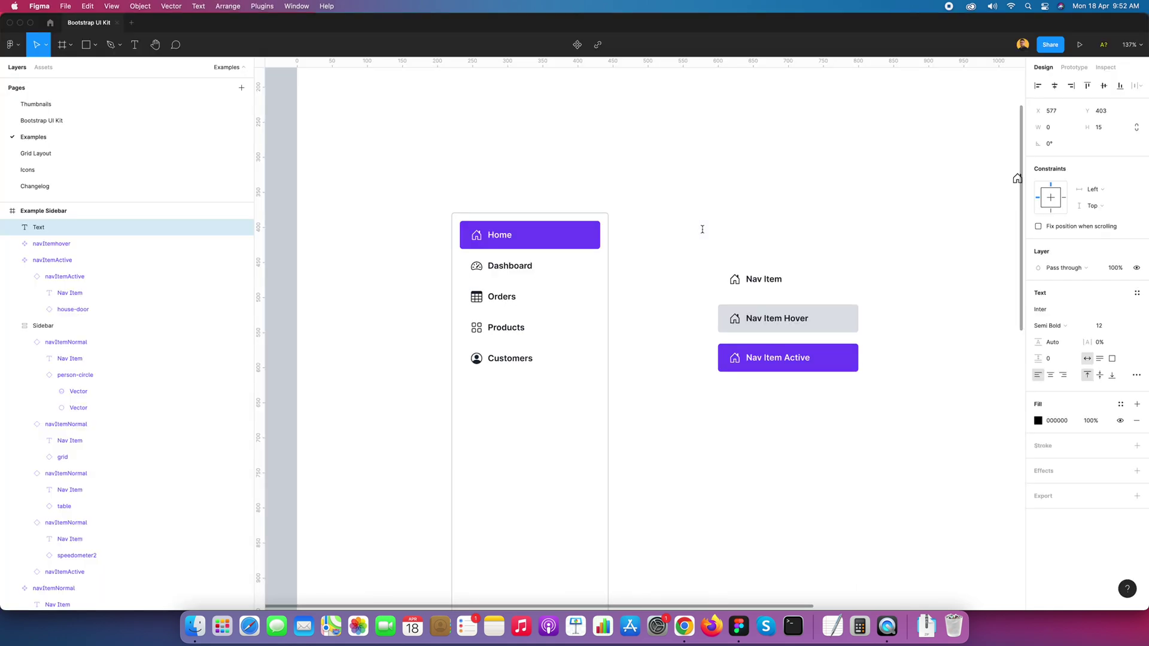
{"action": "type", "text": "Sidebar"}
{"action": "key", "text": "Escape"}
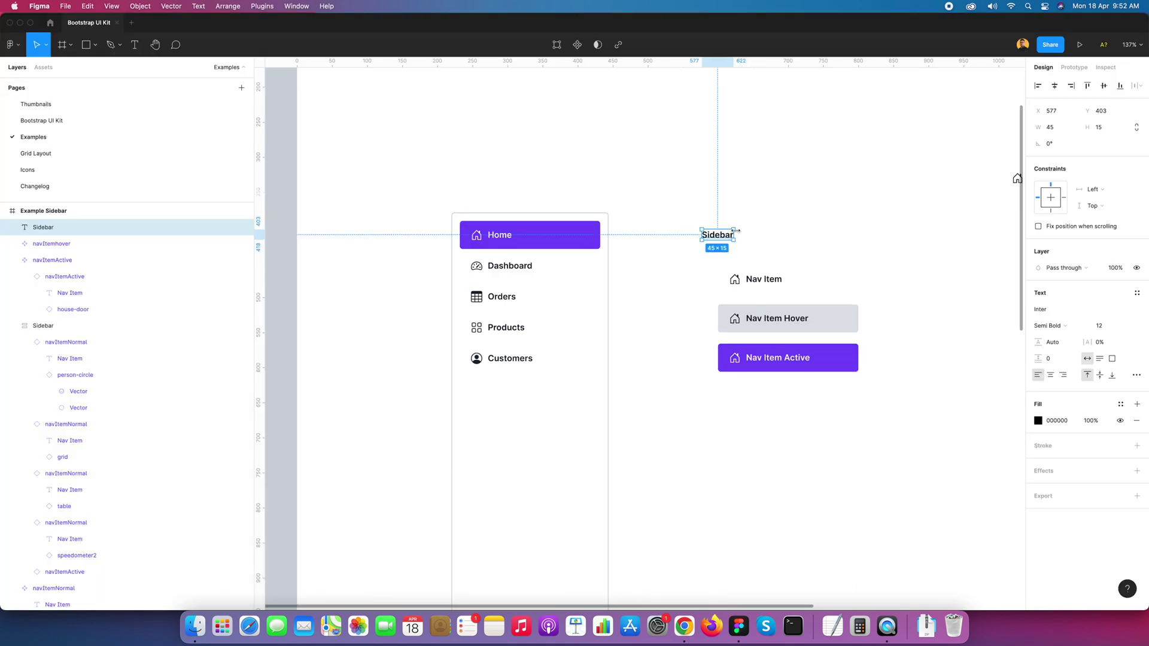
Wrap the Sidebar text in an auto layout frame with padding 16 and item spacing 0.
{"action": "right_click", "coordinate": [729, 240]}
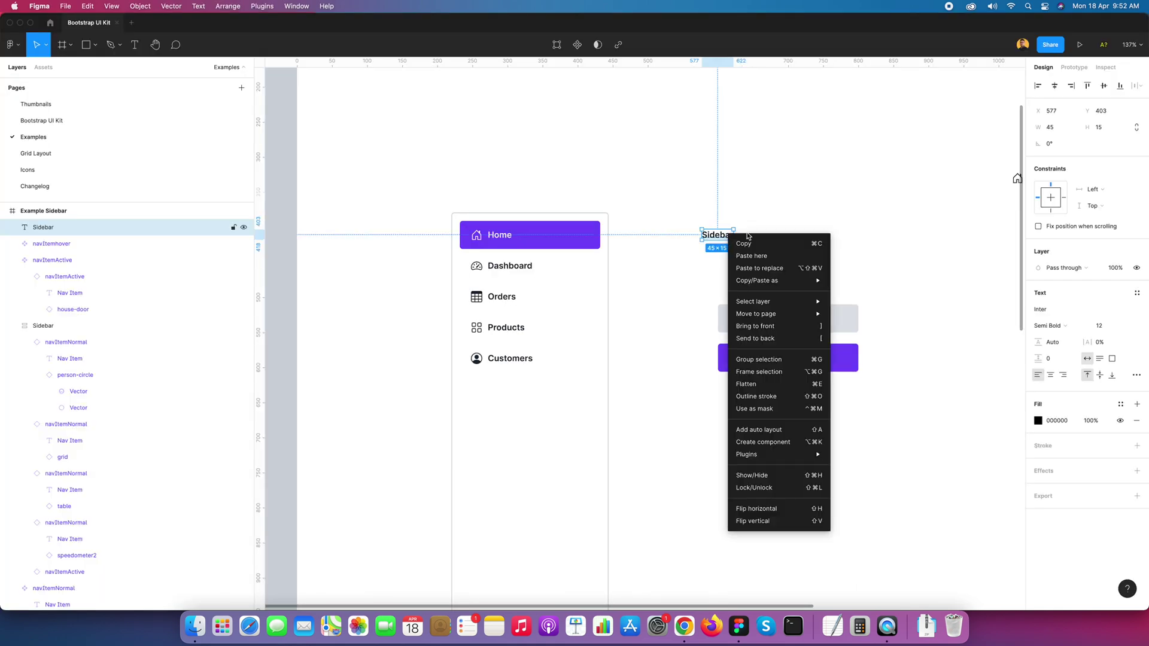
{"action": "left_click", "coordinate": [759, 437]}
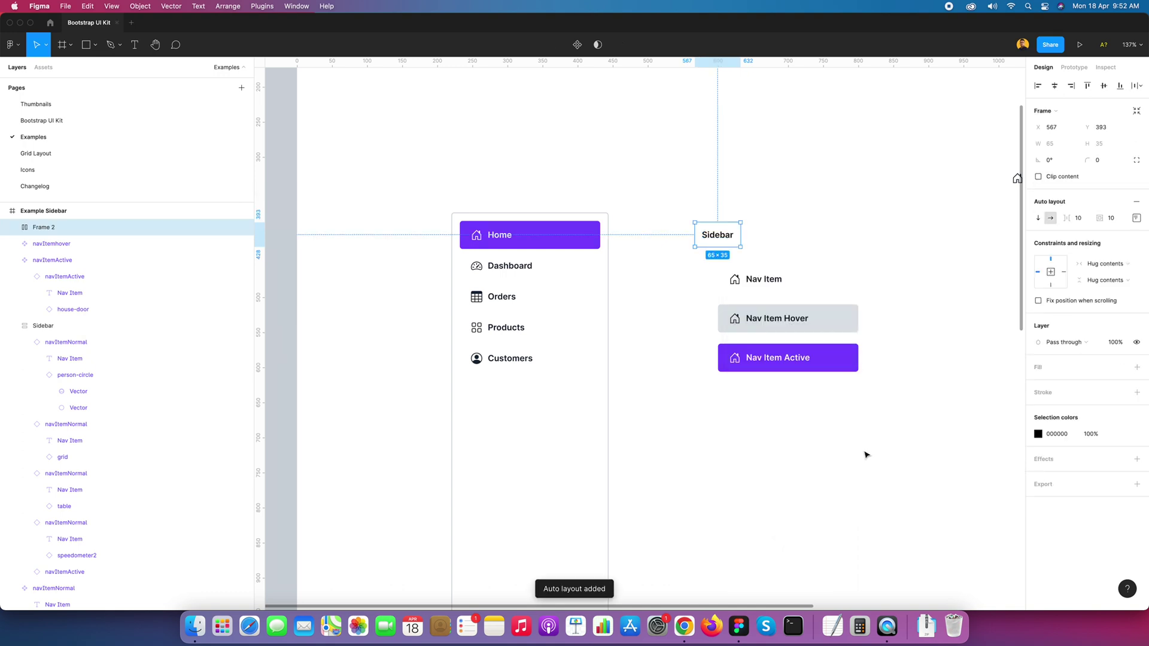
{"action": "left_click", "coordinate": [1112, 219]}
{"action": "type", "text": "16"}
{"action": "key", "text": "Tab"}
{"action": "left_click", "coordinate": [1078, 219]}
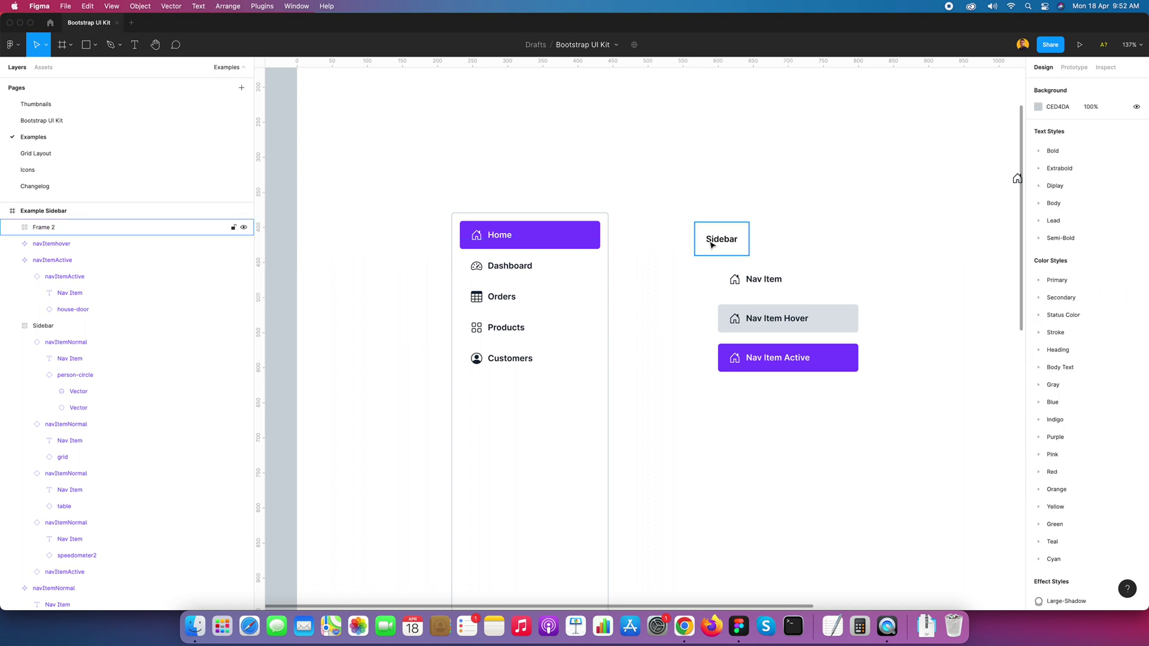
Set the top and bottom padding of the Sidebar title's auto layout frame to 12.
{"action": "left_click", "coordinate": [1136, 218]}
{"action": "type", "text": "12"}
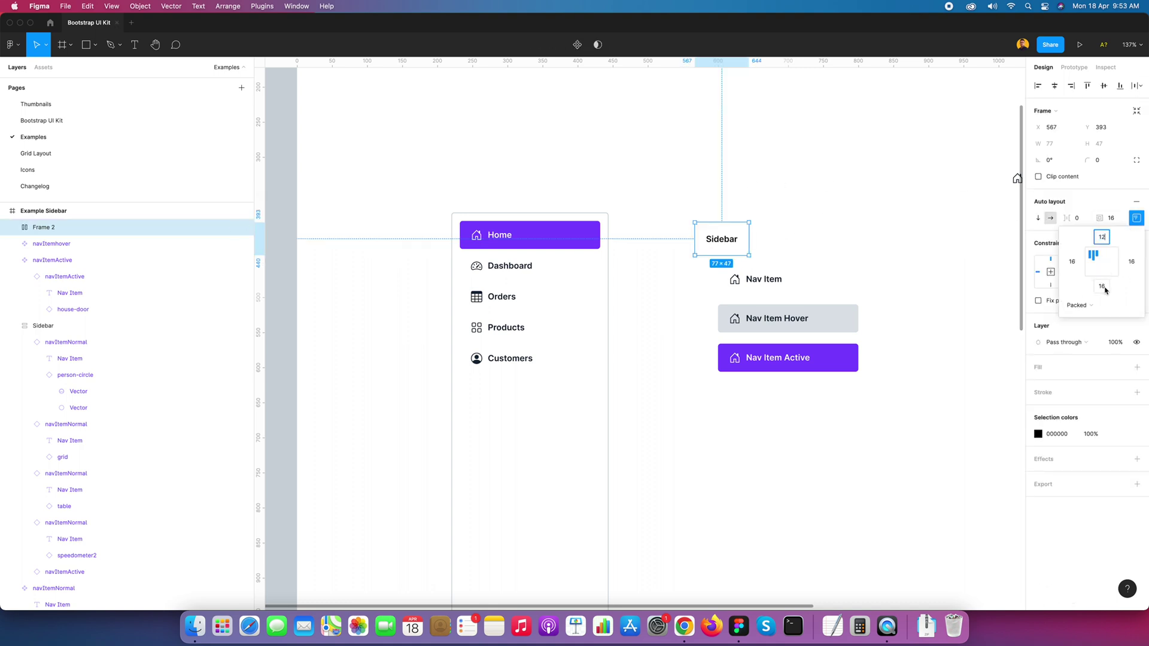
{"action": "left_click", "coordinate": [1102, 286]}
{"action": "left_click", "coordinate": [788, 216]}
Move the Sidebar title into the sidebar frame above the Home item and set its font size to 20.
{"action": "left_click_drag", "start_coordinate": [722, 236], "coordinate": [495, 241]}
{"action": "left_click", "coordinate": [495, 240]}
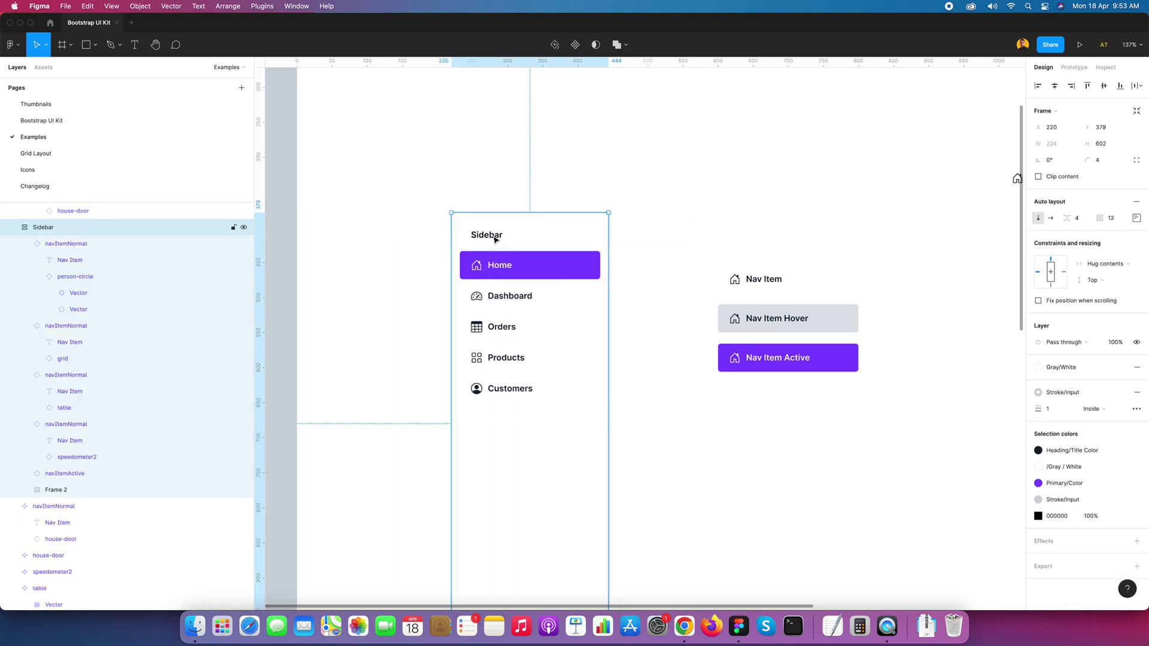
{"action": "double_click", "coordinate": [496, 236]}
{"action": "left_click", "coordinate": [1125, 289]}
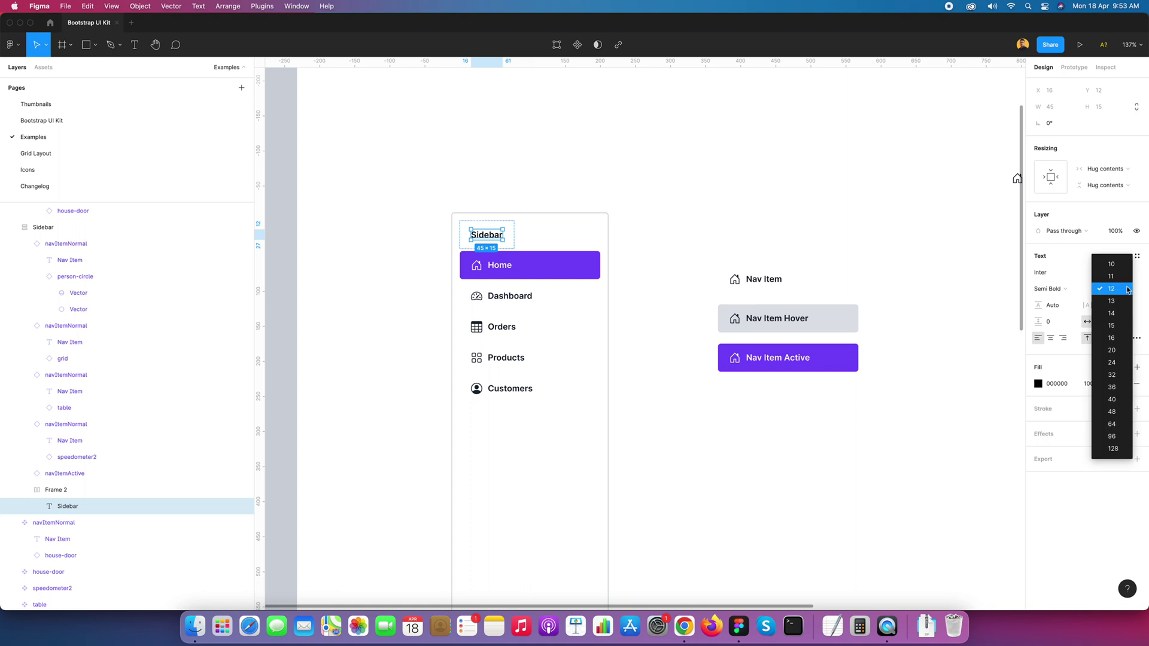
{"action": "left_click", "coordinate": [1113, 350]}
{"action": "left_click", "coordinate": [713, 210]}
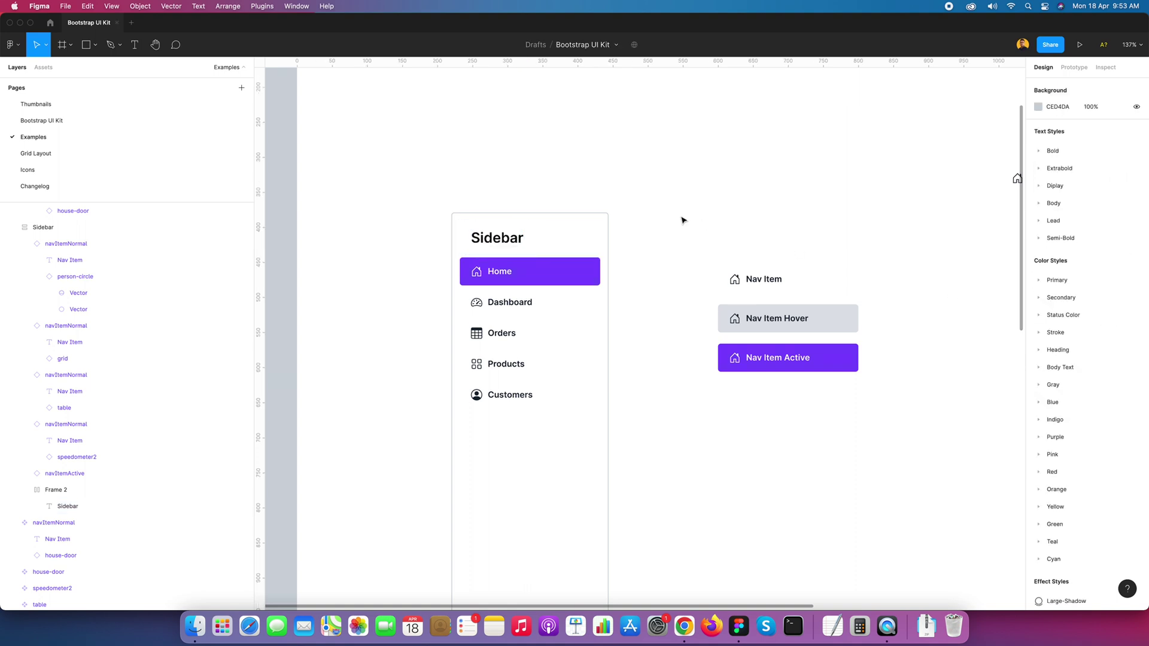
Widen the Sidebar title's frame to 200 so it matches the width of the Home item.
{"action": "left_click", "coordinate": [526, 236]}
{"action": "scroll", "coordinate": [541, 239], "scroll_direction": "up", "scroll_amount": 2}
{"action": "scroll", "coordinate": [559, 246], "scroll_direction": "up", "scroll_amount": 2}
{"action": "left_click", "coordinate": [577, 239]}
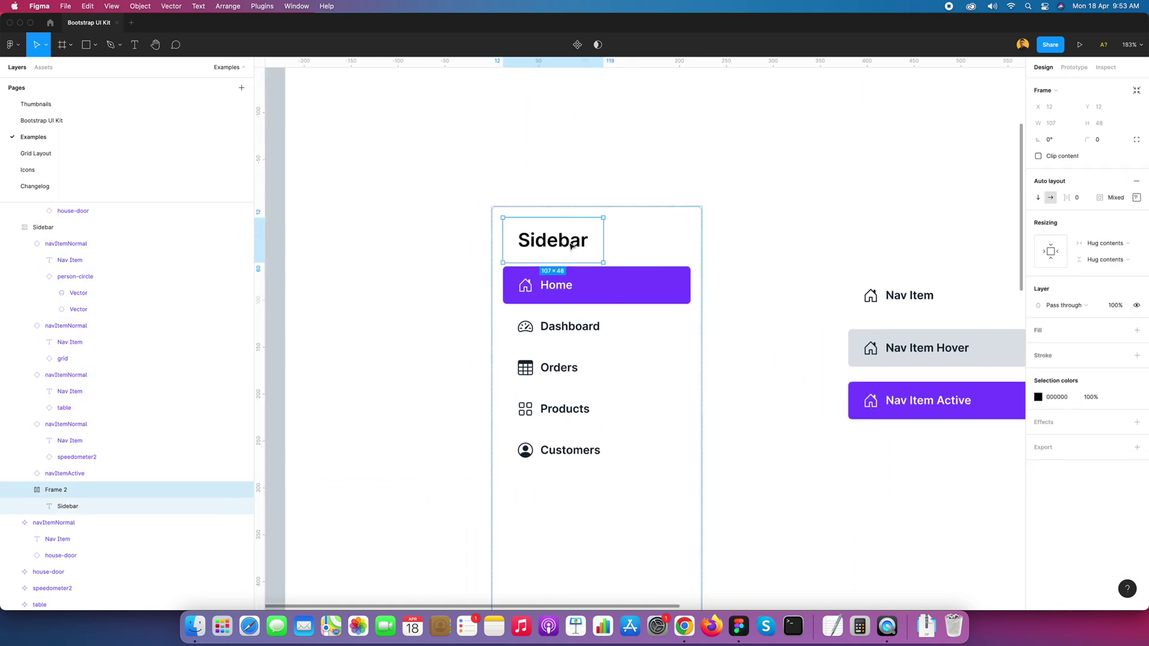
{"action": "left_click_drag", "start_coordinate": [653, 235], "coordinate": [689, 235]}
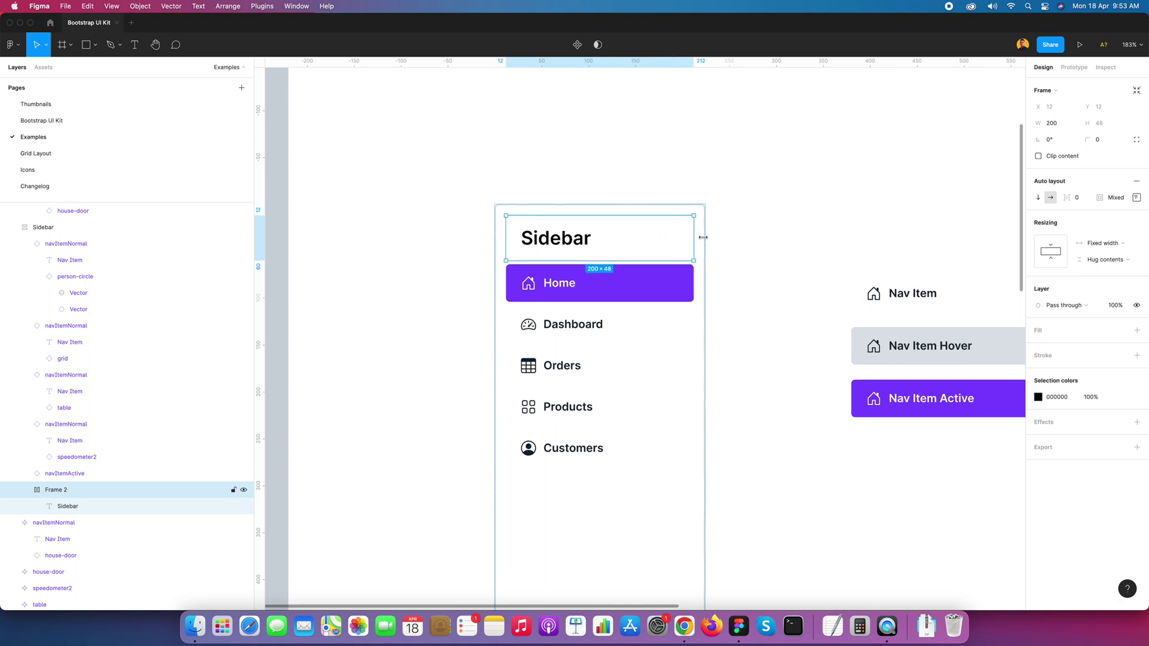
{"action": "left_click", "coordinate": [762, 259]}
{"action": "scroll", "coordinate": [762, 259], "scroll_direction": "down", "scroll_amount": 1}
{"action": "left_click", "coordinate": [569, 256]}
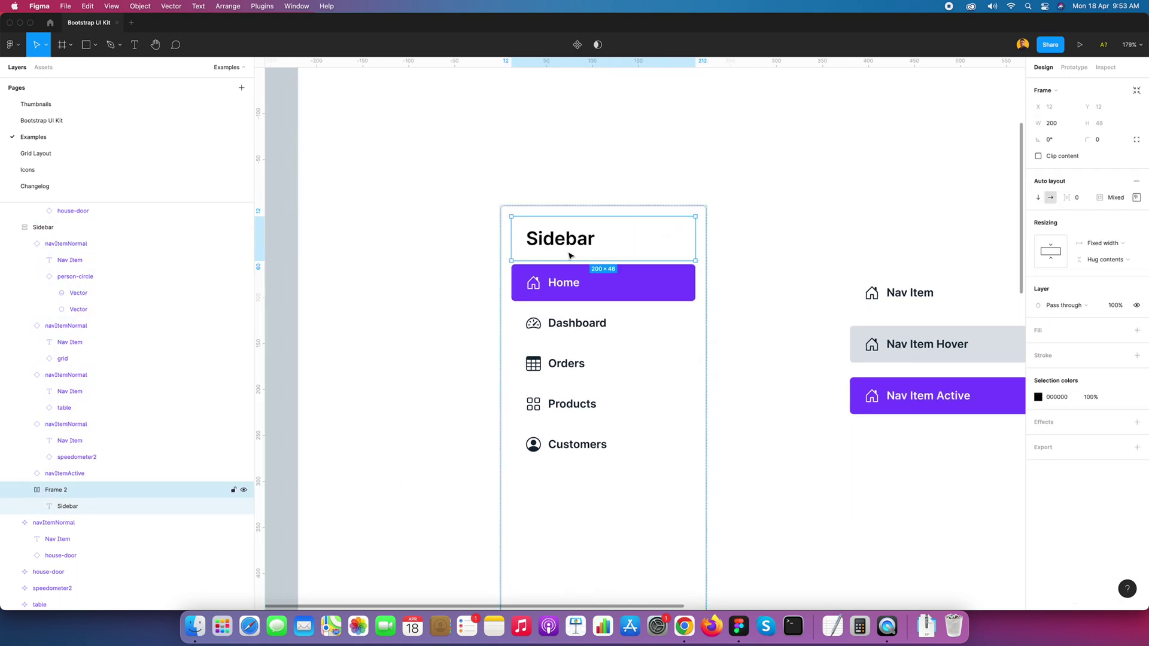
Check the divider under the heading in Chrome and draw a horizontal line about 220 long above the sidebar in Figma.
{"action": "key", "text": "super+Tab"}
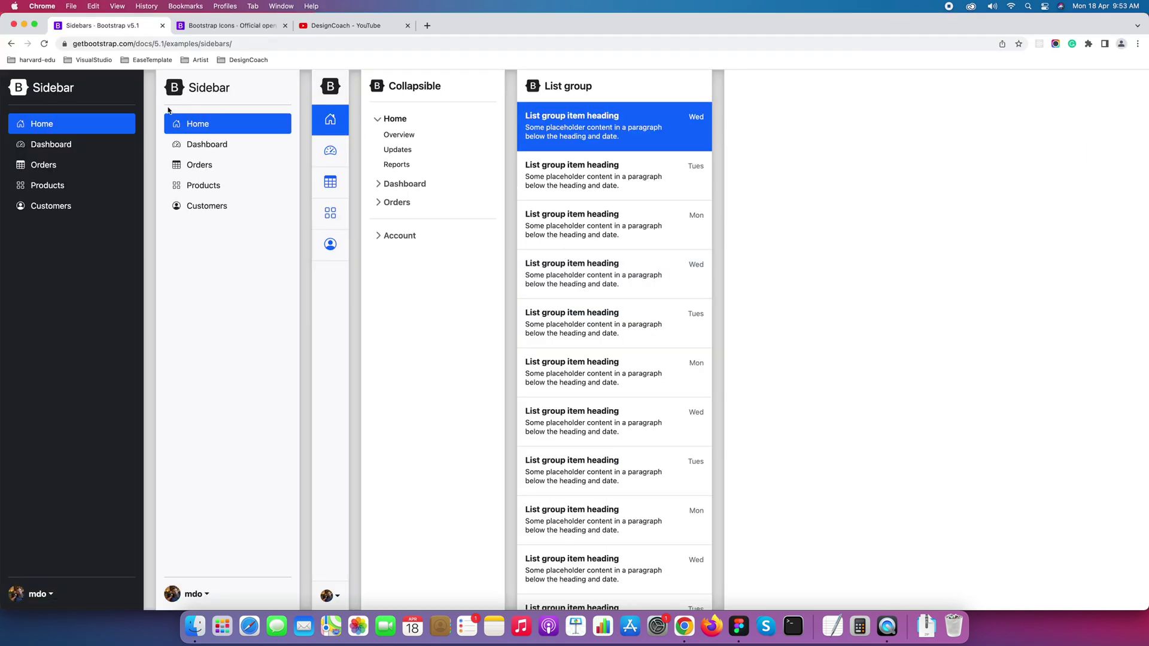
{"action": "key", "text": "super+Tab"}
{"action": "left_click", "coordinate": [793, 251]}
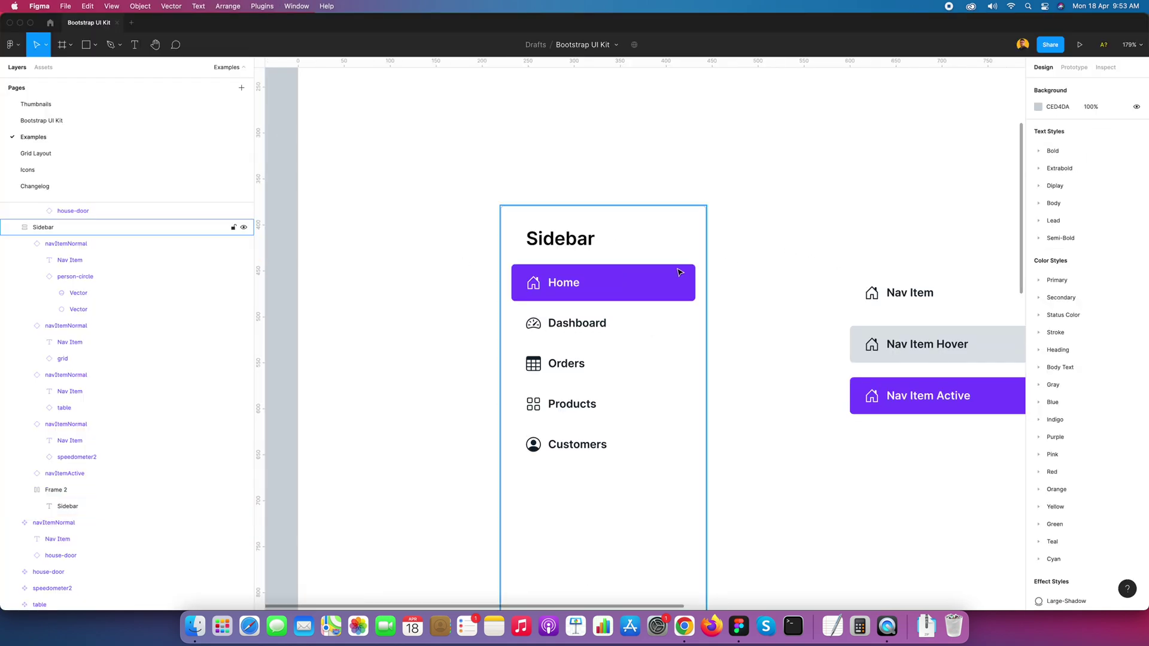
{"action": "left_click", "coordinate": [95, 44]}
{"action": "left_click", "coordinate": [97, 84]}
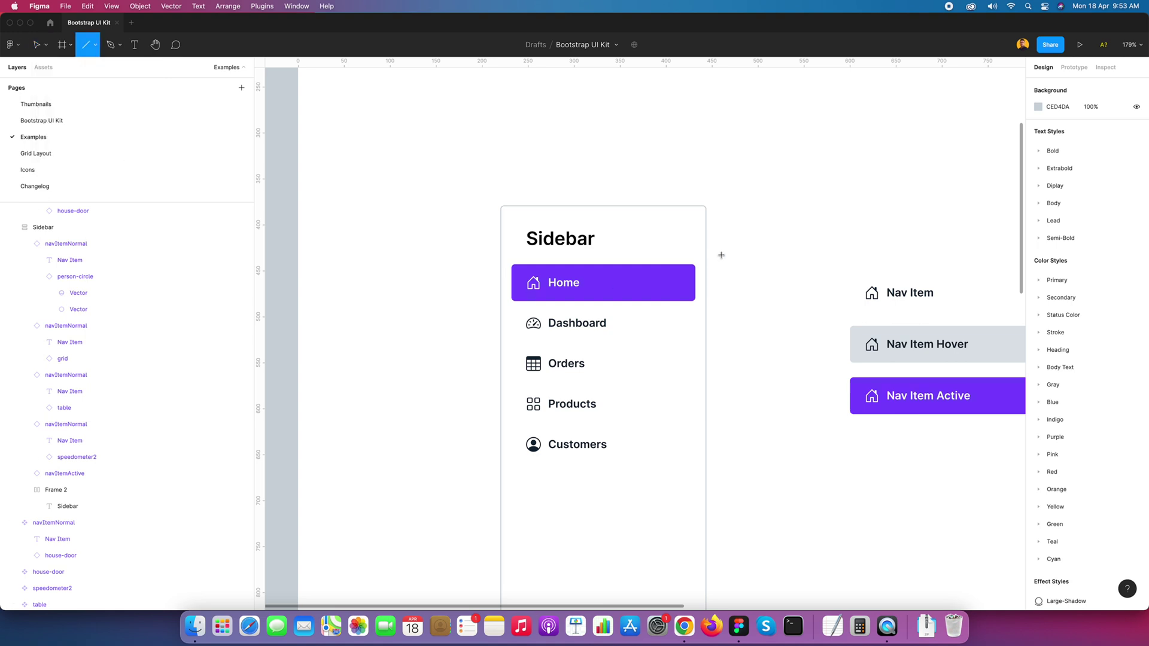
{"action": "left_click_drag", "start_coordinate": [564, 180], "coordinate": [765, 188]}
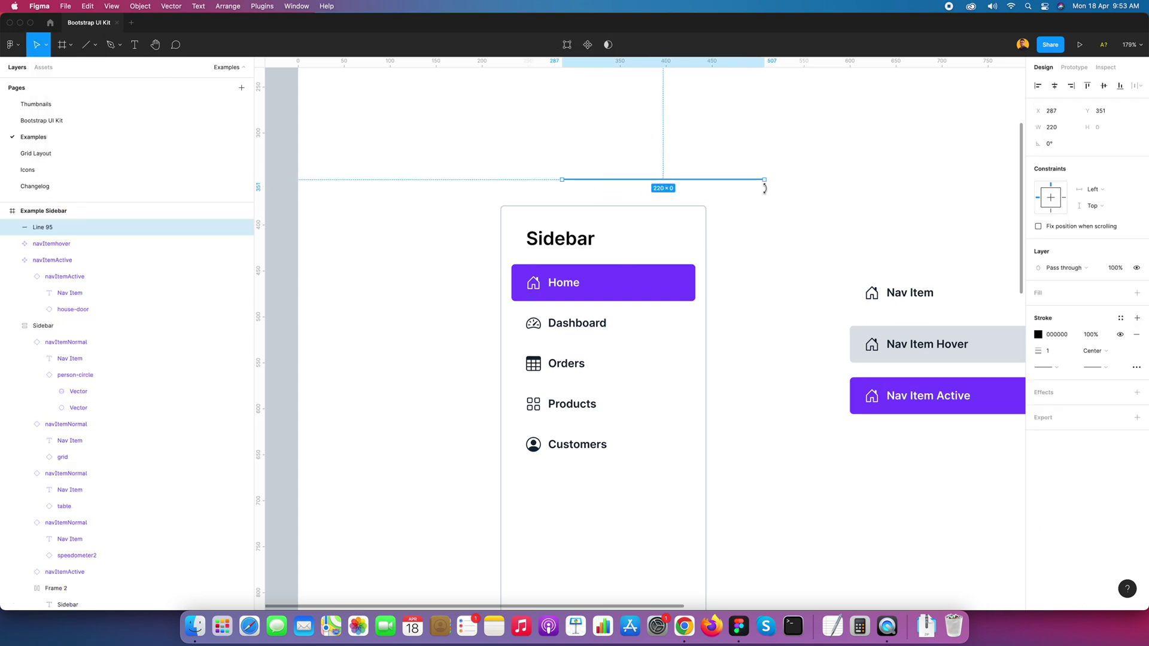
Rename the new line as divider and apply the Stroke/light color style to its stroke.
{"action": "key", "text": "super+r"}
{"action": "type", "text": "si"}
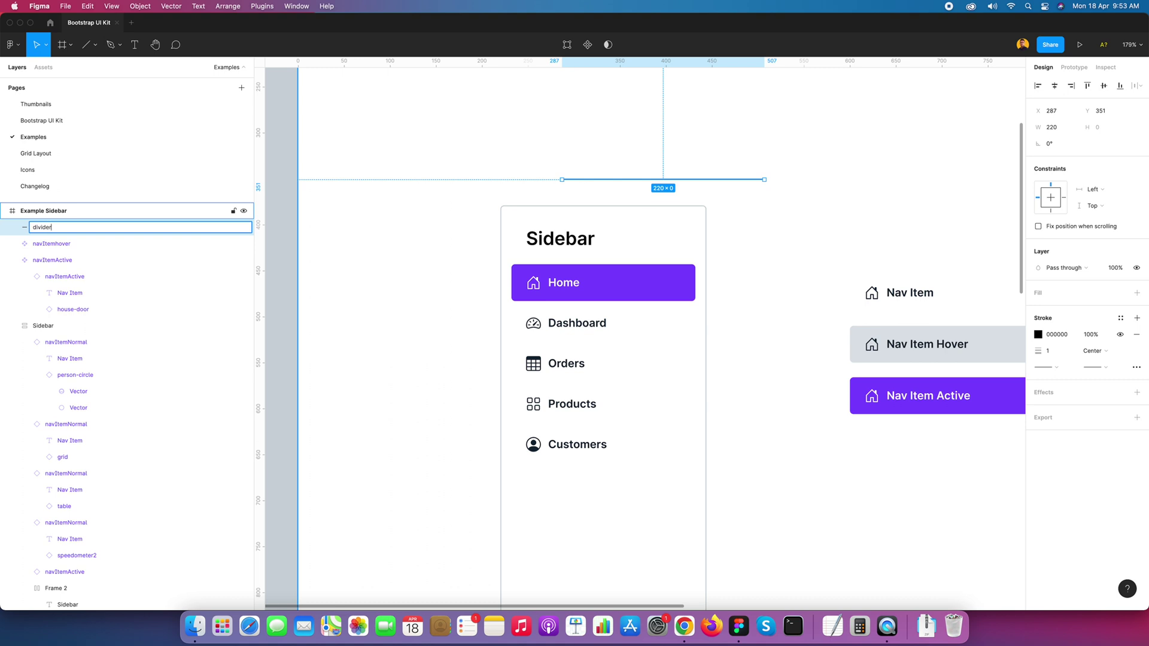
{"action": "type", "text": "vider"}
{"action": "key", "text": "Return"}
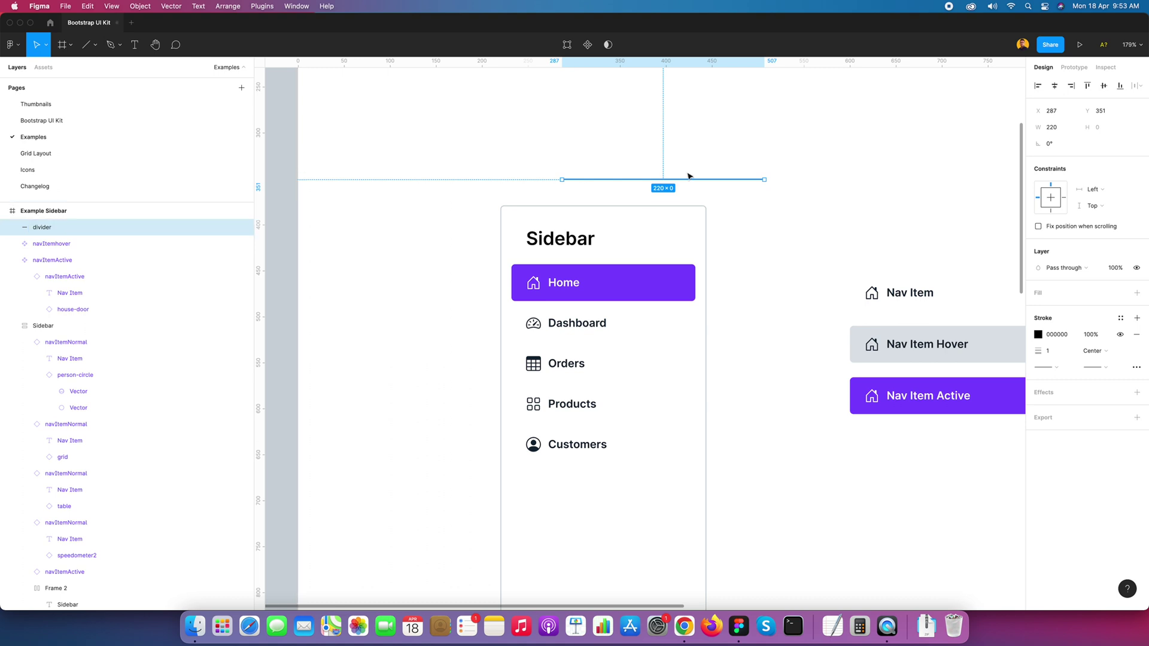
{"action": "left_click", "coordinate": [1121, 318]}
{"action": "left_click", "coordinate": [1047, 504]}
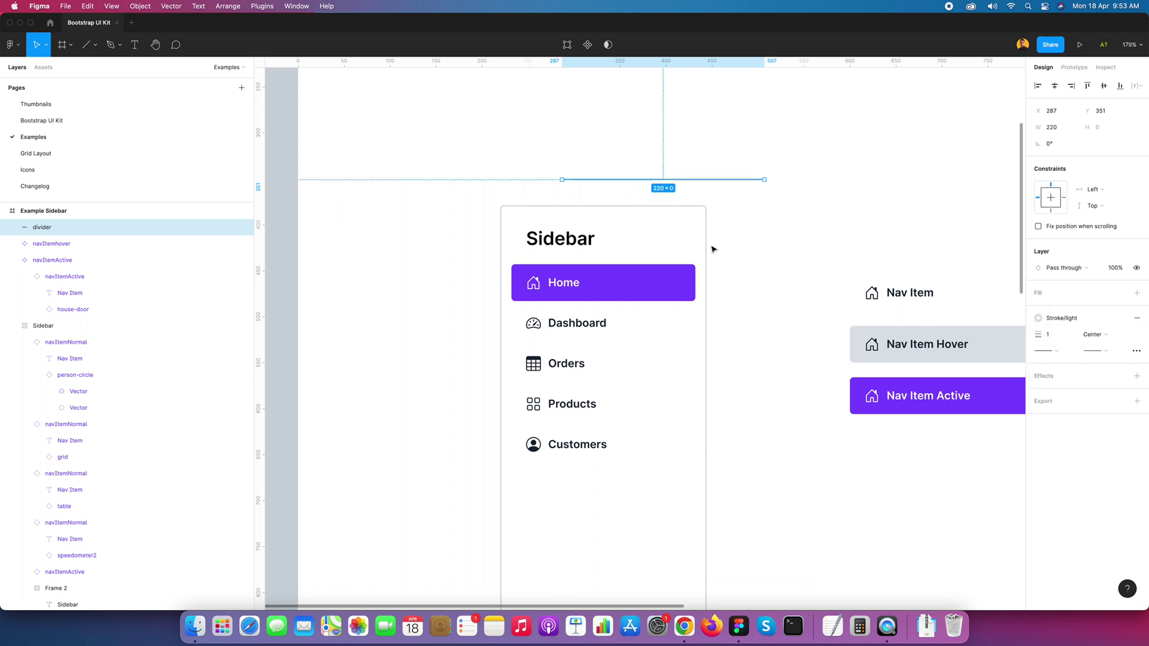
Wrap the divider line in an auto layout frame and name the frame divider.
{"action": "right_click", "coordinate": [720, 181]}
{"action": "left_click", "coordinate": [758, 373]}
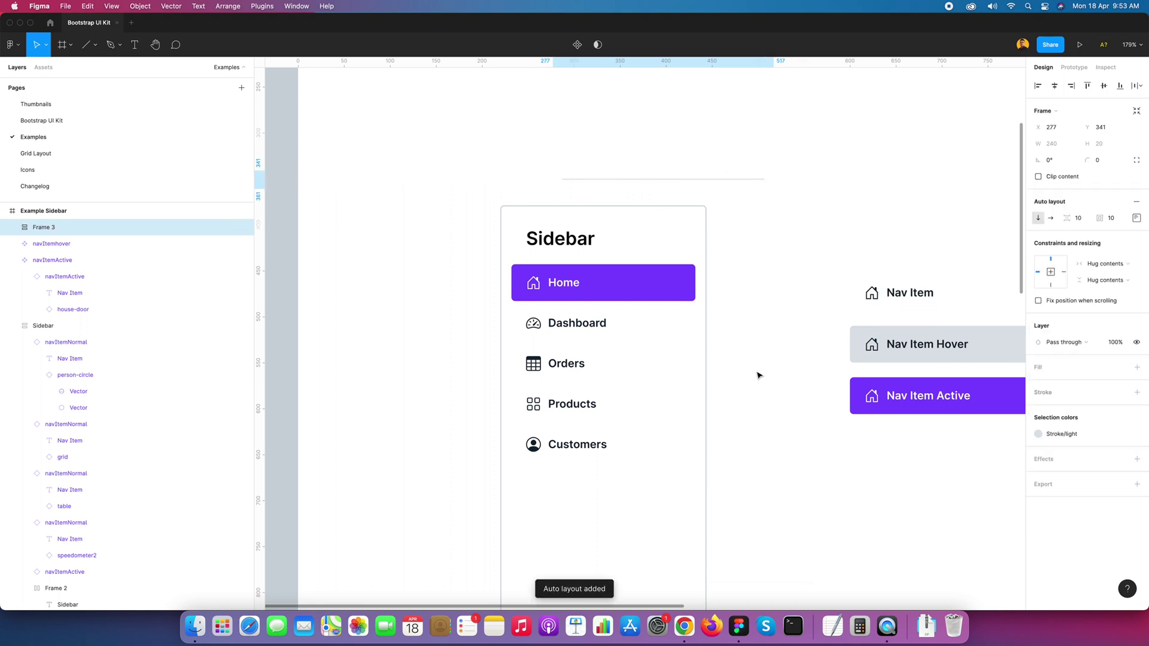
{"action": "key", "text": "super+r"}
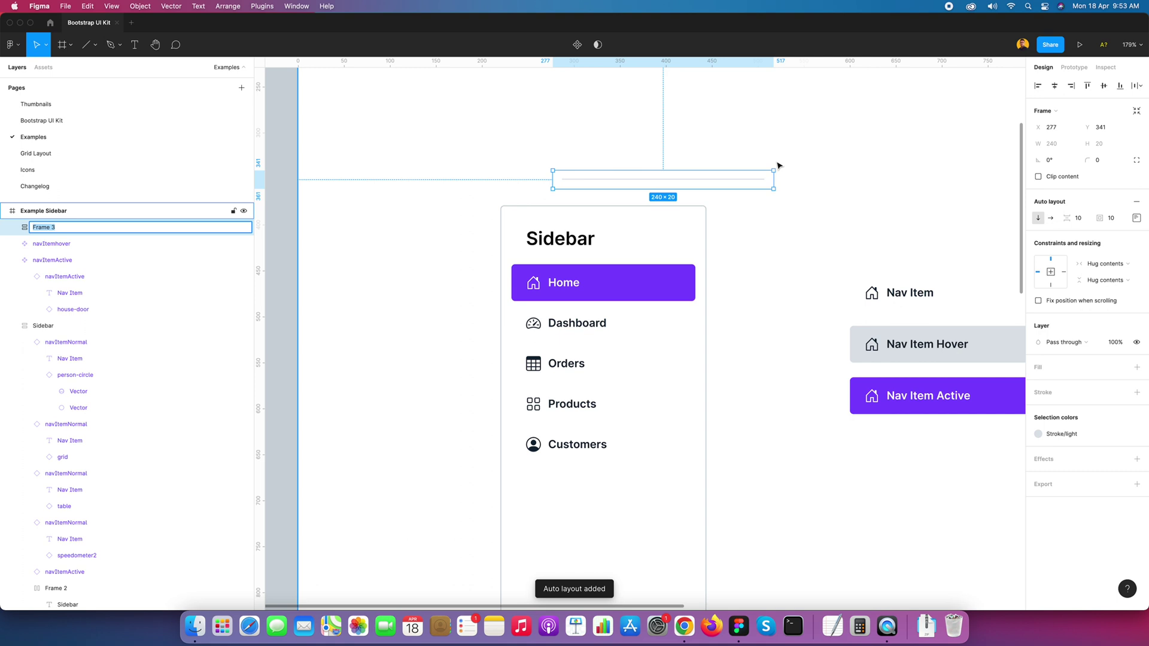
{"action": "type", "text": "divi"}
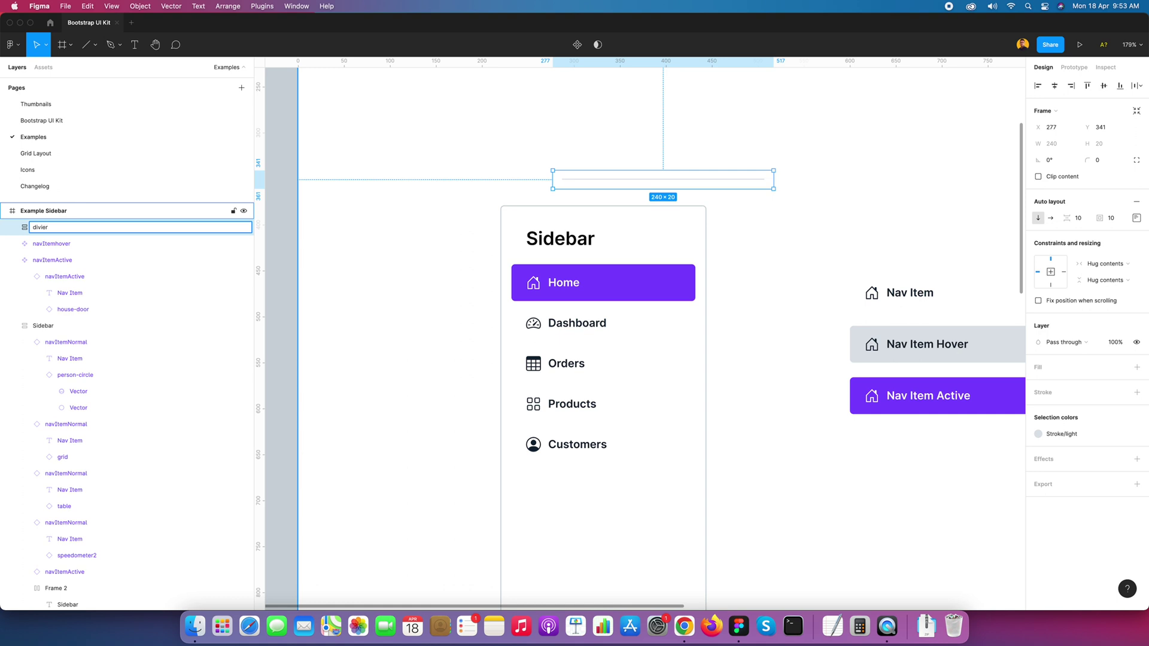
{"action": "type", "text": "der"}
{"action": "key", "text": "Return"}
Set the divider frame's item spacing and padding to 0 and turn it into a component.
{"action": "left_click", "coordinate": [1080, 219]}
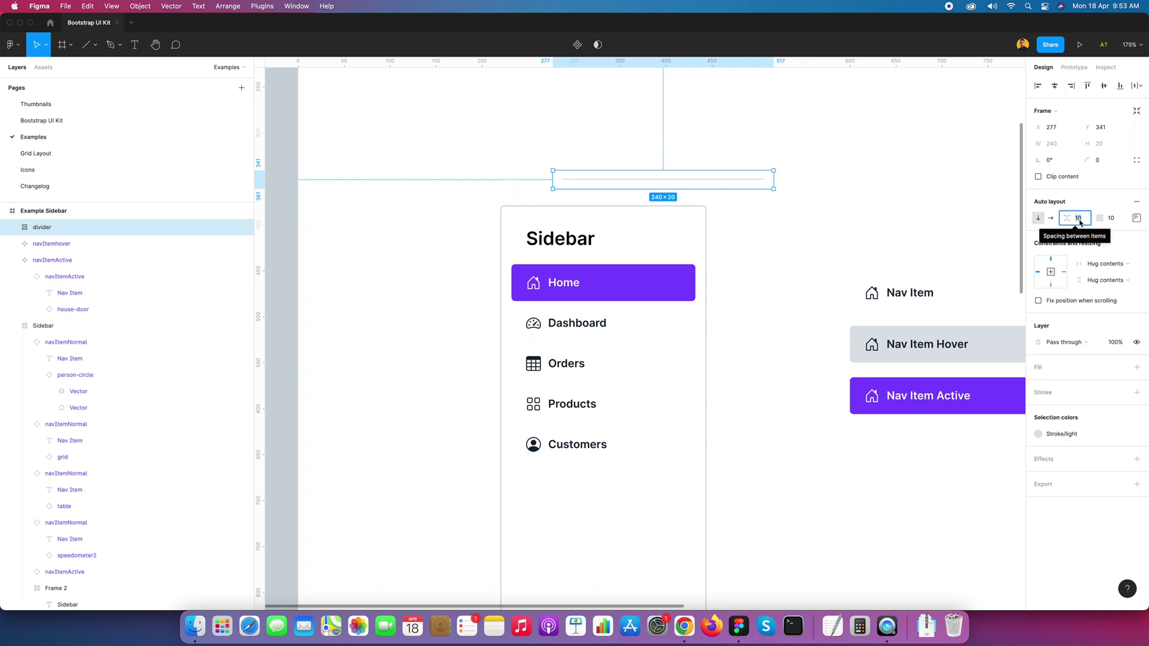
{"action": "type", "text": "0"}
{"action": "key", "text": "Tab"}
{"action": "key", "text": "Tab"}
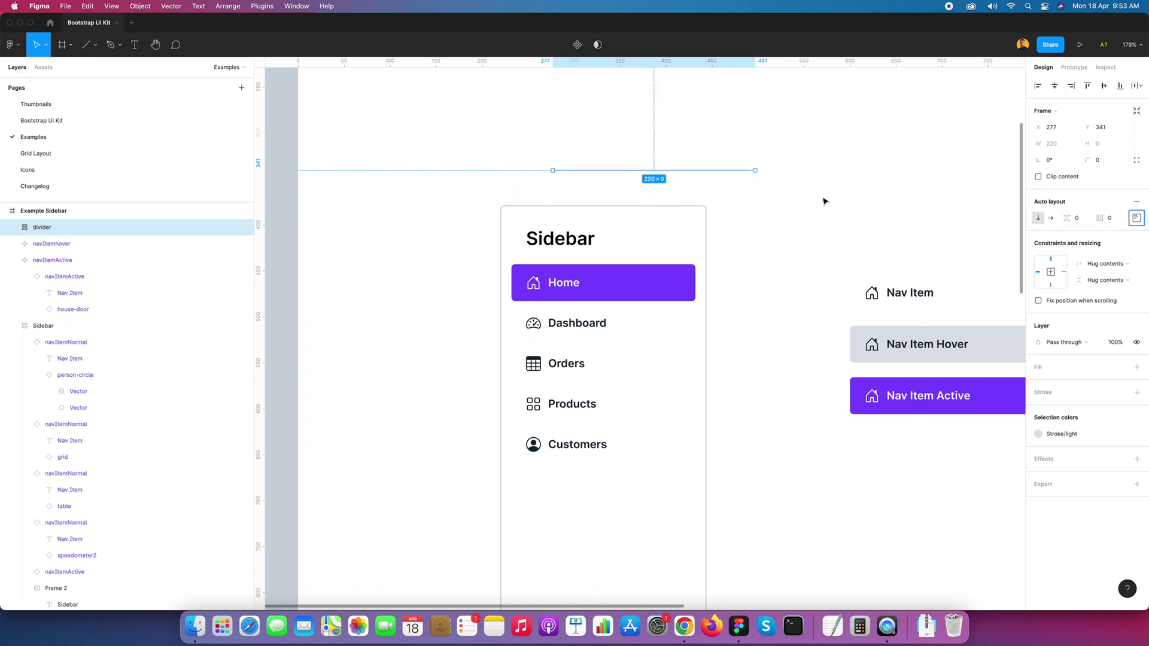
{"action": "right_click", "coordinate": [702, 174]}
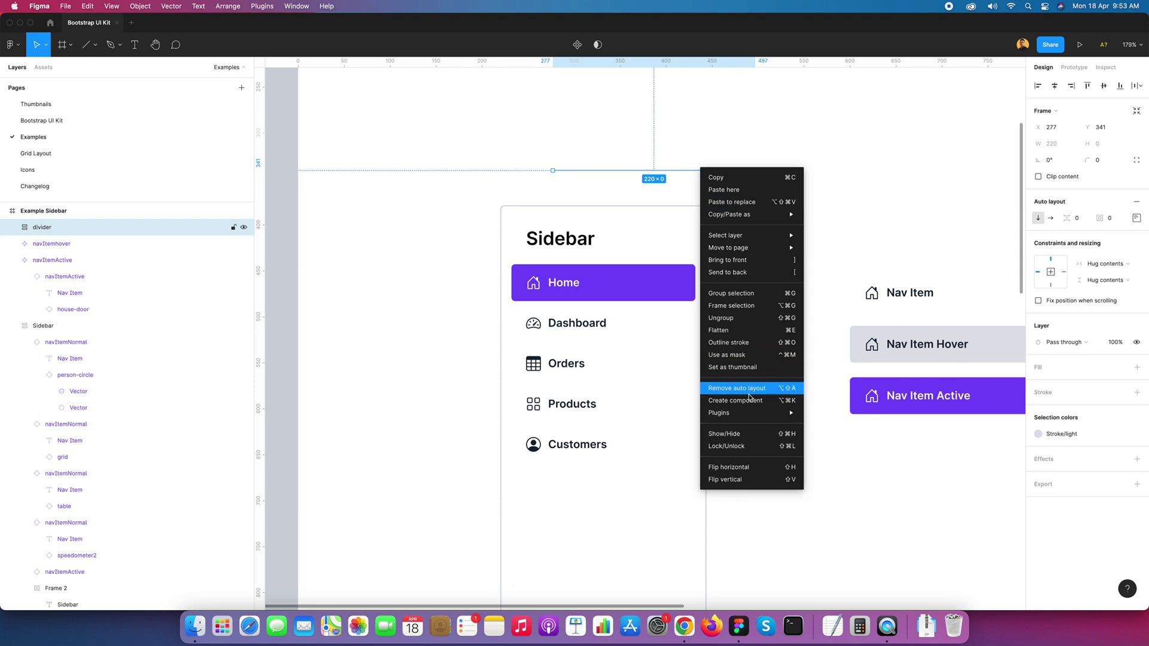
{"action": "left_click", "coordinate": [745, 467]}
{"action": "left_click", "coordinate": [736, 181]}
Create an instance of the divider component and place it inside the Sidebar title's auto layout frame.
{"action": "left_click_drag", "start_coordinate": [679, 171], "coordinate": [641, 262]}
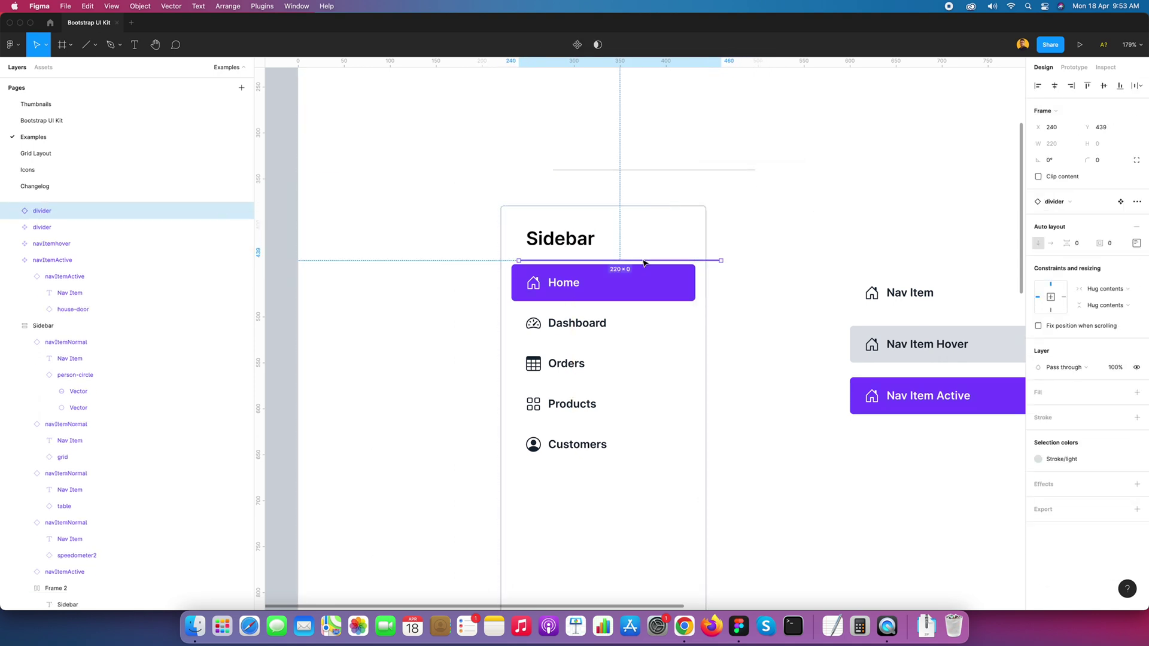
{"action": "key", "text": "Delete"}
{"action": "left_click", "coordinate": [698, 174]}
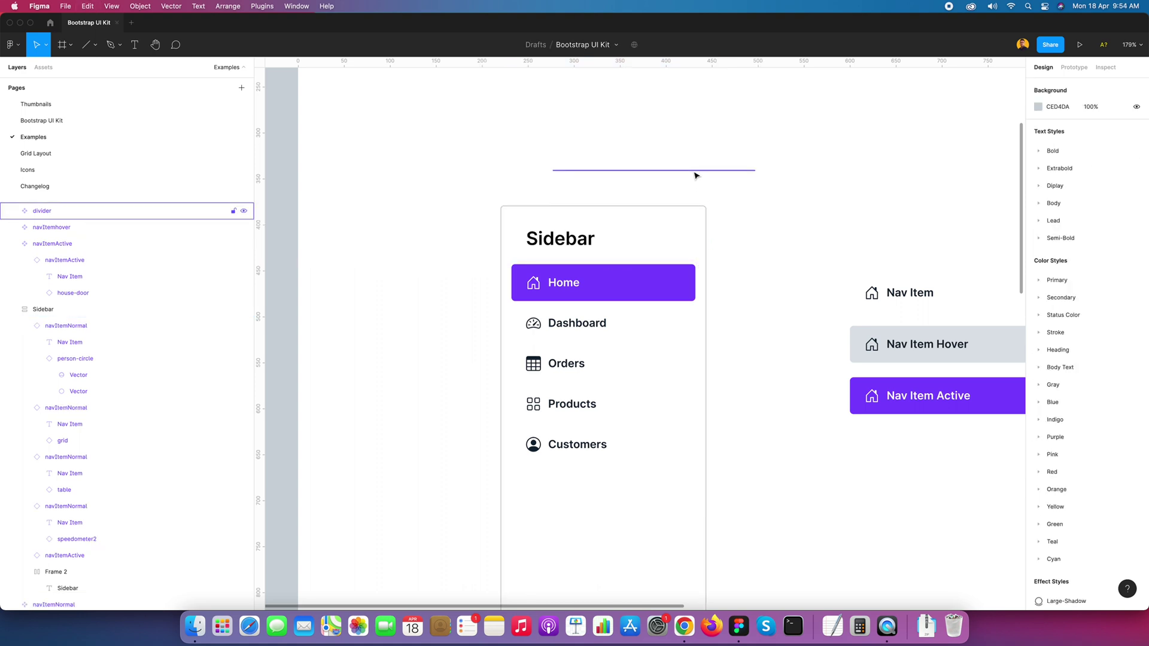
{"action": "left_click_drag", "start_coordinate": [698, 174], "coordinate": [653, 271]}
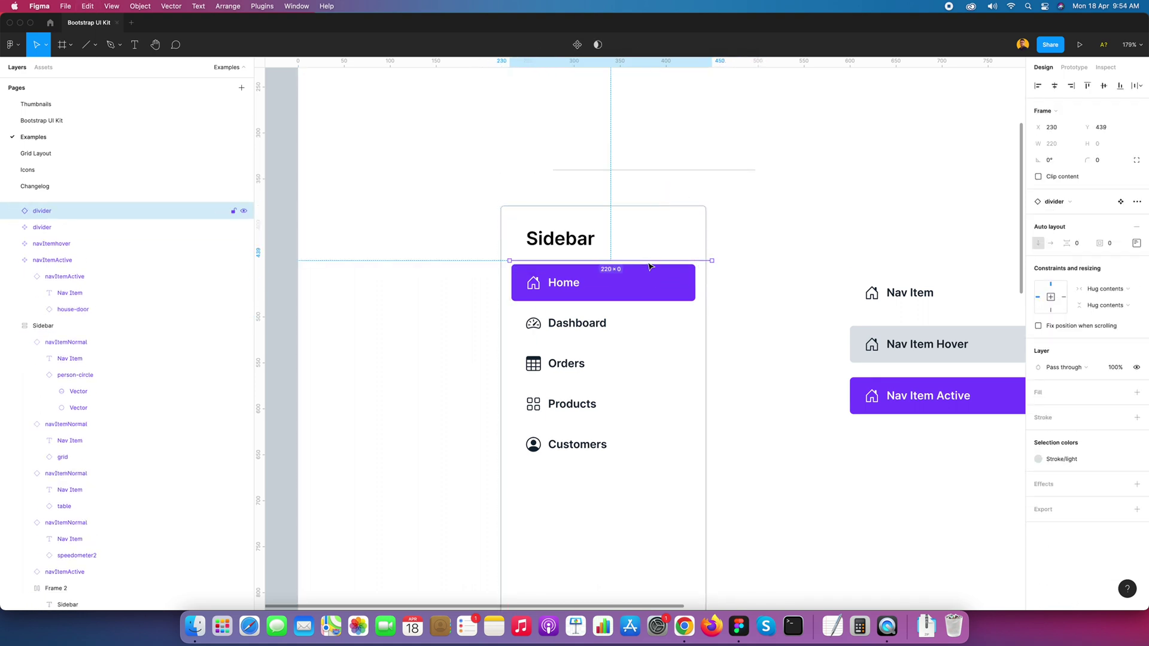
{"action": "left_click", "coordinate": [756, 277]}
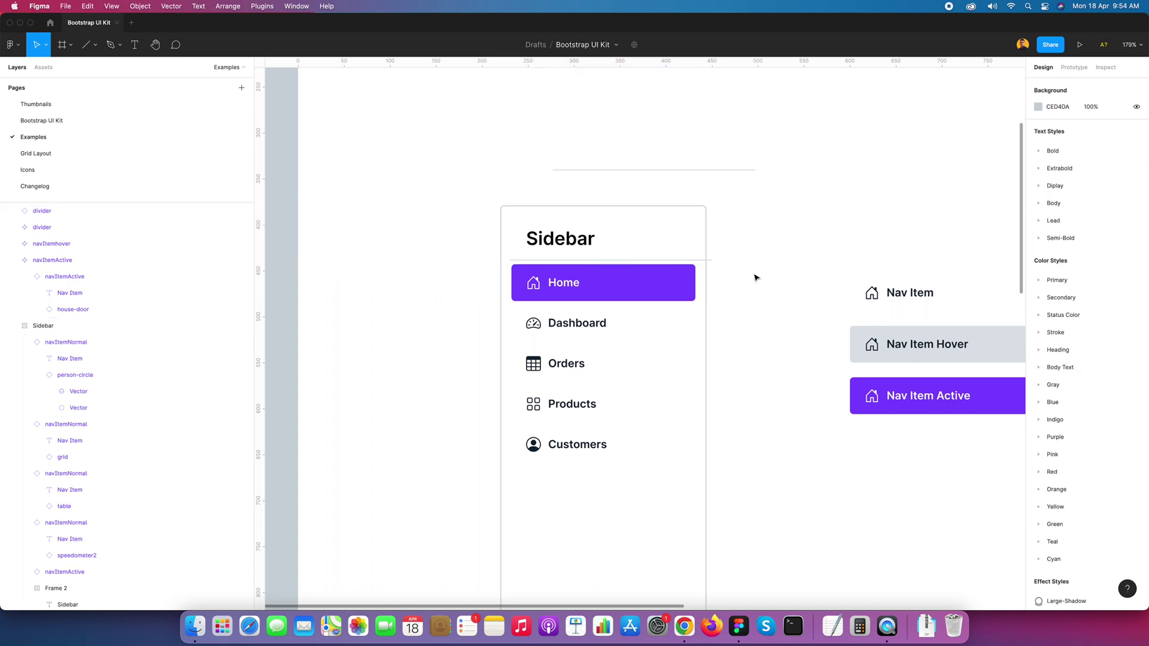
{"action": "left_click", "coordinate": [704, 261]}
{"action": "mouse_move", "coordinate": [704, 263]}
{"action": "left_mouse_down"}
{"action": "mouse_move", "coordinate": [677, 305]}
{"action": "mouse_move", "coordinate": [698, 336]}
{"action": "mouse_move", "coordinate": [697, 263]}
{"action": "left_mouse_up"}
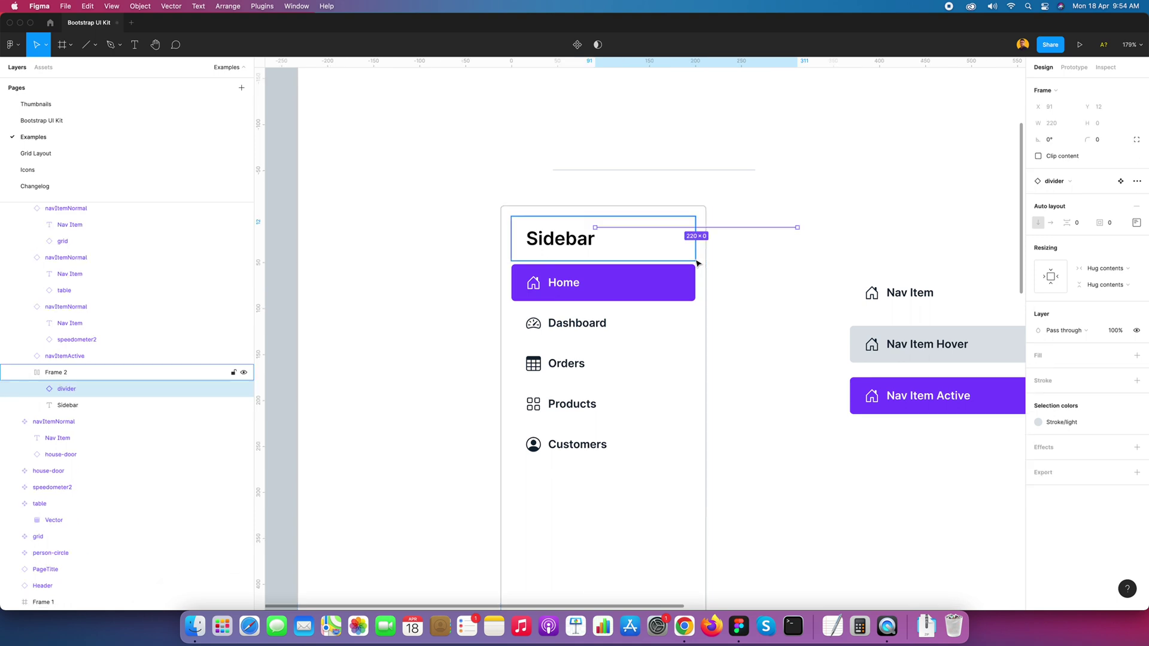
{"action": "double_click", "coordinate": [693, 229]}
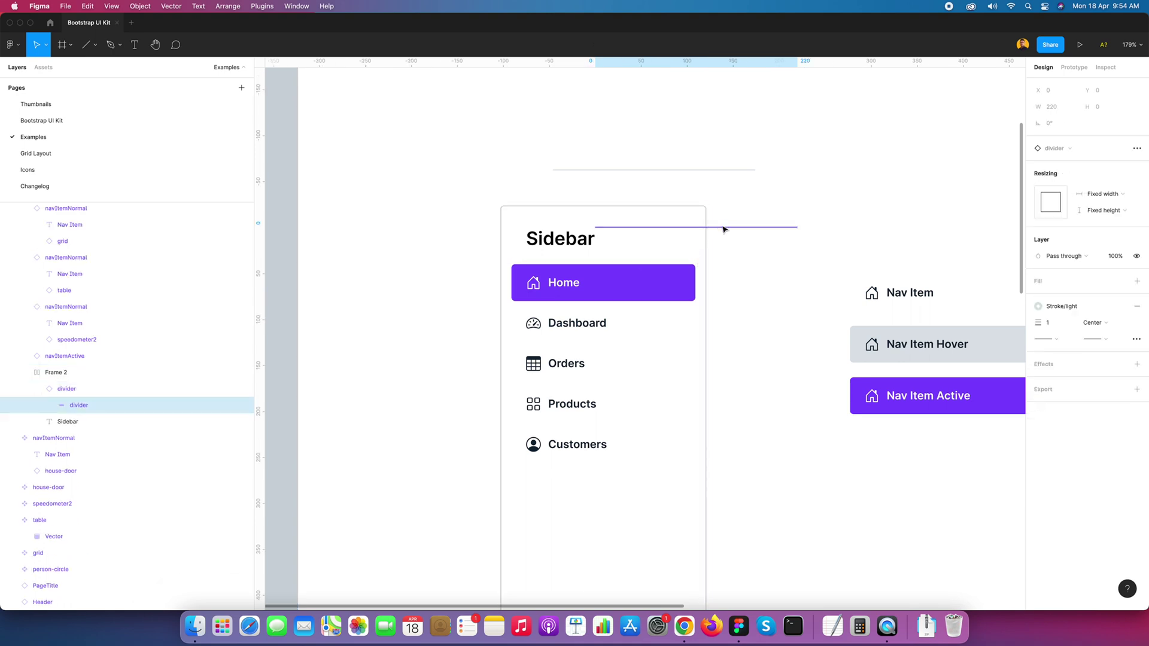
{"action": "key", "text": "super+d"}
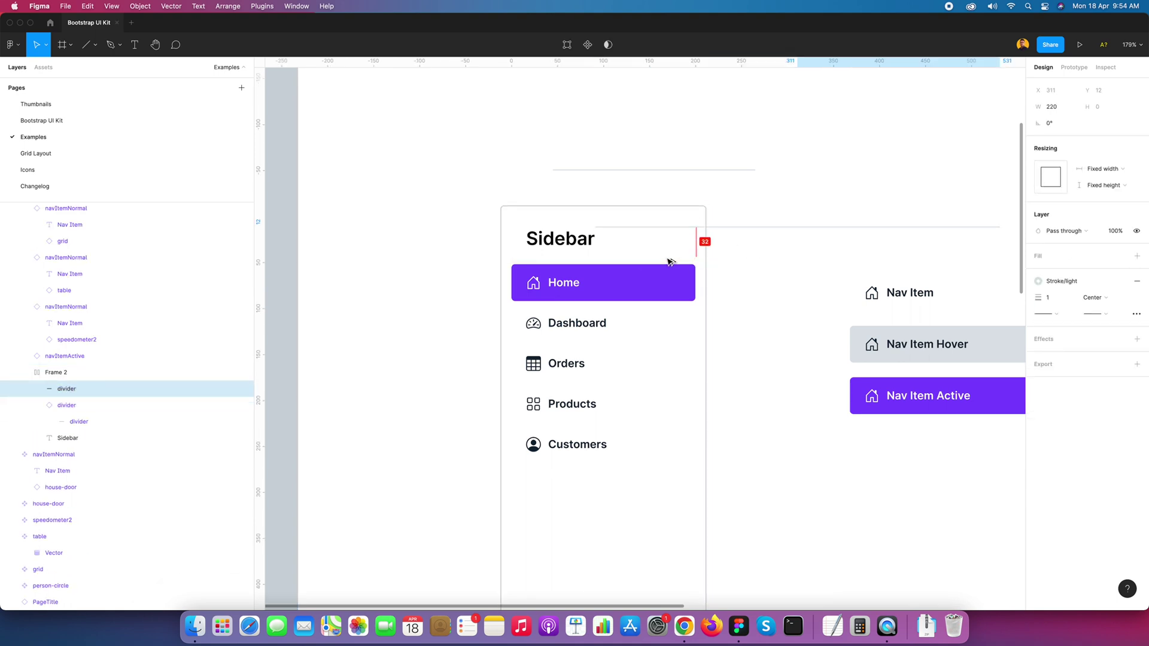
{"action": "key", "text": "super+z"}
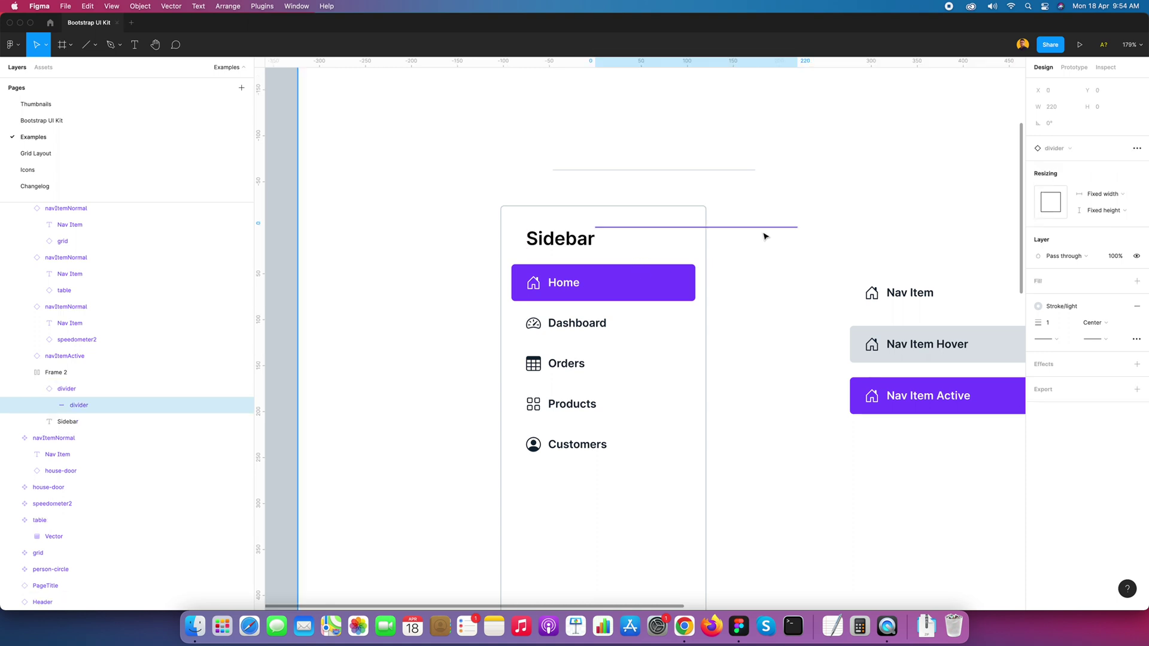
Delete the divider instance from the Sidebar title's frame and rename that title frame as logo.
{"action": "key", "text": "Escape"}
{"action": "key", "text": "Delete"}
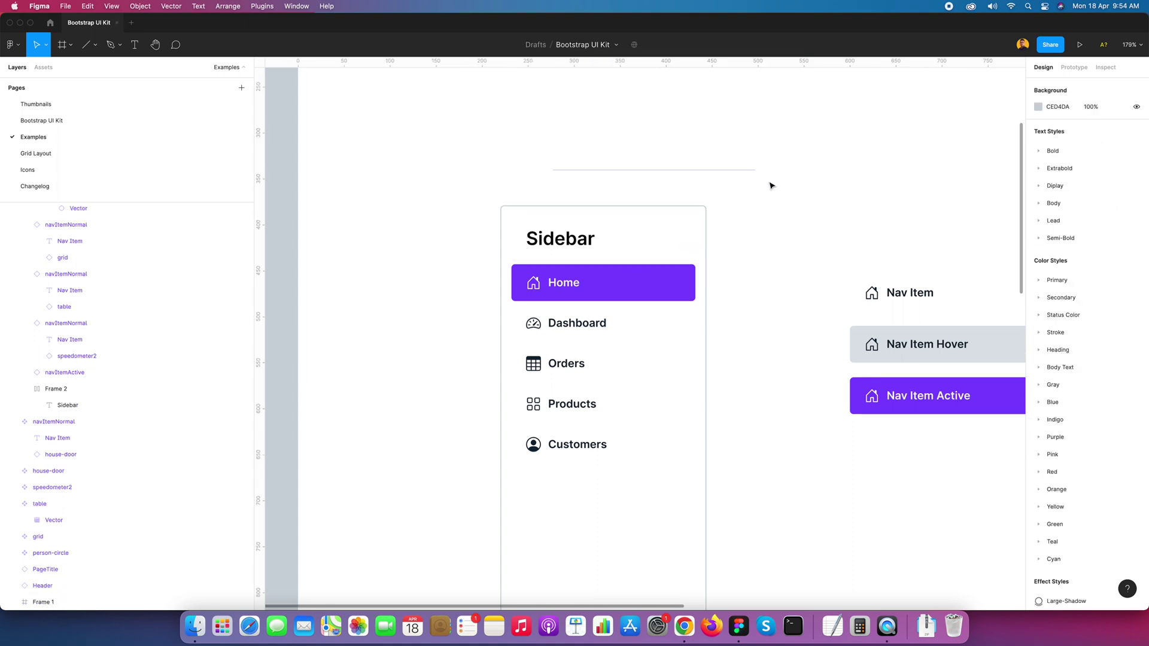
{"action": "left_click", "coordinate": [691, 172]}
{"action": "left_click", "coordinate": [25, 342]}
{"action": "left_click", "coordinate": [25, 359]}
{"action": "left_click", "coordinate": [25, 374]}
{"action": "left_click", "coordinate": [25, 391]}
{"action": "left_click", "coordinate": [25, 424]}
{"action": "double_click", "coordinate": [57, 424]}
{"action": "type", "text": "log"}
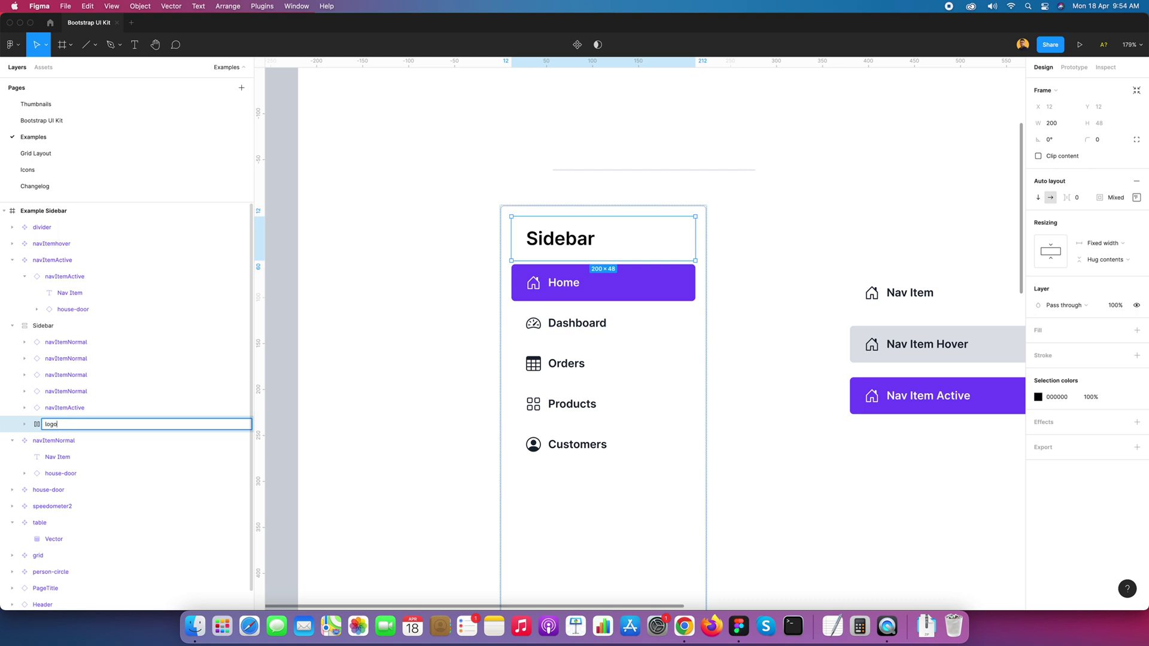
{"action": "type", "text": "o"}
{"action": "key", "text": "Return"}
Move the divider component into the Sidebar frame and order it directly below the logo frame, above the Home item.
{"action": "left_click", "coordinate": [573, 172]}
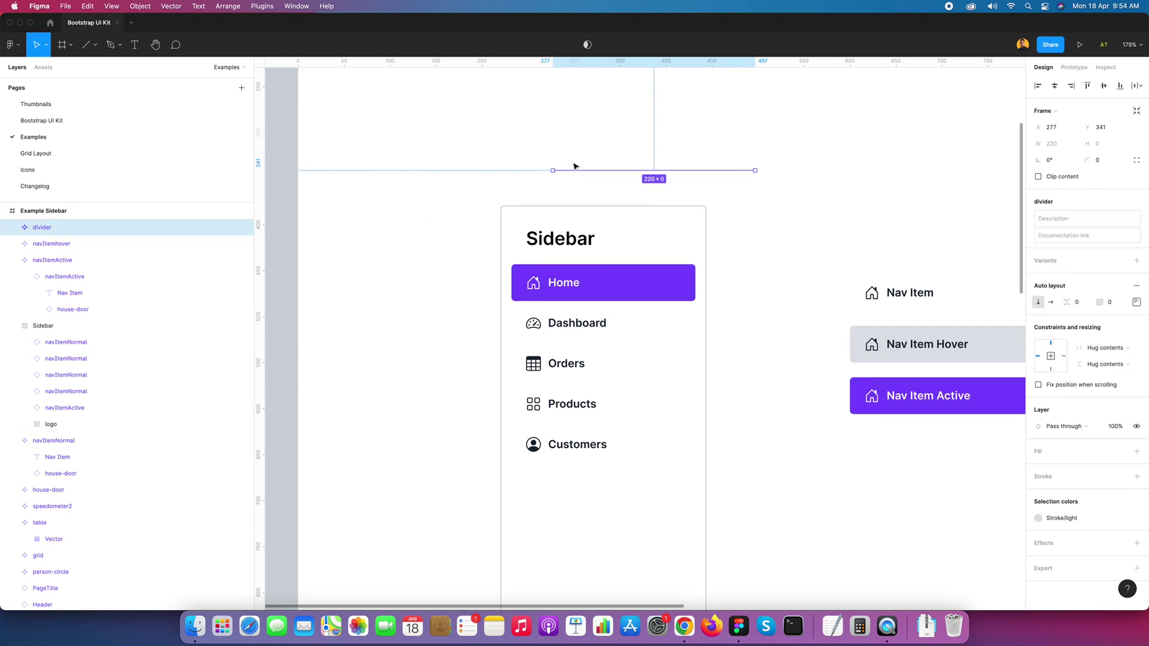
{"action": "left_click_drag", "start_coordinate": [570, 172], "coordinate": [527, 218]}
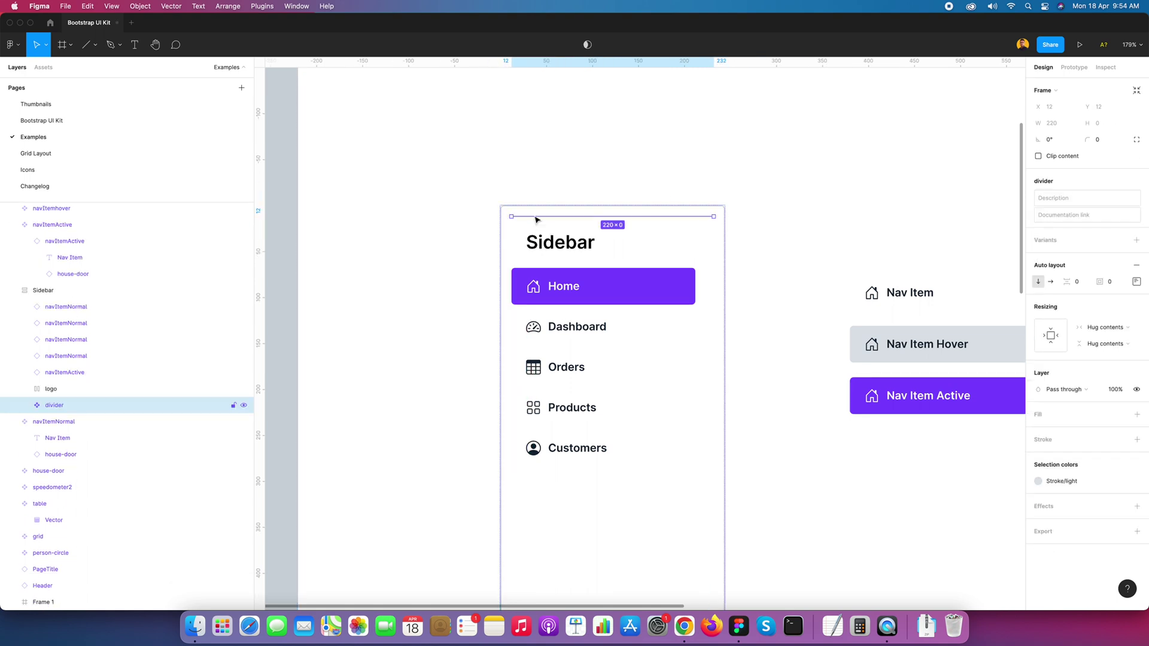
{"action": "left_click", "coordinate": [608, 221]}
{"action": "double_click", "coordinate": [608, 217]}
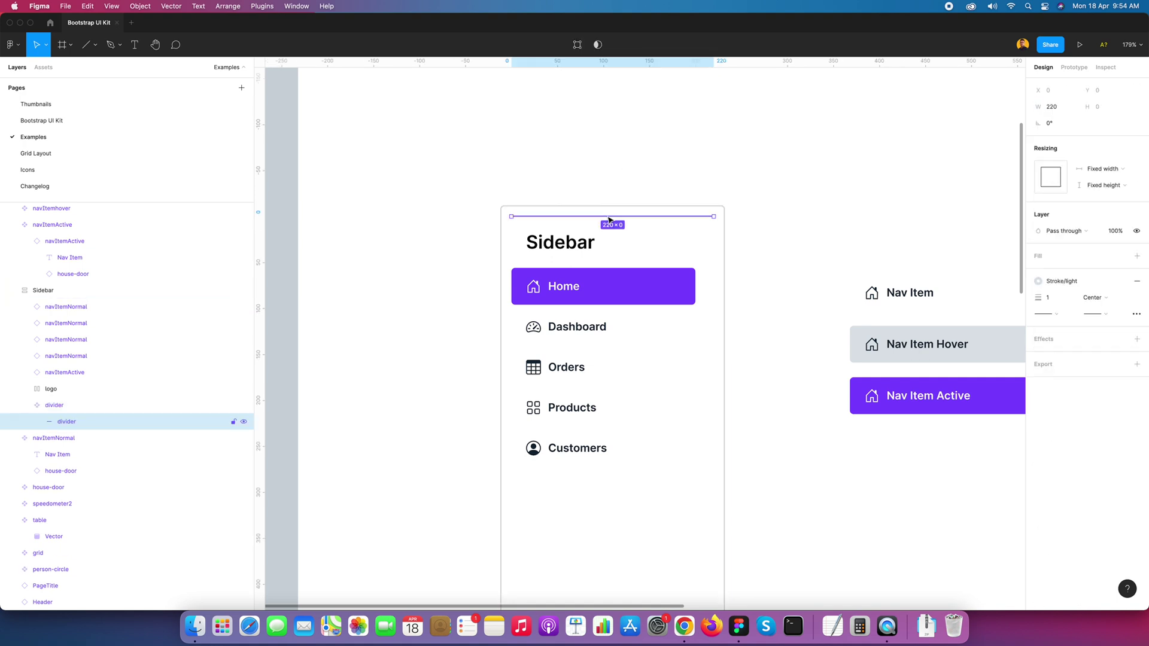
{"action": "left_click", "coordinate": [18, 406]}
{"action": "left_click", "coordinate": [24, 405]}
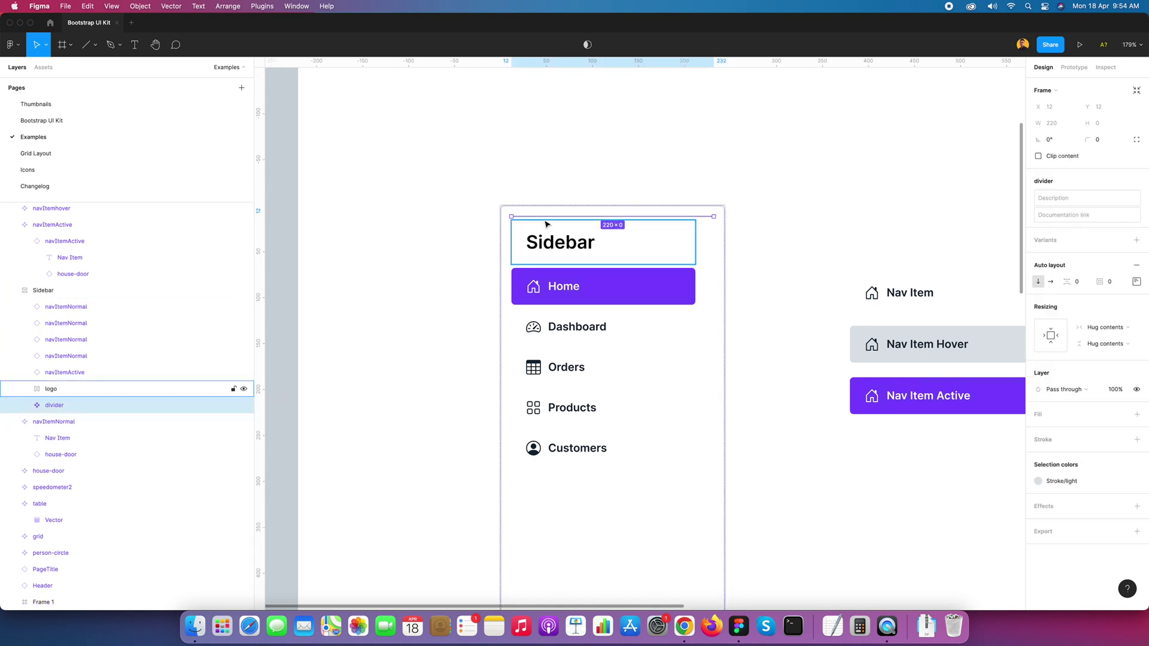
{"action": "left_click_drag", "start_coordinate": [52, 405], "coordinate": [56, 383]}
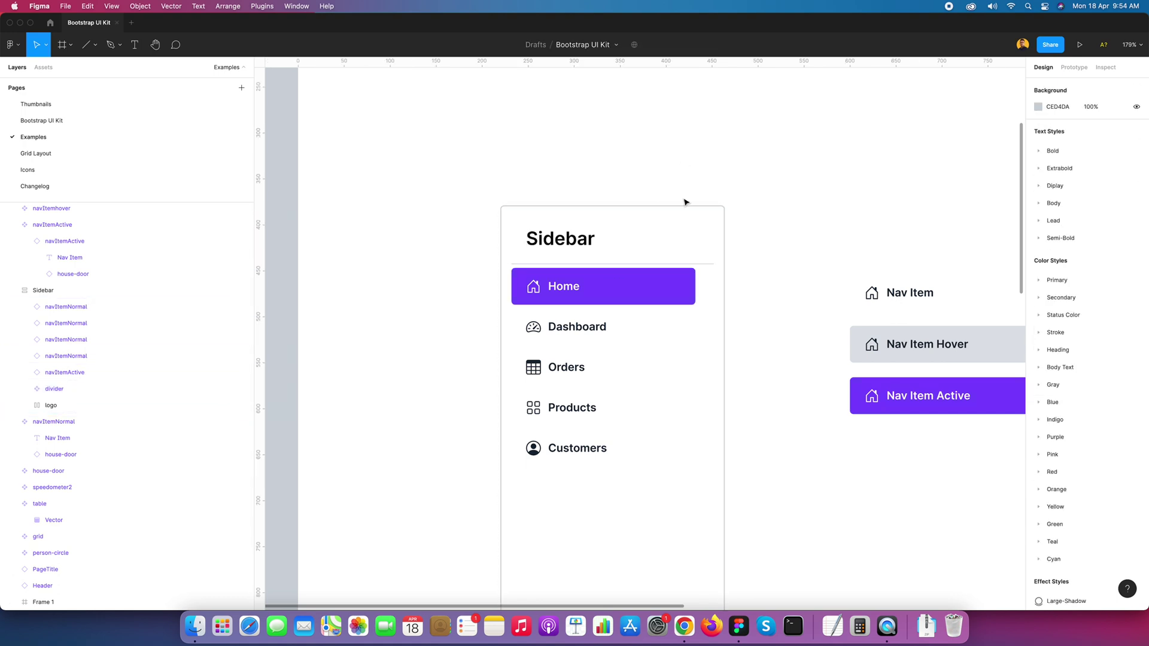
{"action": "left_click", "coordinate": [670, 245]}
{"action": "scroll", "coordinate": [805, 268], "scroll_direction": "left", "scroll_amount": 1}
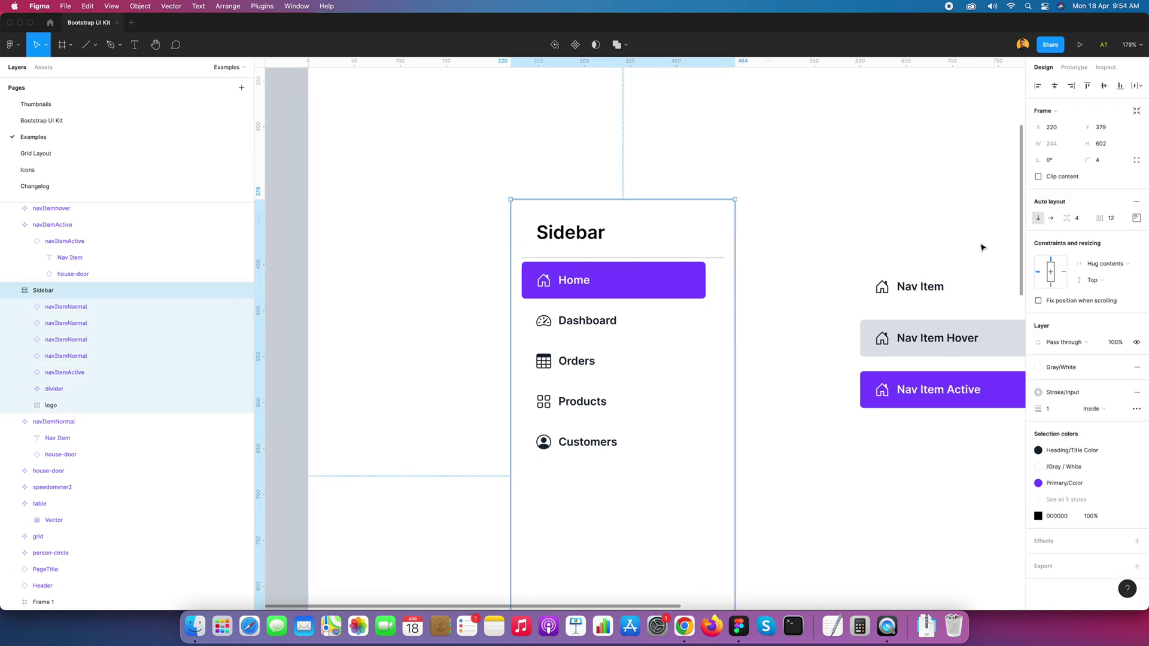
{"action": "left_click", "coordinate": [631, 237]}
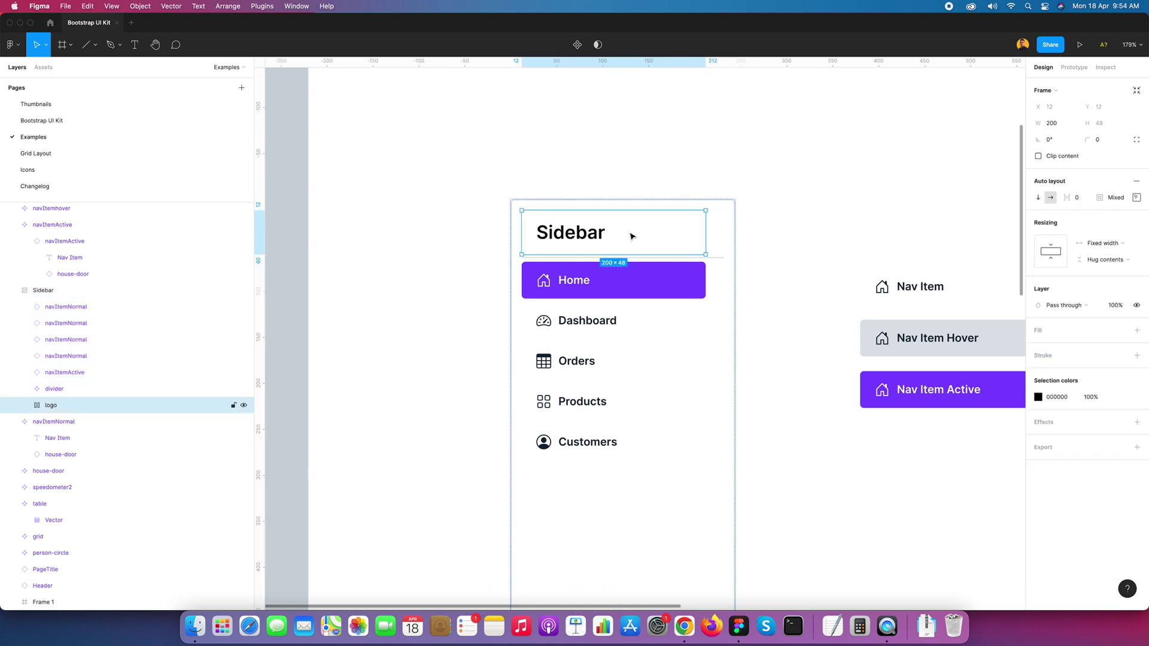
{"action": "left_click", "coordinate": [754, 282]}
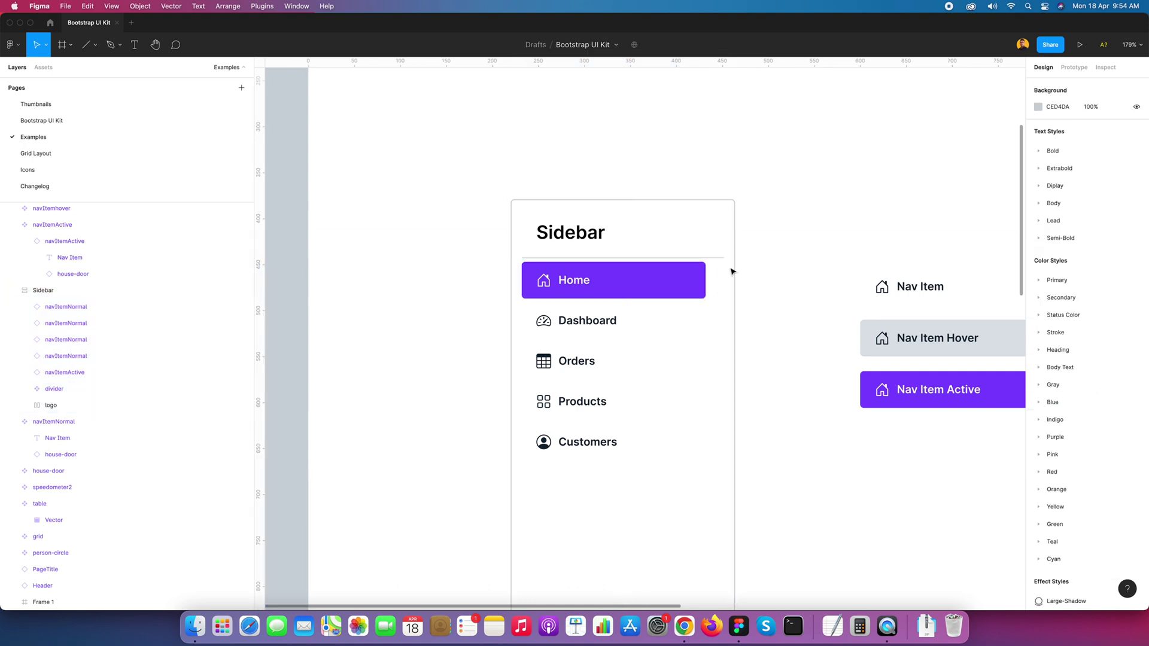
Wrap the logo frame and the divider together in an auto layout frame and name it logo.
{"action": "scroll", "coordinate": [694, 250], "scroll_direction": "up", "scroll_amount": 5}
{"action": "scroll", "coordinate": [630, 253], "scroll_direction": "down", "scroll_amount": 4}
{"action": "left_click", "coordinate": [552, 228]}
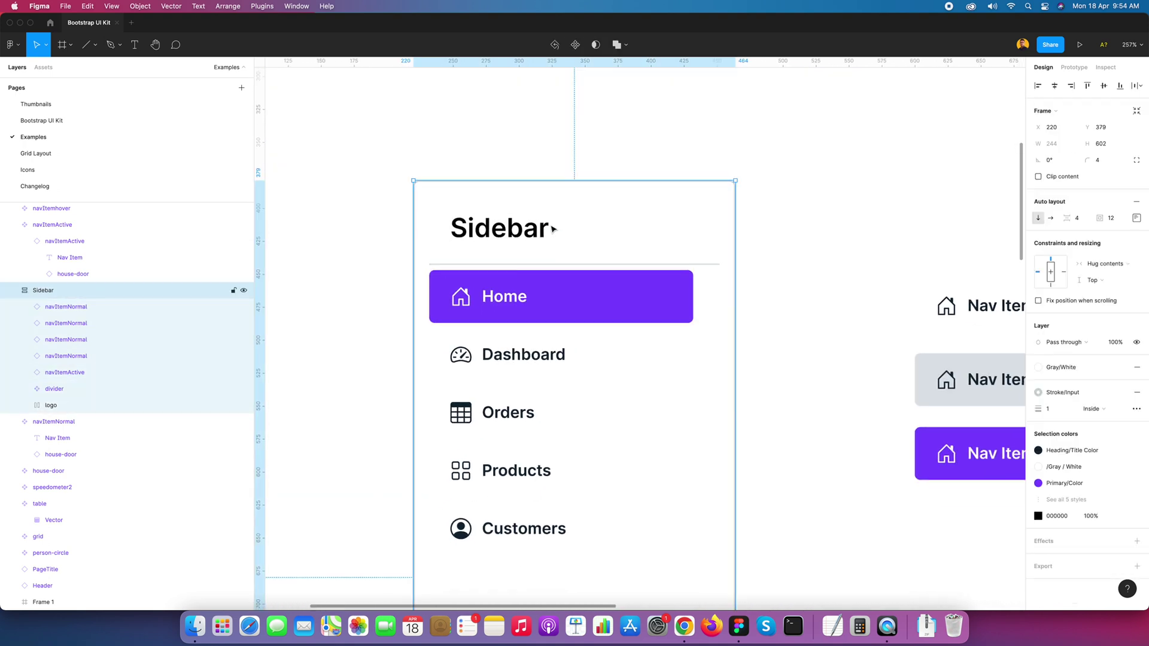
{"action": "left_click", "coordinate": [552, 229]}
{"action": "left_click", "coordinate": [717, 264], "text": "shift"}
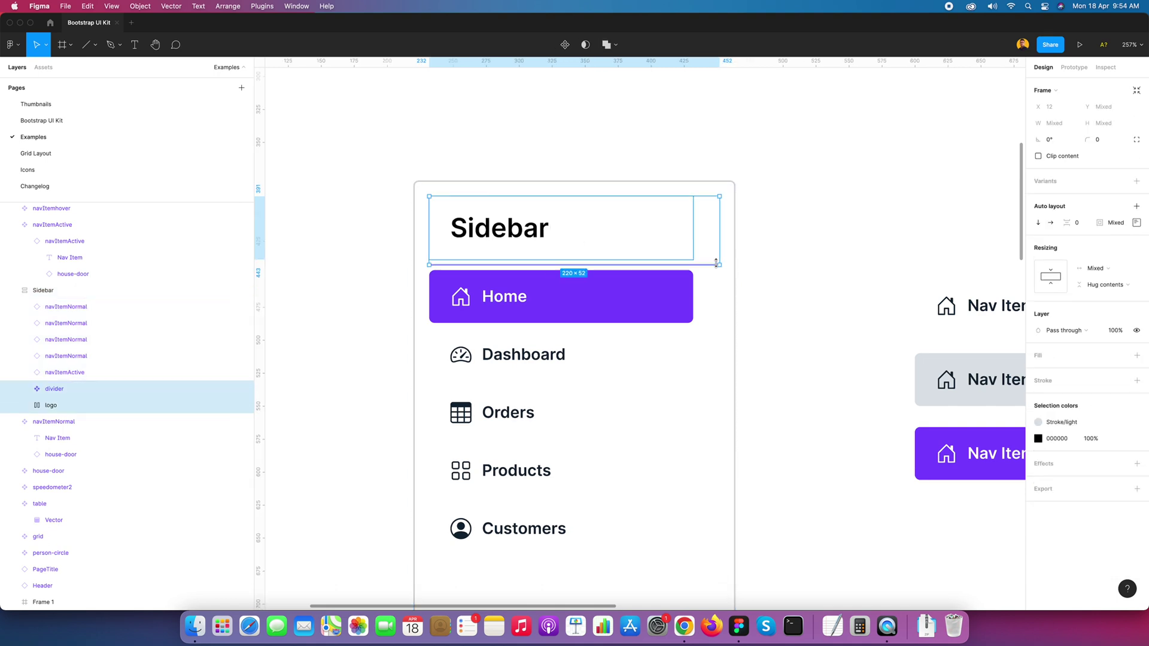
{"action": "right_click", "coordinate": [644, 245]}
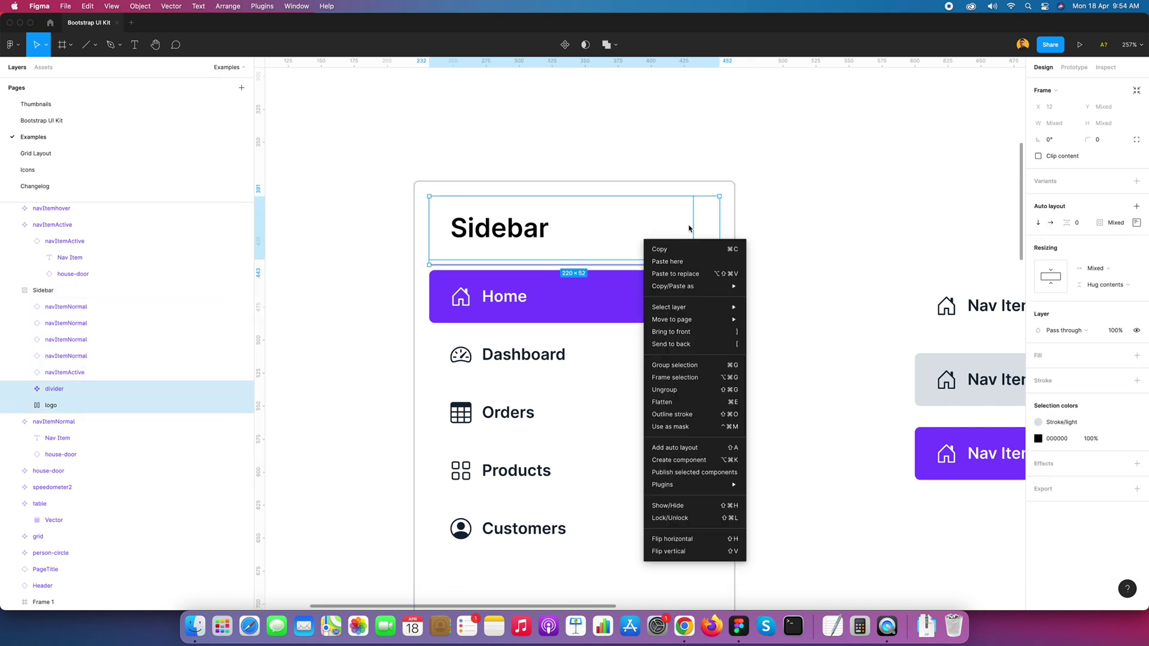
{"action": "left_click", "coordinate": [689, 449]}
{"action": "key", "text": "super+r"}
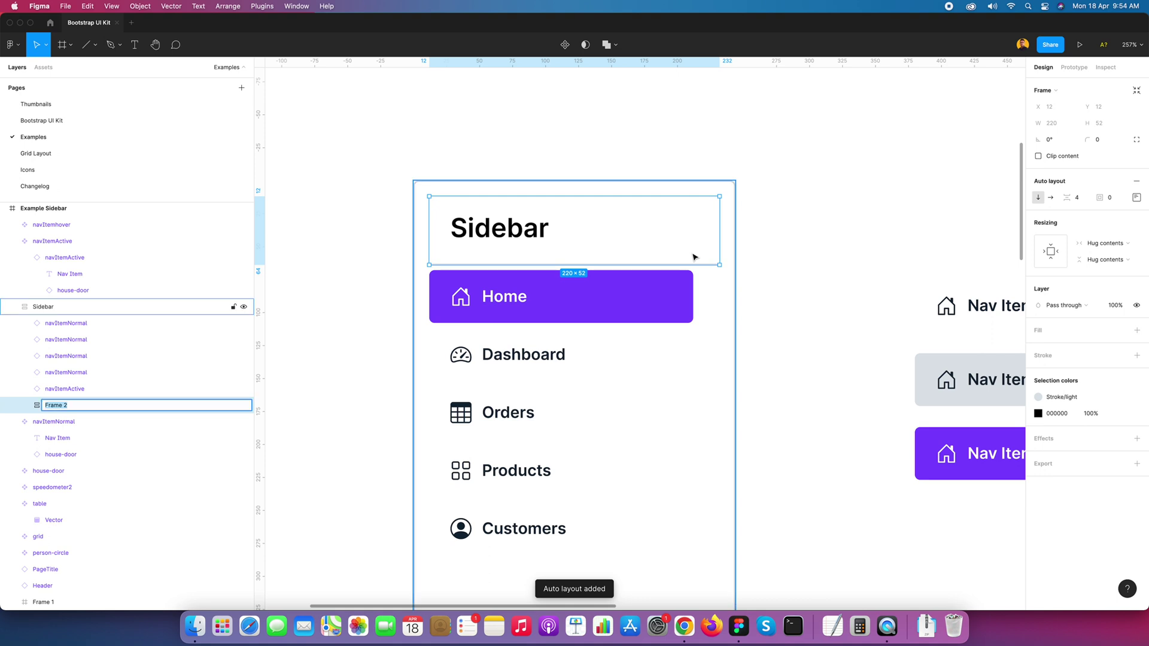
{"action": "type", "text": "logo"}
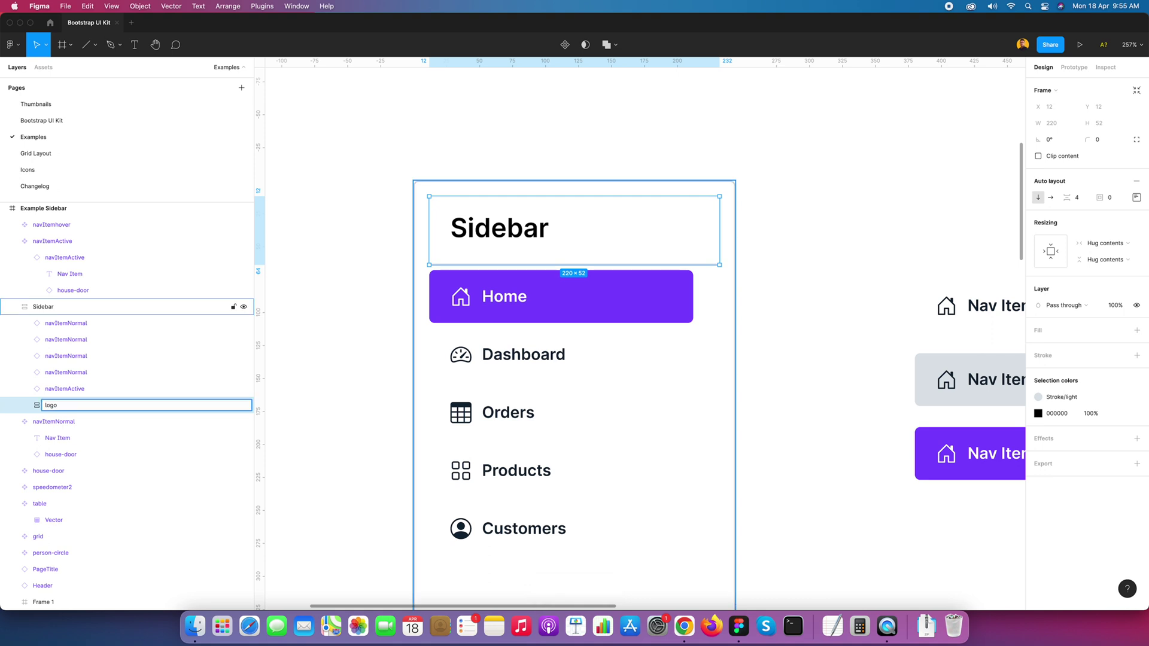
{"action": "key", "text": "Return"}
Frame the five sidebar nav items from Home to Customers together and name the frame NavItems.
{"action": "left_click", "coordinate": [672, 303]}
{"action": "scroll", "coordinate": [487, 337], "scroll_direction": "down", "scroll_amount": 4}
{"action": "scroll", "coordinate": [488, 337], "scroll_direction": "left", "scroll_amount": 2}
{"action": "left_click", "coordinate": [53, 324]}
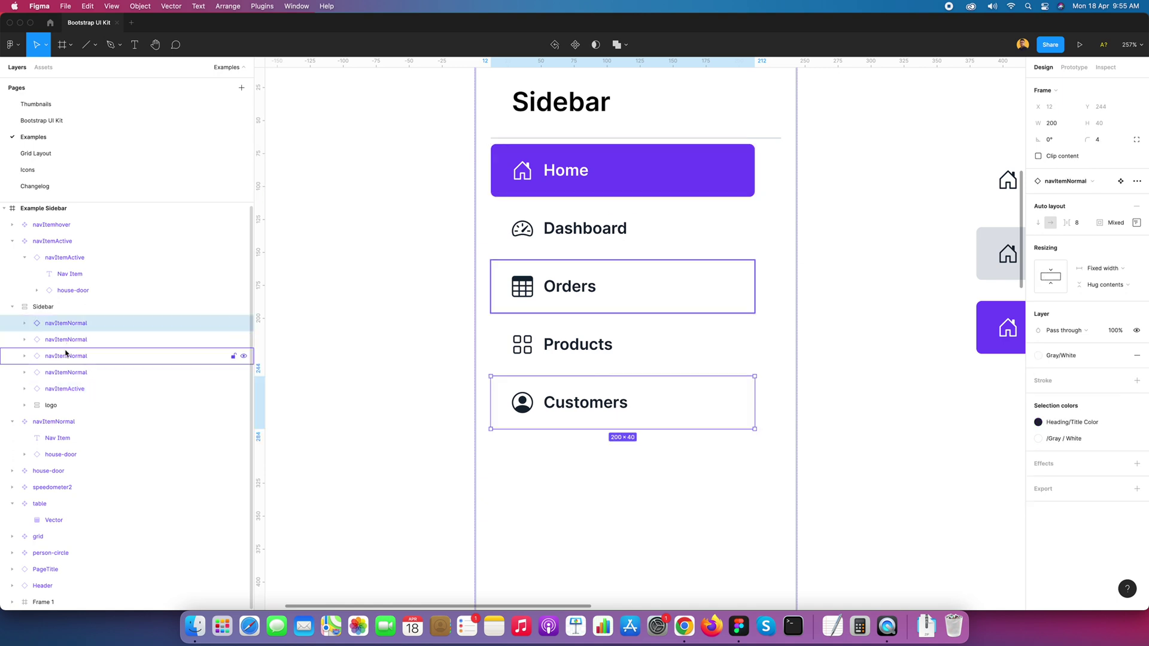
{"action": "left_click", "coordinate": [65, 339], "text": "shift"}
{"action": "left_click", "coordinate": [66, 355], "text": "shift"}
{"action": "left_click", "coordinate": [66, 372], "text": "shift"}
{"action": "left_click", "coordinate": [66, 389], "text": "shift"}
{"action": "right_click", "coordinate": [86, 348]}
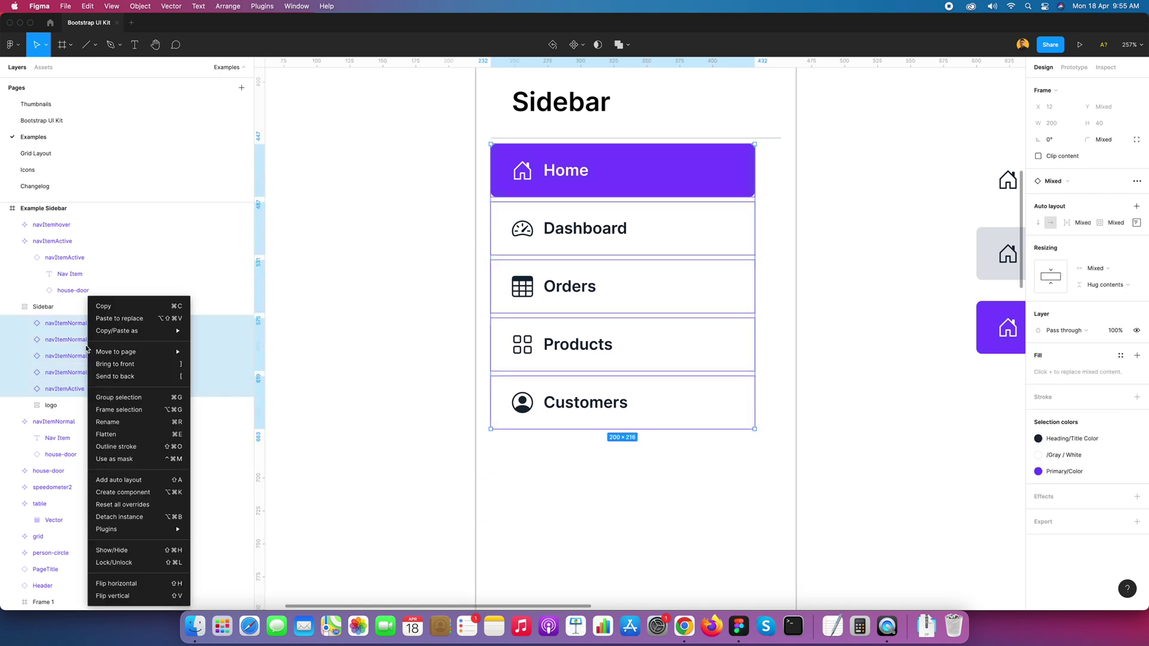
{"action": "left_click", "coordinate": [118, 409]}
{"action": "key", "text": "super+r"}
{"action": "type", "text": "Na"}
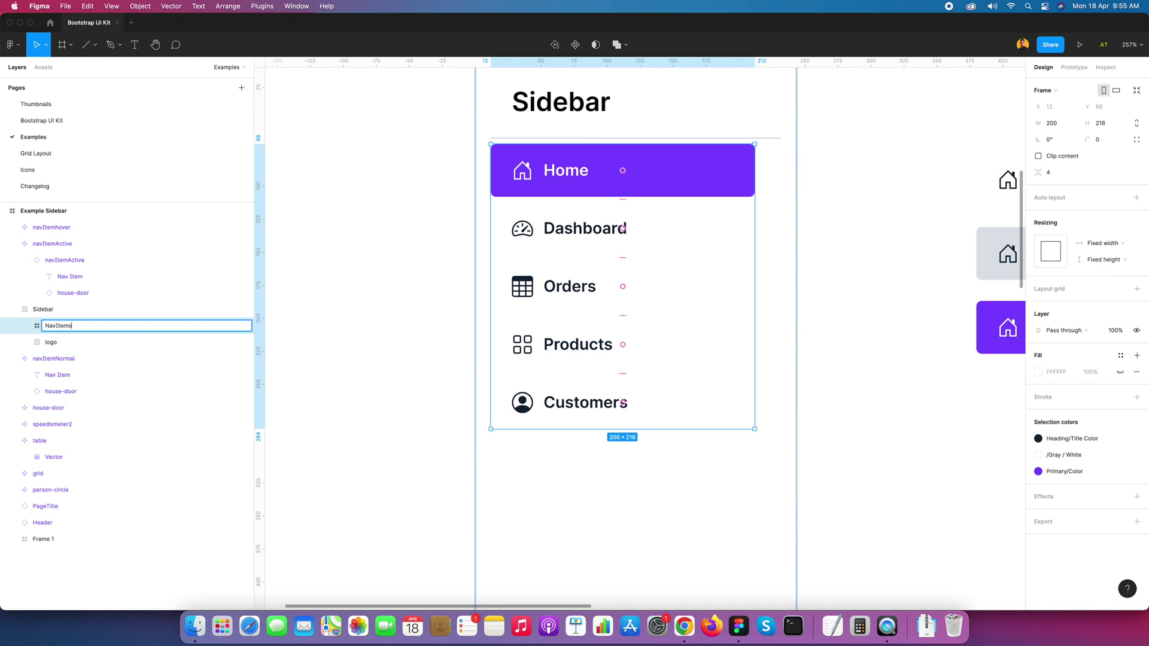
{"action": "left_click", "coordinate": [426, 256]}
Set the Sidebar frame's auto layout item spacing to 16.
{"action": "scroll", "coordinate": [662, 354], "scroll_direction": "down", "scroll_amount": 3}
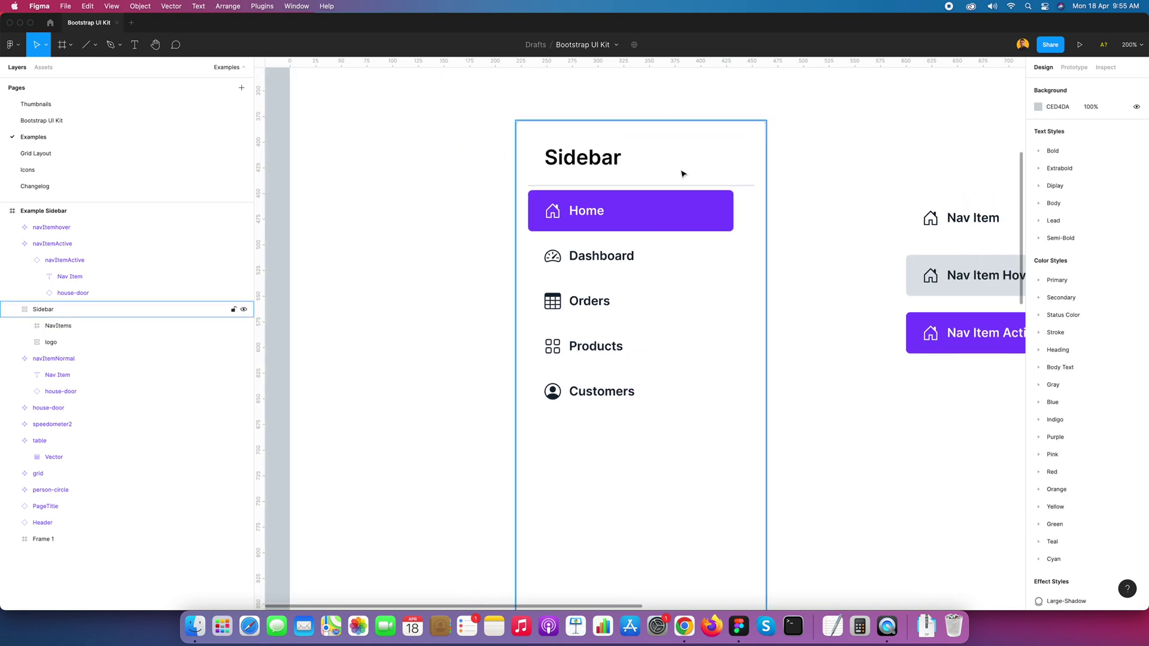
{"action": "left_click", "coordinate": [663, 123]}
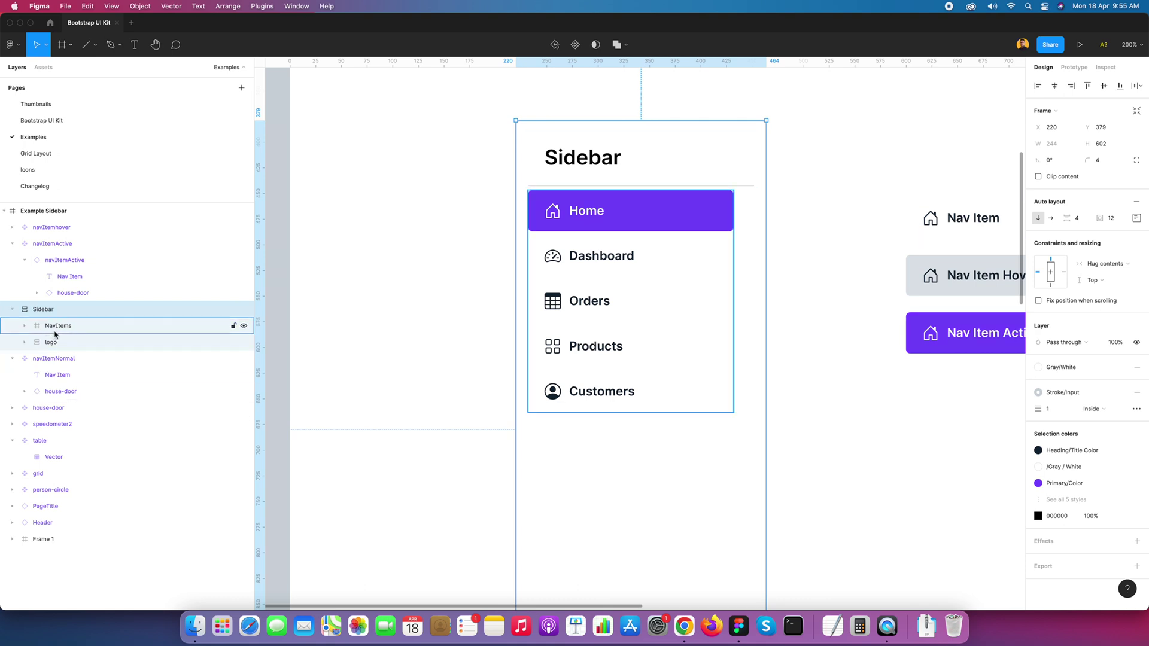
{"action": "left_click", "coordinate": [1081, 221]}
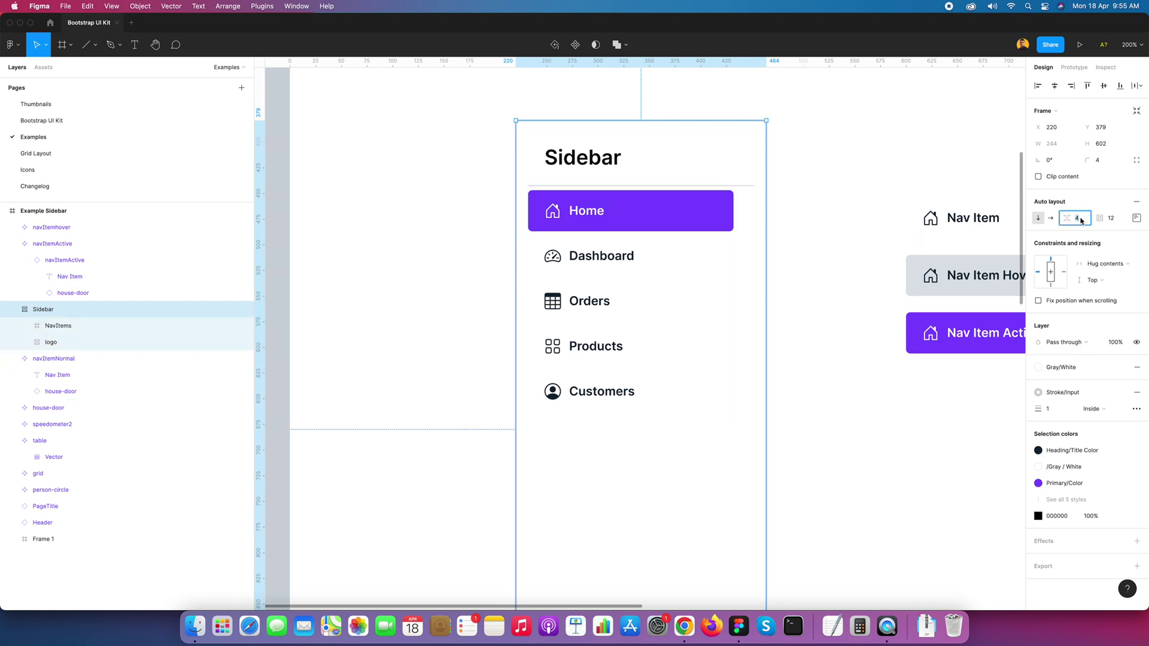
{"action": "key", "text": "Tab"}
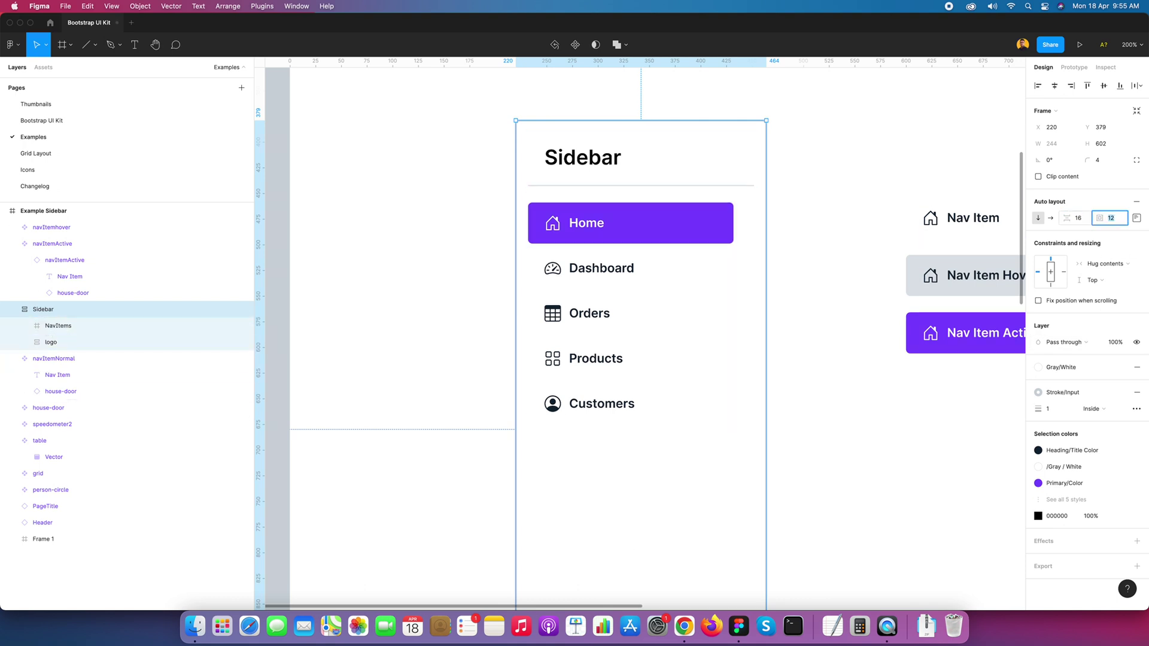
{"action": "left_click", "coordinate": [795, 307]}
{"action": "scroll", "coordinate": [803, 357], "scroll_direction": "down", "scroll_amount": 5}
{"action": "scroll", "coordinate": [641, 308], "scroll_direction": "up", "scroll_amount": 5}
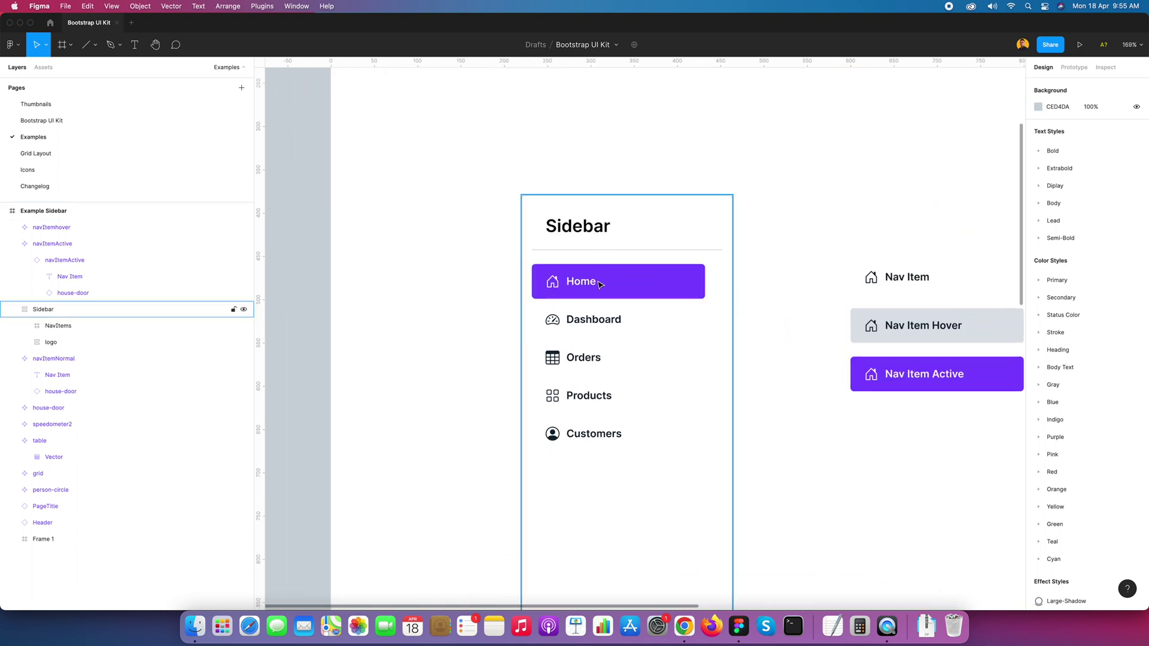
{"action": "left_click", "coordinate": [600, 284]}
{"action": "left_click", "coordinate": [36, 324]}
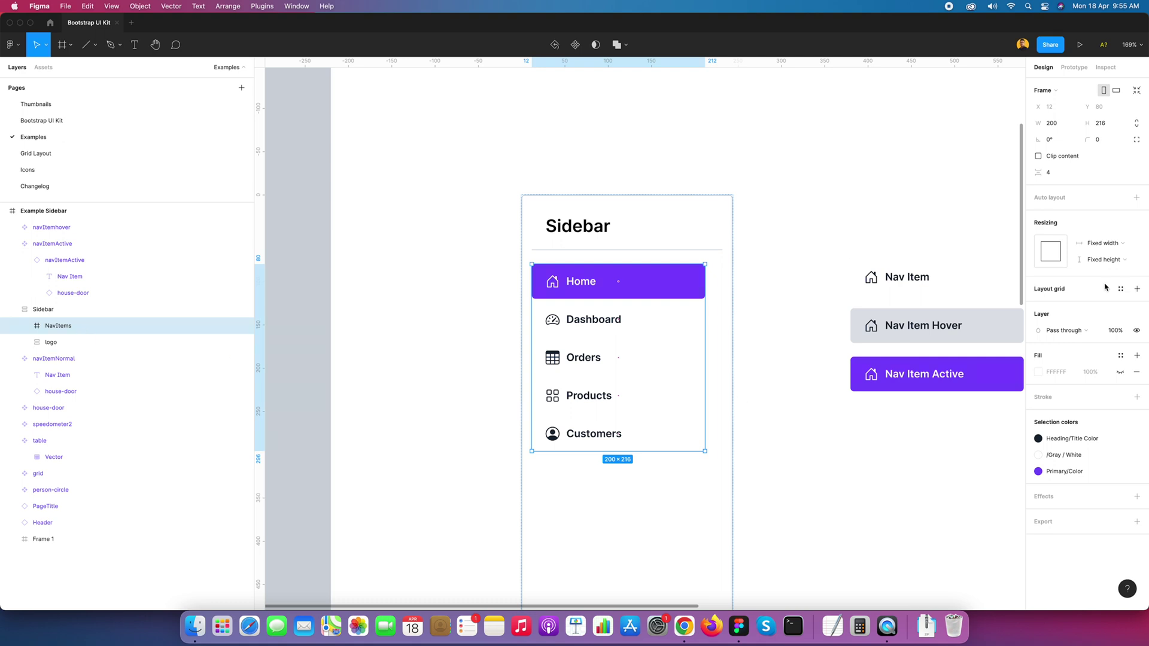
{"action": "left_click", "coordinate": [837, 274]}
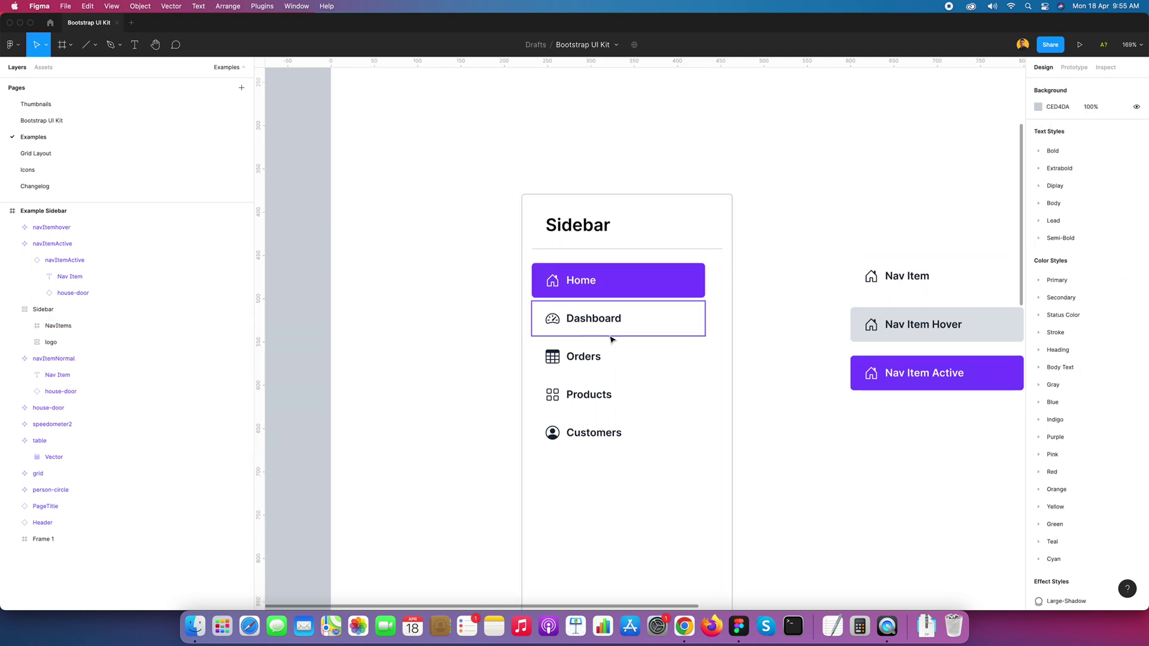
{"action": "scroll", "coordinate": [667, 335], "scroll_direction": "down", "scroll_amount": 5}
Widen the active Home nav item instance inside the NavItems frame to 220, matching the divider's width.
{"action": "left_click", "coordinate": [600, 269]}
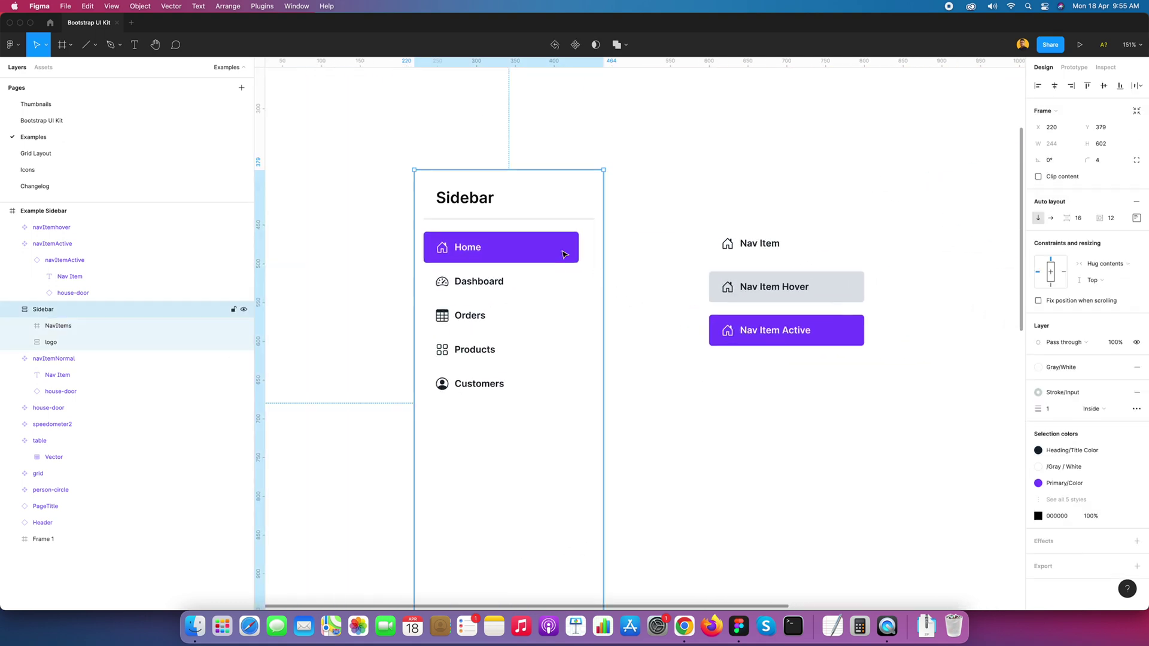
{"action": "double_click", "coordinate": [569, 256]}
{"action": "scroll", "coordinate": [572, 255], "scroll_direction": "up", "scroll_amount": 5}
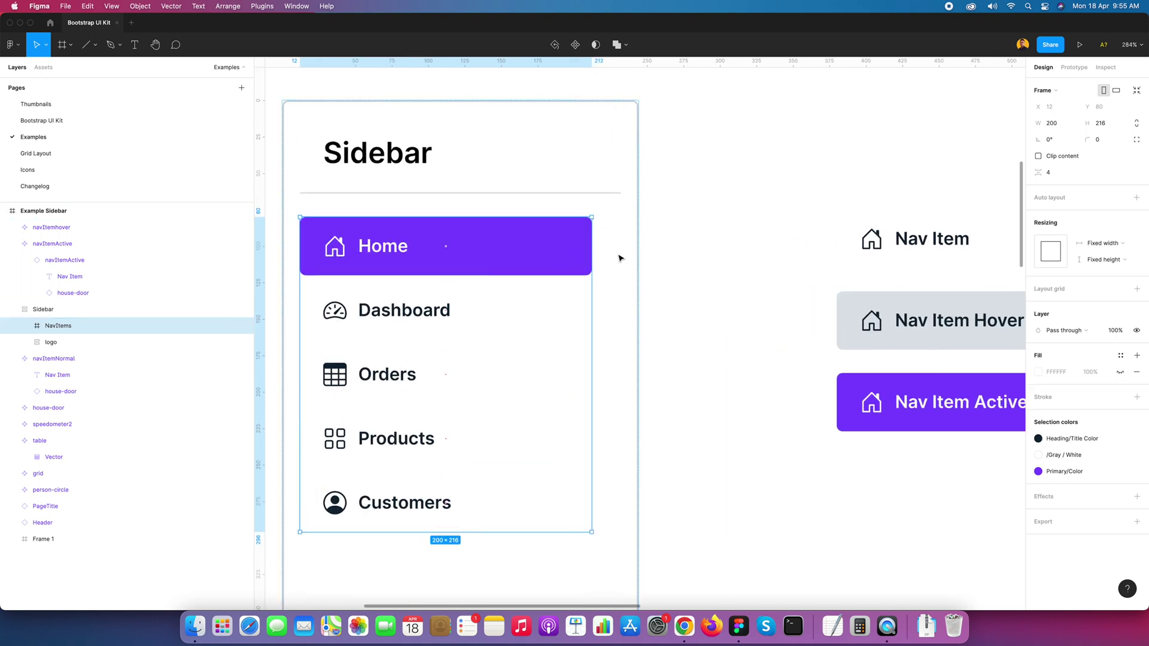
{"action": "left_click", "coordinate": [24, 326]}
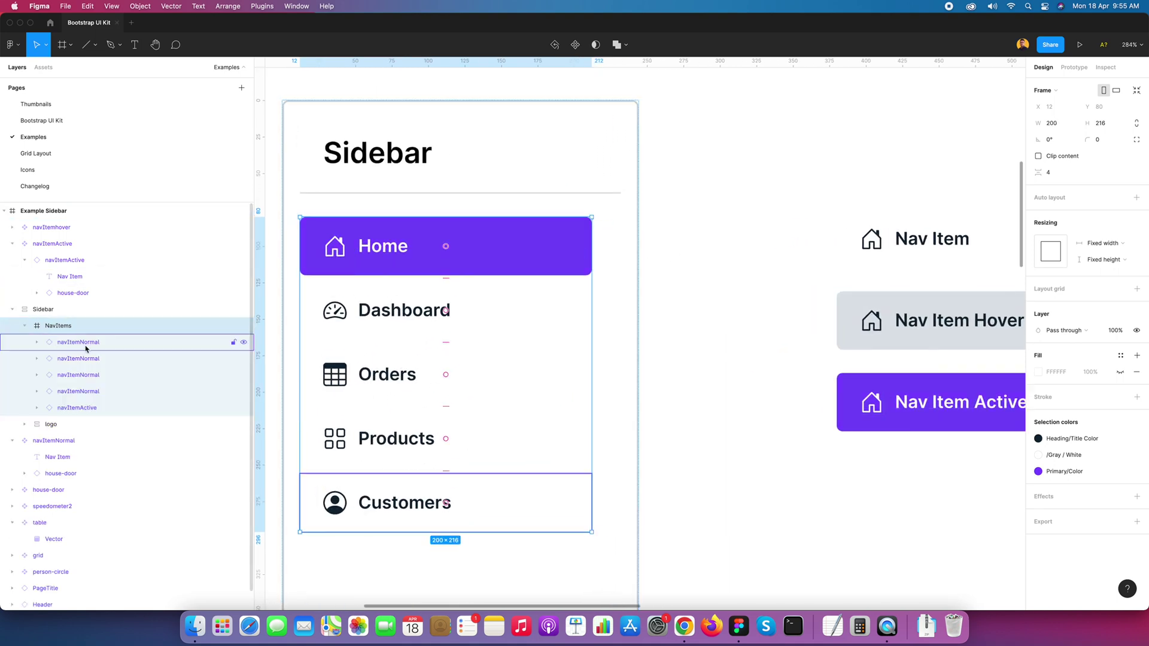
{"action": "left_click", "coordinate": [554, 242]}
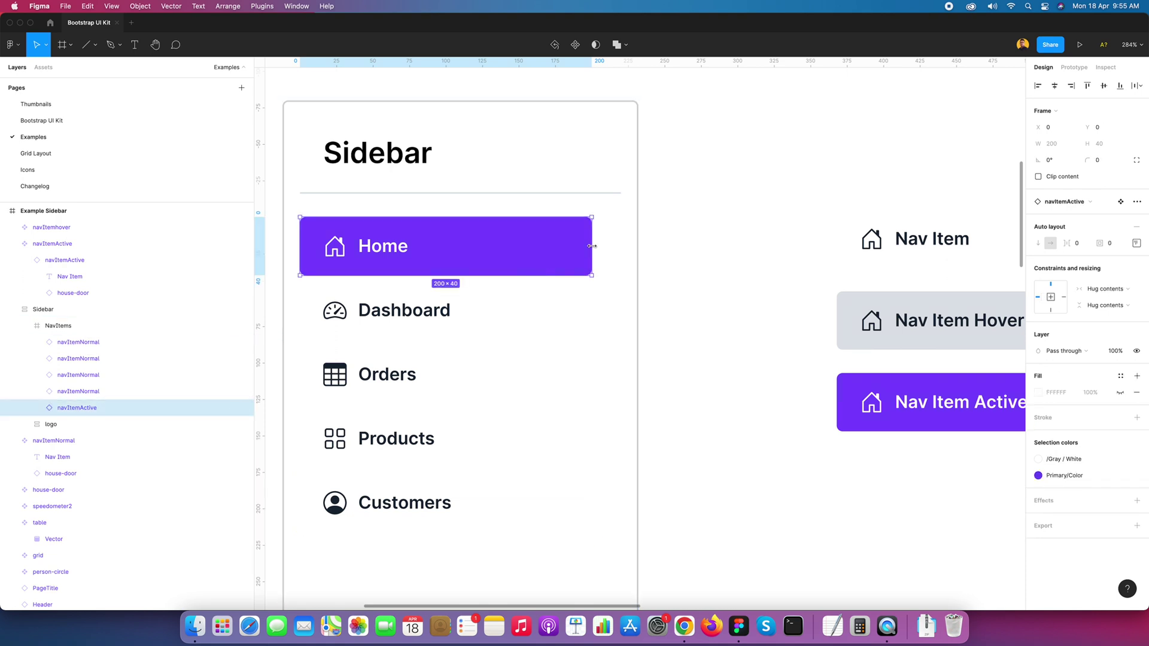
{"action": "left_click_drag", "start_coordinate": [599, 246], "coordinate": [621, 244]}
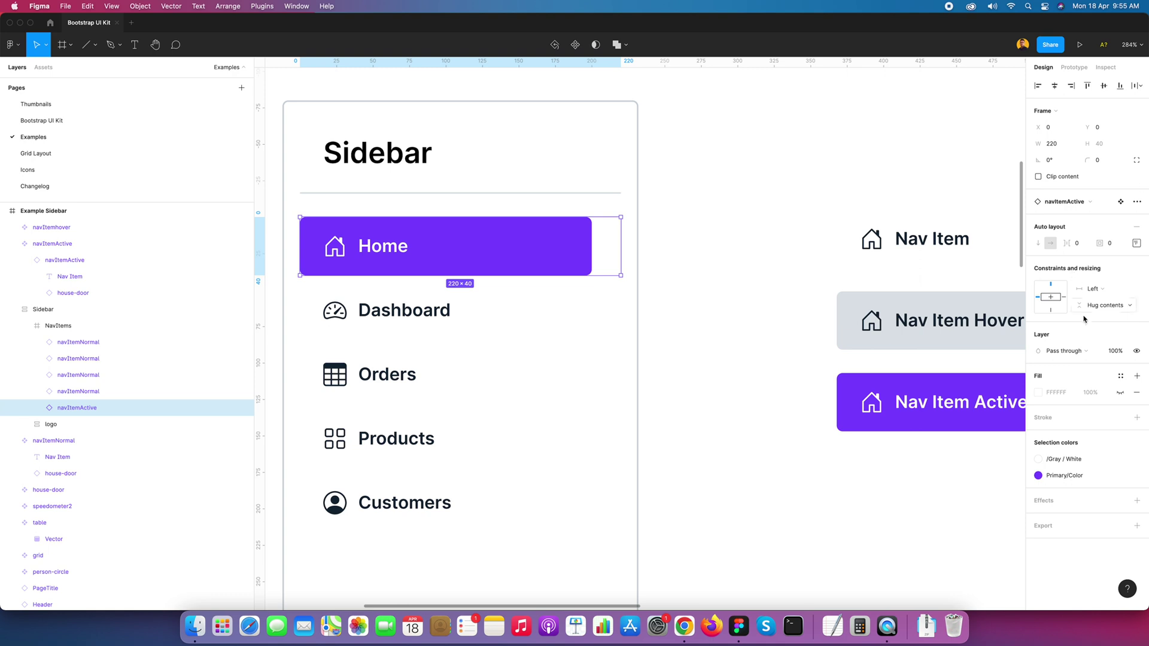
Examine the sizing settings of the nested navItemActive instance, the Nav Item Active main component and the NavItems frame.
{"action": "left_click", "coordinate": [37, 408]}
{"action": "left_click", "coordinate": [65, 424]}
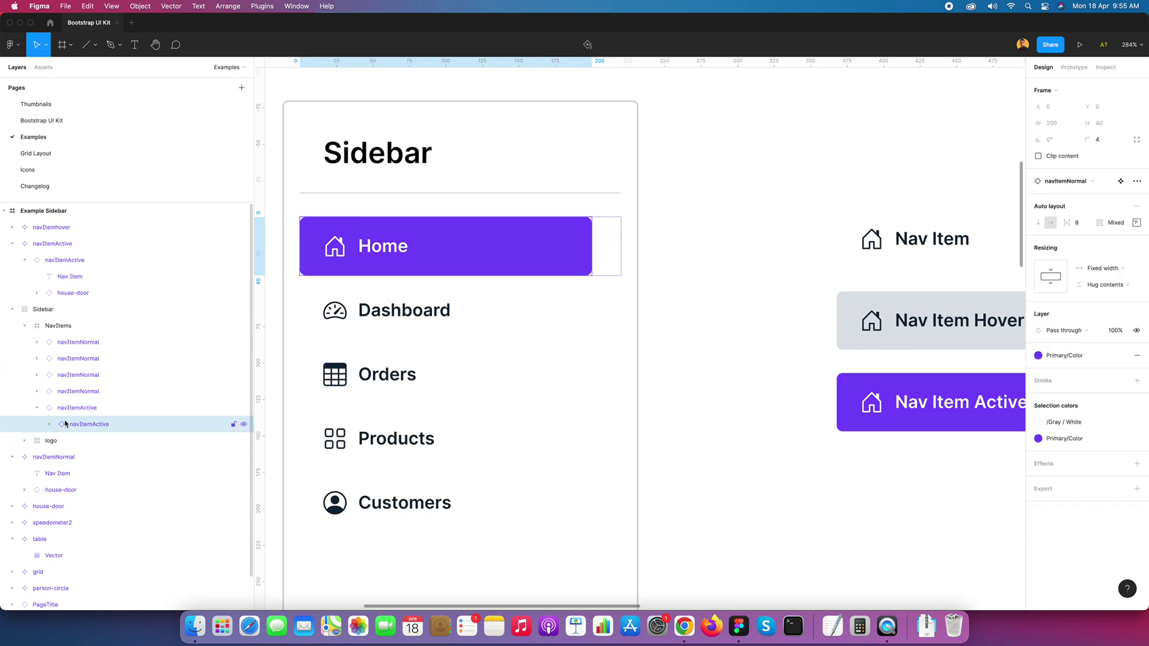
{"action": "left_click", "coordinate": [925, 240]}
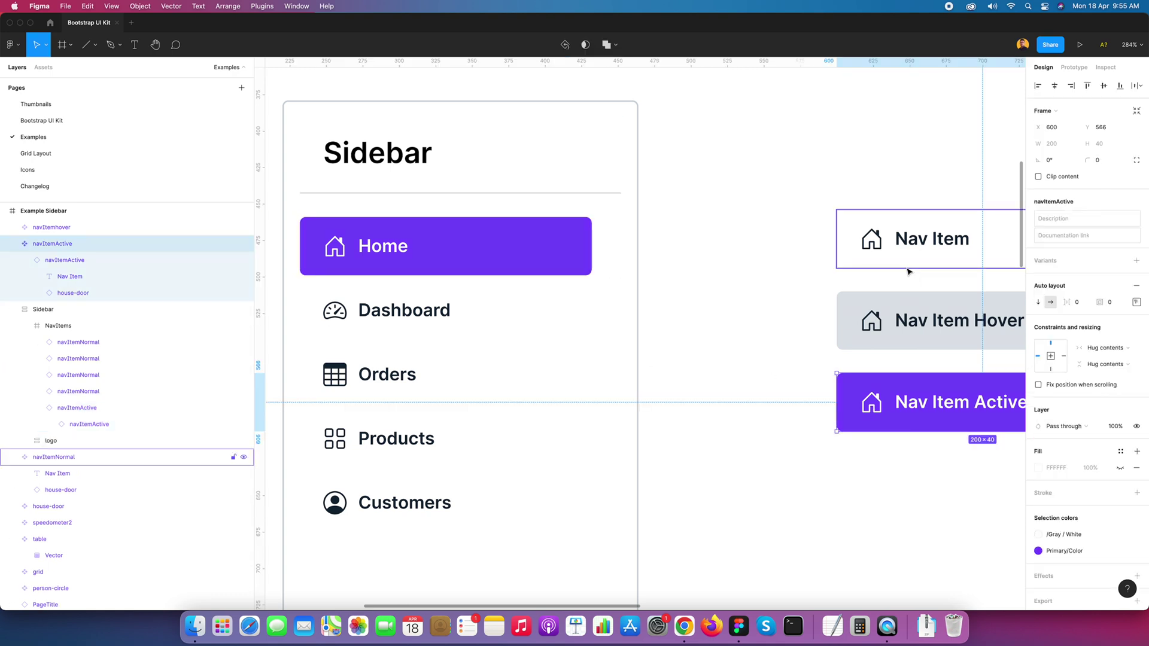
{"action": "scroll", "coordinate": [659, 299], "scroll_direction": "right", "scroll_amount": 5}
{"action": "scroll", "coordinate": [658, 300], "scroll_direction": "down", "scroll_amount": 2}
{"action": "left_click", "coordinate": [777, 333]}
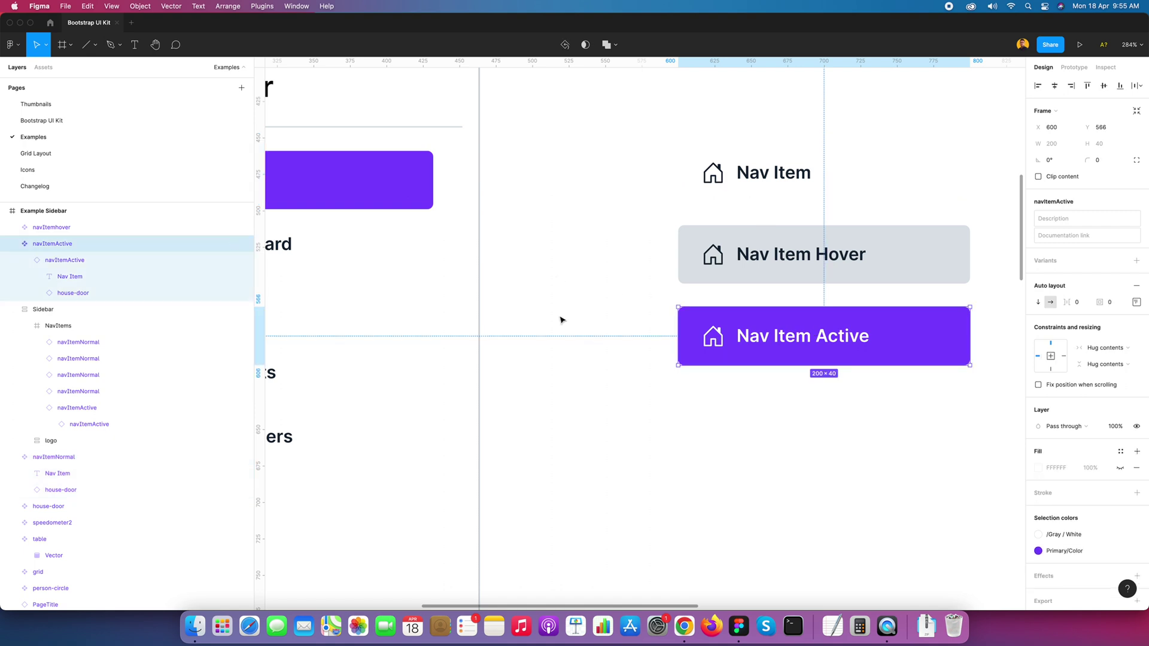
{"action": "scroll", "coordinate": [591, 269], "scroll_direction": "down", "scroll_amount": 3}
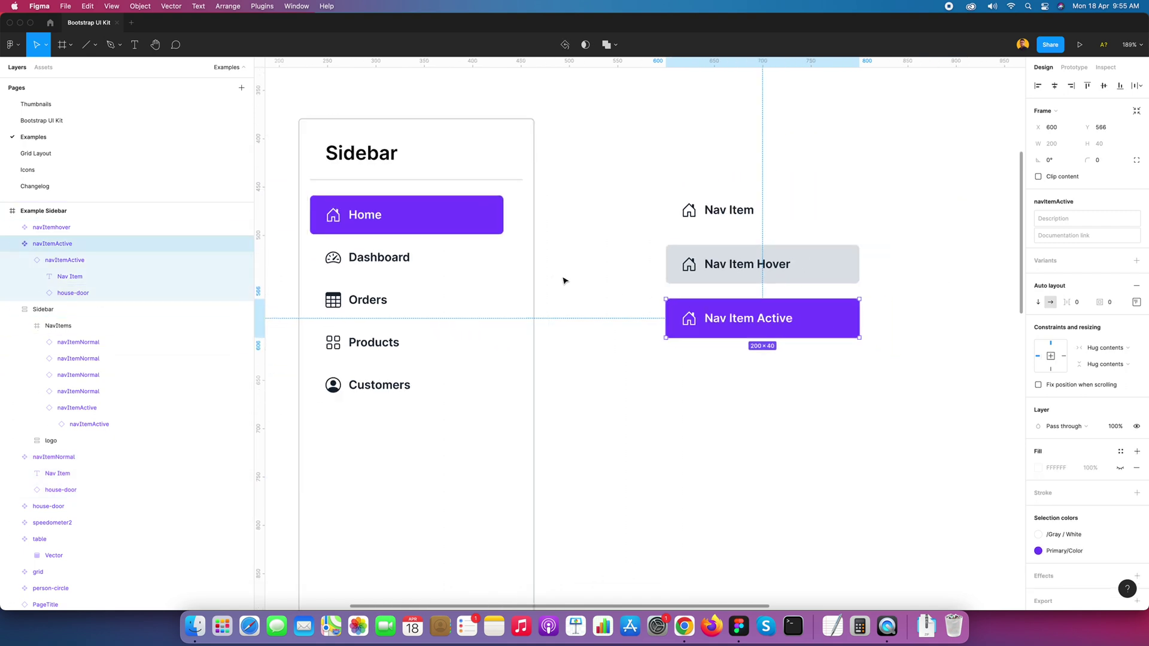
{"action": "scroll", "coordinate": [565, 279], "scroll_direction": "left", "scroll_amount": 2}
{"action": "scroll", "coordinate": [565, 280], "scroll_direction": "up", "scroll_amount": 2}
{"action": "left_click", "coordinate": [551, 243]}
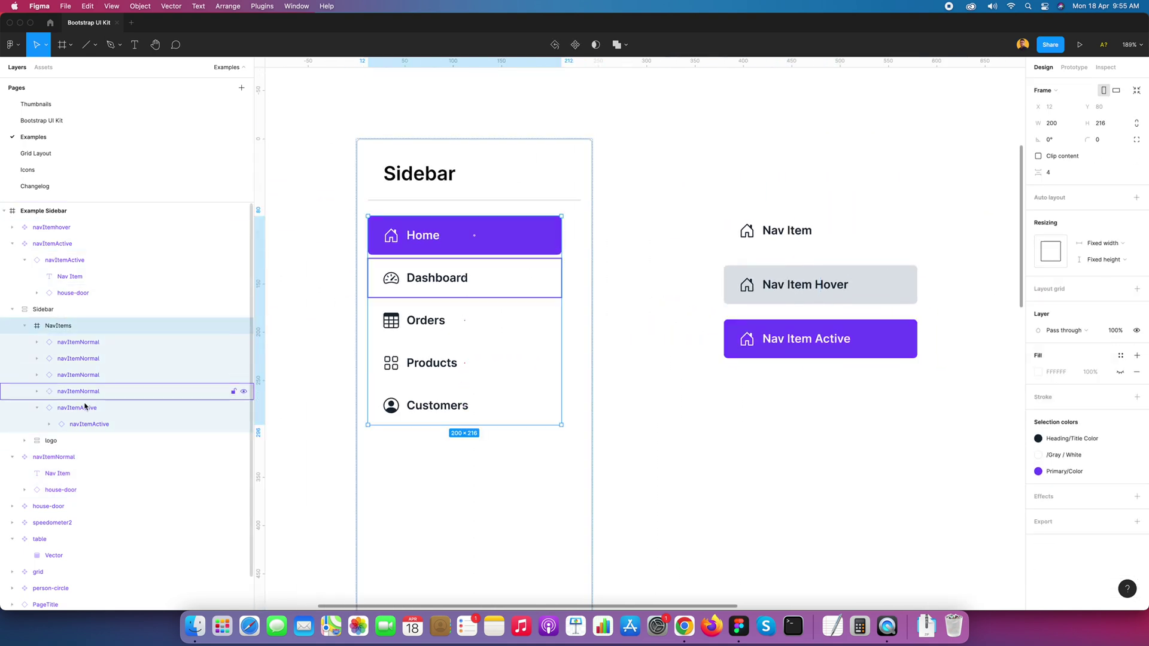
Set the horizontal resizing of the nested navItemActive instance inside the Home nav item to Fill container.
{"action": "left_click", "coordinate": [85, 424]}
{"action": "left_click", "coordinate": [49, 423]}
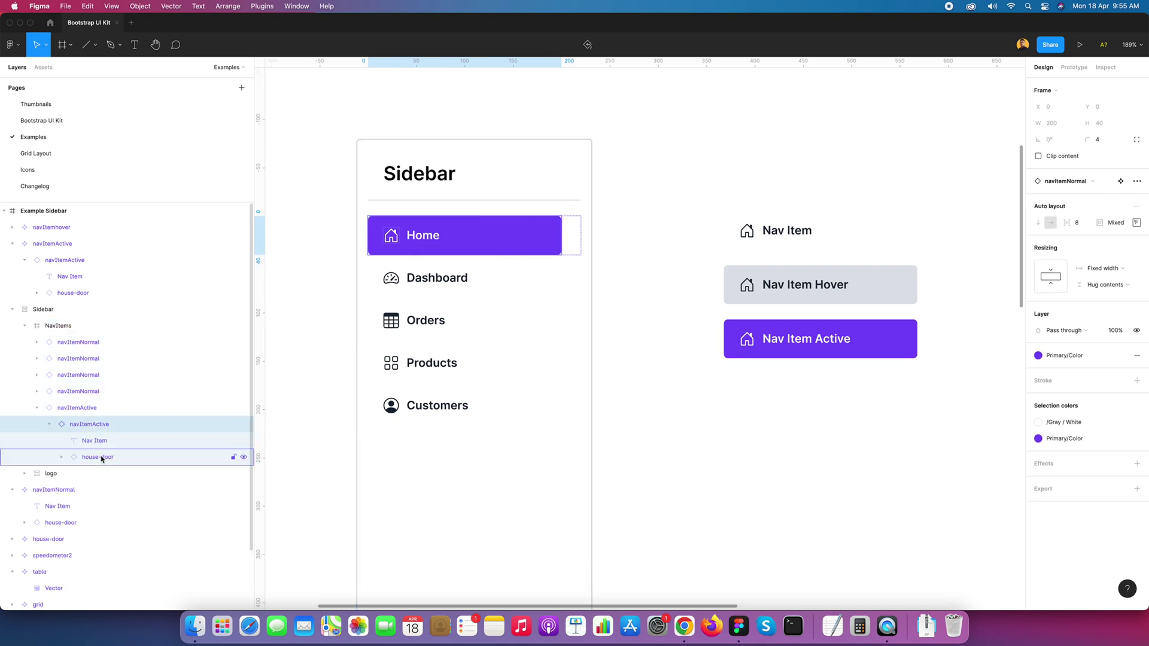
{"action": "left_click", "coordinate": [1104, 268]}
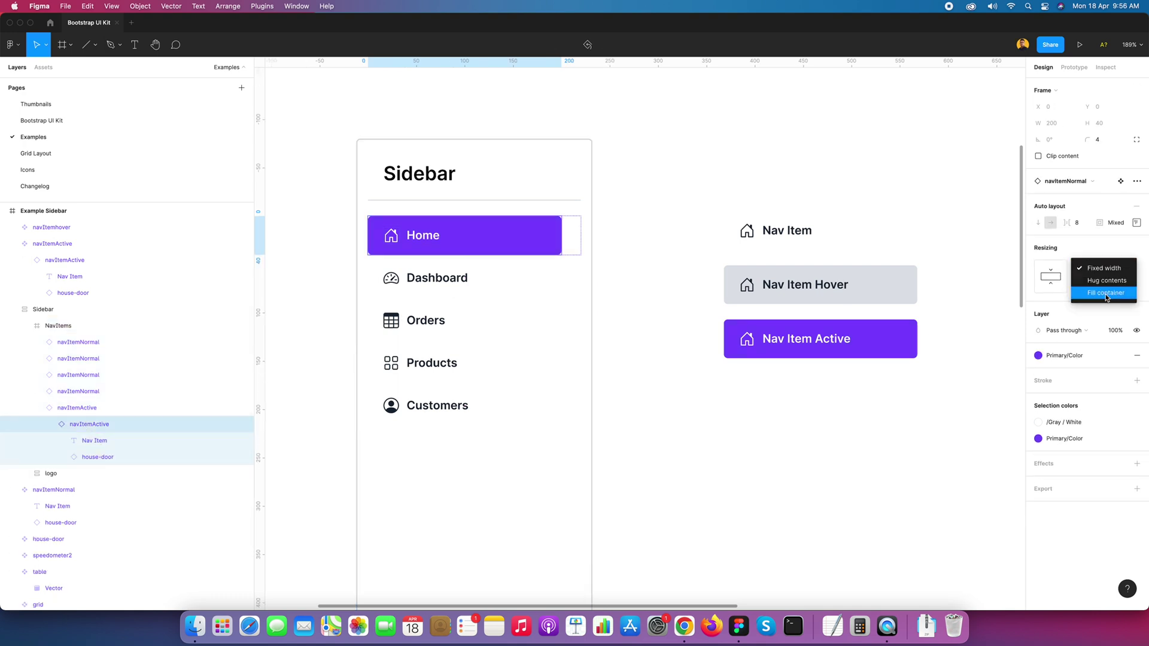
{"action": "left_click", "coordinate": [1103, 295]}
Examine the sizing settings of the sidebar's normal nav items and of the navItemNormal main component with its text and icon layers.
{"action": "left_click", "coordinate": [505, 282]}
{"action": "left_click", "coordinate": [507, 283]}
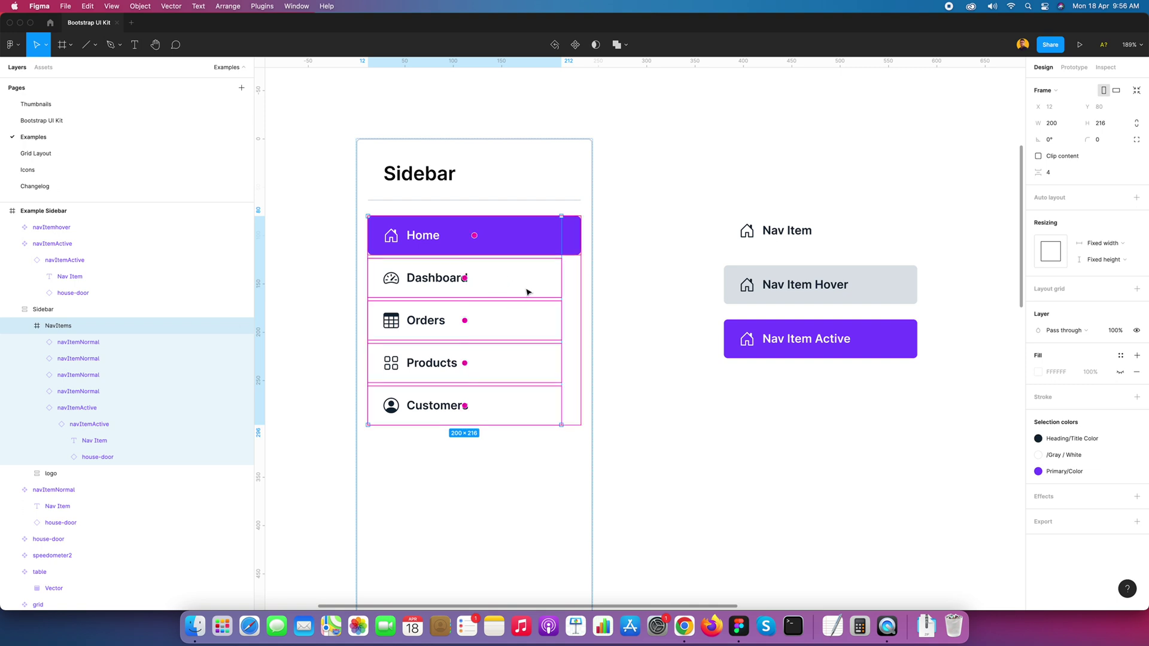
{"action": "left_click", "coordinate": [527, 293]}
{"action": "left_click", "coordinate": [532, 318], "text": "shift"}
{"action": "left_click", "coordinate": [518, 367], "text": "shift"}
{"action": "left_click", "coordinate": [508, 417], "text": "shift"}
{"action": "left_click", "coordinate": [860, 240]}
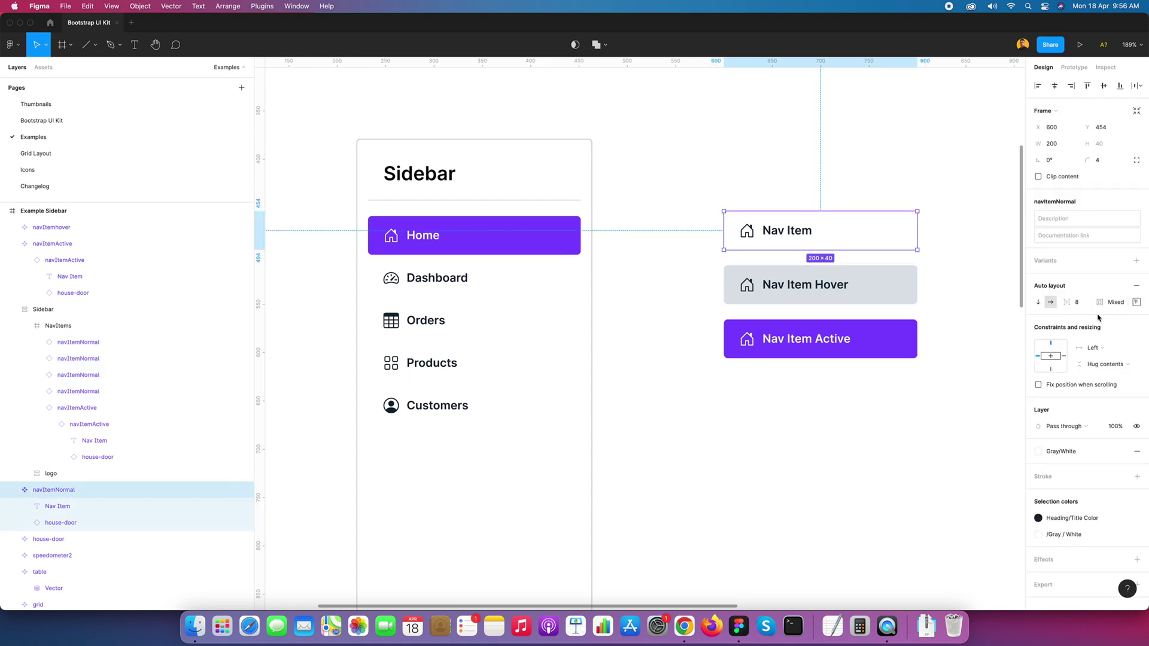
{"action": "left_click", "coordinate": [59, 507]}
{"action": "left_click", "coordinate": [61, 523]}
{"action": "left_click", "coordinate": [79, 491]}
Set the horizontal resizing of the Dashboard nav item's text label to Fill container.
{"action": "double_click", "coordinate": [517, 290]}
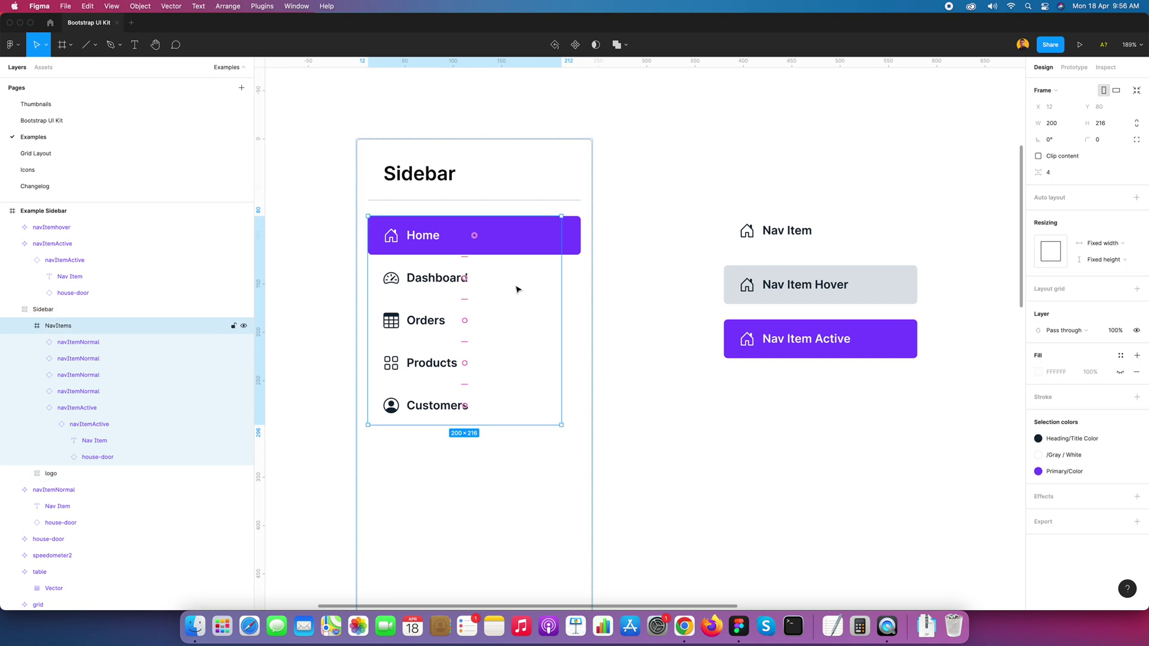
{"action": "double_click", "coordinate": [518, 290]}
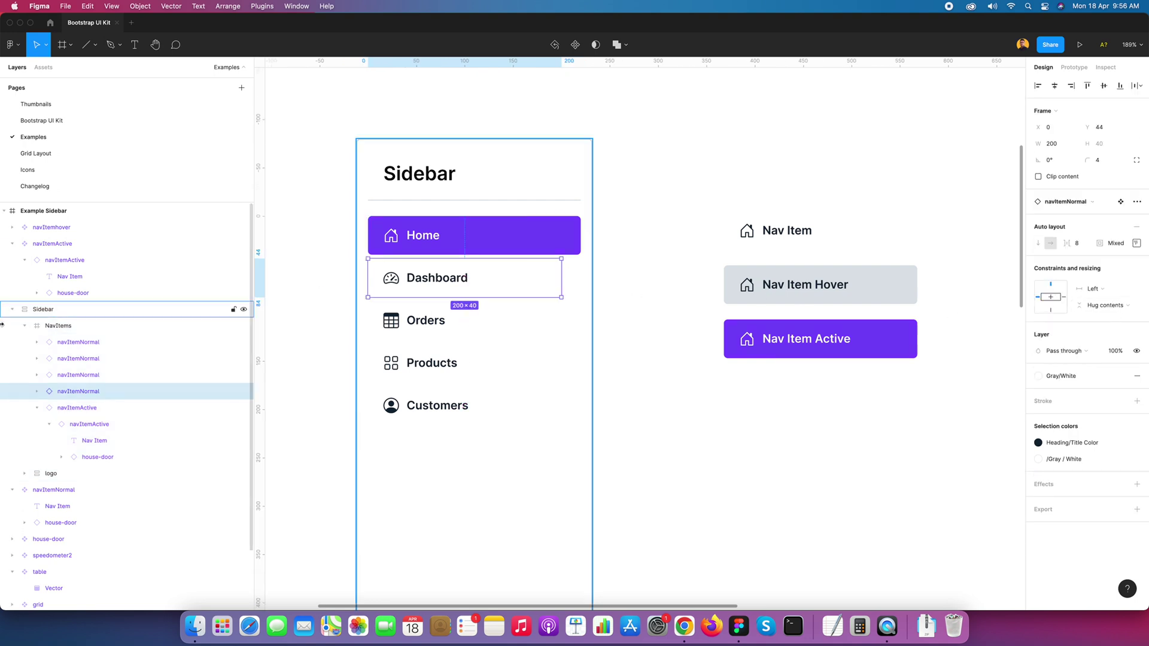
{"action": "left_click", "coordinate": [36, 392]}
{"action": "left_click", "coordinate": [84, 408]}
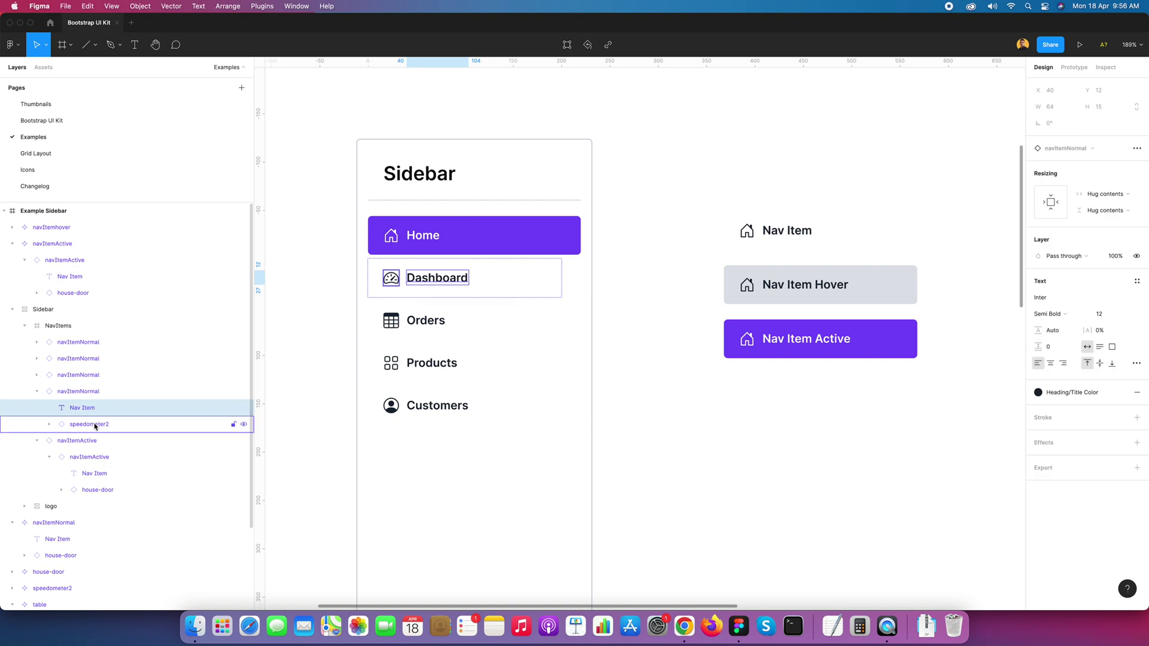
{"action": "left_click", "coordinate": [1106, 194]}
{"action": "left_click", "coordinate": [1114, 209]}
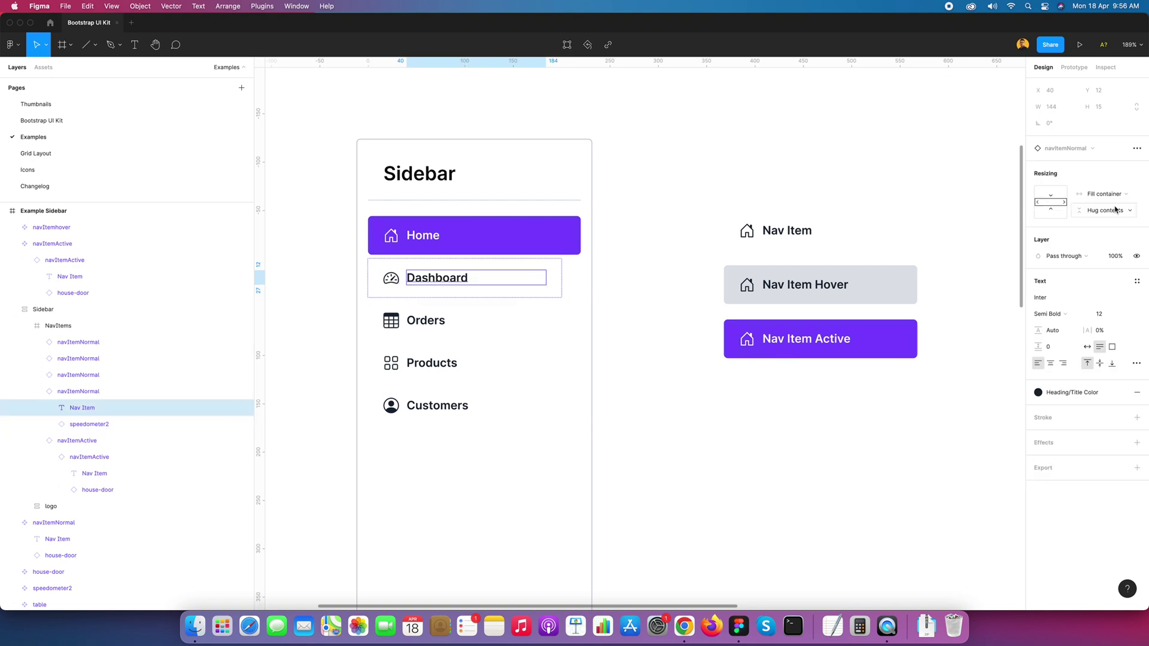
{"action": "left_click", "coordinate": [672, 295]}
Try Hug contents as the Dashboard nav item's horizontal resizing and undo it, keeping the Left constraint.
{"action": "left_click", "coordinate": [78, 391]}
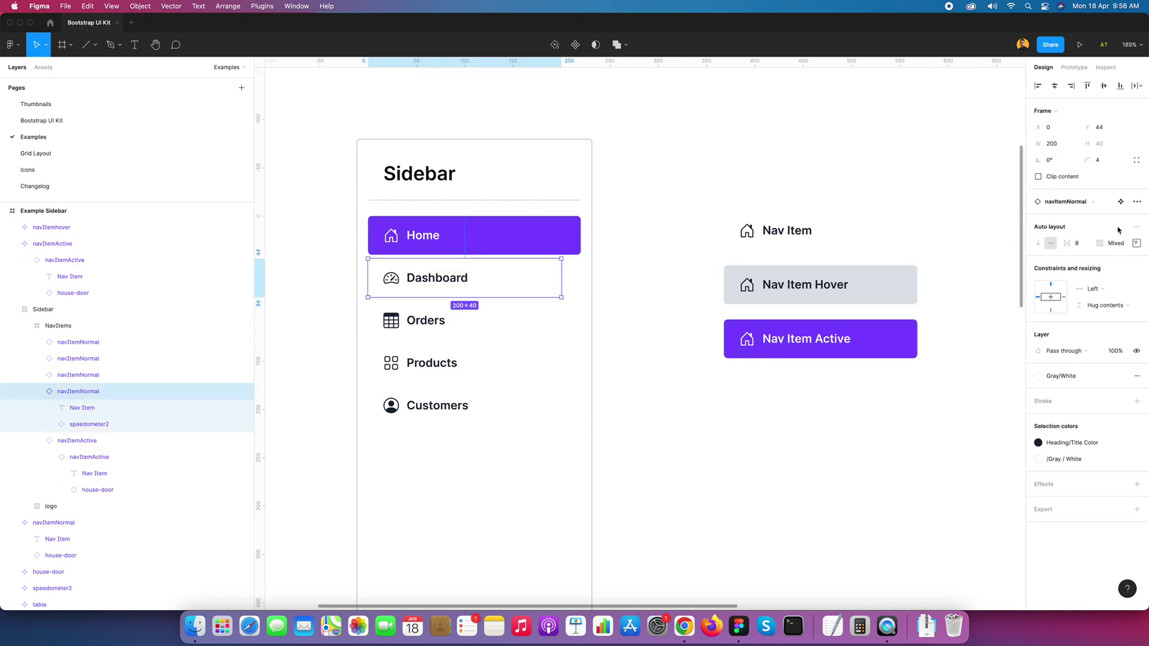
{"action": "left_click", "coordinate": [1101, 304]}
{"action": "left_click", "coordinate": [1108, 269]}
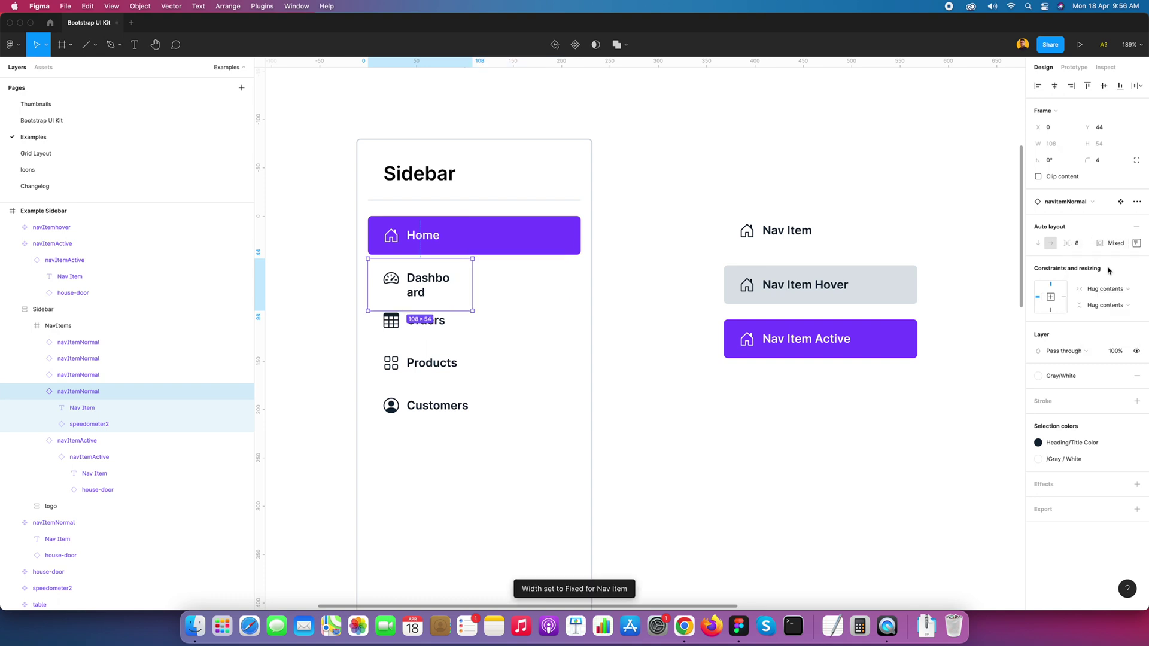
{"action": "key", "text": "ctrl+z"}
{"action": "left_click", "coordinate": [1104, 289]}
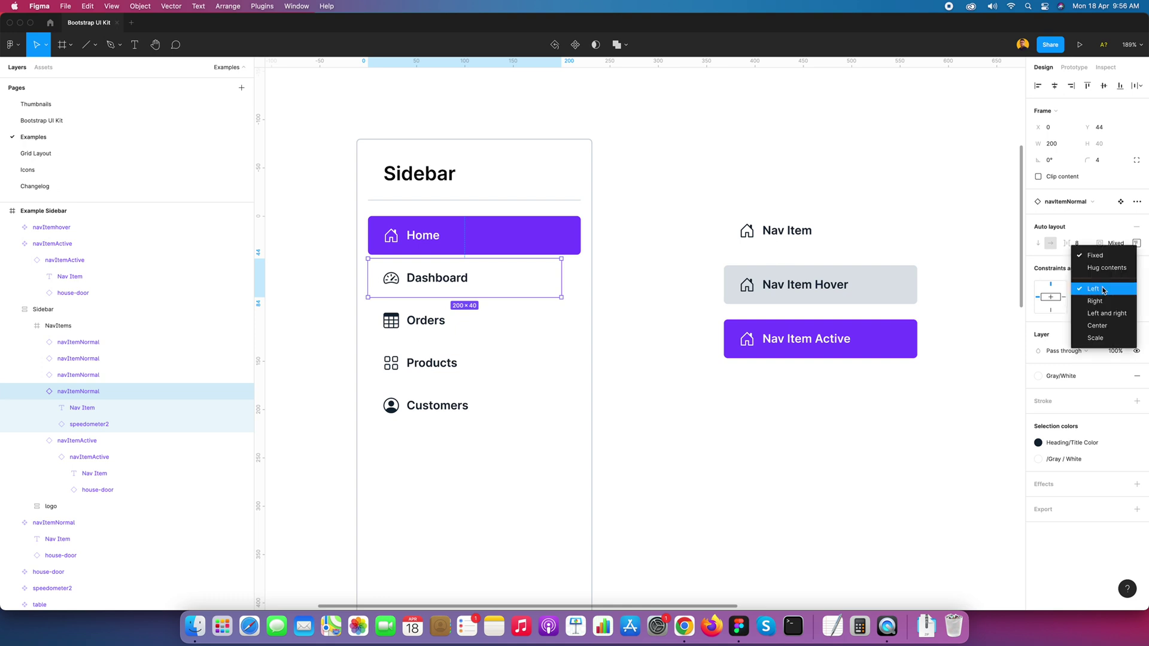
{"action": "left_click", "coordinate": [1099, 293]}
Widen the Dashboard, Orders, Products and Customers nav items to 220, matching the Home item and the divider.
{"action": "left_click_drag", "start_coordinate": [562, 281], "coordinate": [581, 275]}
{"action": "left_click", "coordinate": [95, 375]}
{"action": "left_click", "coordinate": [99, 342], "text": "shift"}
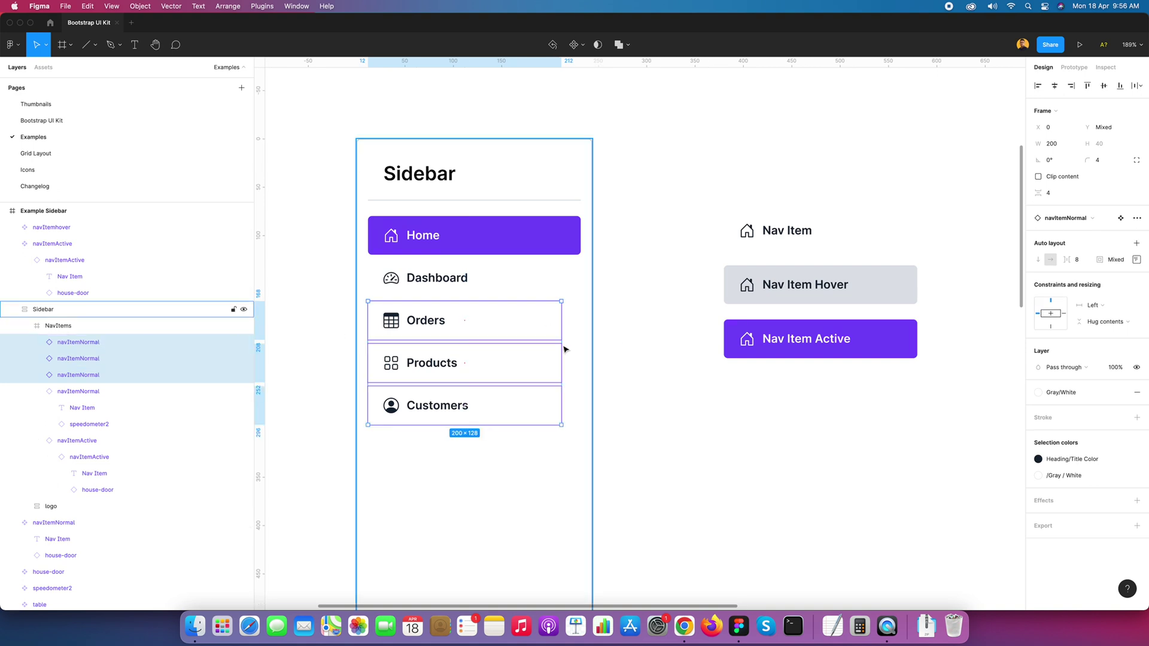
{"action": "left_click_drag", "start_coordinate": [559, 345], "coordinate": [581, 342]}
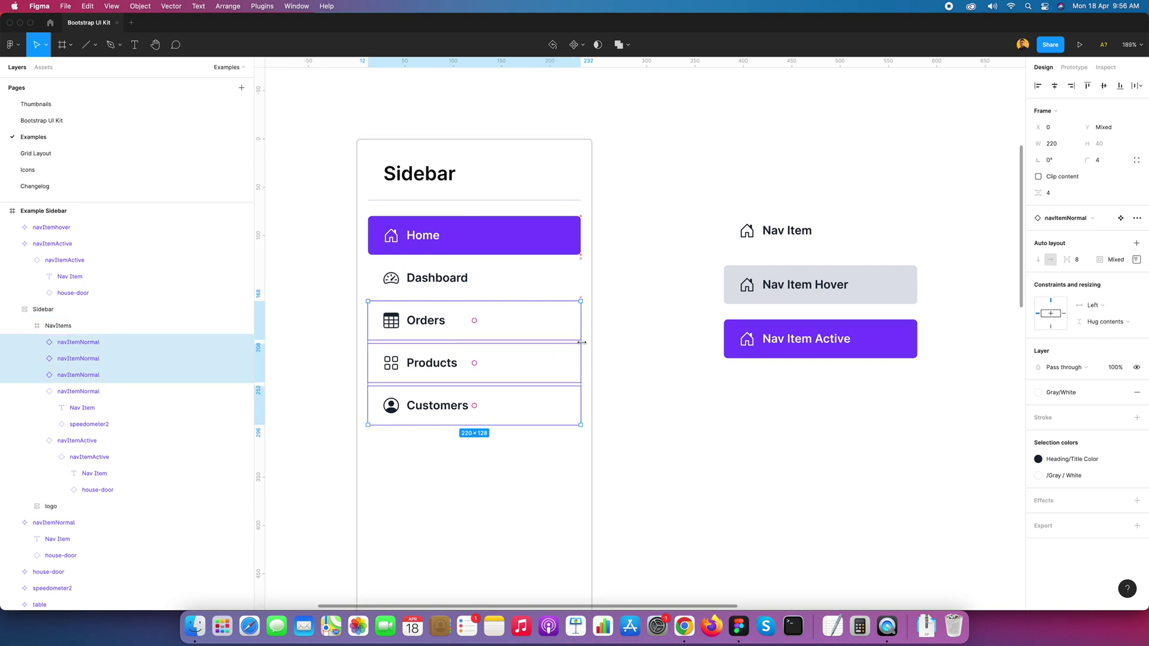
{"action": "left_click", "coordinate": [676, 405]}
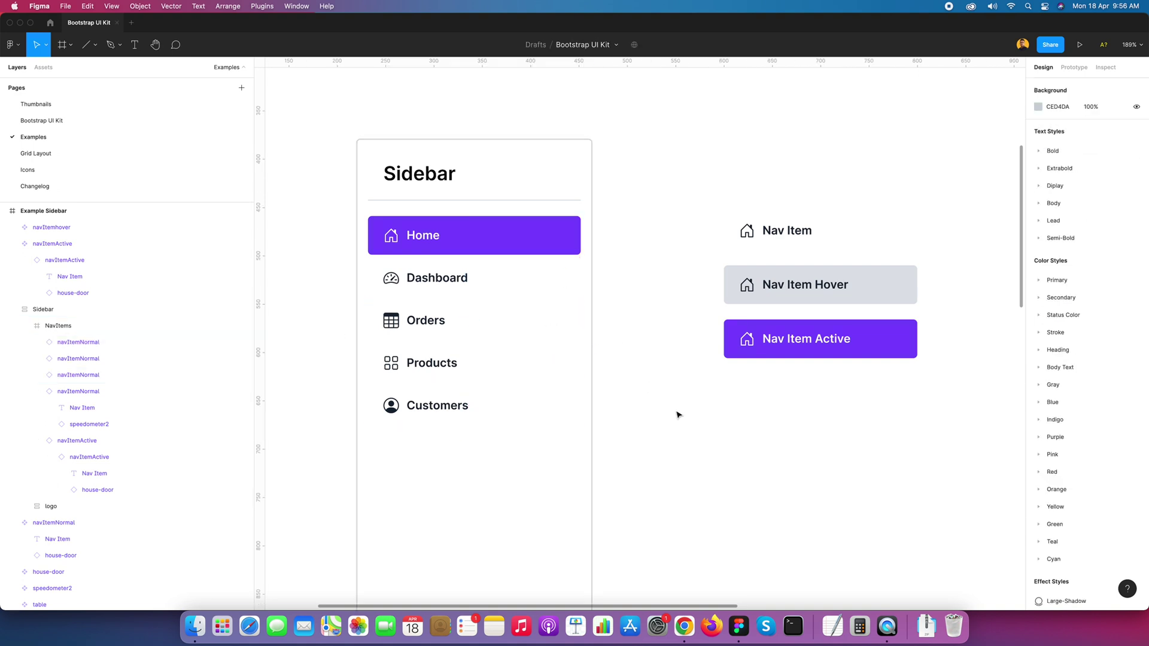
{"action": "left_click", "coordinate": [827, 234]}
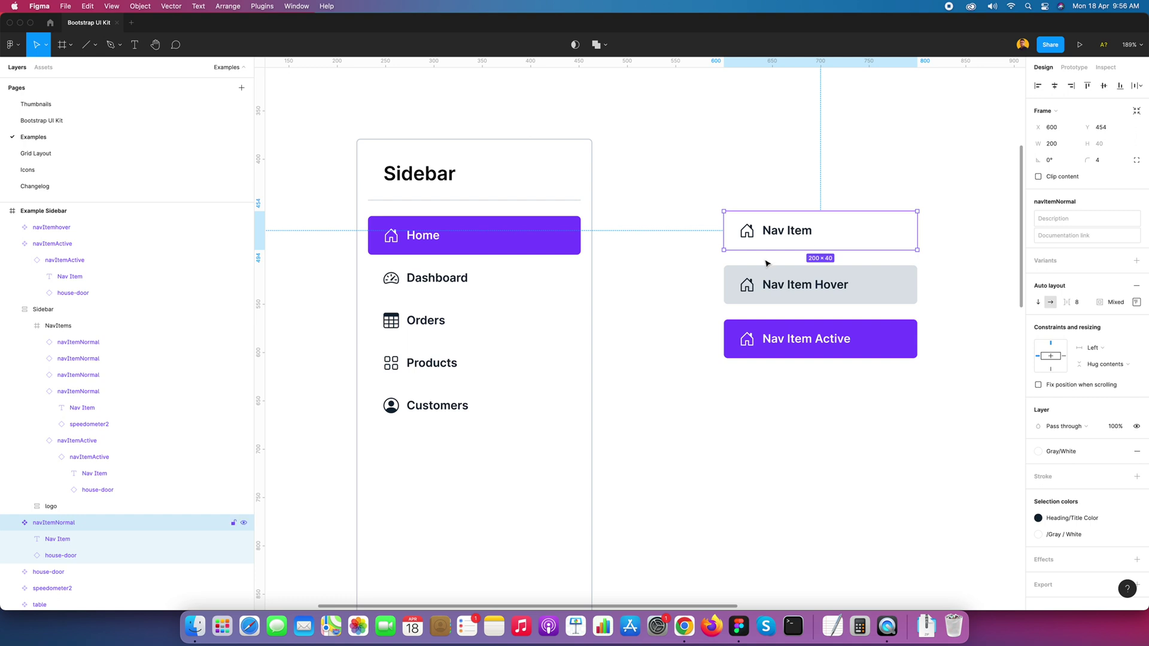
{"action": "left_click", "coordinate": [641, 349]}
{"action": "scroll", "coordinate": [641, 349], "scroll_direction": "down", "scroll_amount": 10}
{"action": "scroll", "coordinate": [585, 326], "scroll_direction": "up", "scroll_amount": 8}
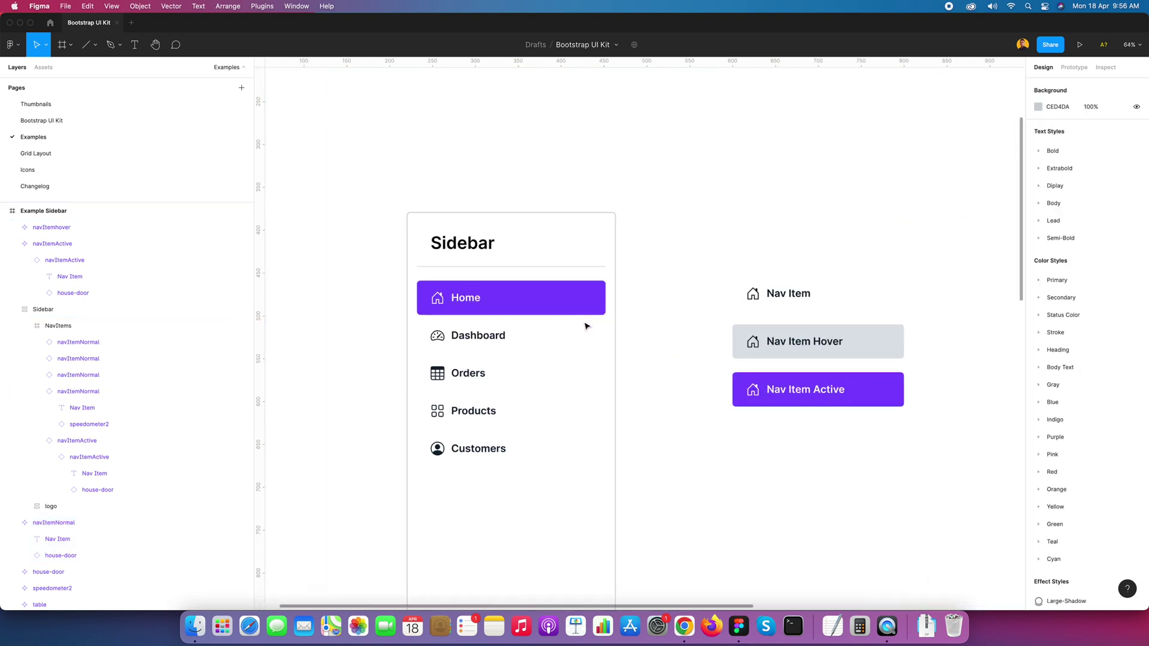
{"action": "scroll", "coordinate": [563, 293], "scroll_direction": "down", "scroll_amount": 1}
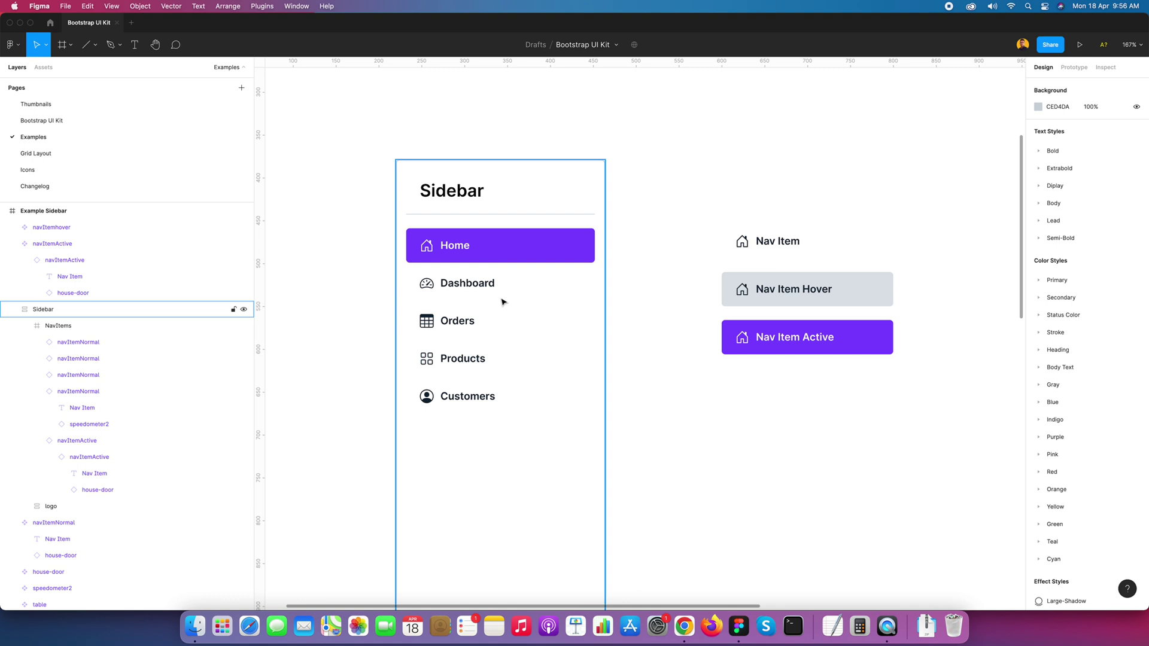
{"action": "left_click", "coordinate": [969, 173]}
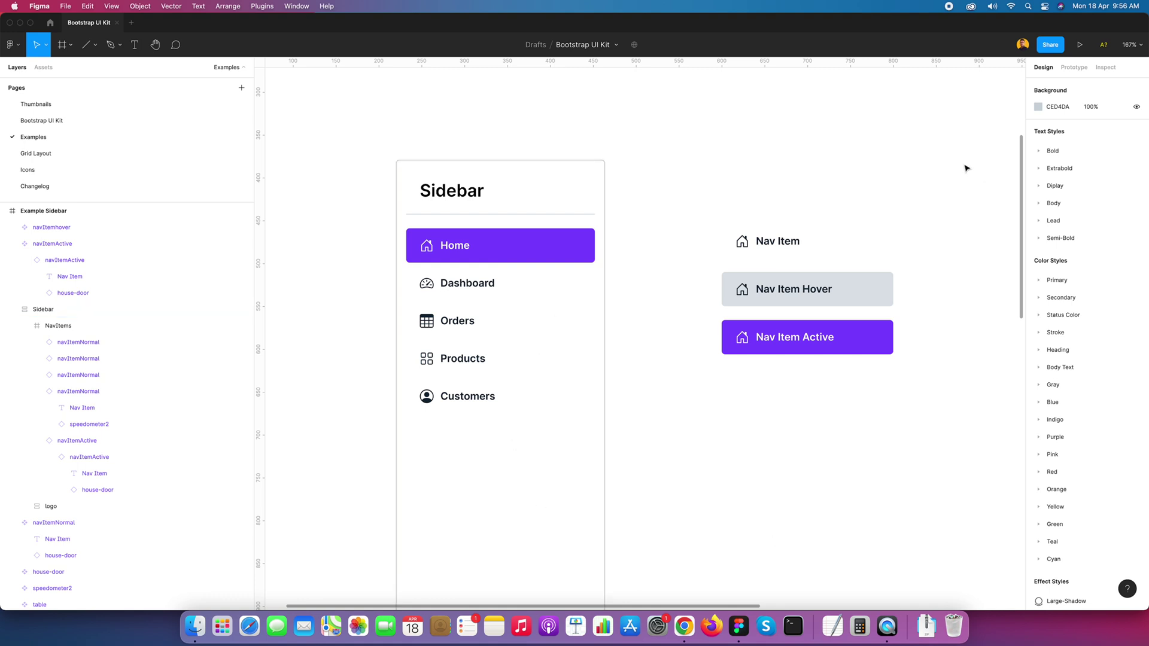